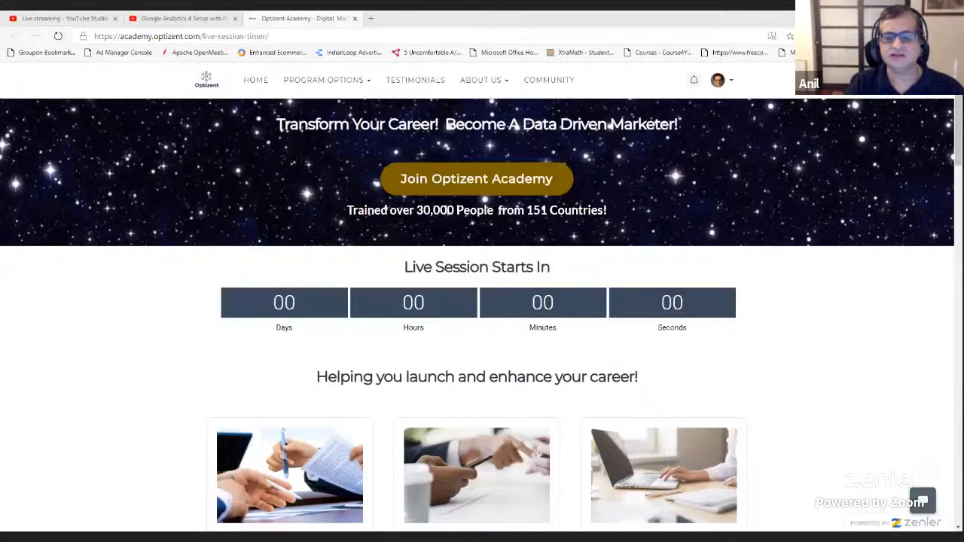
- Switch to Google Analytics and start a new property in the Business Sites account, named "AnalyticsHire - Nov Class"
{"action": "key", "text": "alt+Tab"}
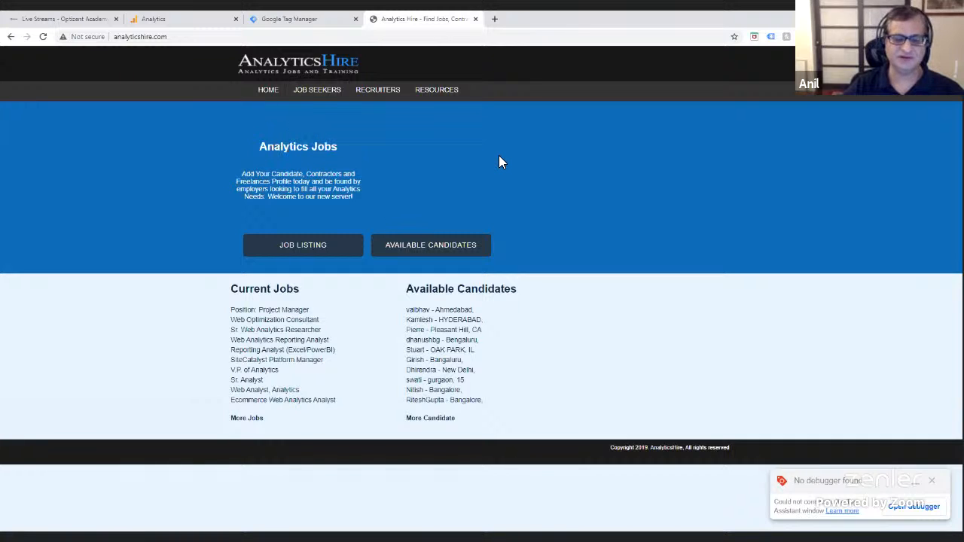
{"action": "left_click", "coordinate": [194, 21]}
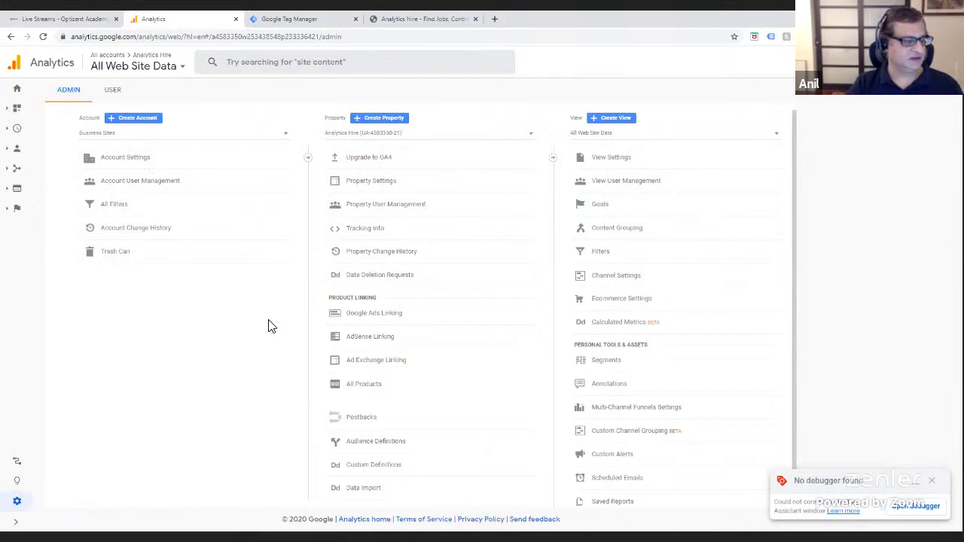
{"action": "left_click", "coordinate": [379, 120]}
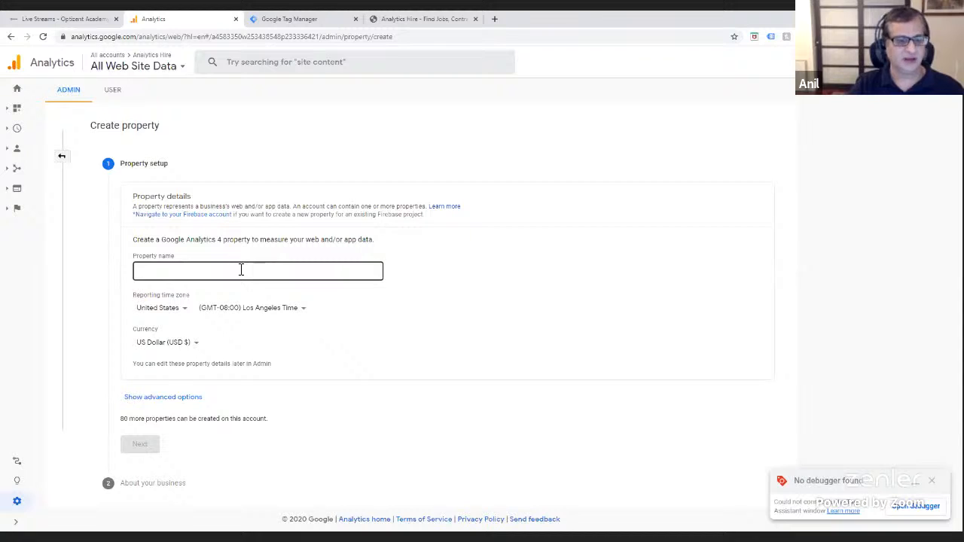
{"action": "left_click", "coordinate": [241, 269]}
{"action": "type", "text": "an"}
{"action": "key", "text": "BackSpace"}
{"action": "key", "text": "BackSpace"}
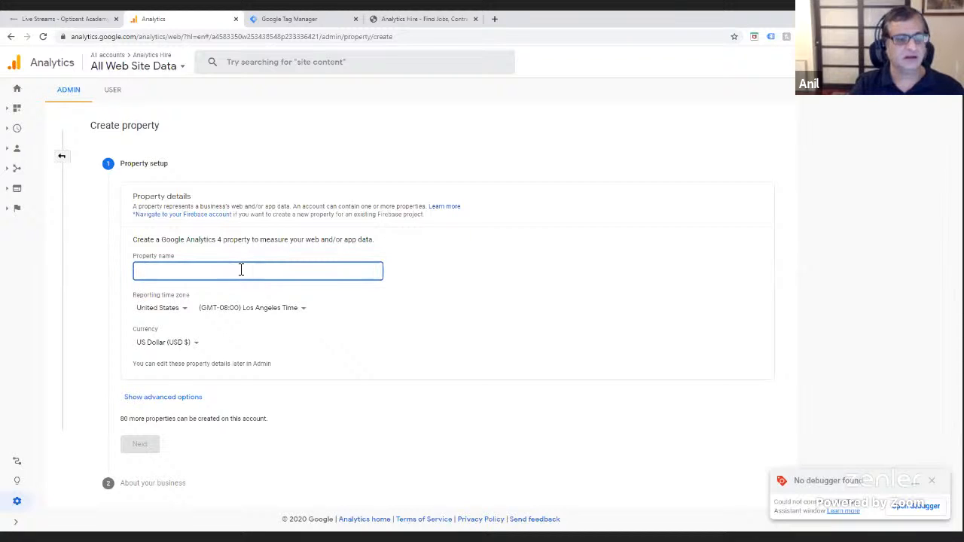
{"action": "type", "text": "Analytic"}
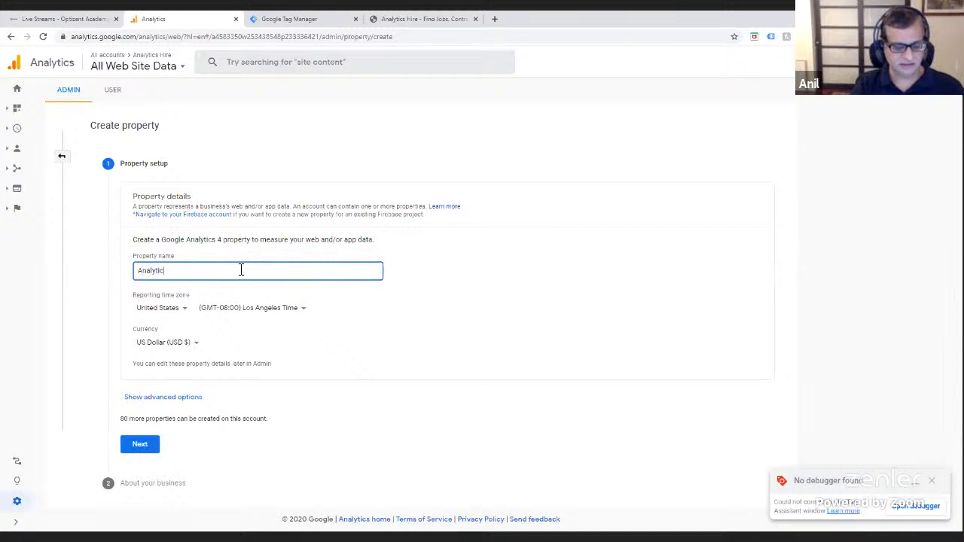
{"action": "type", "text": "sHire -"}
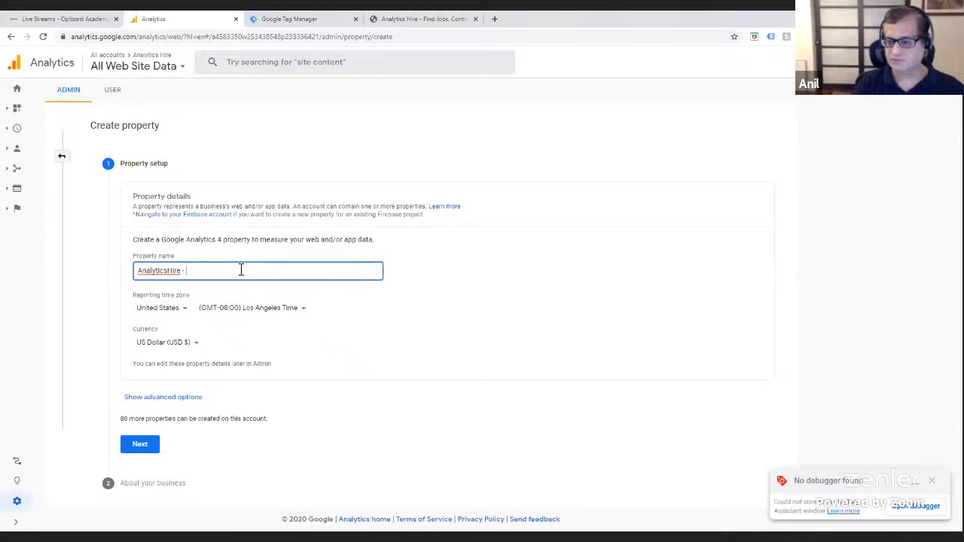
{"action": "type", "text": "Nov Class"}
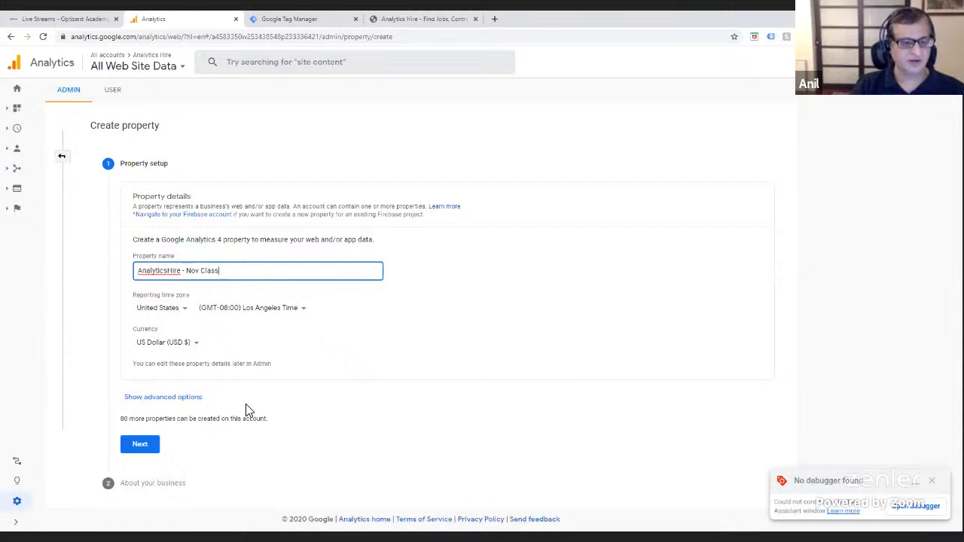
- Enable creating a Universal Analytics property alongside GA4, enter analyticshire.com as the website URL, and continue to the business information
{"action": "left_click", "coordinate": [183, 400]}
{"action": "scroll", "coordinate": [473, 419], "scroll_direction": "down", "scroll_amount": 1}
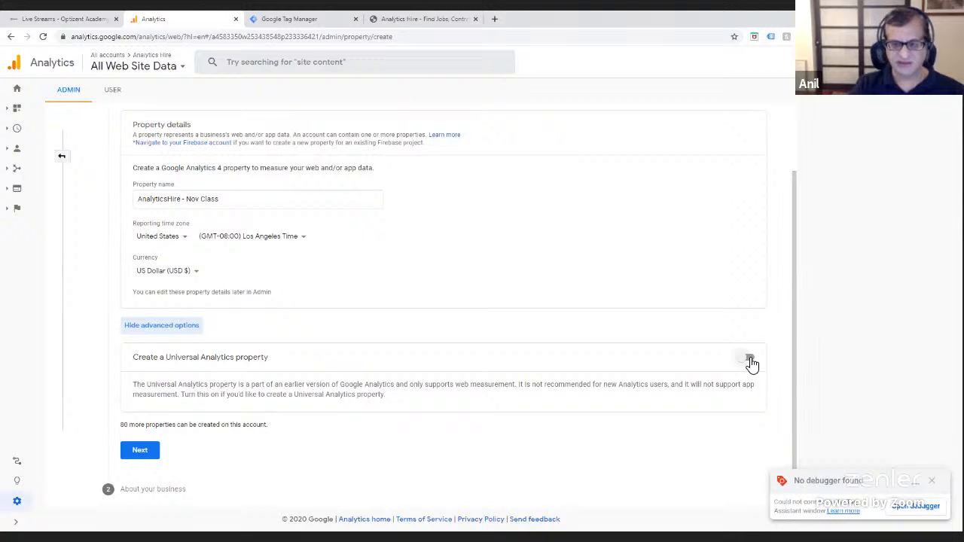
{"action": "left_click", "coordinate": [746, 359]}
{"action": "scroll", "coordinate": [291, 451], "scroll_direction": "down", "scroll_amount": 1}
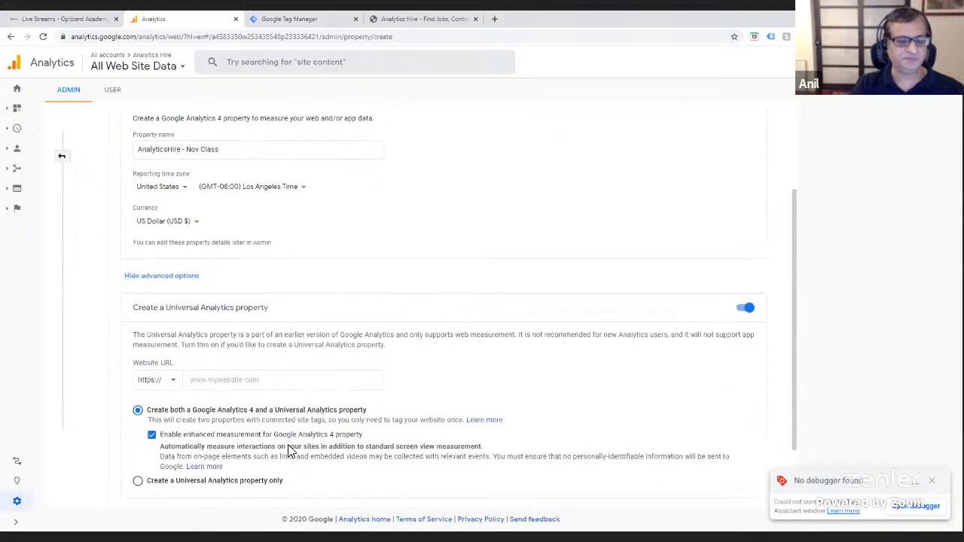
{"action": "left_click", "coordinate": [229, 380]}
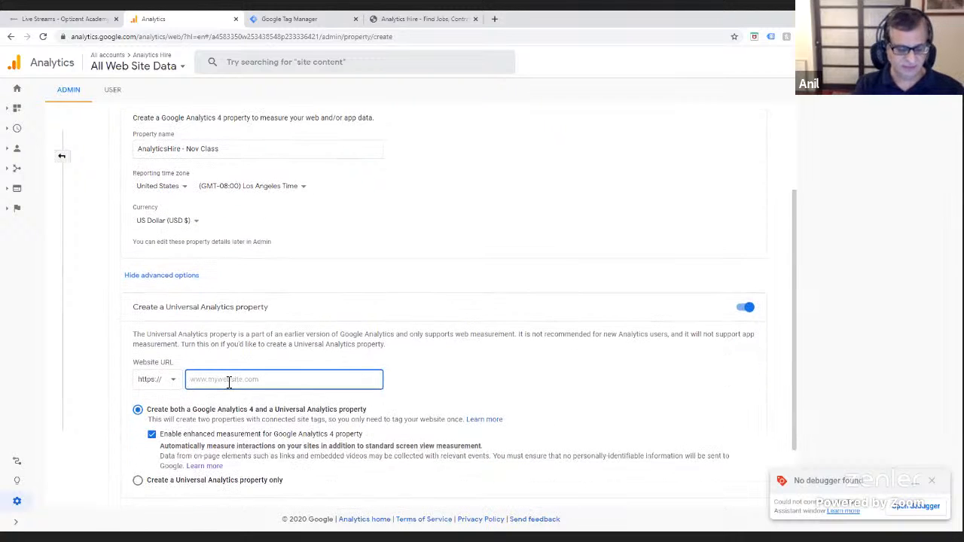
{"action": "type", "text": "anl"}
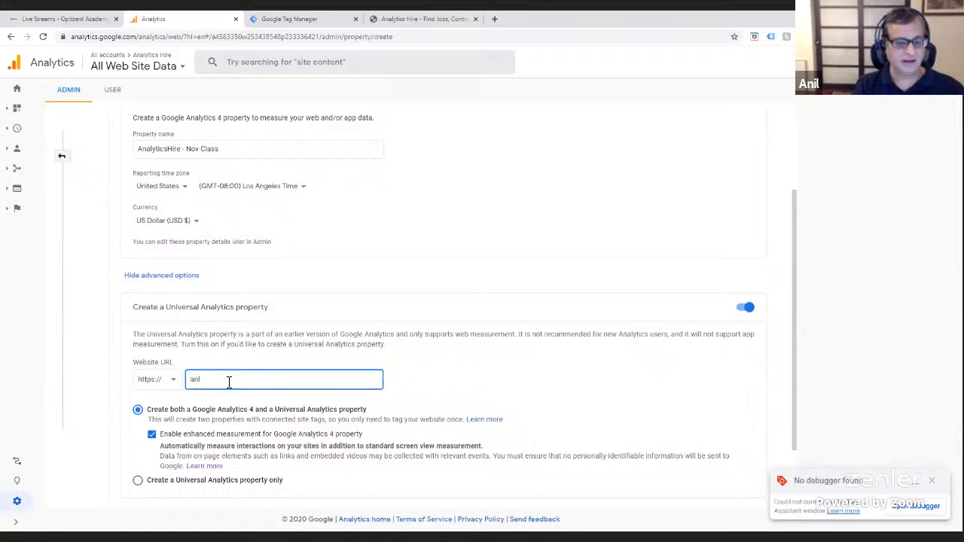
{"action": "type", "text": "lytic"}
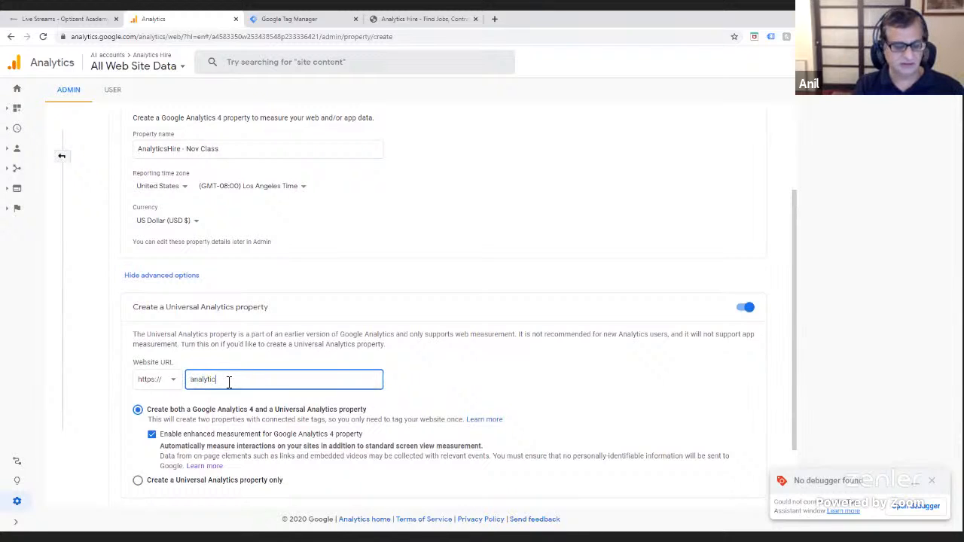
{"action": "type", "text": "shire.com"}
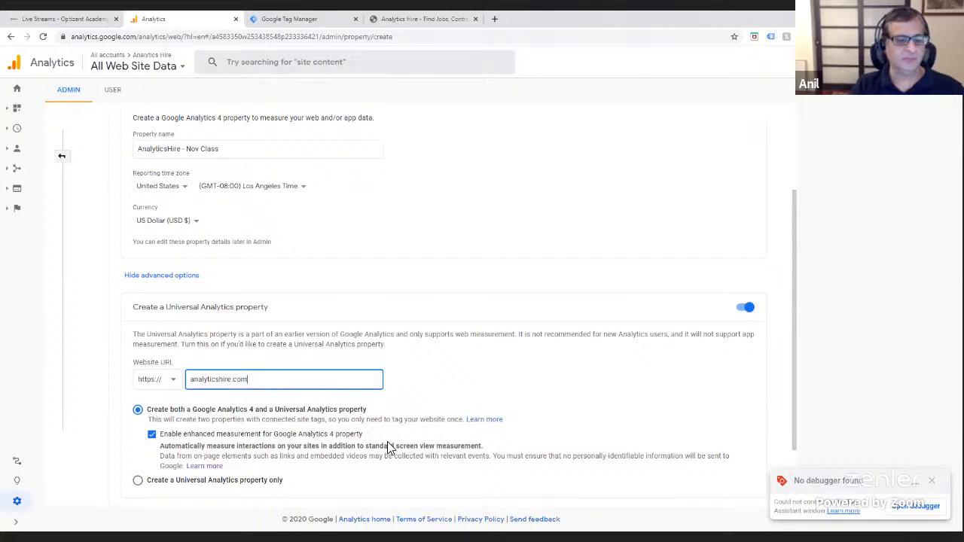
{"action": "scroll", "coordinate": [331, 398], "scroll_direction": "down", "scroll_amount": 1}
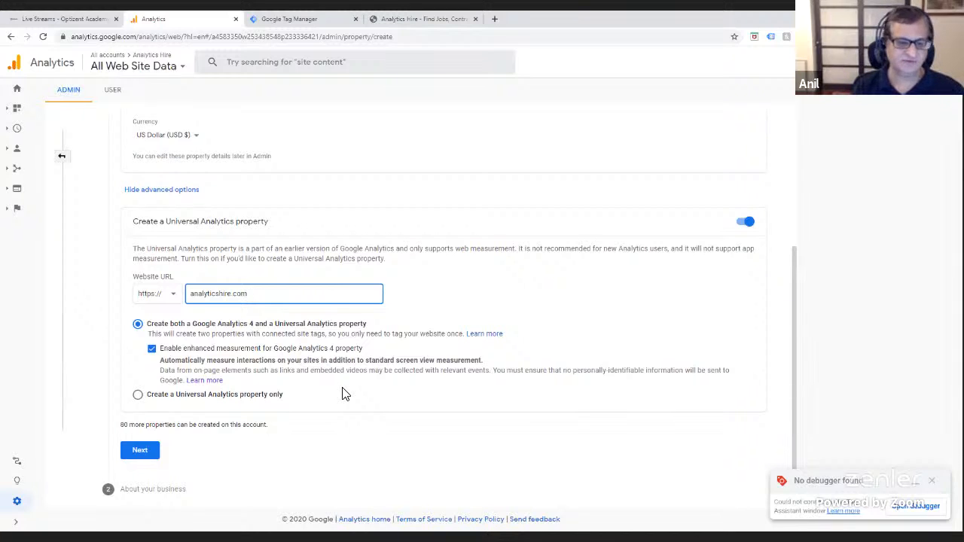
{"action": "left_click", "coordinate": [147, 454]}
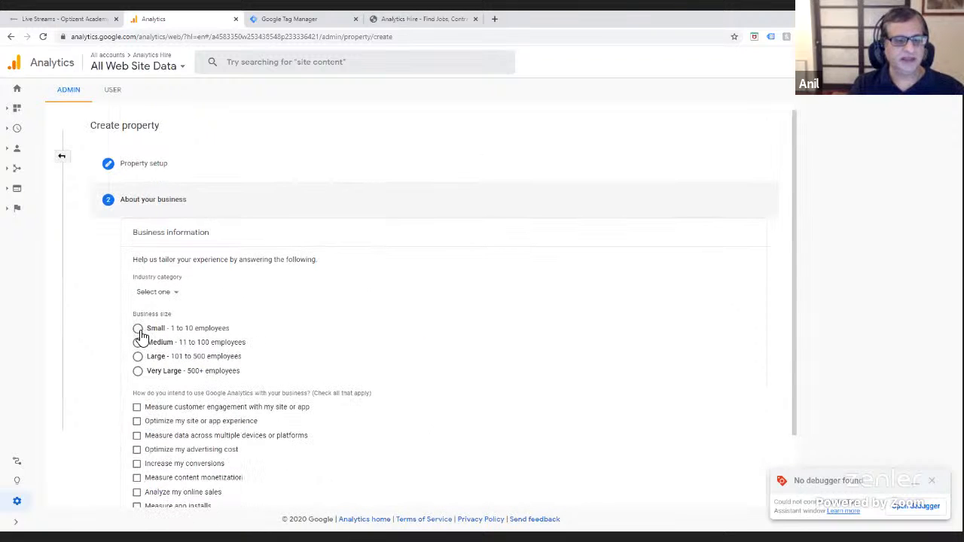
- Create the property with small business size, Online Communities industry, and the goals of optimizing advertising cost and increasing conversions
{"action": "left_click", "coordinate": [138, 330]}
{"action": "scroll", "coordinate": [286, 403], "scroll_direction": "down", "scroll_amount": 1}
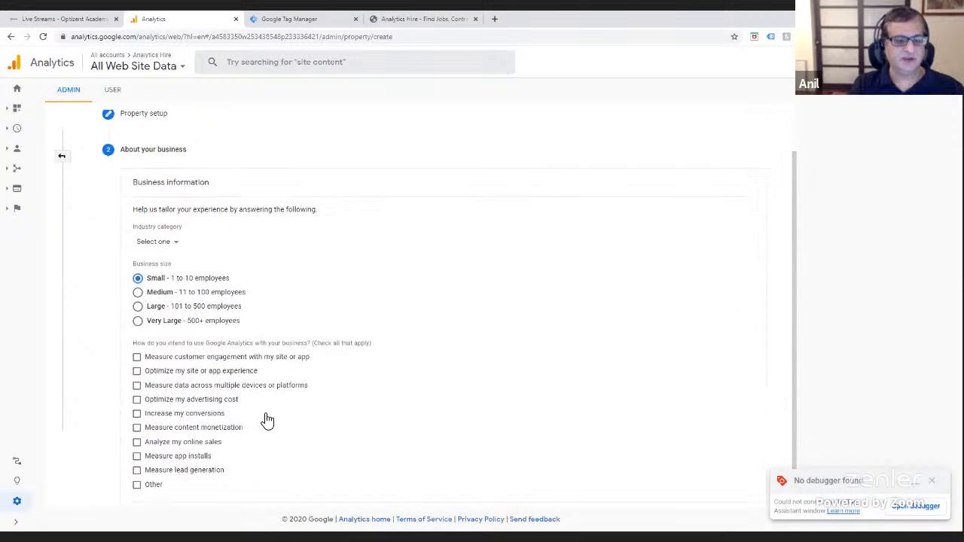
{"action": "left_click", "coordinate": [137, 415]}
{"action": "left_click", "coordinate": [137, 400]}
{"action": "scroll", "coordinate": [292, 422], "scroll_direction": "down", "scroll_amount": 1}
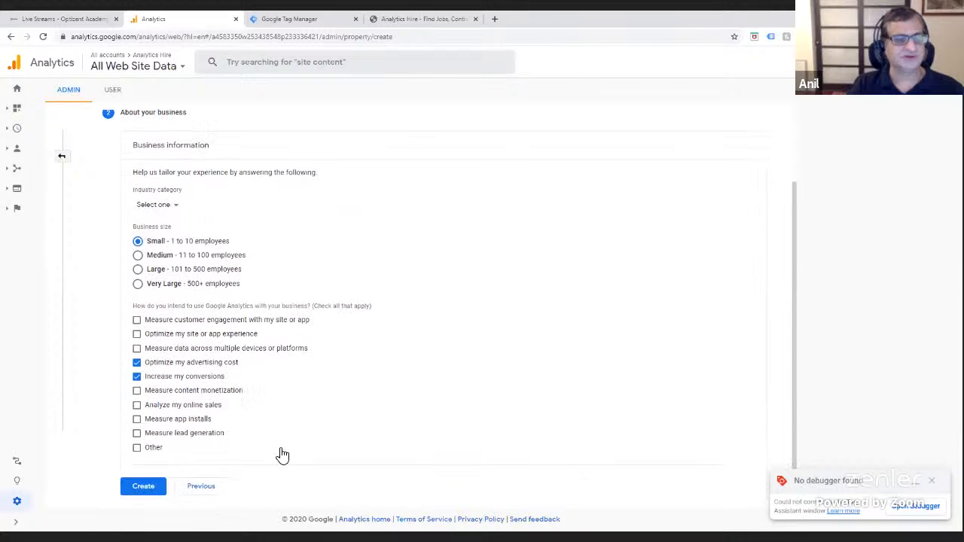
{"action": "left_click", "coordinate": [179, 210]}
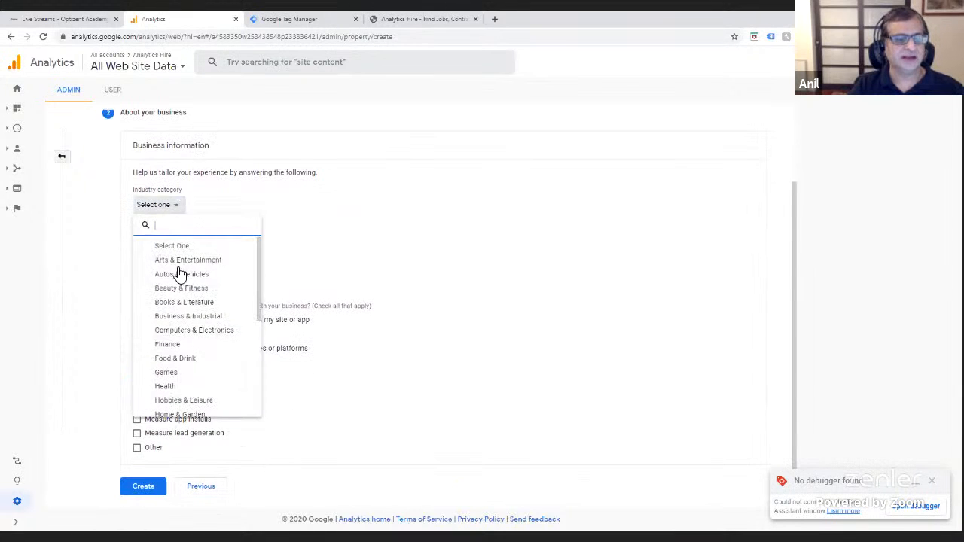
{"action": "scroll", "coordinate": [213, 399], "scroll_direction": "down", "scroll_amount": 2}
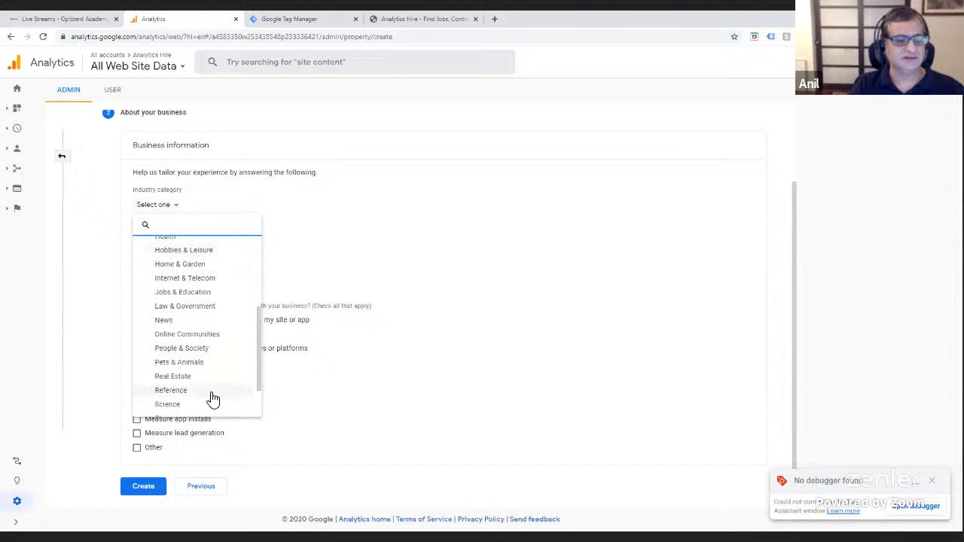
{"action": "left_click", "coordinate": [207, 336]}
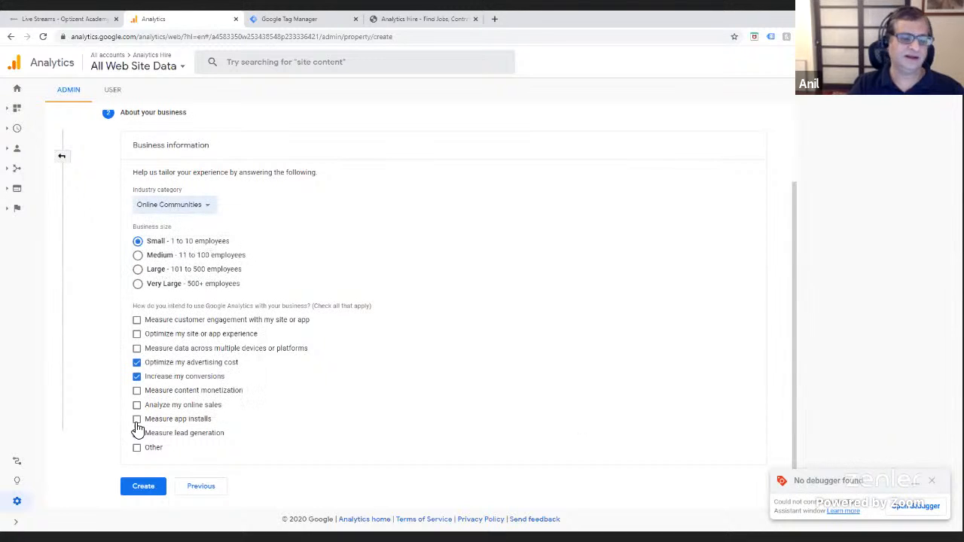
{"action": "left_click", "coordinate": [144, 488]}
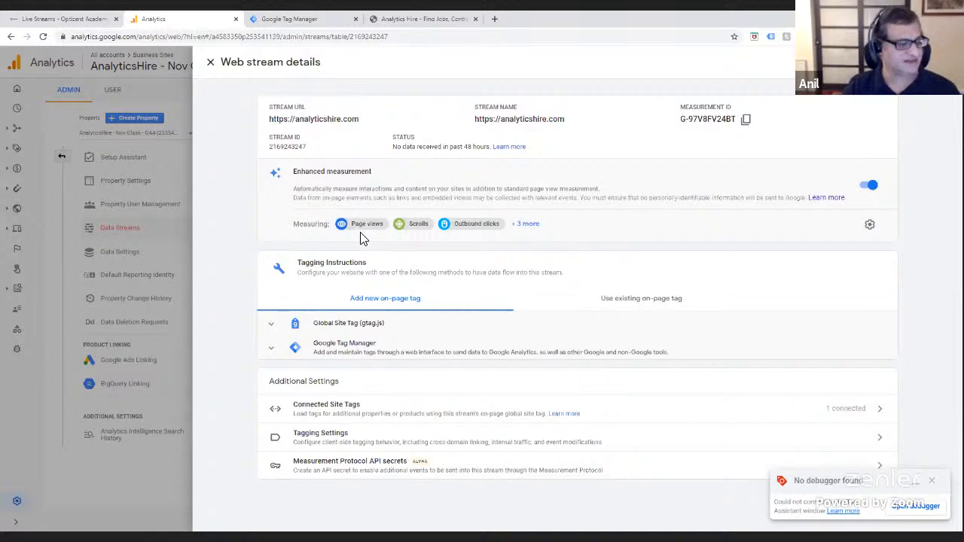
- Review all interactions tracked by the web stream's enhanced measurement and their individual settings
{"action": "left_click", "coordinate": [528, 225]}
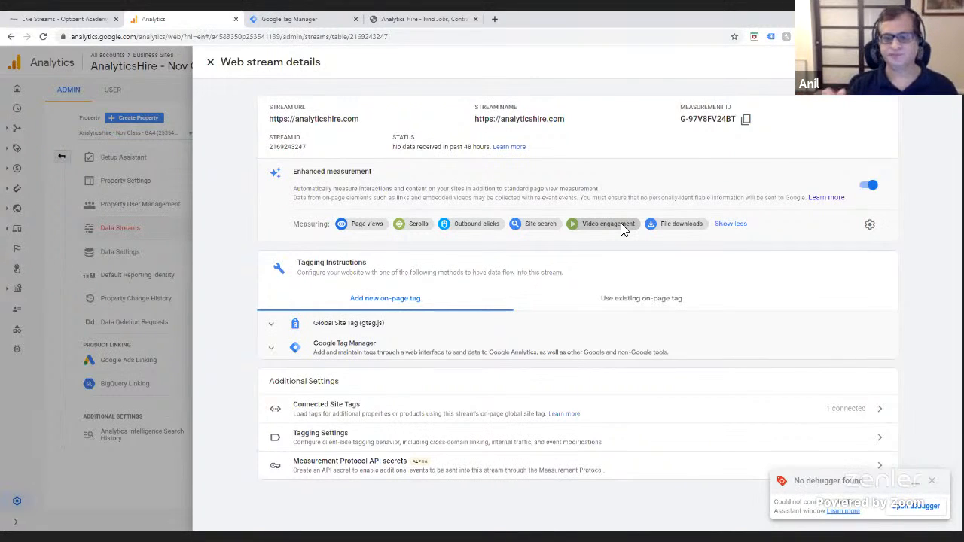
{"action": "left_click", "coordinate": [870, 225]}
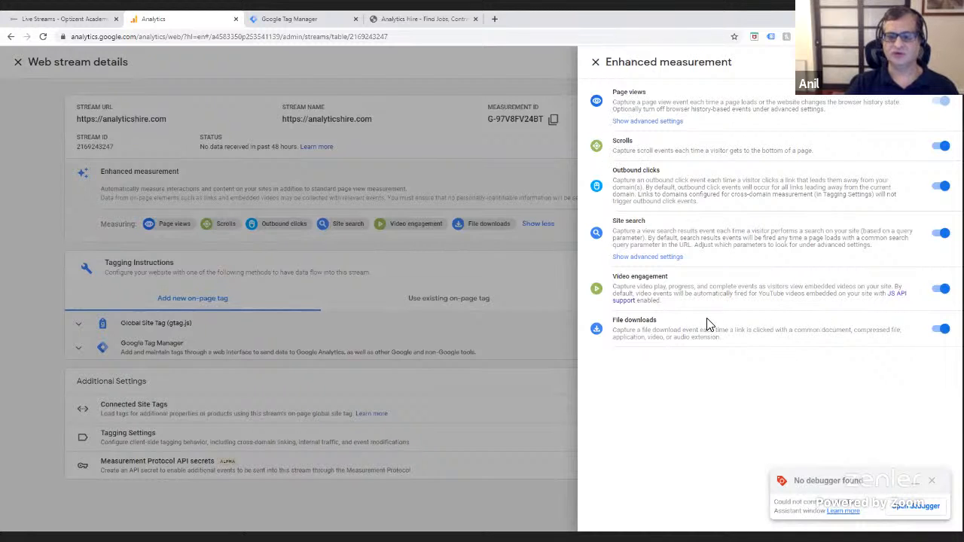
{"action": "left_click", "coordinate": [597, 64]}
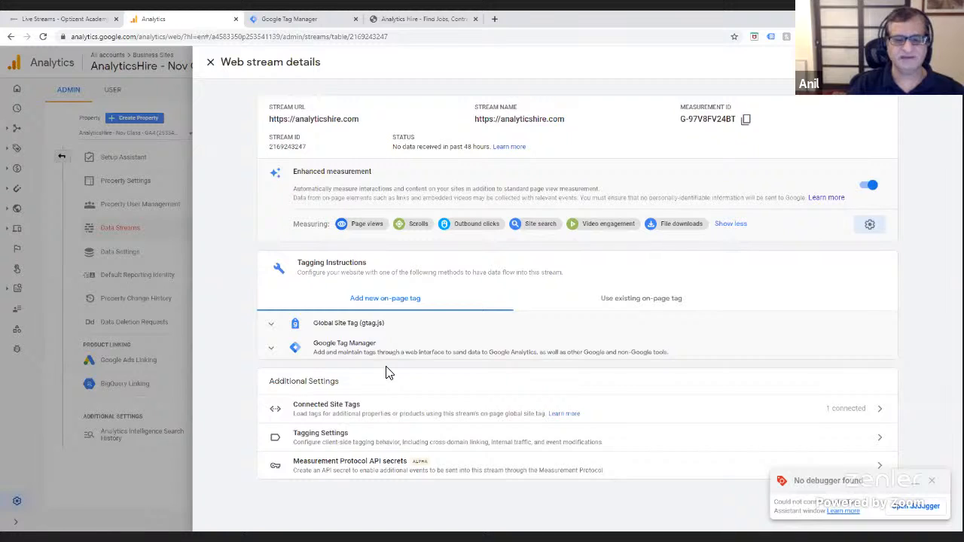
- Expand the Global Site Tag (gtag.js) instructions and highlight the measurement ID in the config line
{"action": "left_click", "coordinate": [365, 332]}
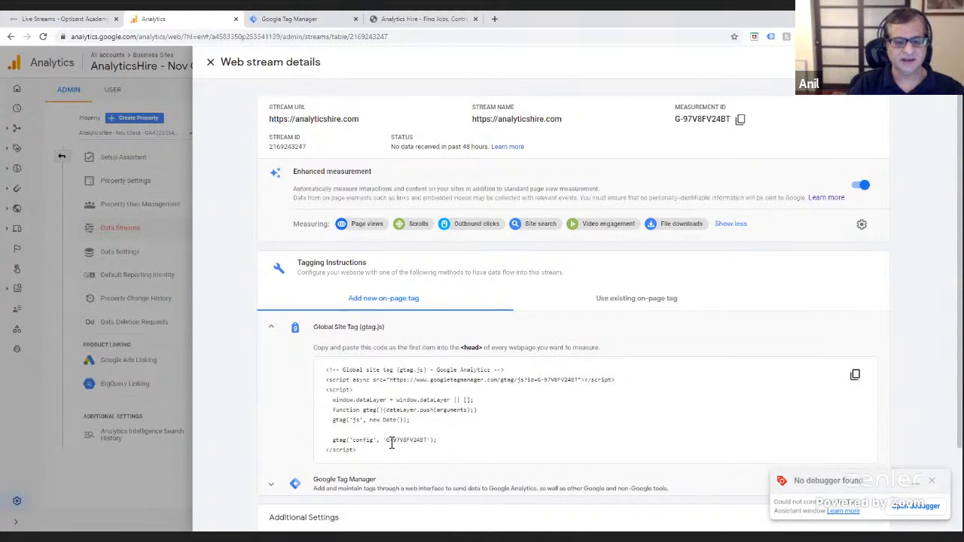
{"action": "left_click_drag", "start_coordinate": [387, 441], "coordinate": [429, 445]}
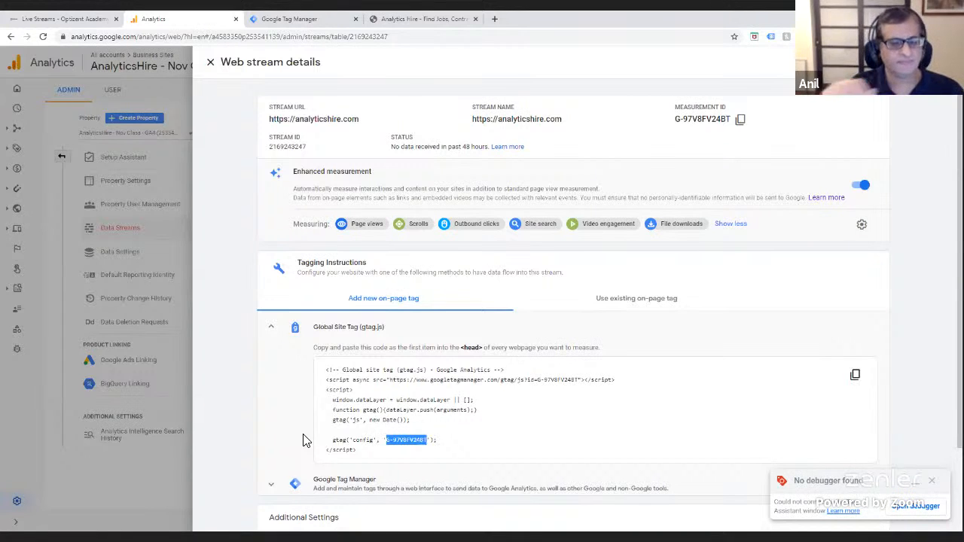
{"action": "scroll", "coordinate": [397, 443], "scroll_direction": "down", "scroll_amount": 1}
{"action": "scroll", "coordinate": [397, 443], "scroll_direction": "up", "scroll_amount": 1}
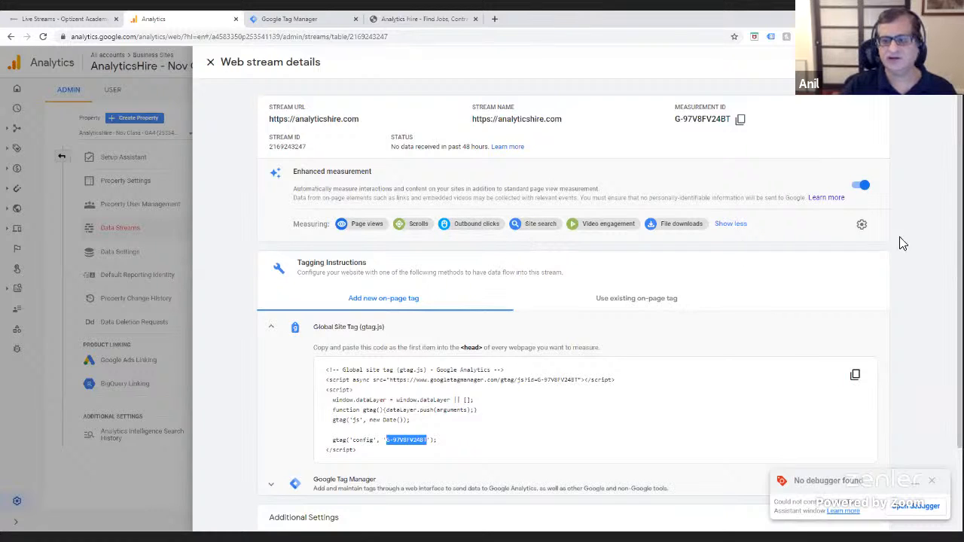
- Recheck the enhanced measurement settings for the web stream, then return to the stream details
{"action": "left_click", "coordinate": [862, 228]}
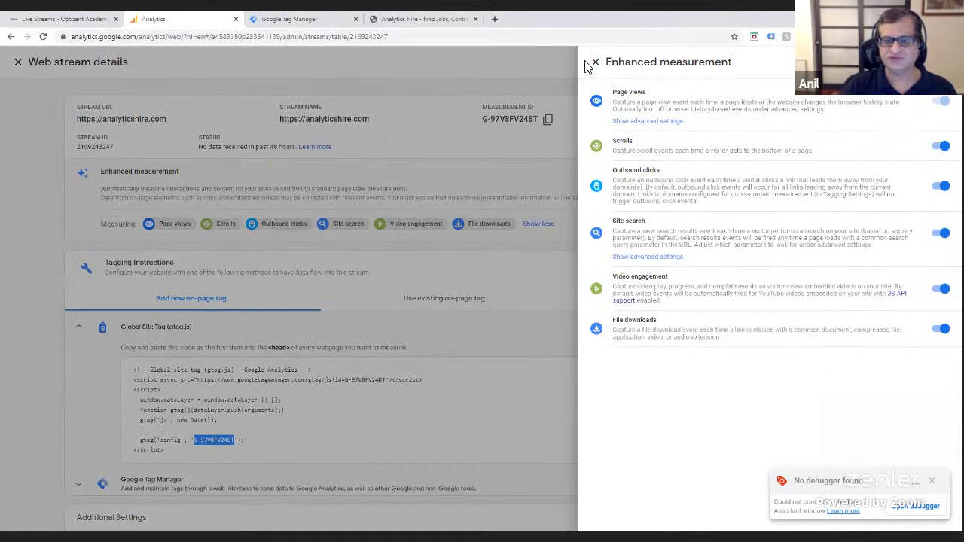
{"action": "left_click", "coordinate": [595, 62]}
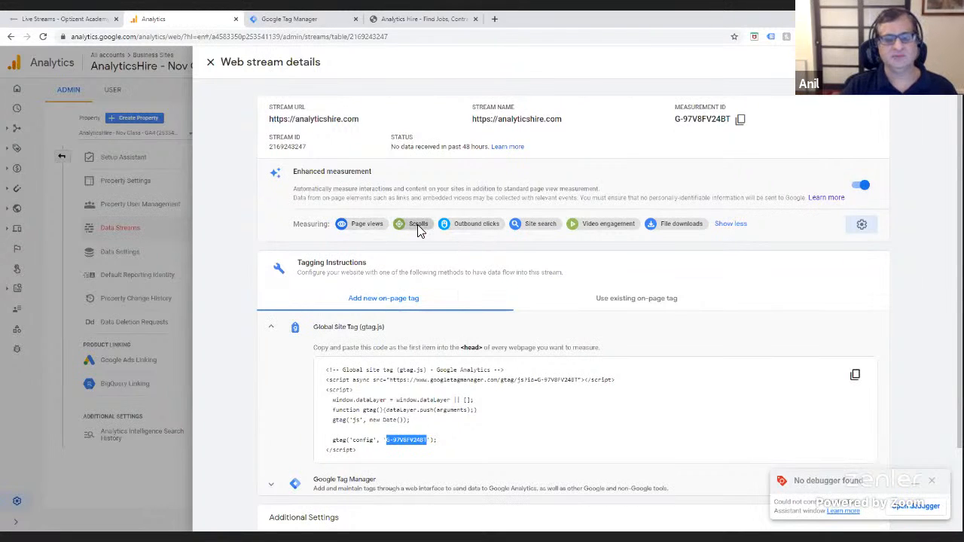
{"action": "left_click", "coordinate": [863, 229]}
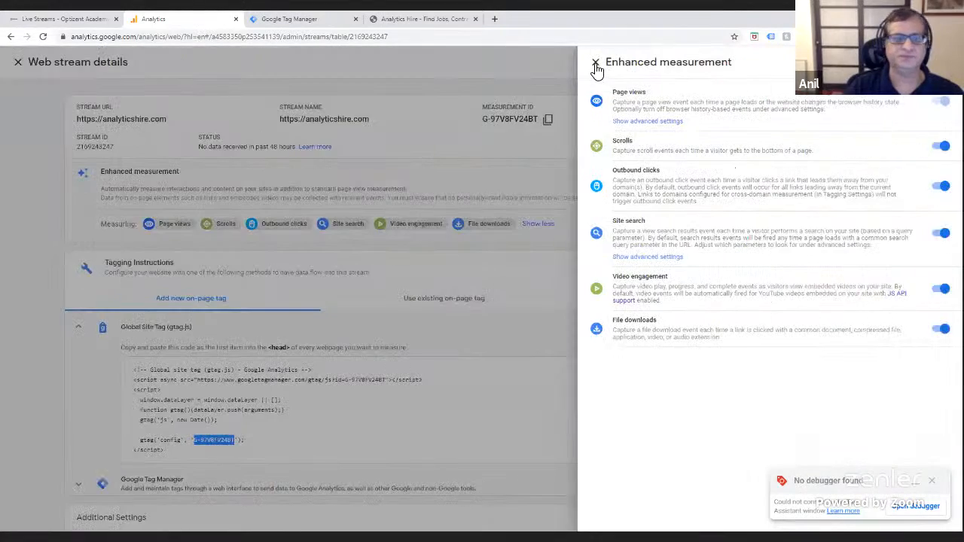
{"action": "left_click", "coordinate": [595, 67]}
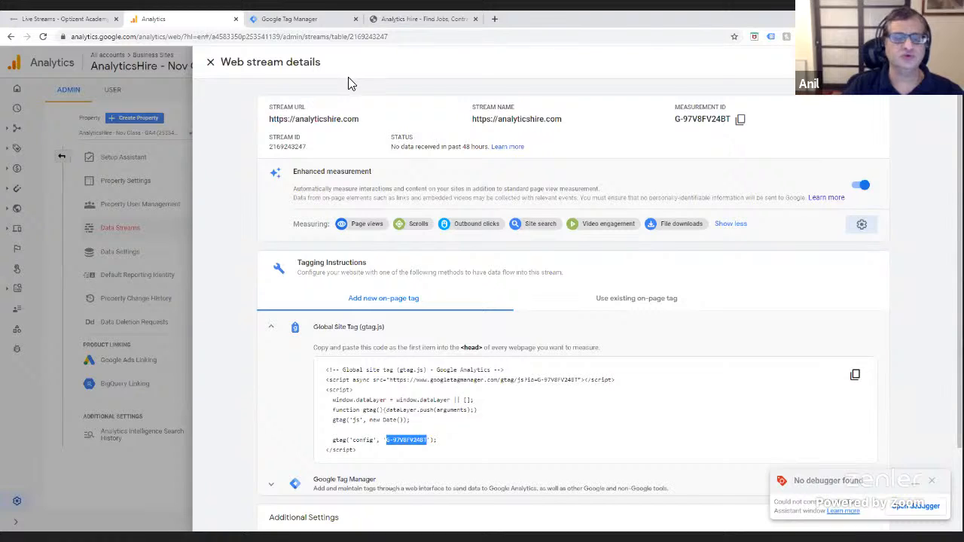
- Switch to Google Tag Manager and create a new tag named "GA Base Tag (Live Class)"
{"action": "left_click", "coordinate": [319, 21]}
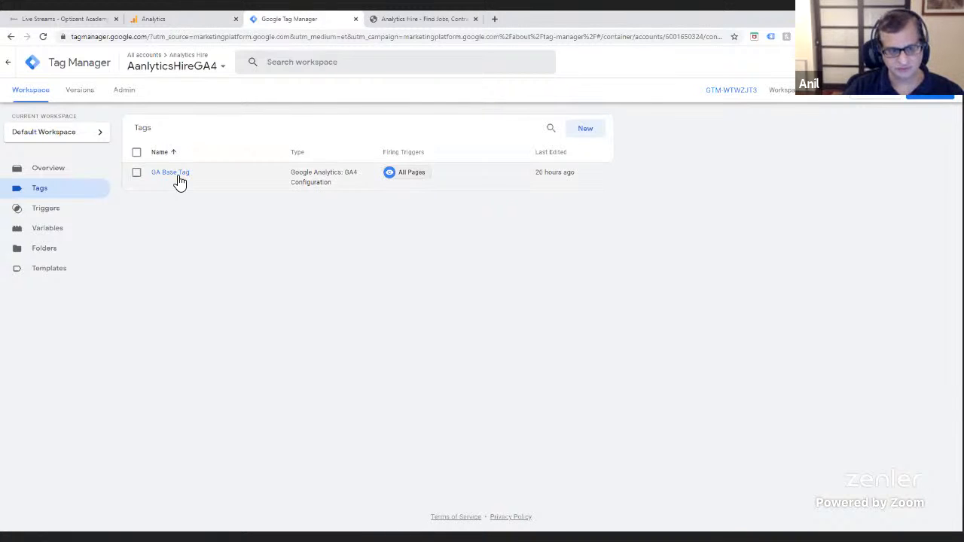
{"action": "left_click", "coordinate": [586, 130]}
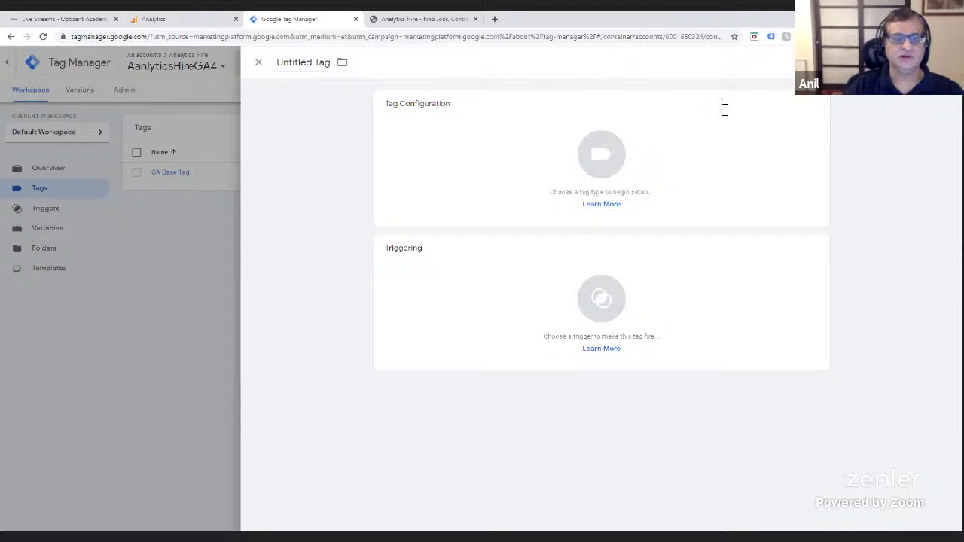
{"action": "left_click", "coordinate": [336, 63]}
{"action": "type", "text": "GA "}
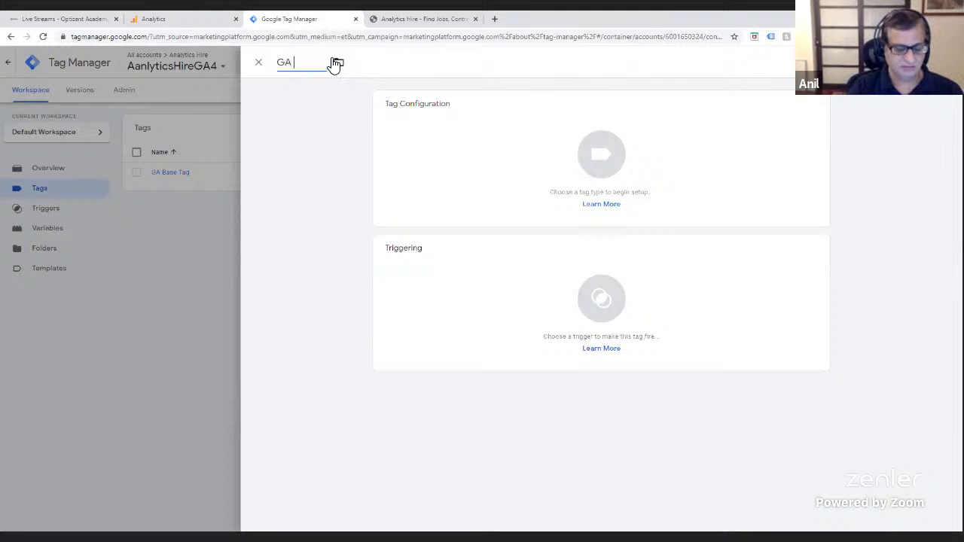
{"action": "type", "text": "Bse Tag"}
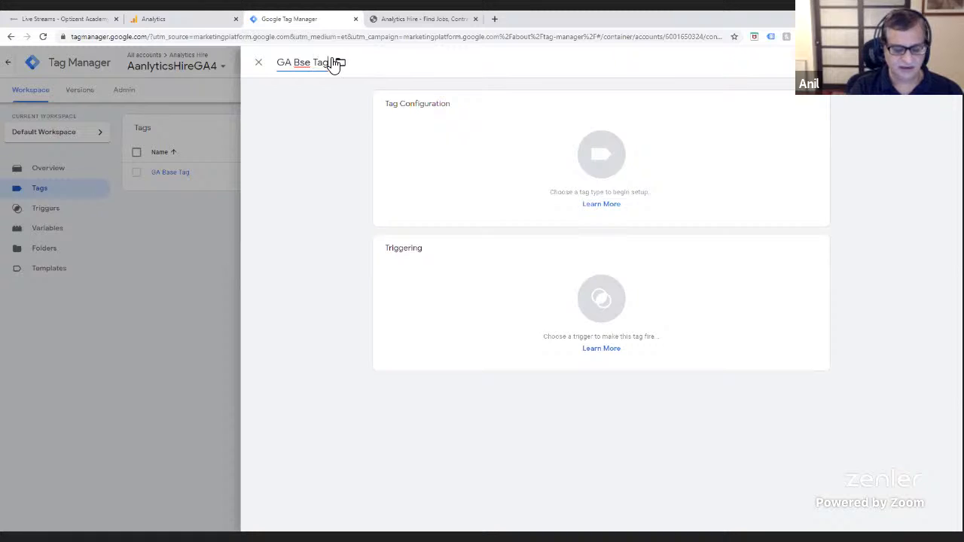
{"action": "type", "text": " (Liv"}
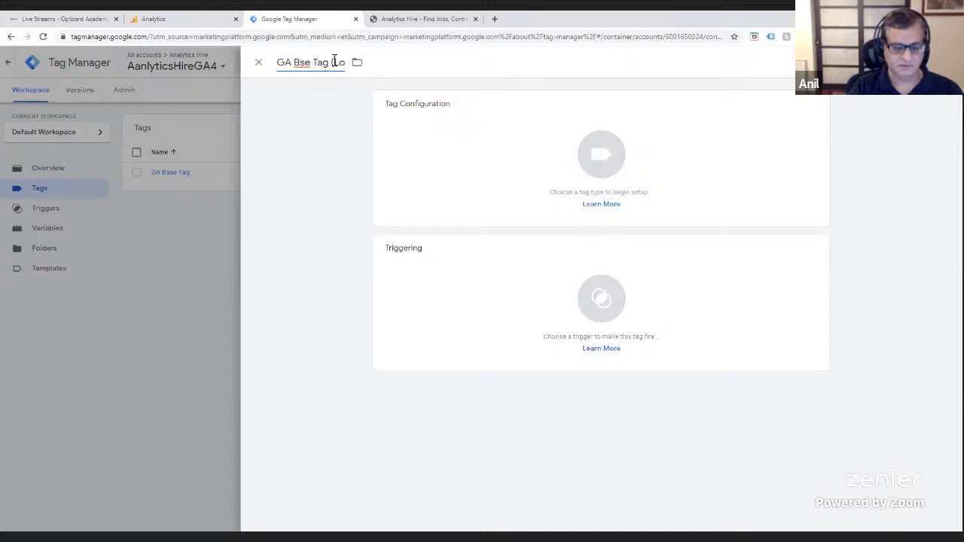
{"action": "type", "text": "e Class)"}
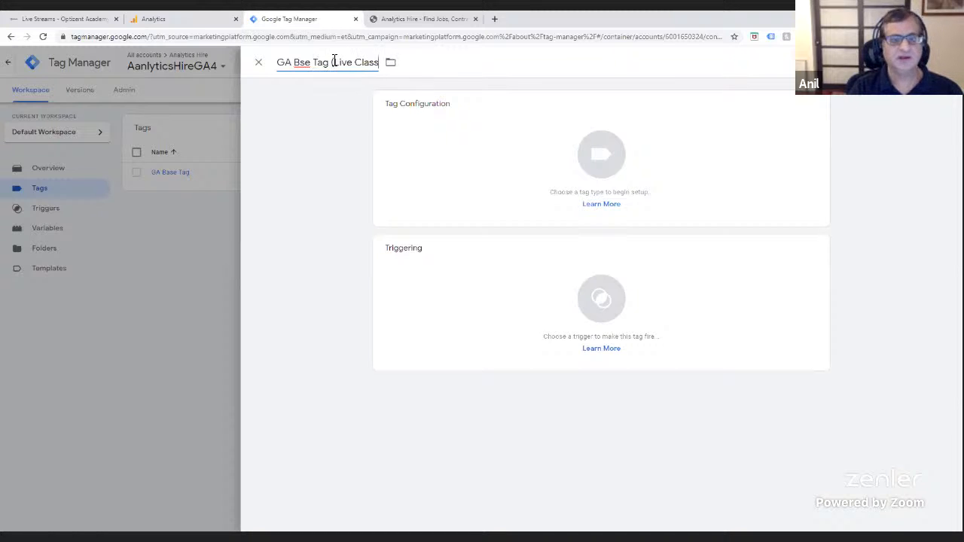
{"action": "left_click", "coordinate": [300, 65]}
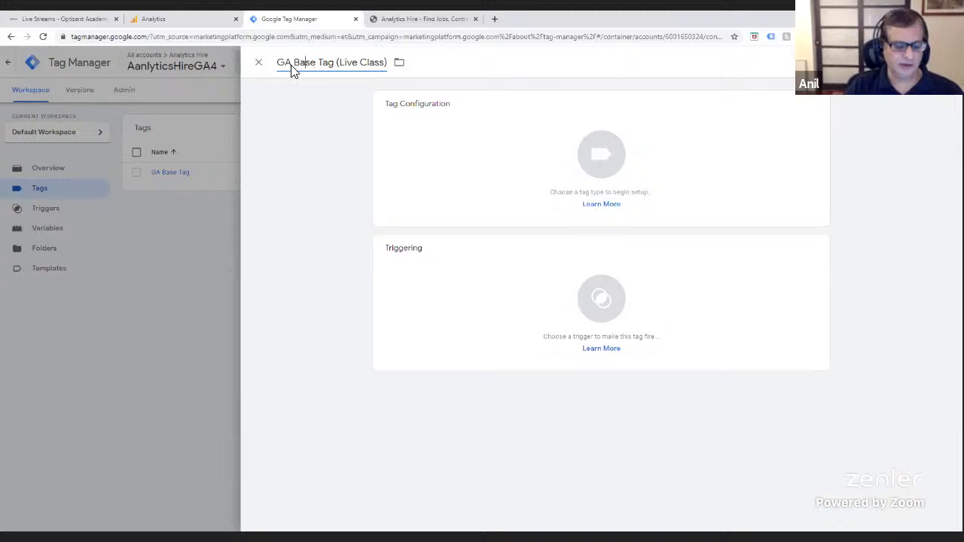
{"action": "type", "text": "a"}
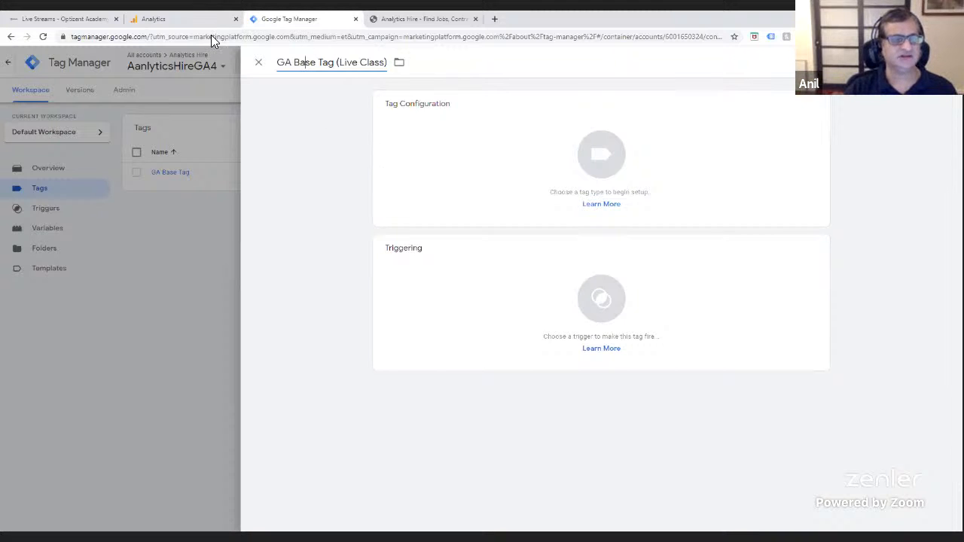
- Recheck the web stream details in Google Analytics, then set the new tag's type to Google Analytics: GA4 Configuration
{"action": "left_click", "coordinate": [193, 18]}
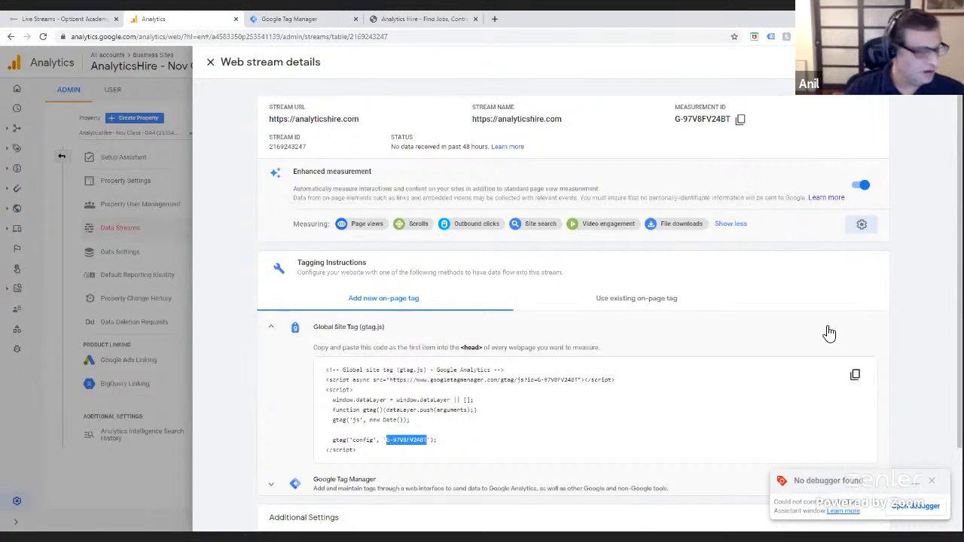
{"action": "left_click", "coordinate": [322, 21]}
{"action": "left_click", "coordinate": [608, 176]}
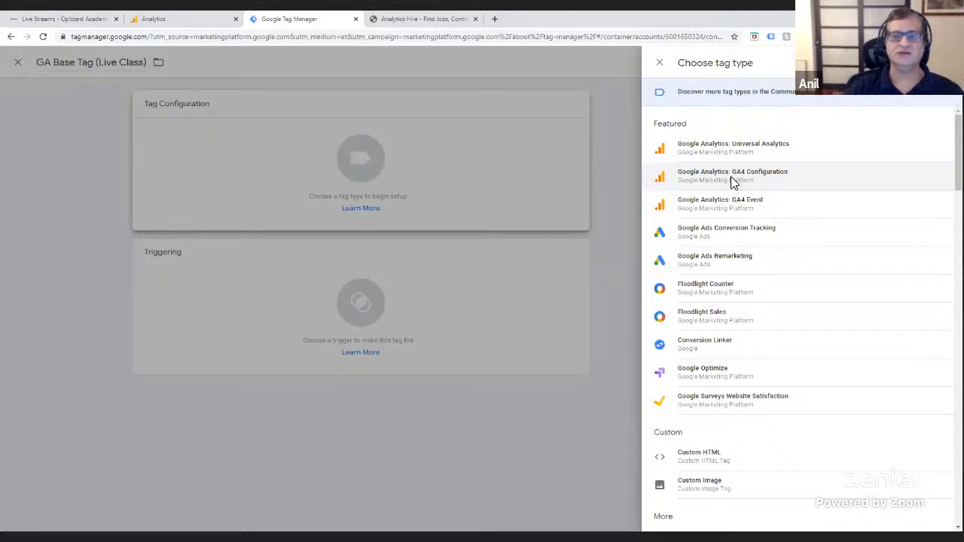
{"action": "left_click", "coordinate": [731, 177]}
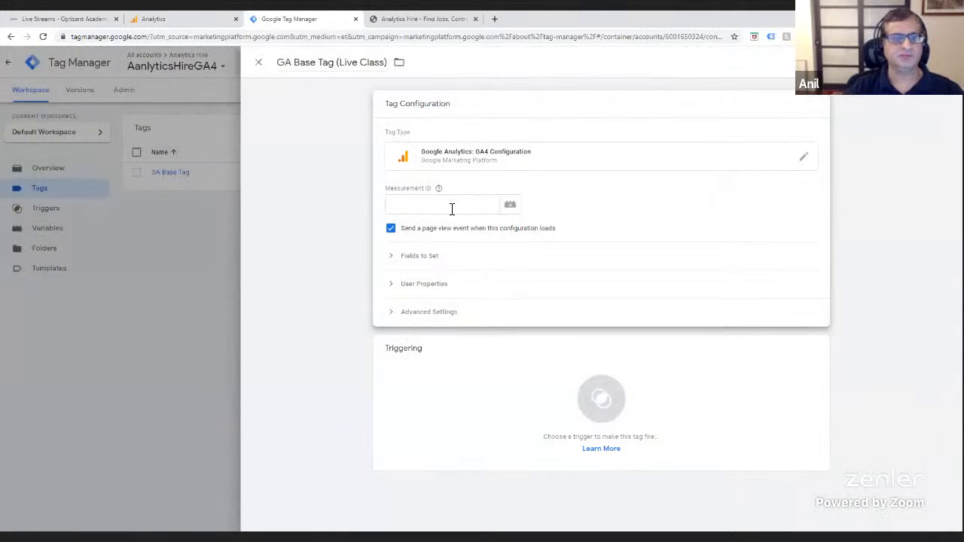
- Copy the web stream's measurement ID from Google Analytics and enter it as the measurement ID of the Tag Manager tag
{"action": "left_click", "coordinate": [185, 21]}
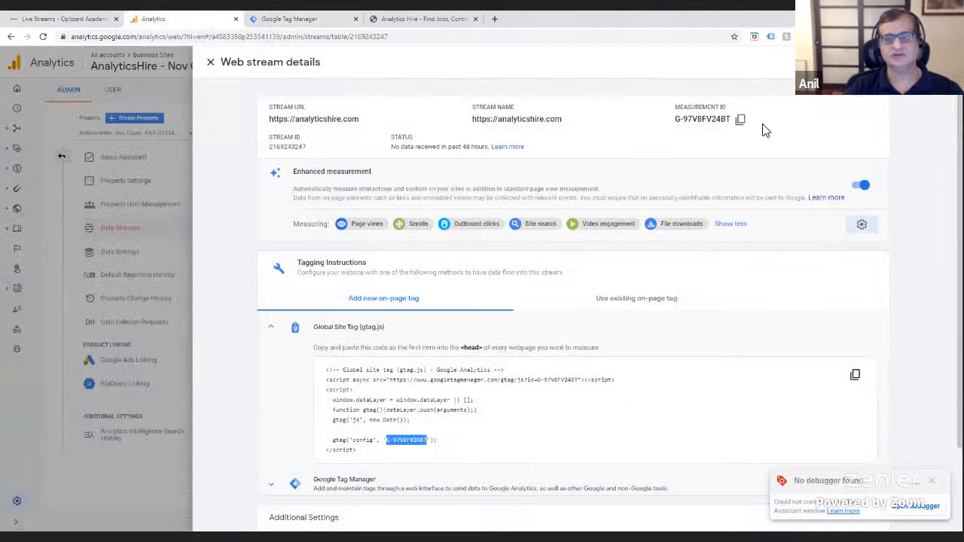
{"action": "left_click", "coordinate": [740, 121]}
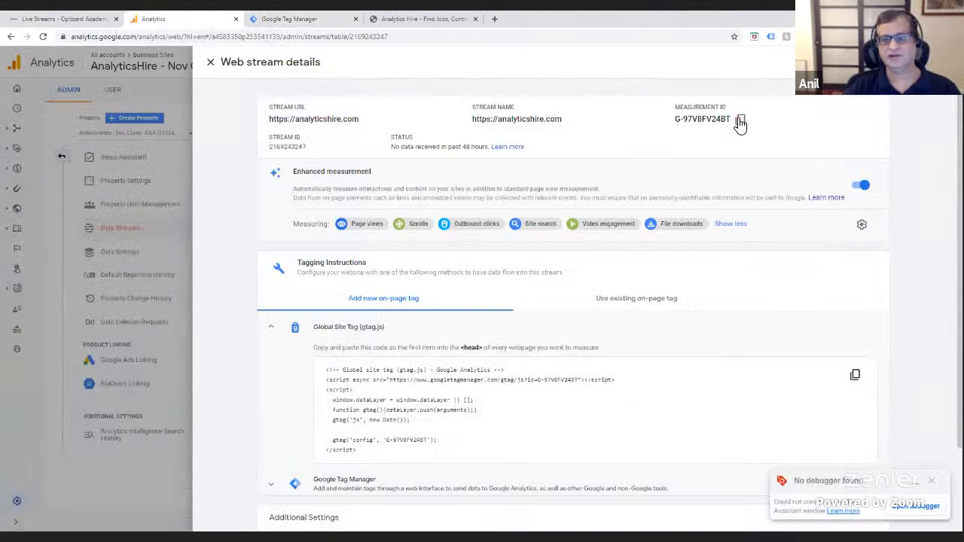
{"action": "left_click", "coordinate": [270, 22]}
{"action": "left_click", "coordinate": [409, 208]}
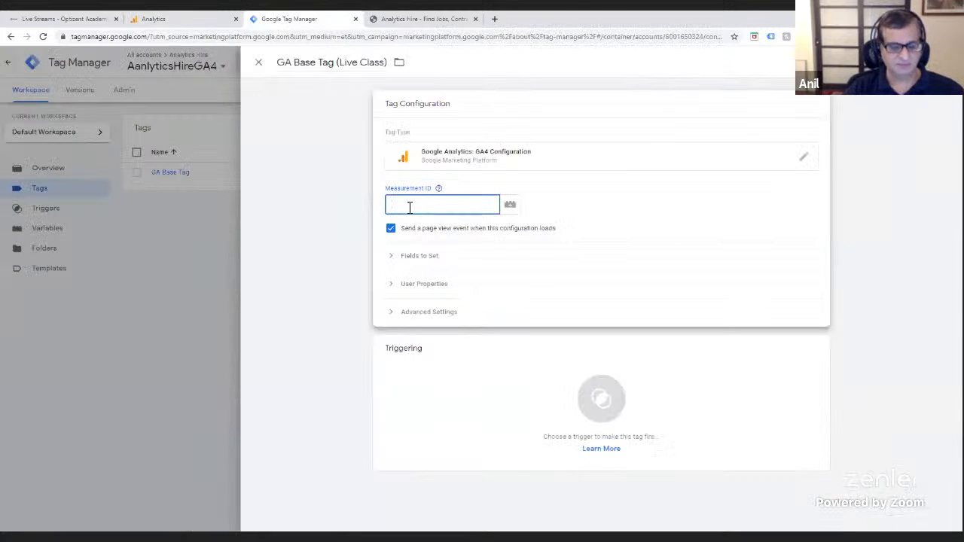
{"action": "type", "text": "G-97V8FV24BT"}
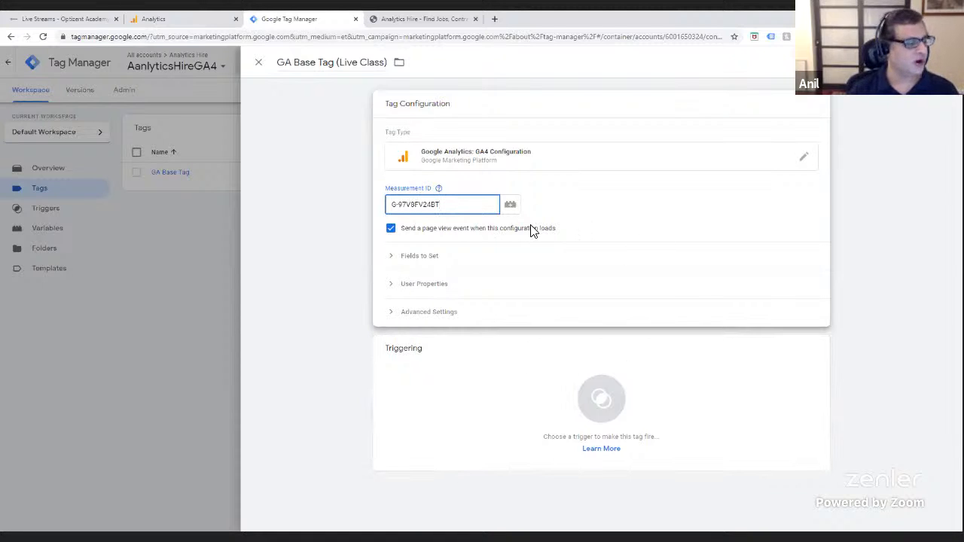
- Set the tag to fire on the All Pages trigger and save it
{"action": "left_click", "coordinate": [607, 402]}
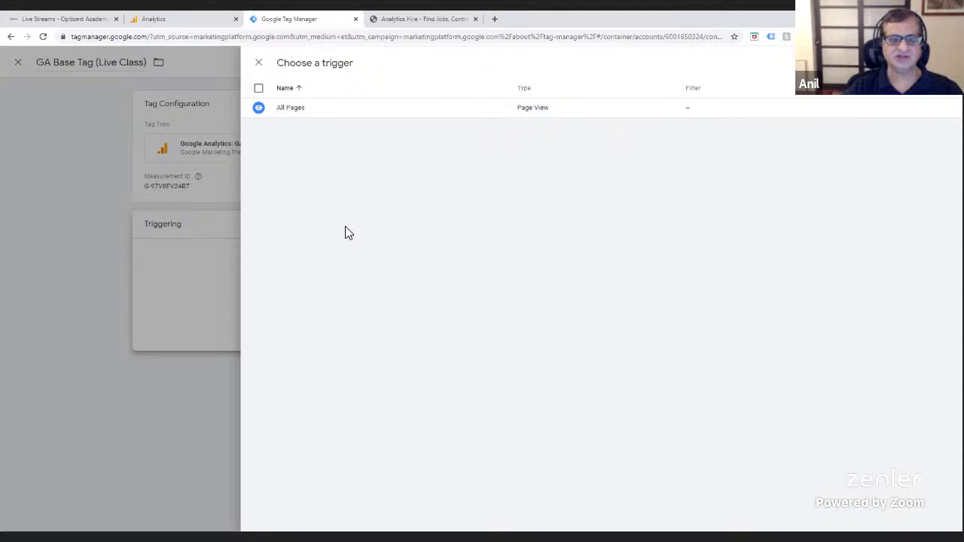
{"action": "left_click", "coordinate": [287, 109]}
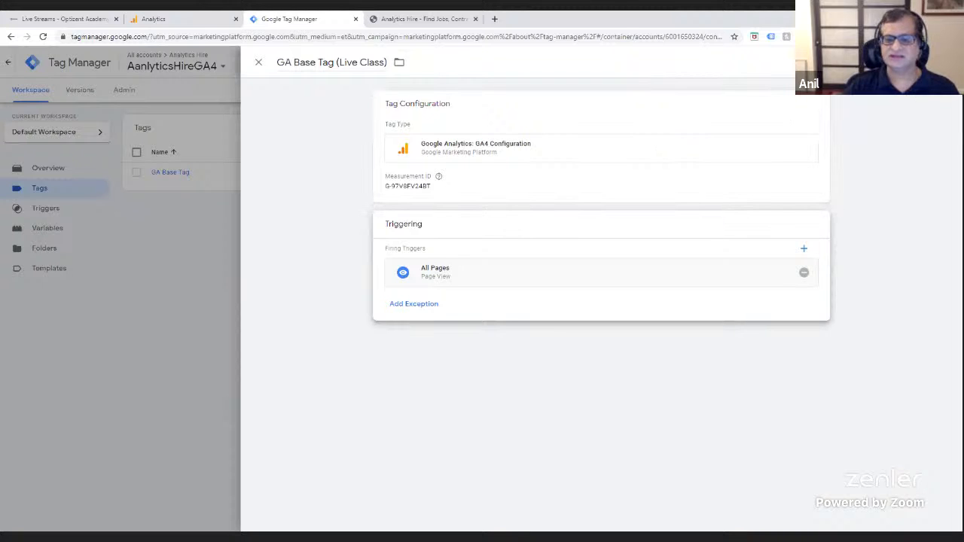
{"action": "left_click", "coordinate": [911, 63]}
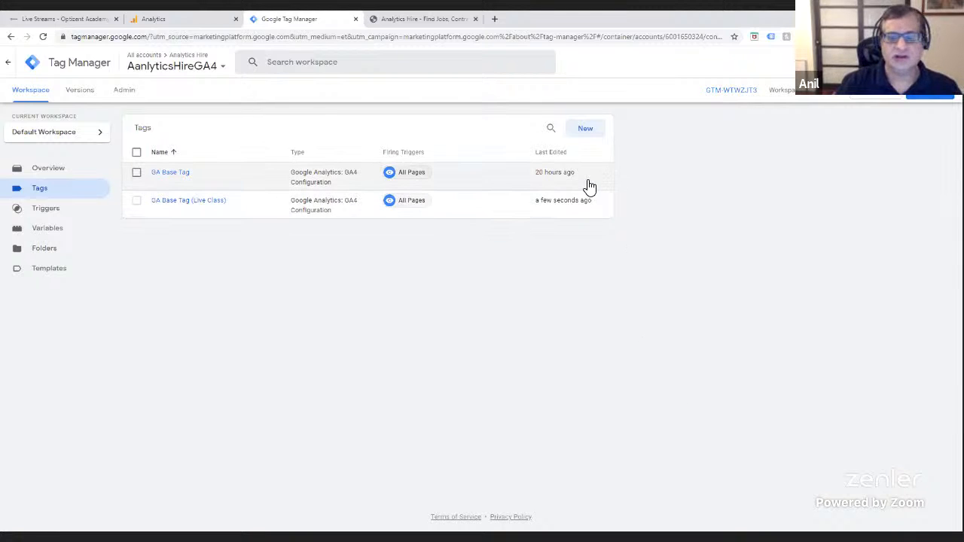
- Delete the older GA Base Tag from the container's tag list
{"action": "left_click", "coordinate": [137, 173]}
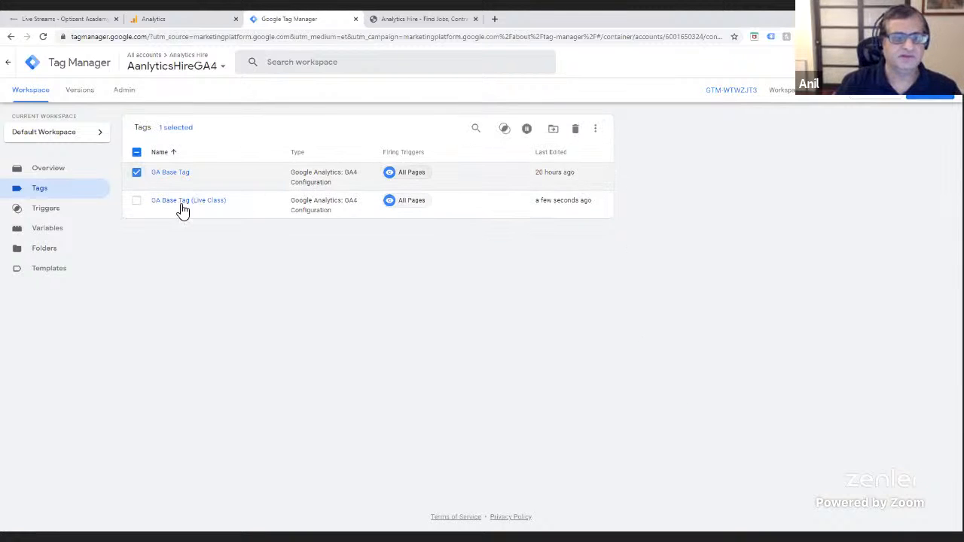
{"action": "left_click", "coordinate": [575, 132]}
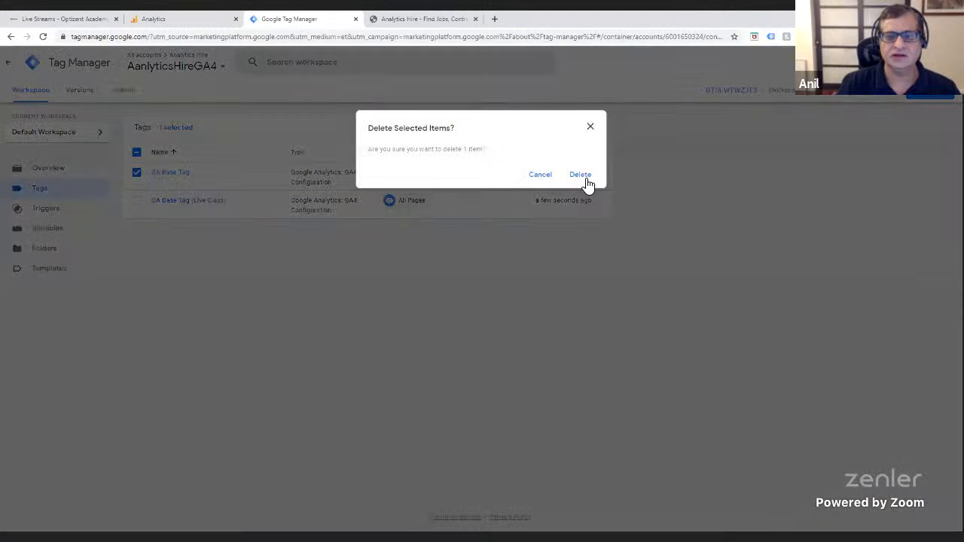
{"action": "left_click", "coordinate": [581, 174]}
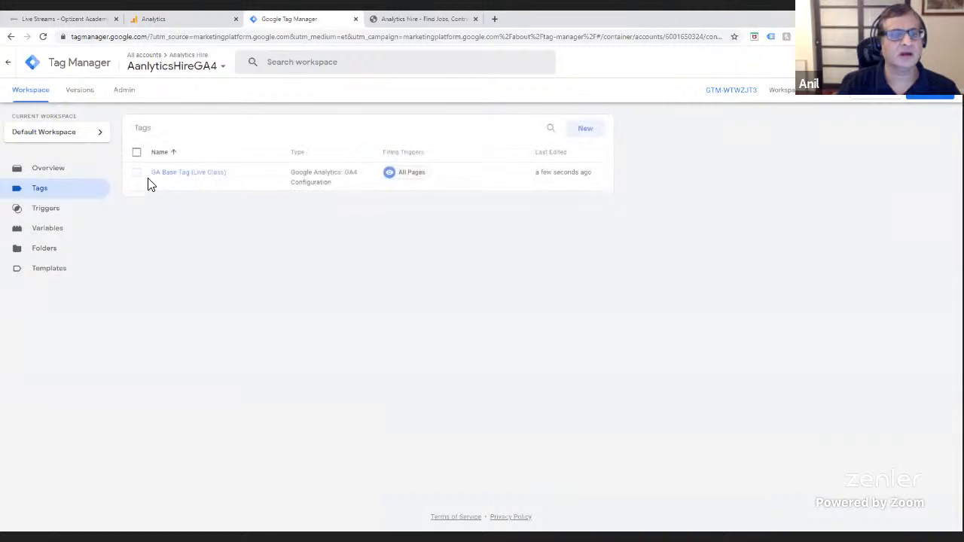
- Publish the container changes to Live as a version named "New base tag", then return to the workspace overview
{"action": "left_click", "coordinate": [137, 175]}
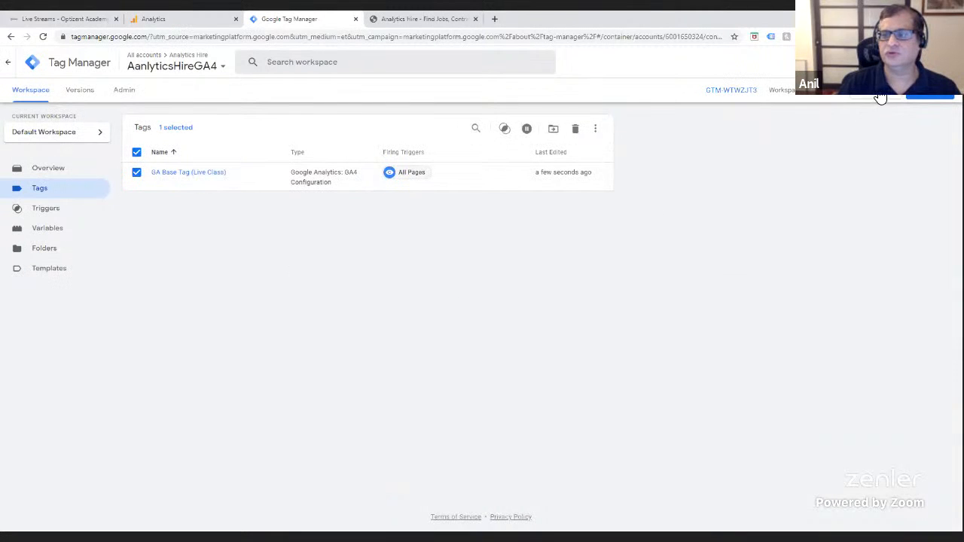
{"action": "left_click", "coordinate": [930, 92]}
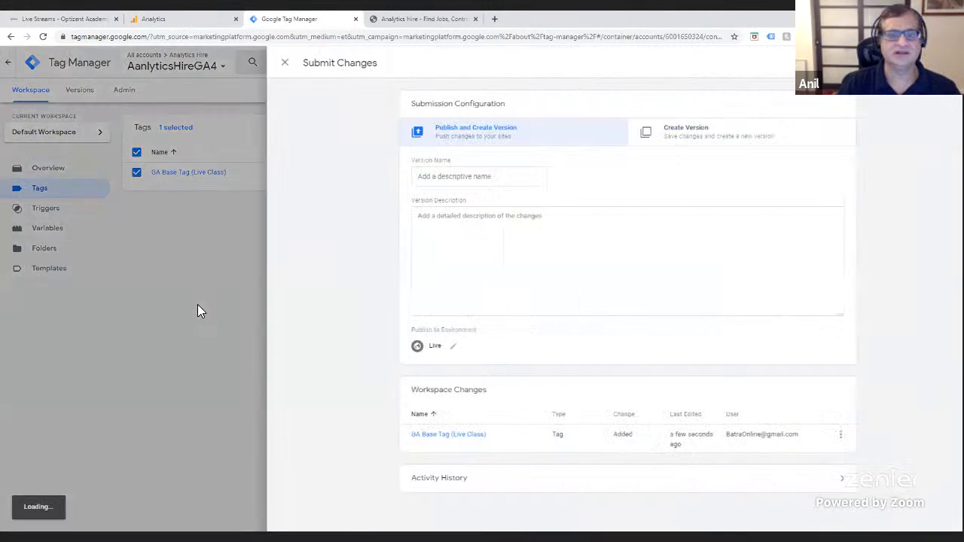
{"action": "left_click", "coordinate": [466, 178]}
{"action": "type", "text": "New"}
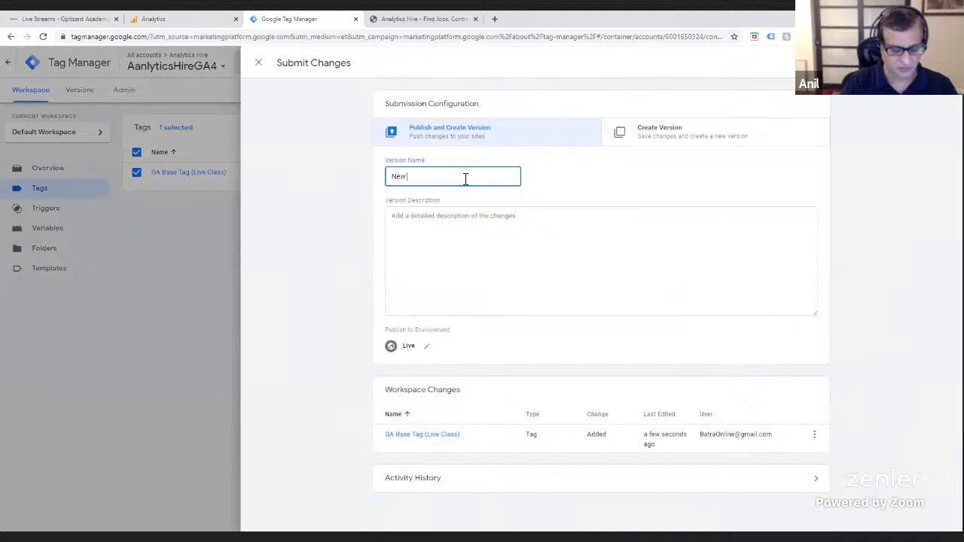
{"action": "type", "text": " base tag"}
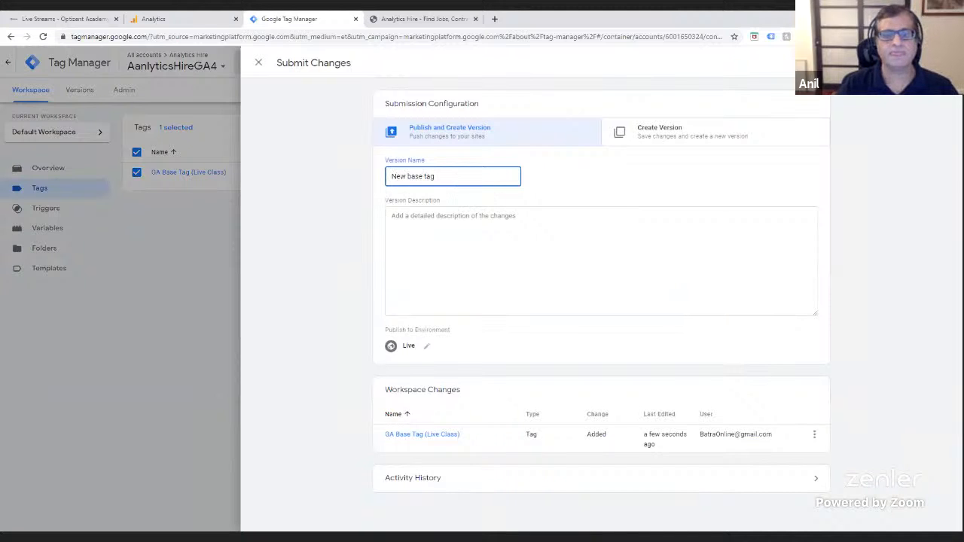
{"action": "key", "text": "Return"}
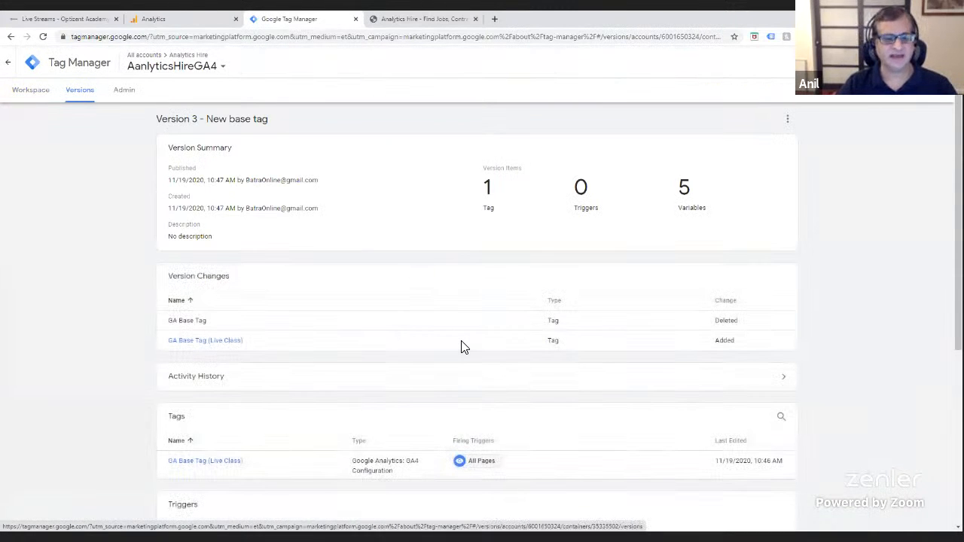
{"action": "left_click", "coordinate": [23, 90]}
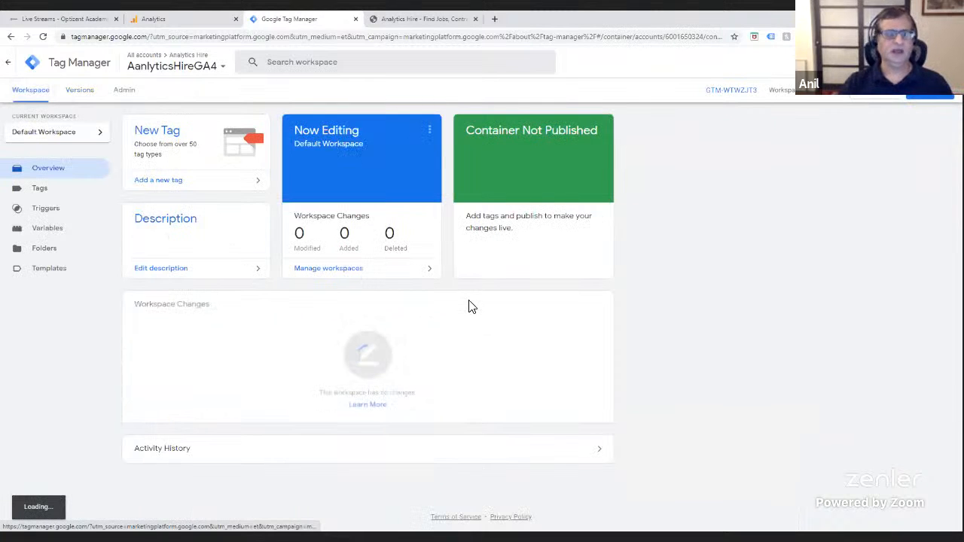
- Visit the available candidates page and the home page on the analyticshire.com site to generate test page views
{"action": "left_click", "coordinate": [437, 20]}
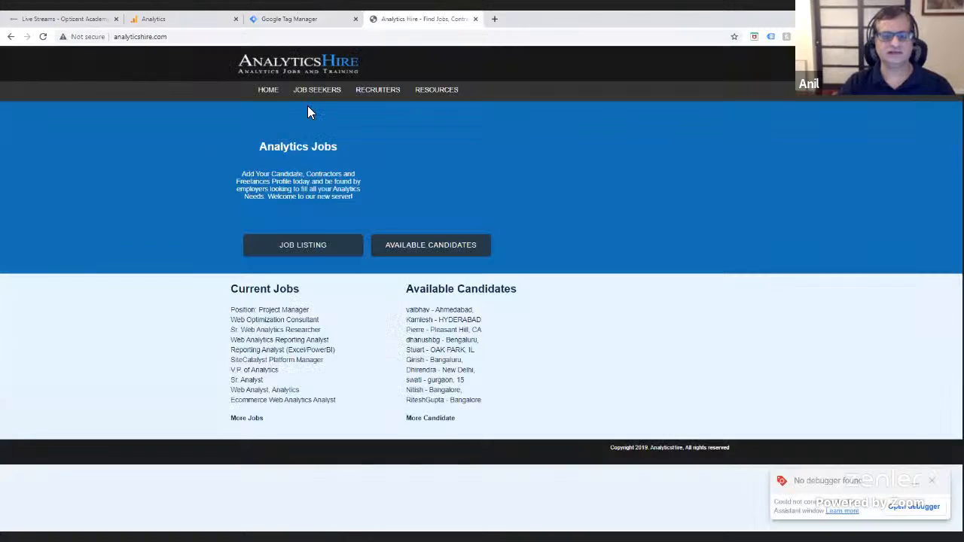
{"action": "left_click", "coordinate": [316, 98]}
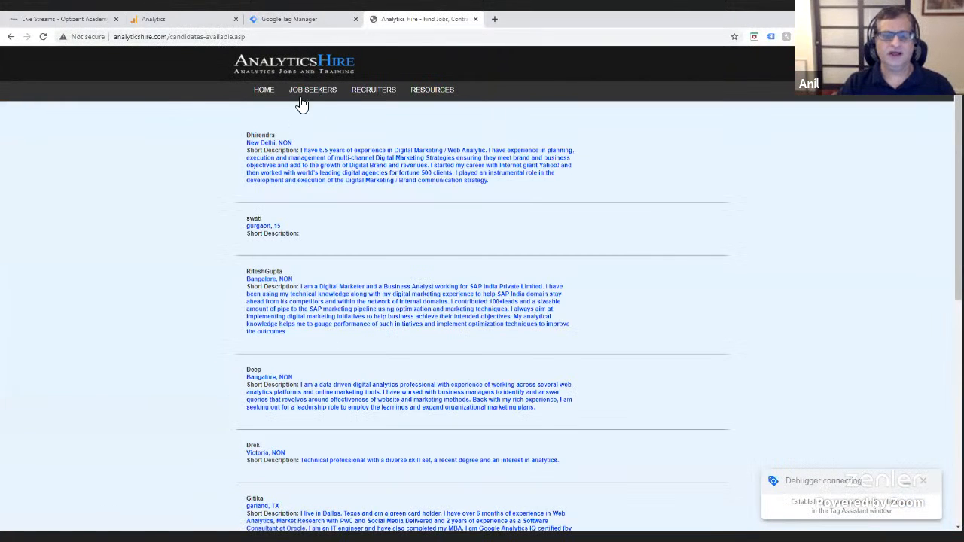
{"action": "left_click", "coordinate": [270, 95]}
- Close the web stream details in Google Analytics and open the Realtime overview report for the property
{"action": "left_click", "coordinate": [163, 18]}
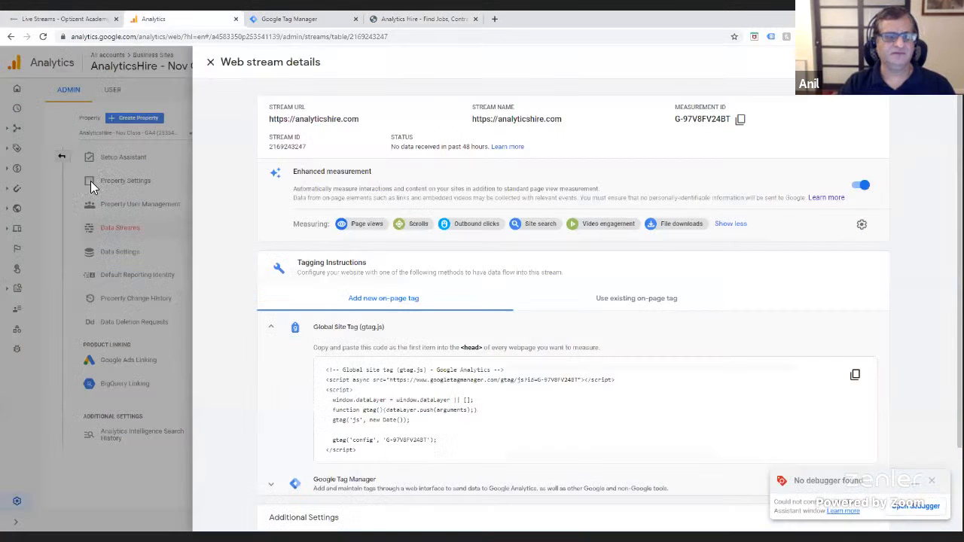
{"action": "left_click", "coordinate": [211, 63]}
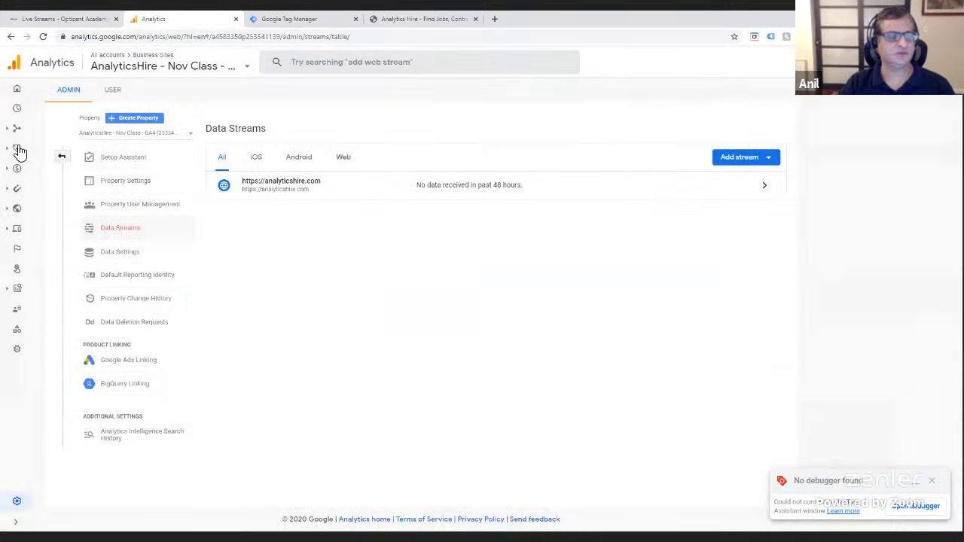
{"action": "left_click", "coordinate": [20, 114]}
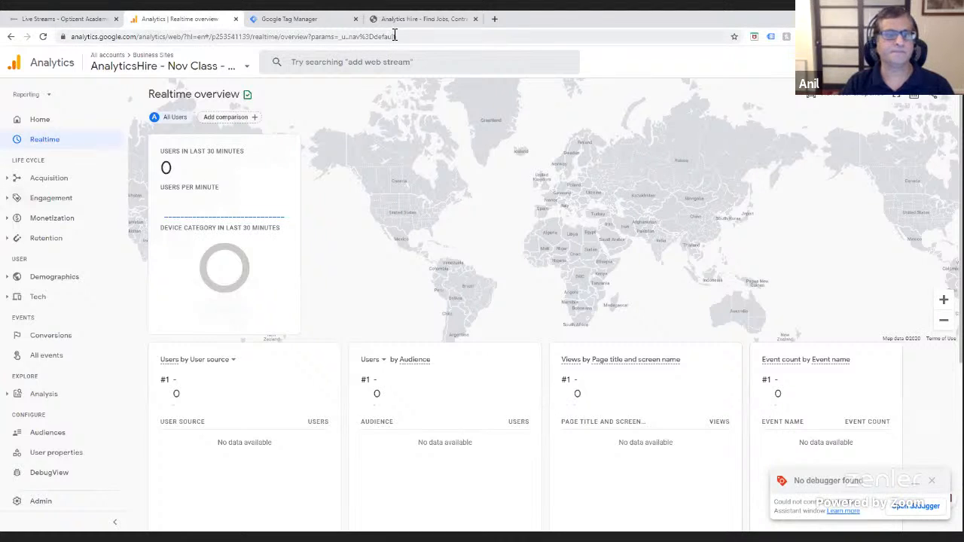
- Check the published container in Tag Manager, then open the analyticshire.com home page's source code to inspect its Google Tag Manager snippets
{"action": "left_click", "coordinate": [294, 21]}
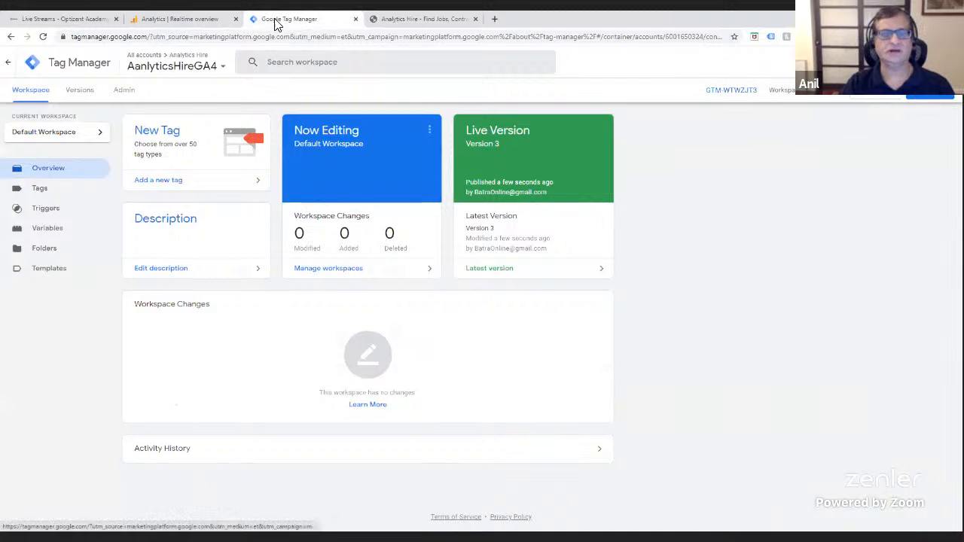
{"action": "left_click", "coordinate": [428, 23]}
{"action": "right_click", "coordinate": [613, 290]}
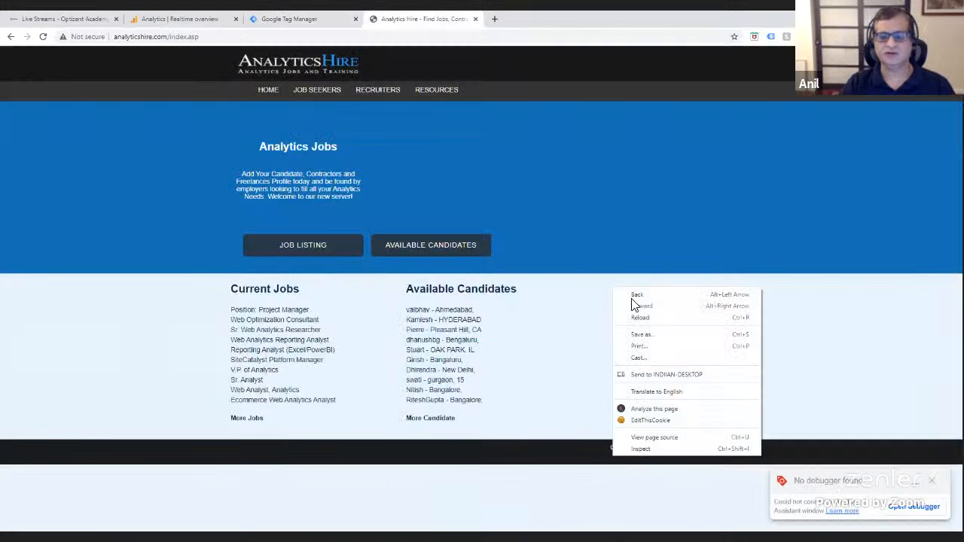
{"action": "left_click", "coordinate": [675, 437]}
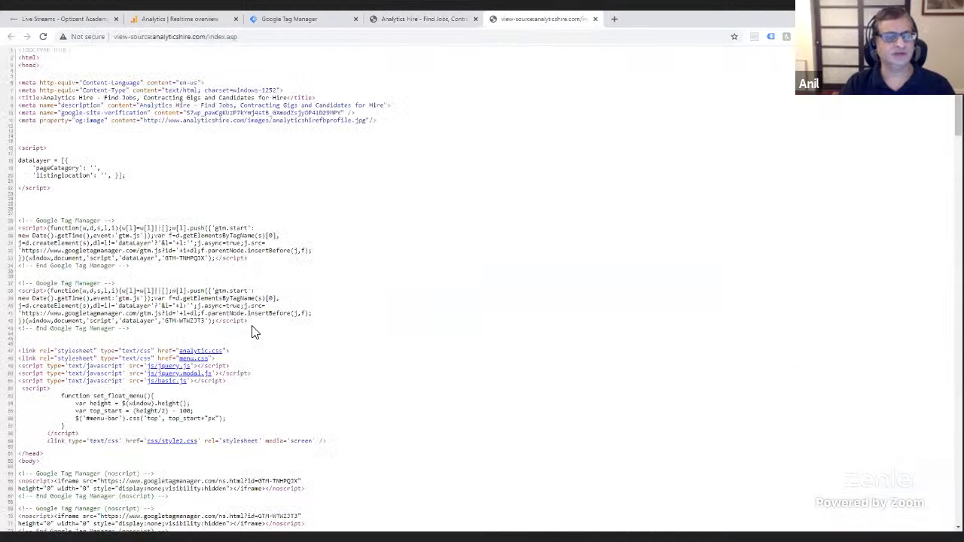
- Examine the second Google Tag Manager snippet in the head section of the analyticshire.com page source
{"action": "left_click", "coordinate": [134, 343]}
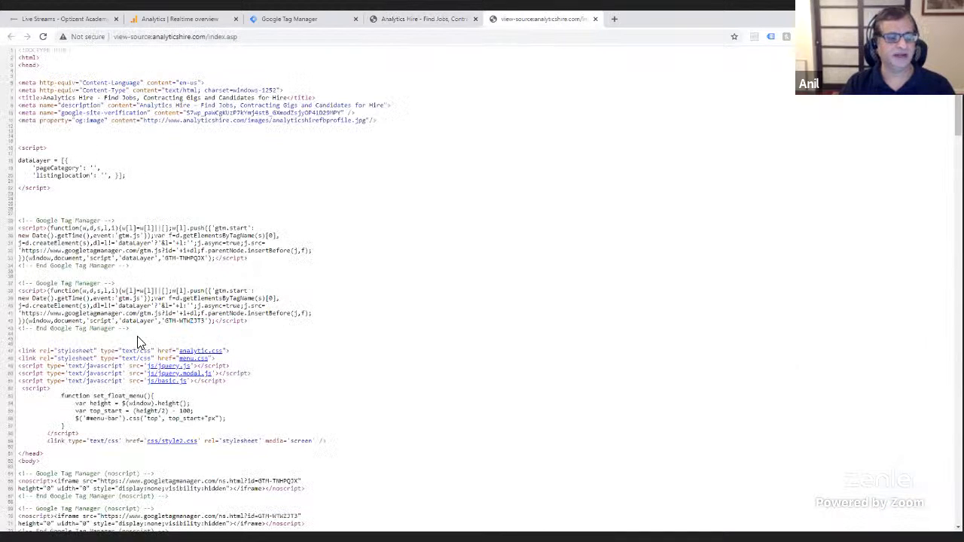
{"action": "left_click_drag", "start_coordinate": [128, 330], "coordinate": [7, 287]}
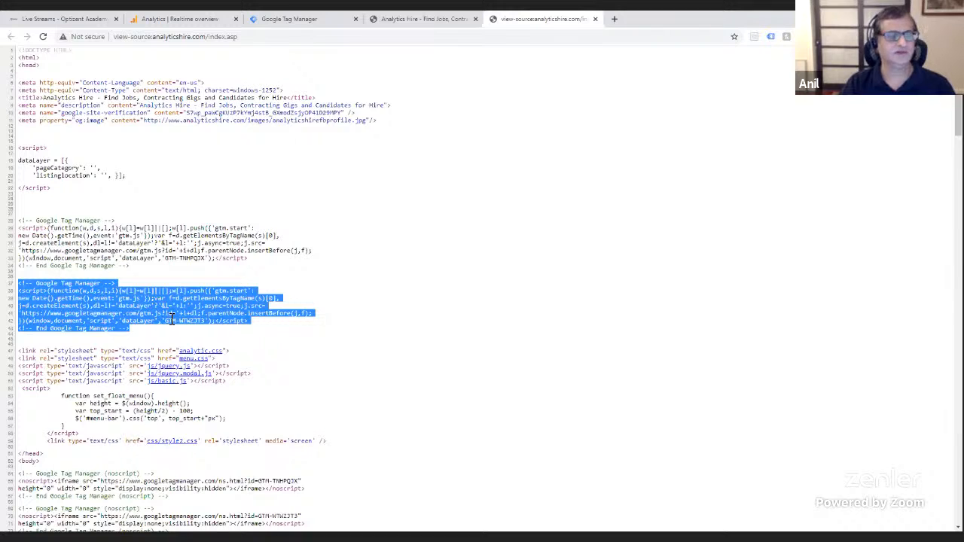
{"action": "scroll", "coordinate": [172, 320], "scroll_direction": "down", "scroll_amount": 1}
{"action": "left_click_drag", "start_coordinate": [140, 279], "coordinate": [20, 233]}
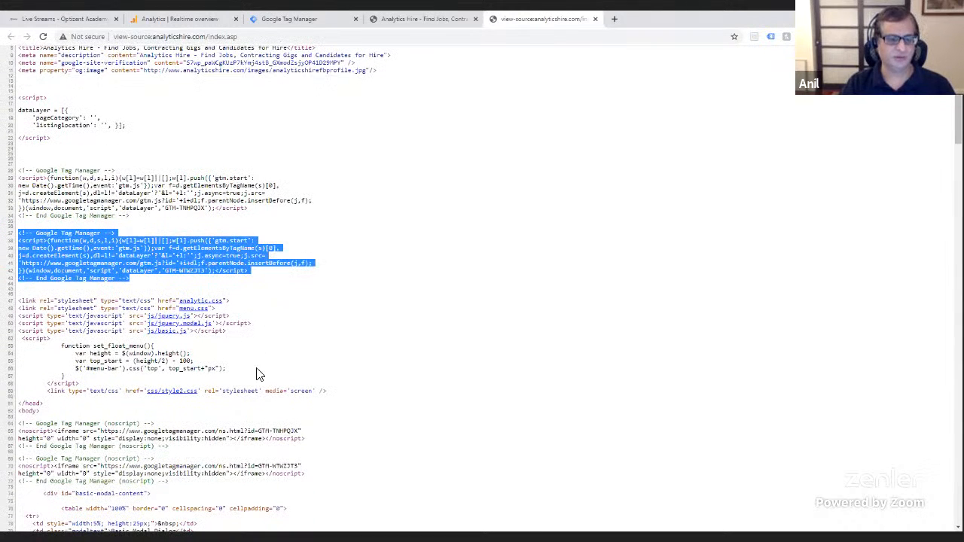
- Check the Realtime report in Google Analytics, then reload the analyticshire.com home page to generate another test page view
{"action": "left_click", "coordinate": [296, 20]}
{"action": "left_click", "coordinate": [188, 20]}
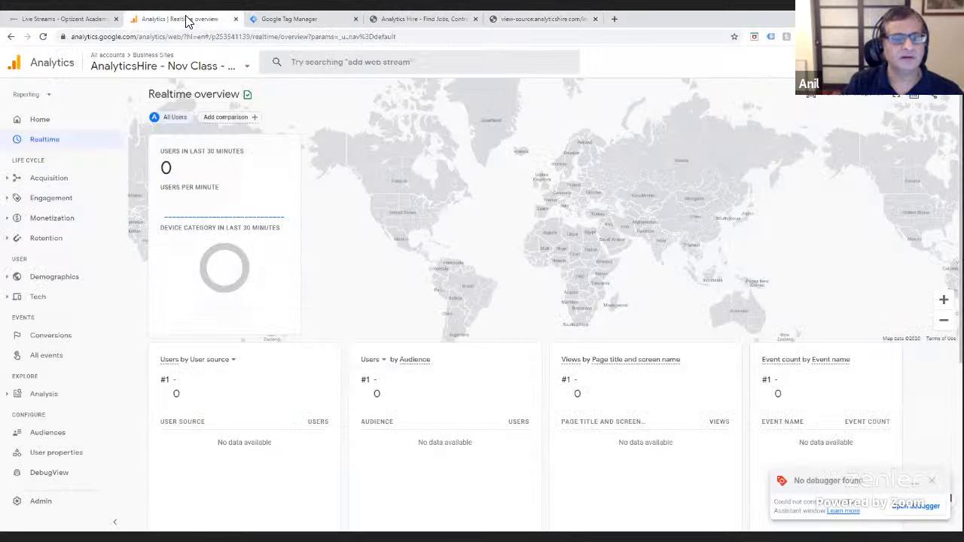
{"action": "left_click", "coordinate": [424, 20]}
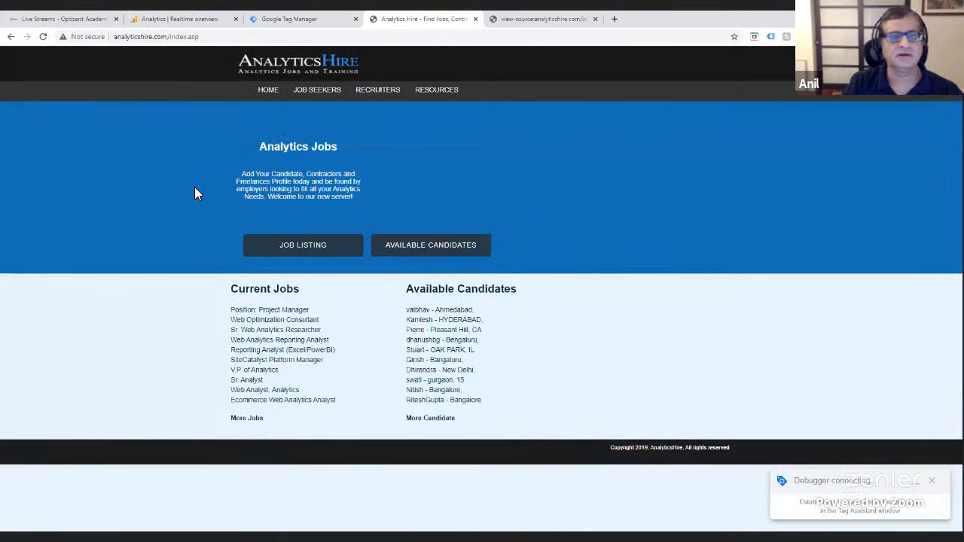
{"action": "left_click", "coordinate": [42, 37]}
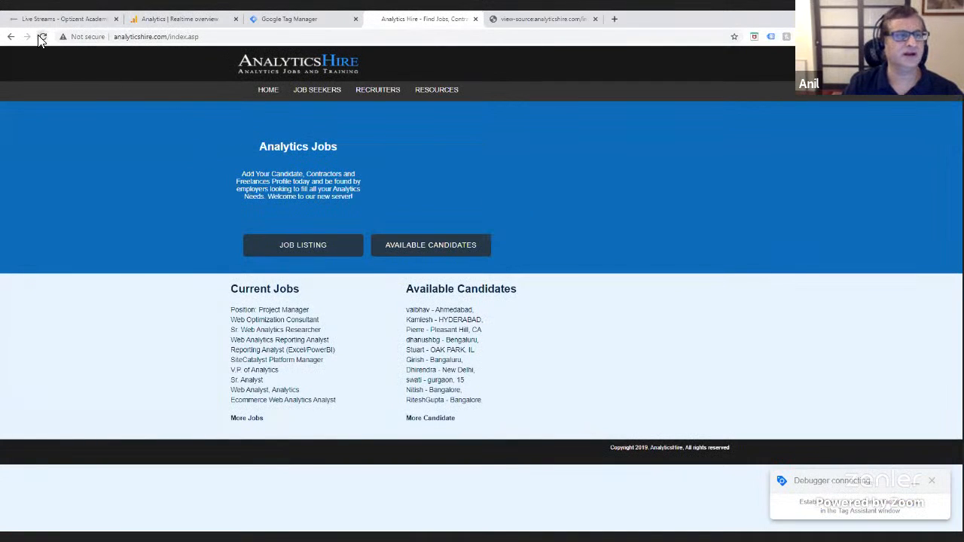
{"action": "mouse_move", "coordinate": [352, 98]}
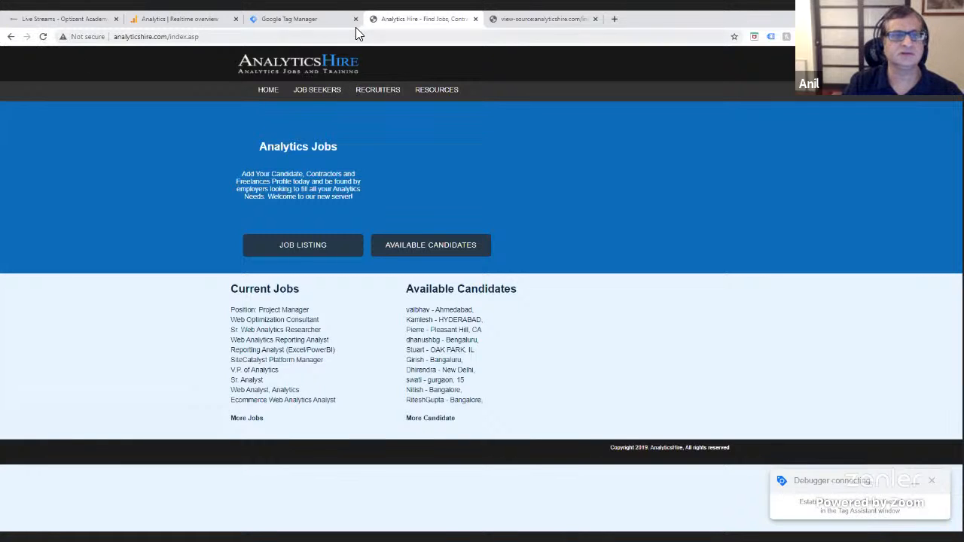
{"action": "left_click", "coordinate": [236, 38]}
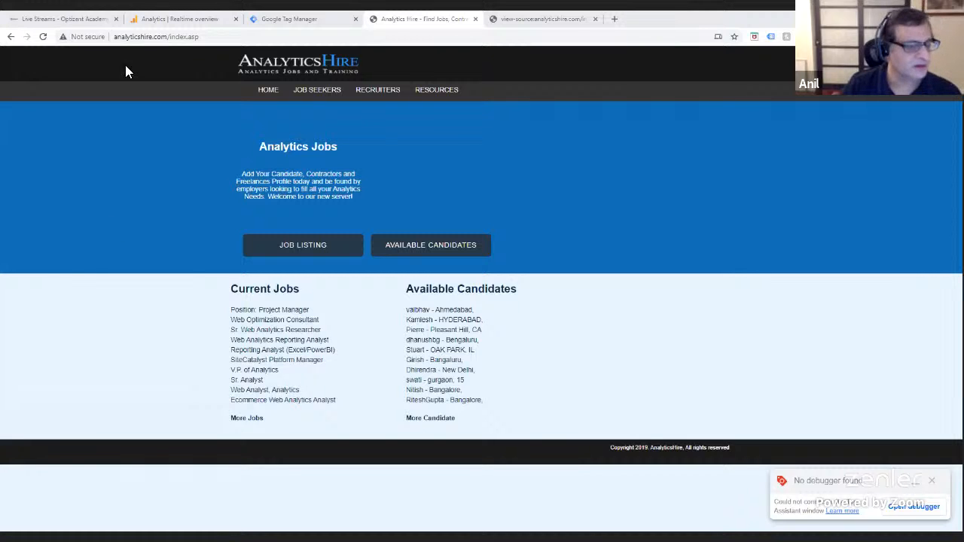
- Return to Google Analytics and refresh the Realtime overview by going to Home and reopening the report
{"action": "left_click", "coordinate": [180, 23]}
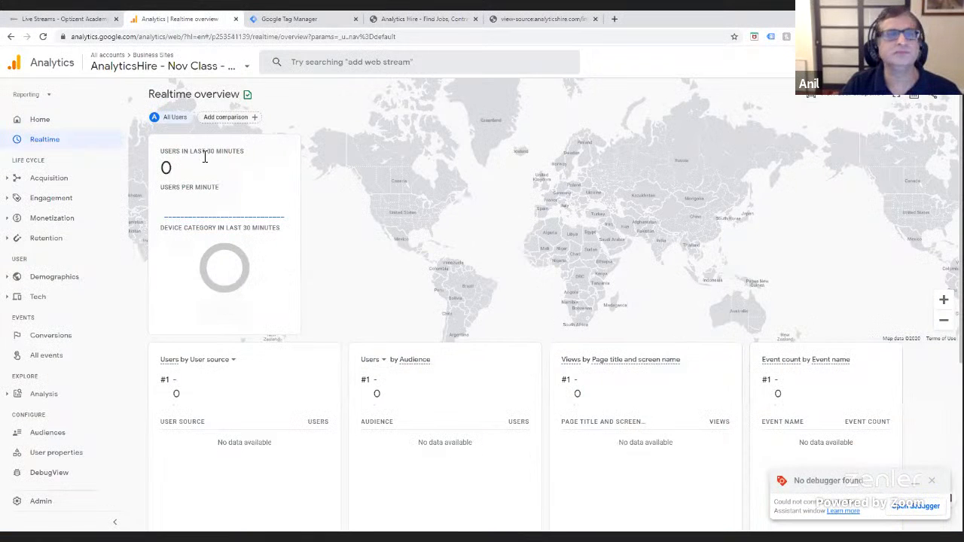
{"action": "left_click", "coordinate": [42, 125]}
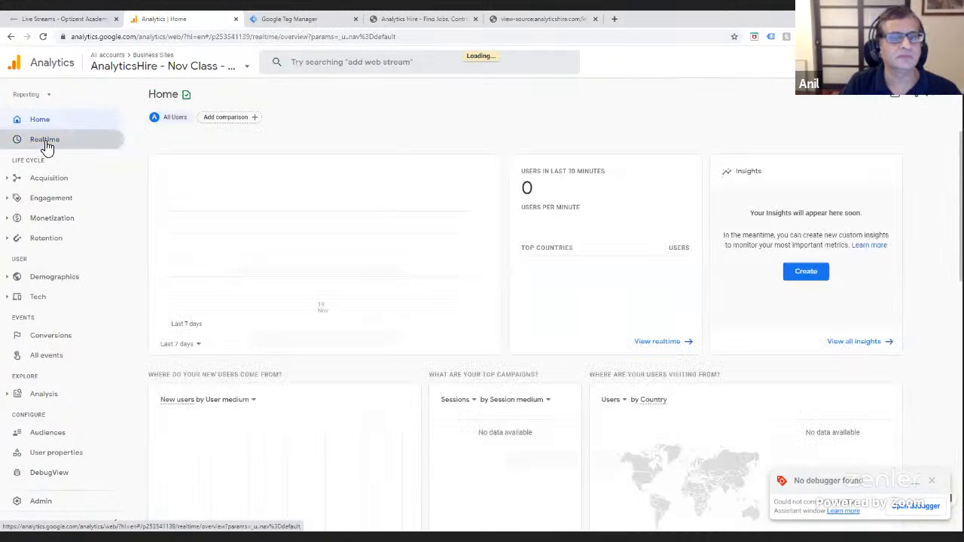
{"action": "left_click", "coordinate": [44, 141]}
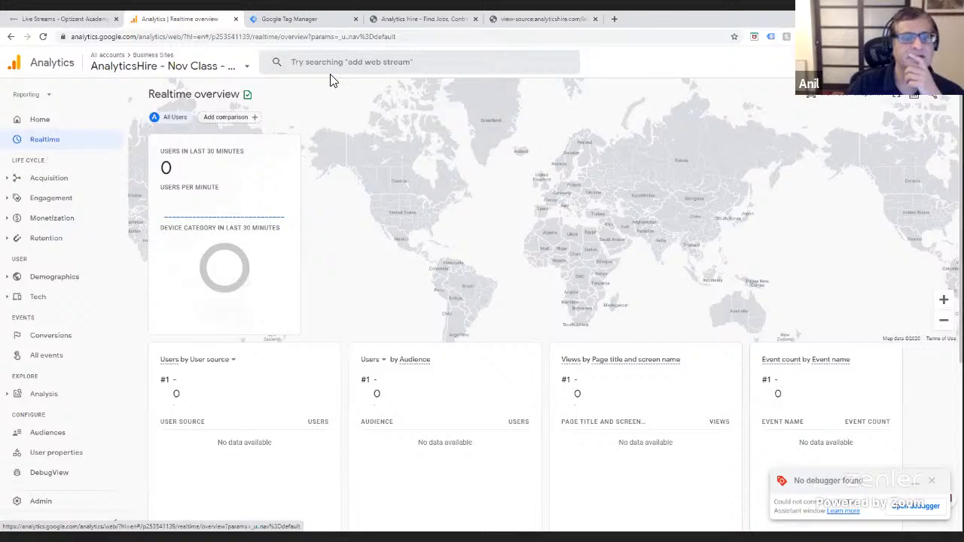
- Switch to Tag Manager and open the GA Base Tag (Live Class) to check its measurement ID and trigger
{"action": "left_click", "coordinate": [315, 18]}
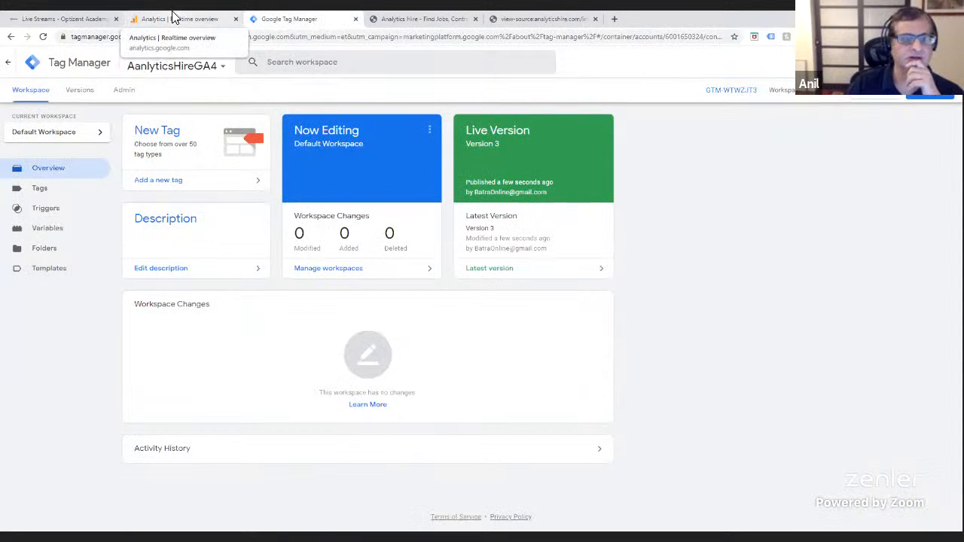
{"action": "left_click", "coordinate": [40, 189]}
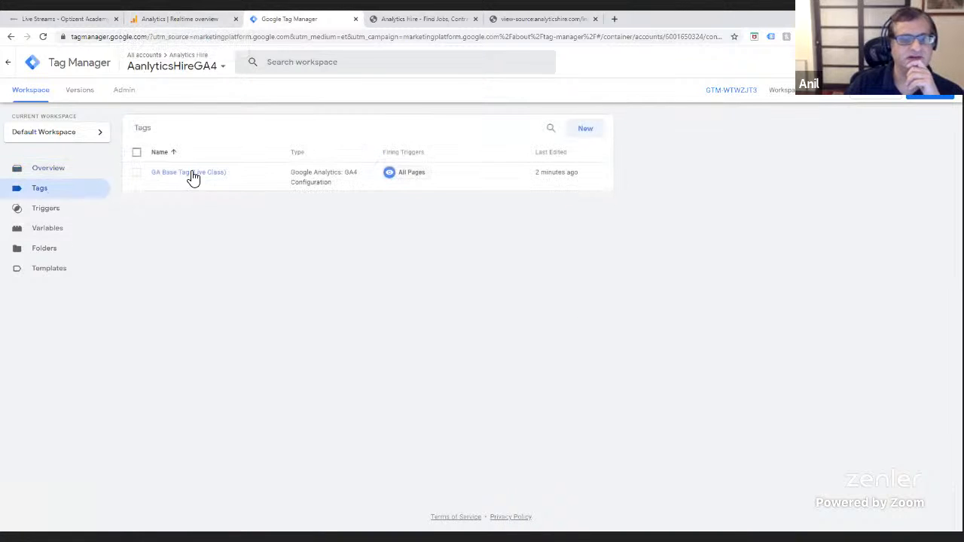
{"action": "left_click", "coordinate": [190, 172]}
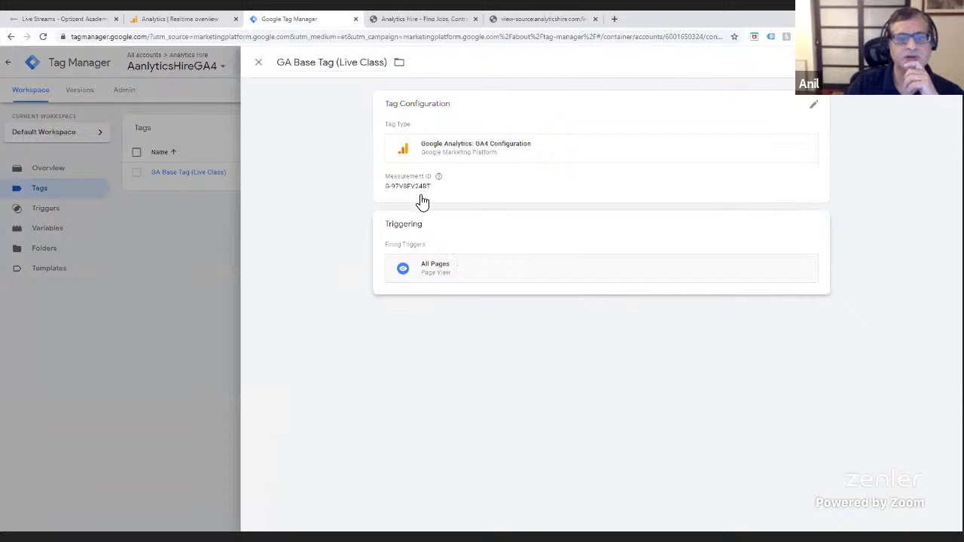
- Open the analyticshire.com web stream details in Google Analytics and compare its measurement ID with the one in the Tag Manager base tag
{"action": "left_click", "coordinate": [171, 19]}
{"action": "left_click", "coordinate": [33, 505]}
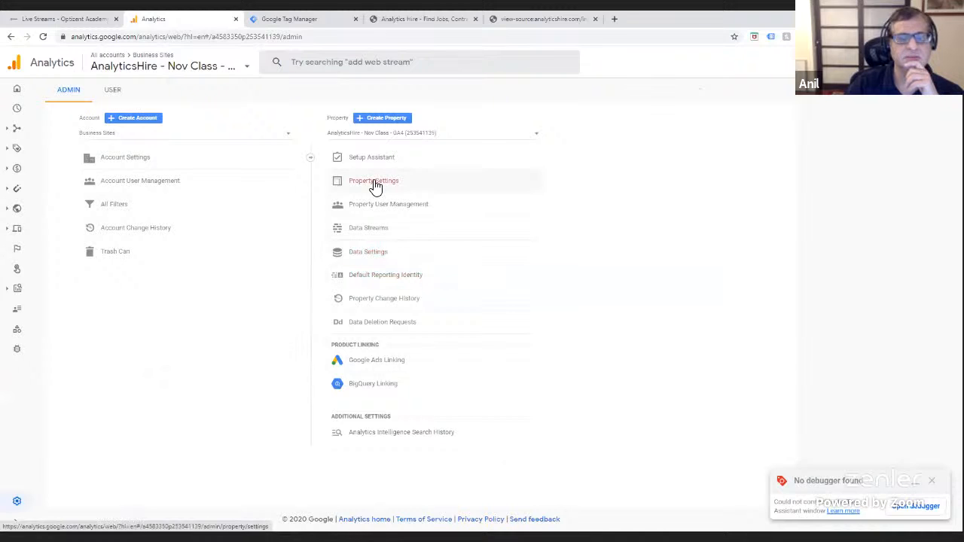
{"action": "left_click", "coordinate": [376, 187]}
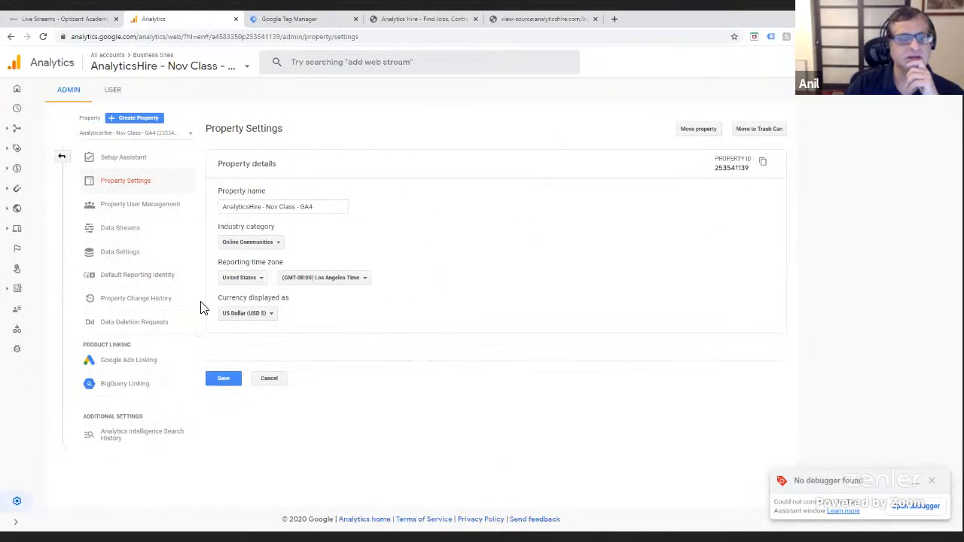
{"action": "left_click", "coordinate": [126, 235]}
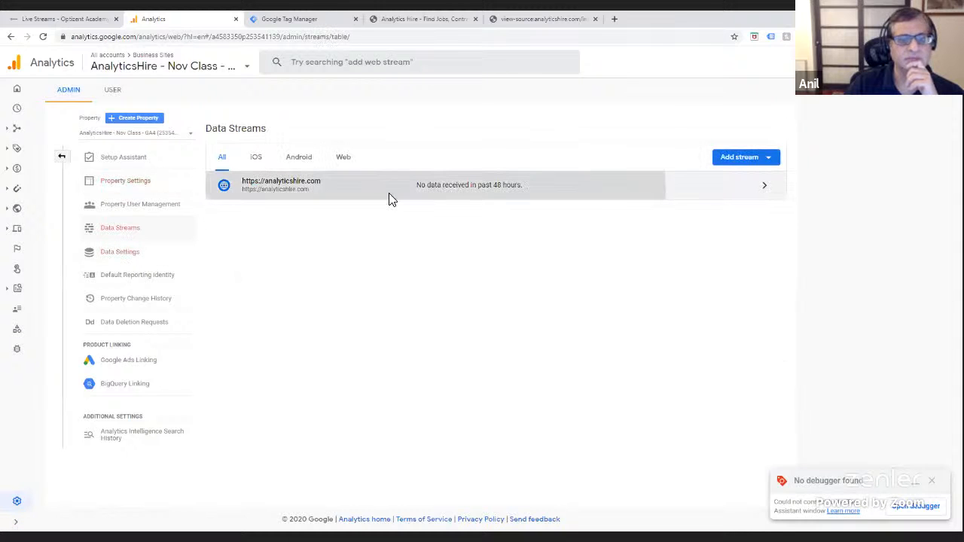
{"action": "left_click", "coordinate": [389, 199]}
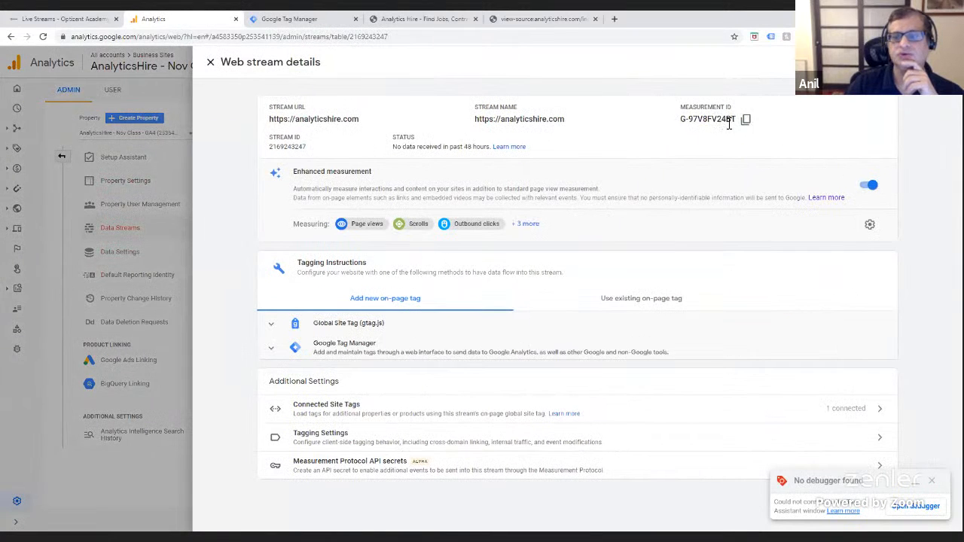
{"action": "left_click", "coordinate": [289, 19]}
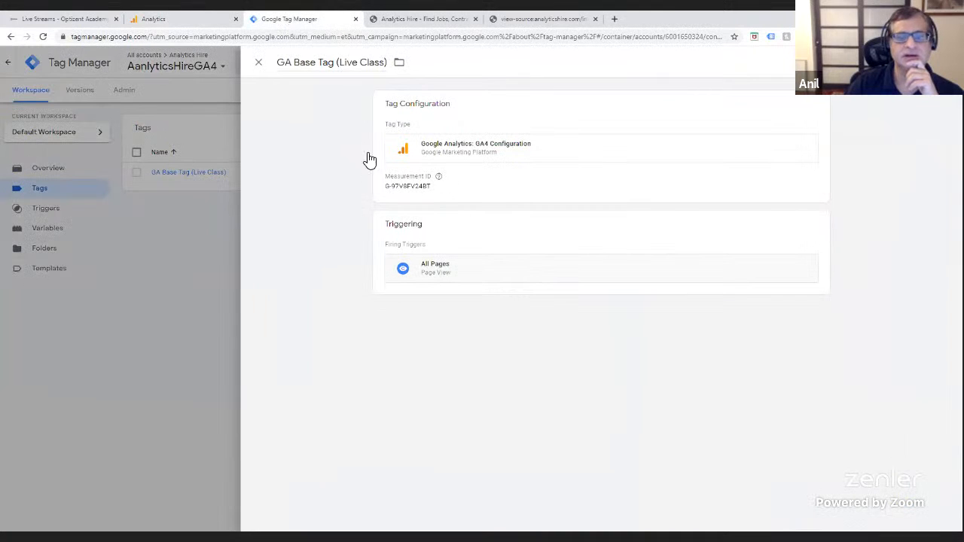
{"action": "mouse_move", "coordinate": [438, 177]}
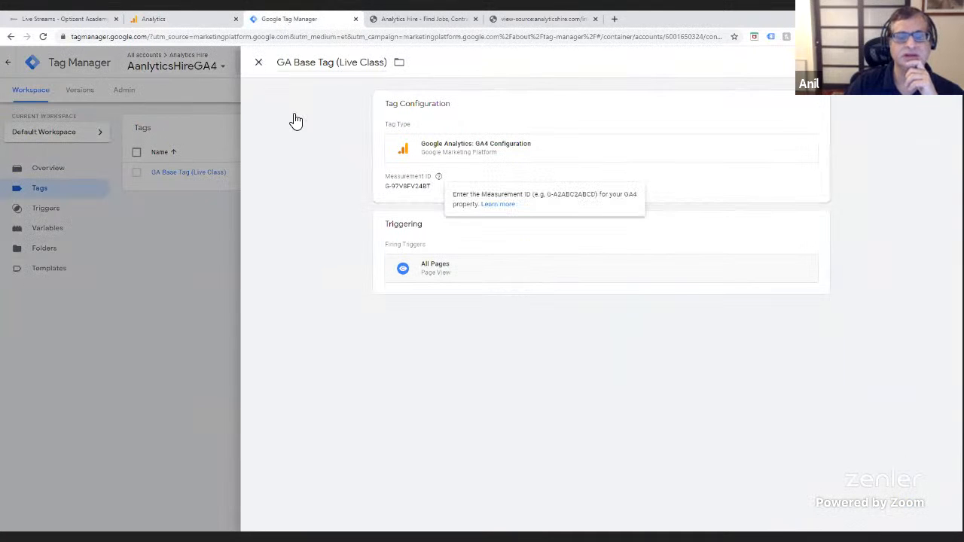
- Close the base tag and publish the container to Live as a version named "Base Tag"
{"action": "left_click", "coordinate": [258, 63]}
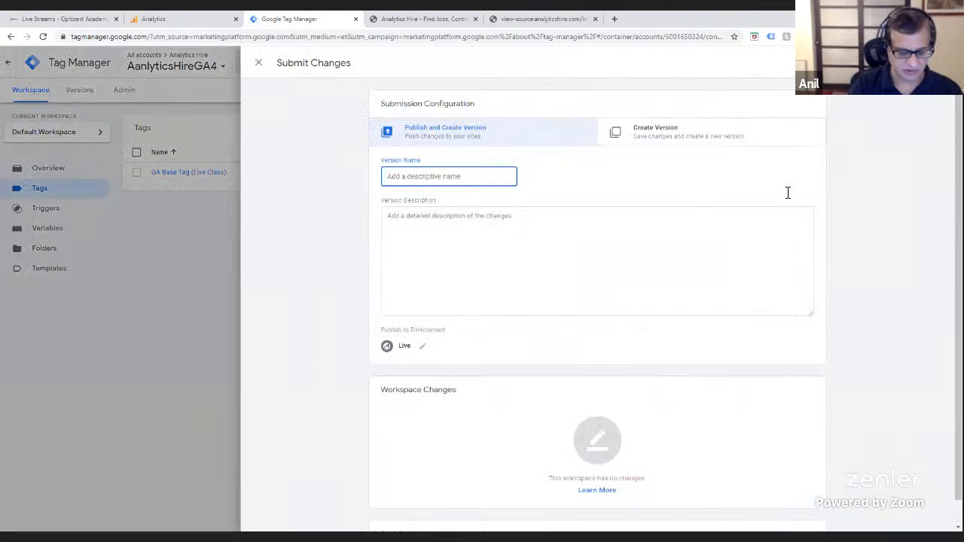
{"action": "type", "text": "Base Tag"}
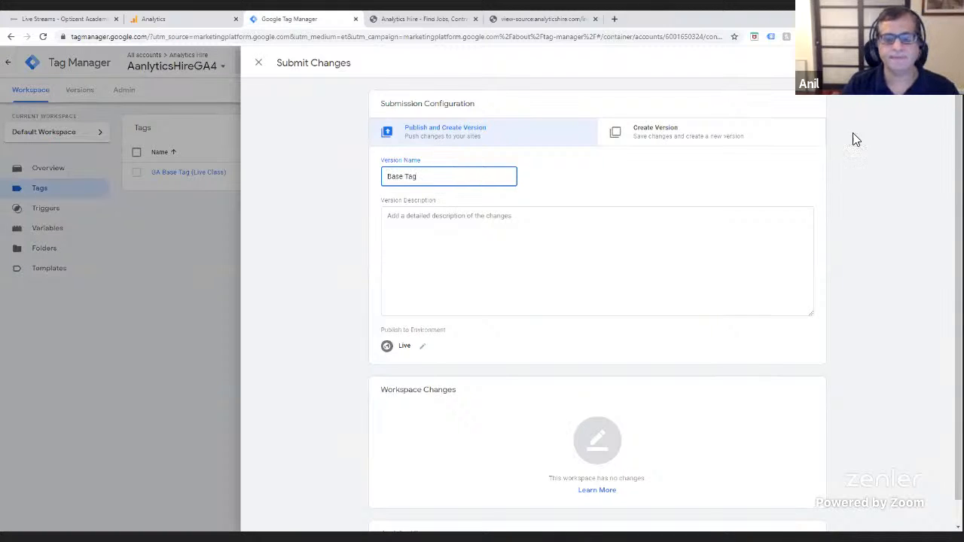
{"action": "left_click", "coordinate": [925, 62]}
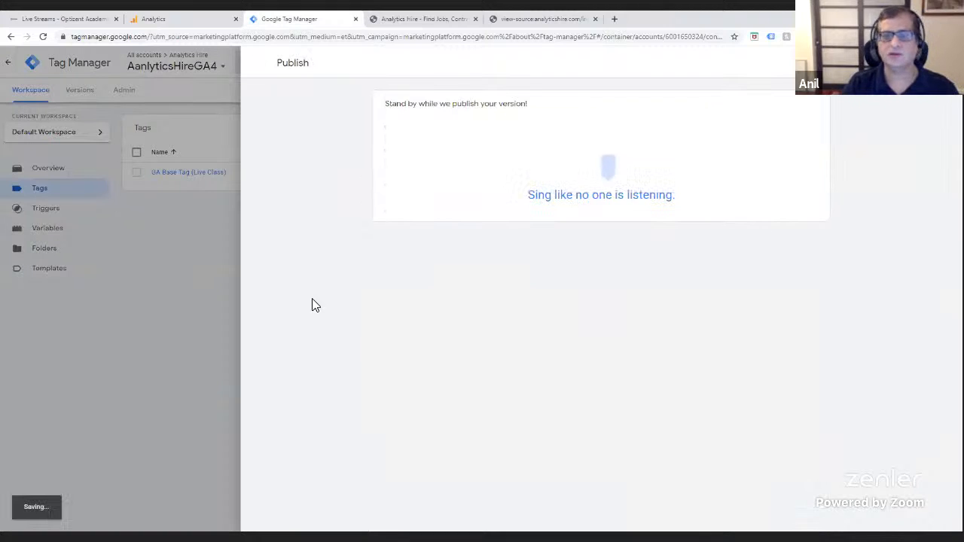
- Close the web stream details in Google Analytics, open the Realtime overview, and examine the event counts by event name
{"action": "left_click", "coordinate": [172, 18]}
{"action": "left_click", "coordinate": [209, 62]}
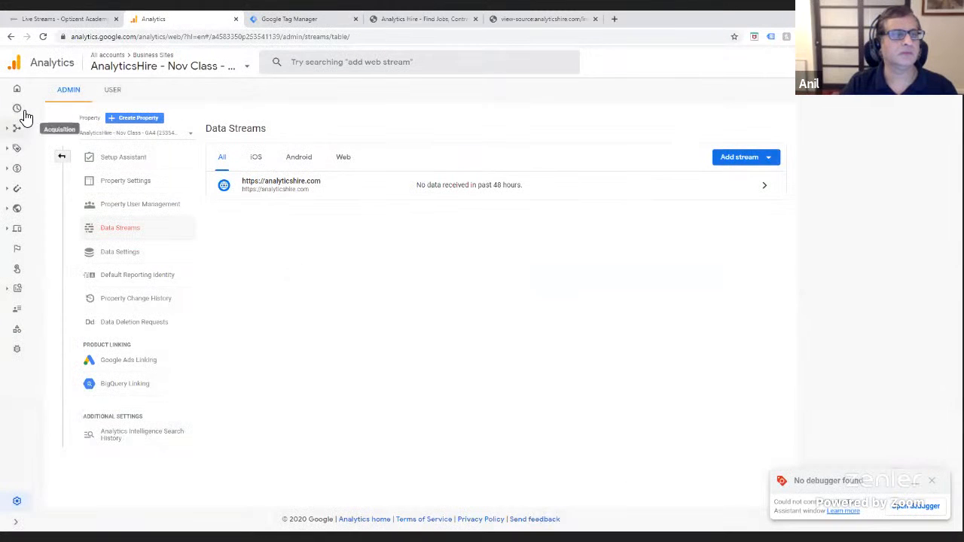
{"action": "left_click", "coordinate": [18, 109]}
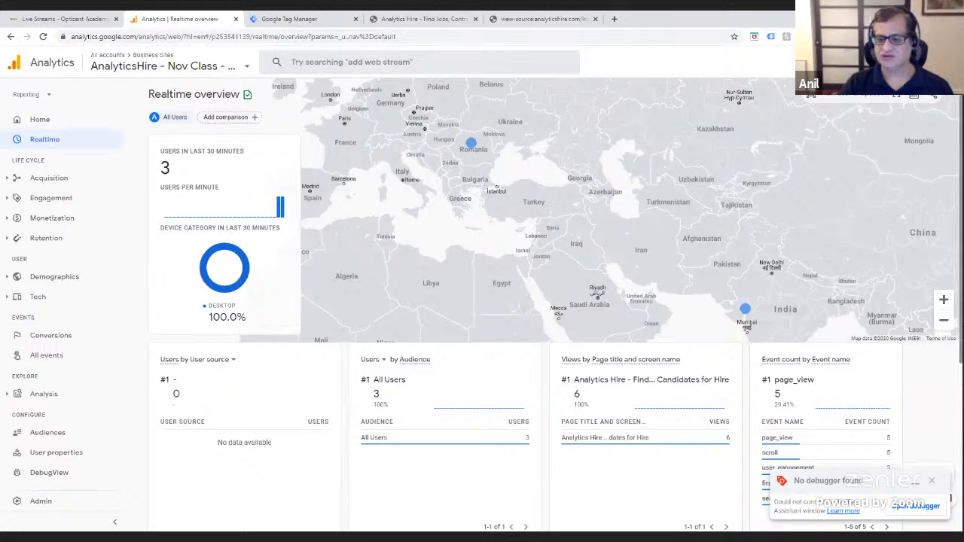
{"action": "scroll", "coordinate": [656, 269], "scroll_direction": "down", "scroll_amount": 2}
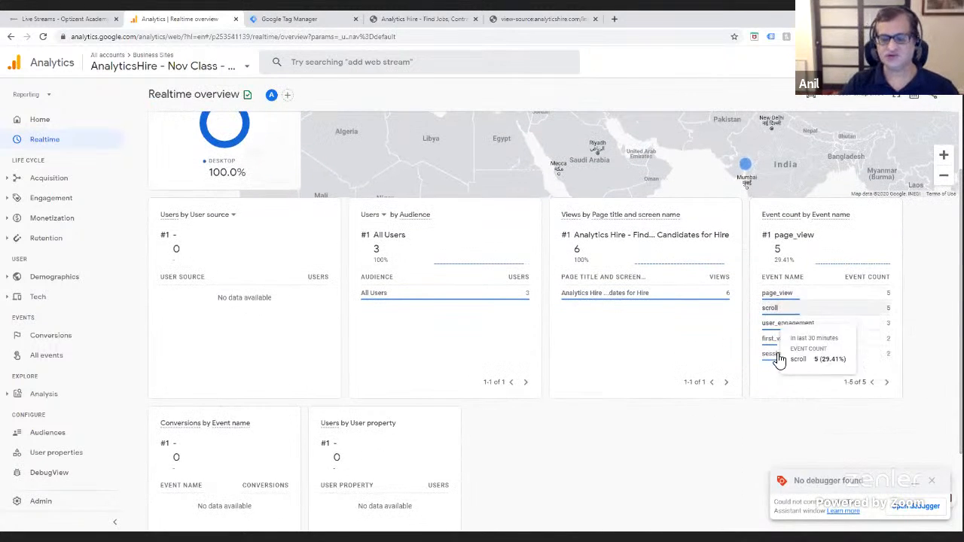
{"action": "mouse_move", "coordinate": [782, 363]}
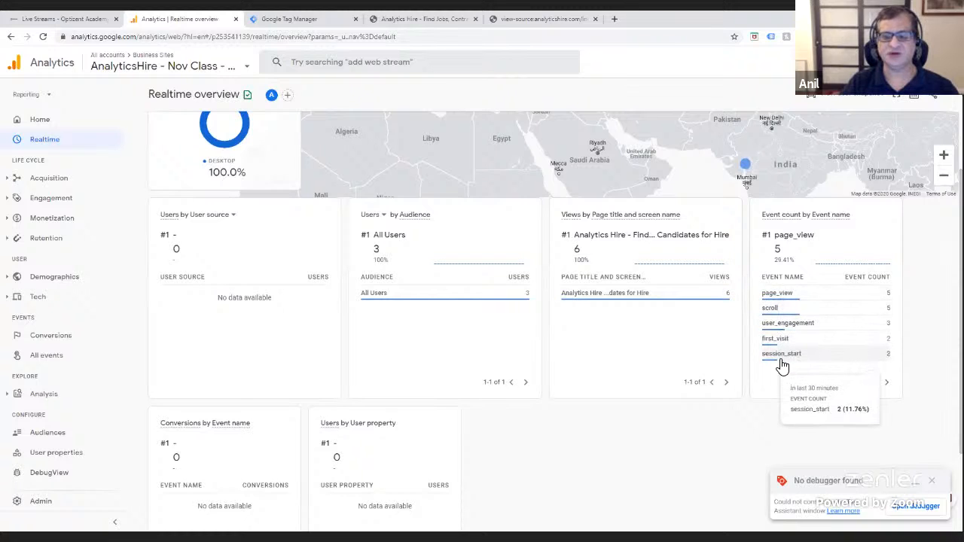
{"action": "mouse_move", "coordinate": [780, 336]}
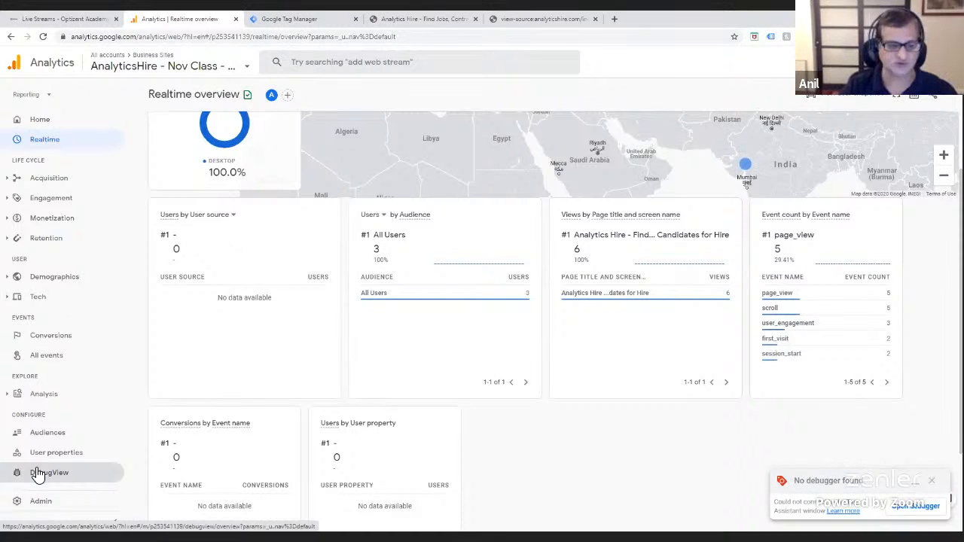
- Glance at the published version in Tag Manager, then open DebugView for the Google Analytics property
{"action": "left_click", "coordinate": [288, 22]}
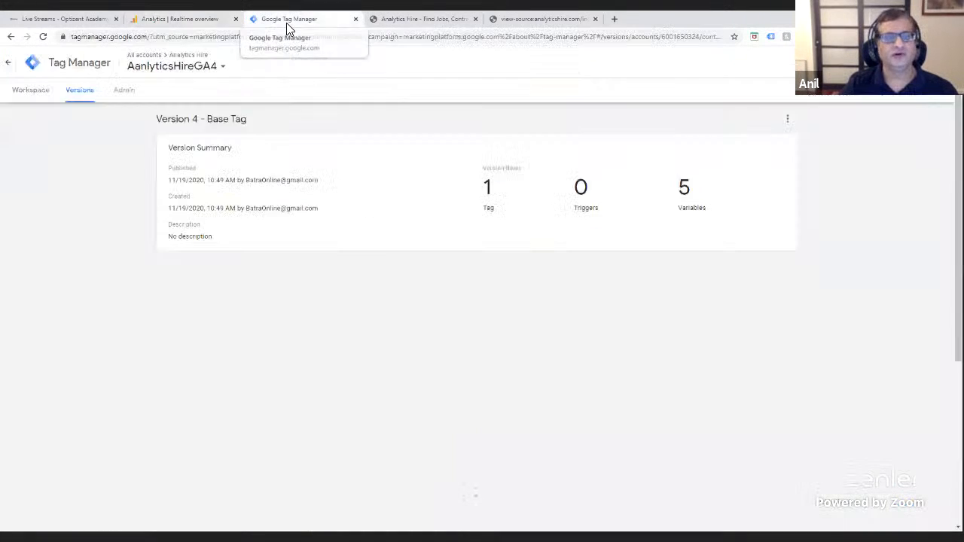
{"action": "left_click", "coordinate": [194, 18]}
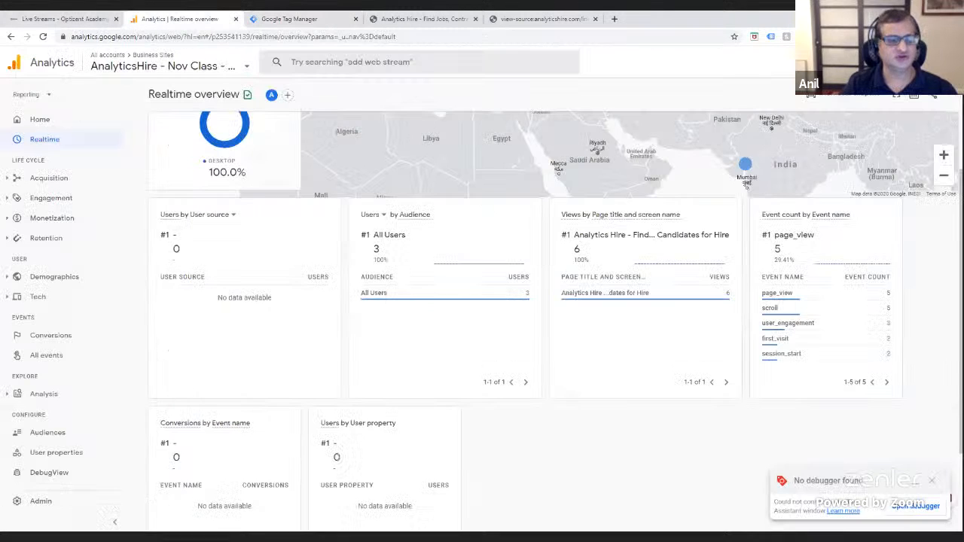
{"action": "left_click", "coordinate": [61, 476]}
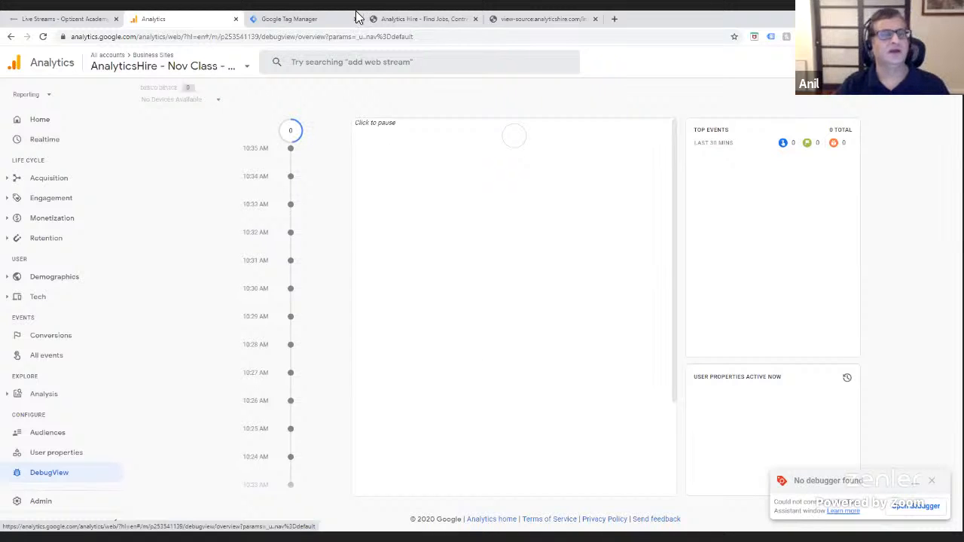
{"action": "left_click", "coordinate": [294, 22]}
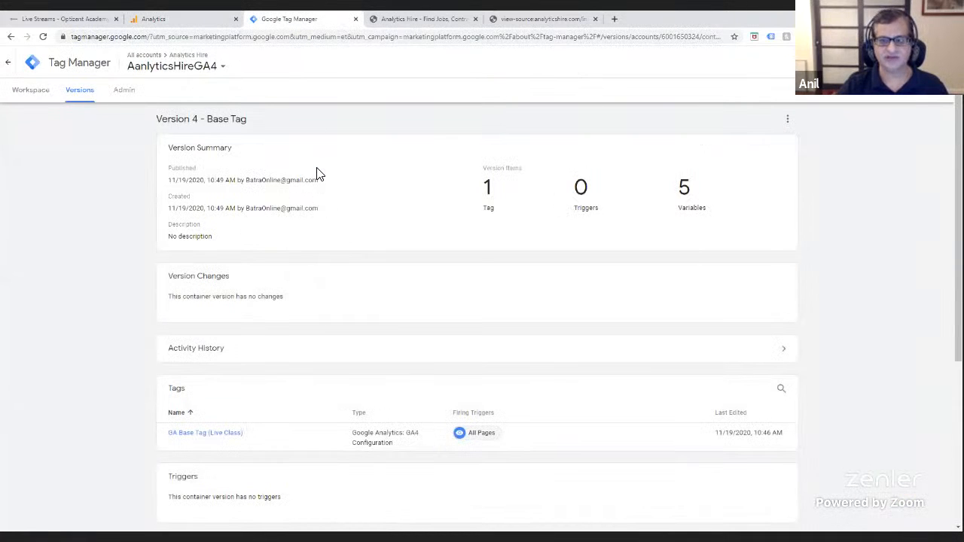
{"action": "left_click", "coordinate": [37, 100]}
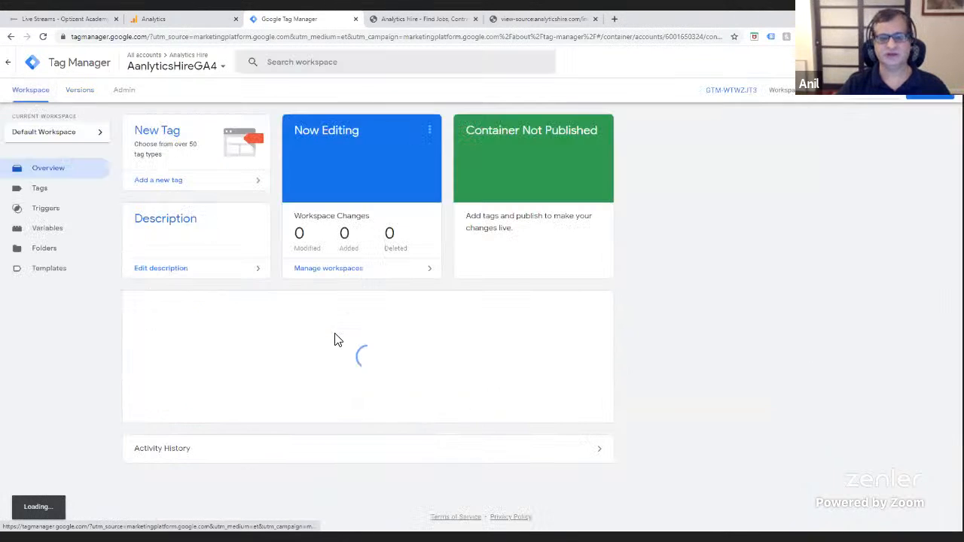
{"action": "left_click", "coordinate": [882, 99]}
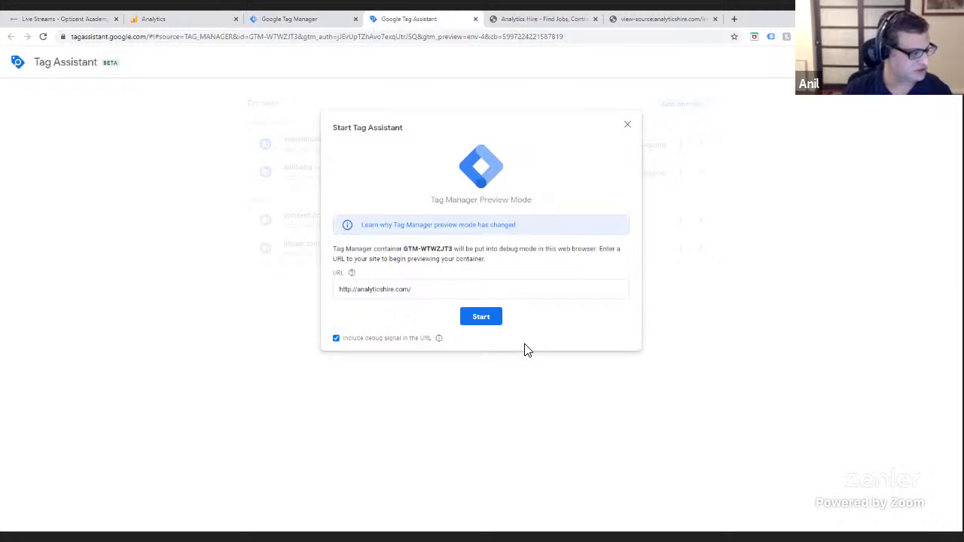
{"action": "left_click", "coordinate": [483, 321]}
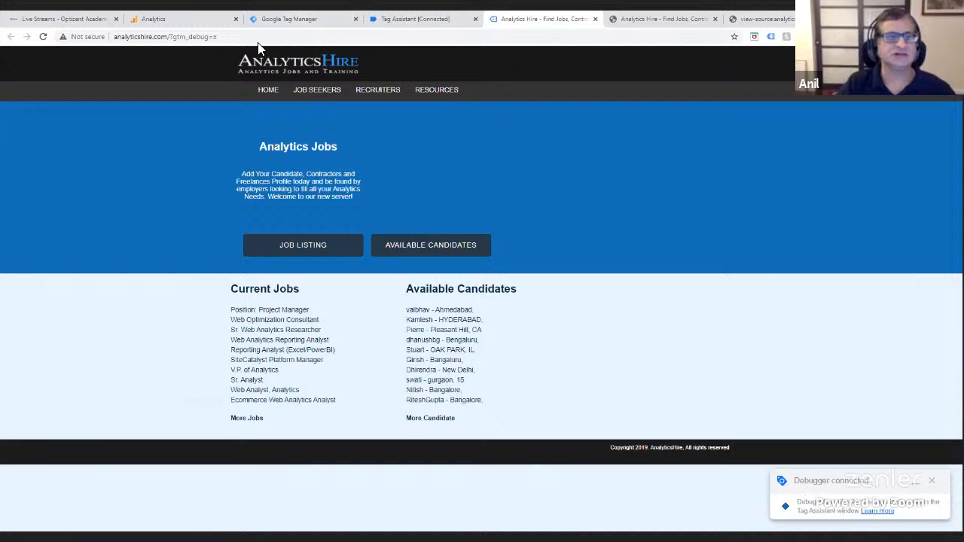
- Check DebugView while browsing the second analyticshire.com tab from the home page to the job listing and back
{"action": "left_click", "coordinate": [181, 20]}
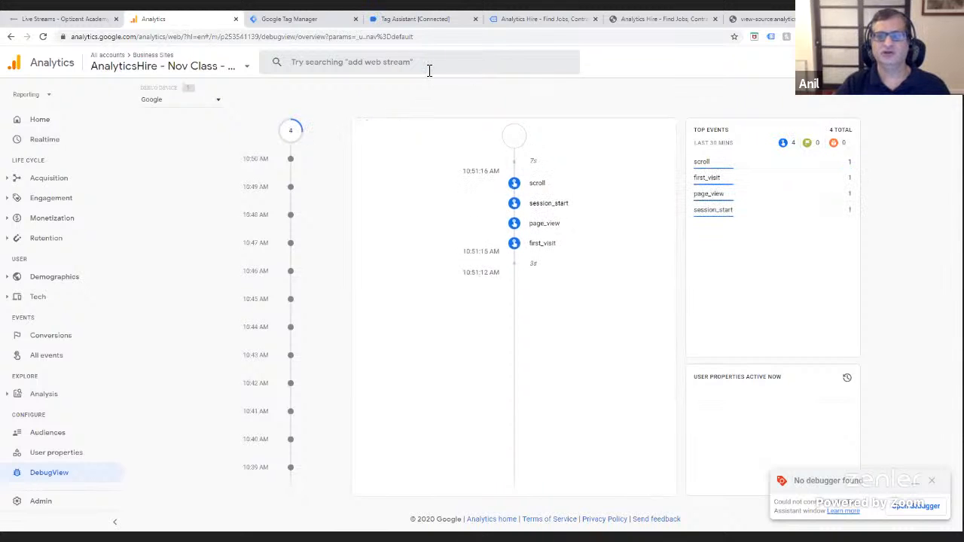
{"action": "left_click", "coordinate": [657, 18]}
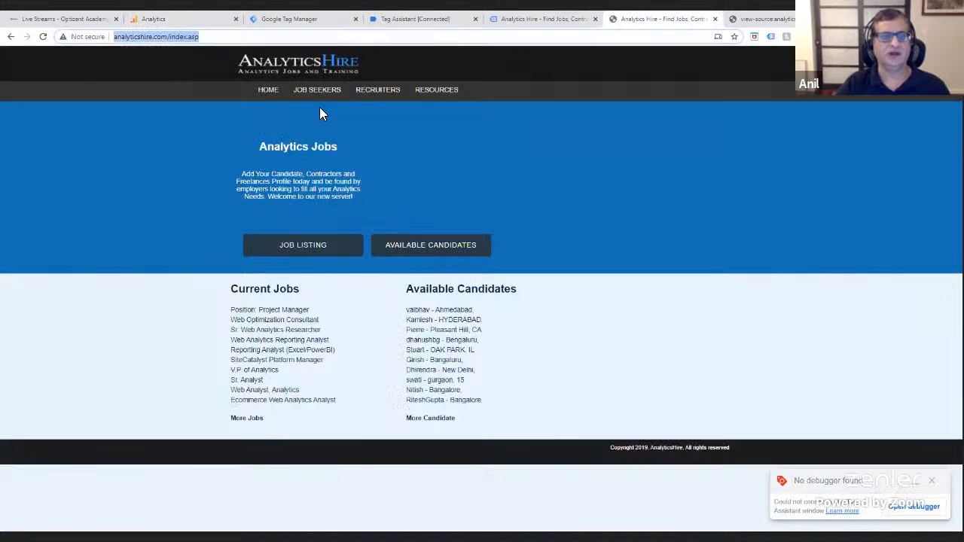
{"action": "left_click", "coordinate": [308, 251]}
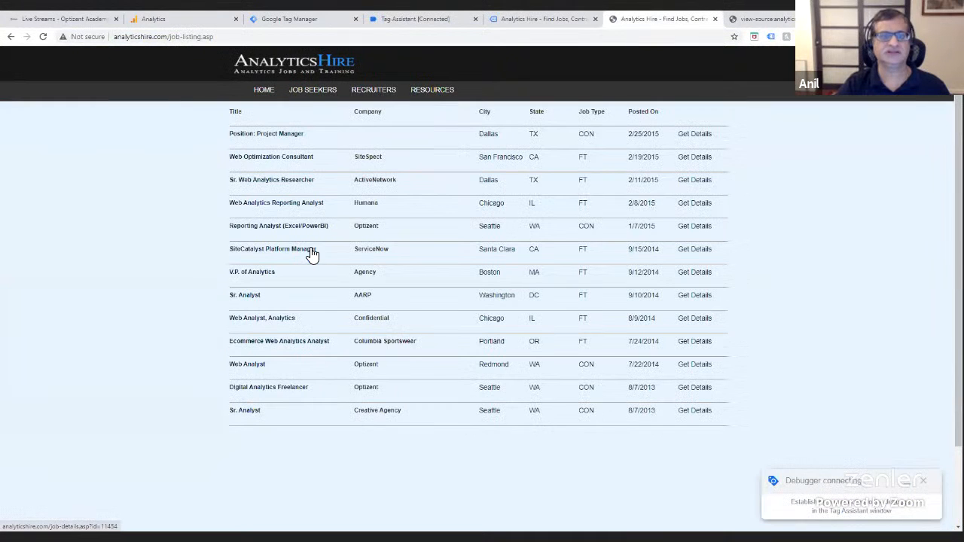
{"action": "left_click", "coordinate": [172, 18]}
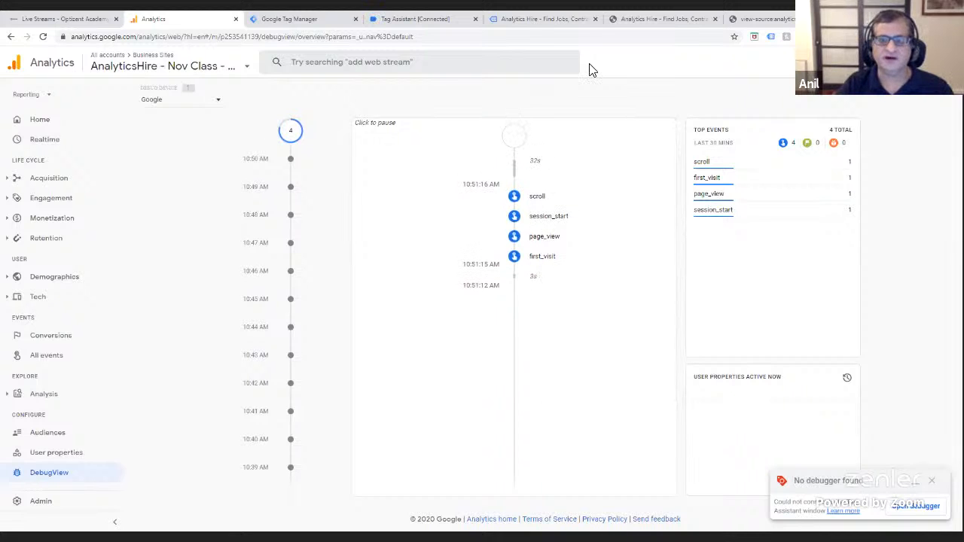
{"action": "left_click", "coordinate": [663, 19]}
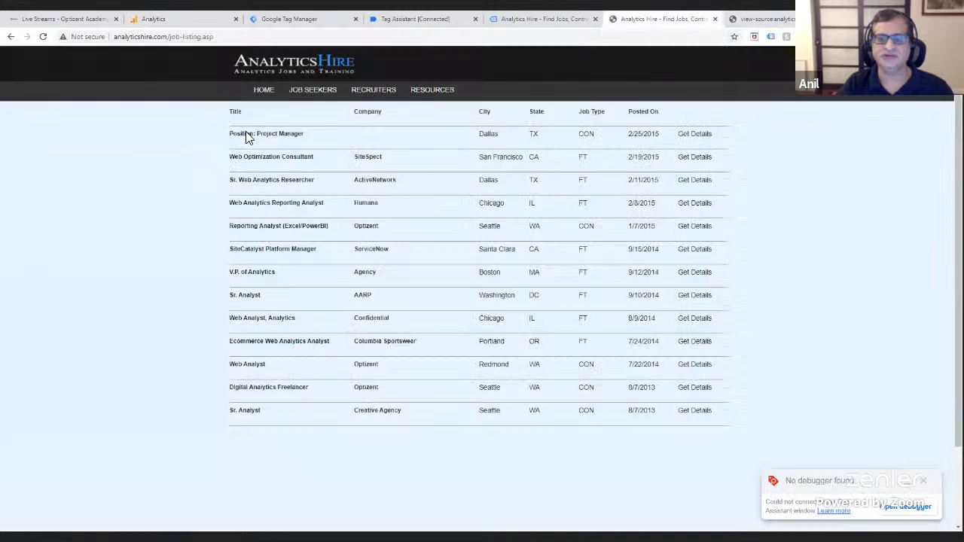
{"action": "left_click", "coordinate": [263, 91]}
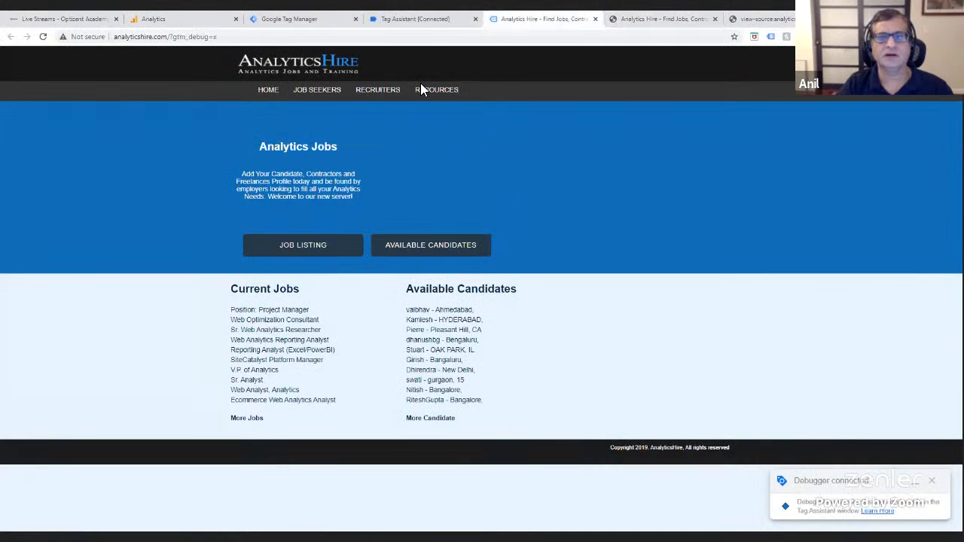
- Visit the available candidates and Recruiters pages in the site tab connected to Tag Assistant
{"action": "left_click", "coordinate": [386, 92]}
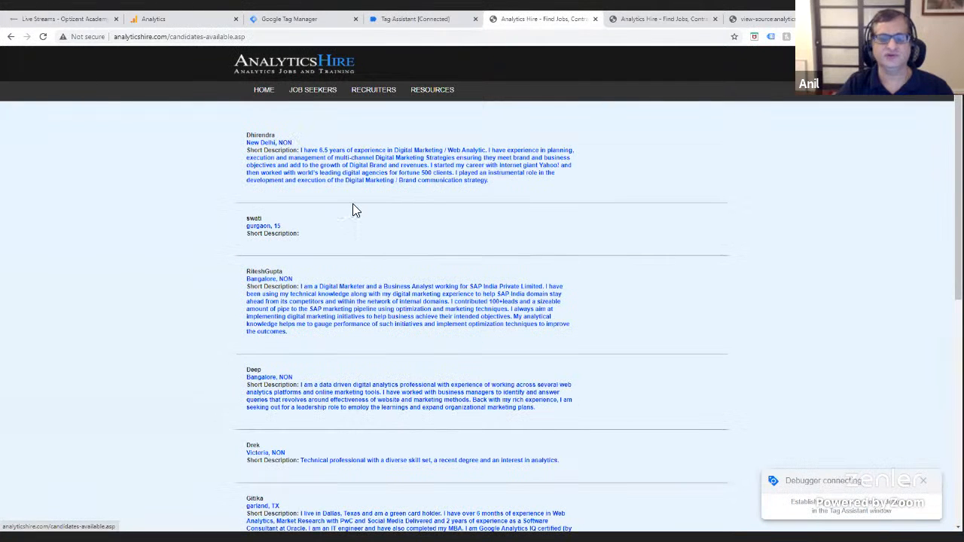
{"action": "mouse_move", "coordinate": [349, 98]}
{"action": "left_click", "coordinate": [370, 125]}
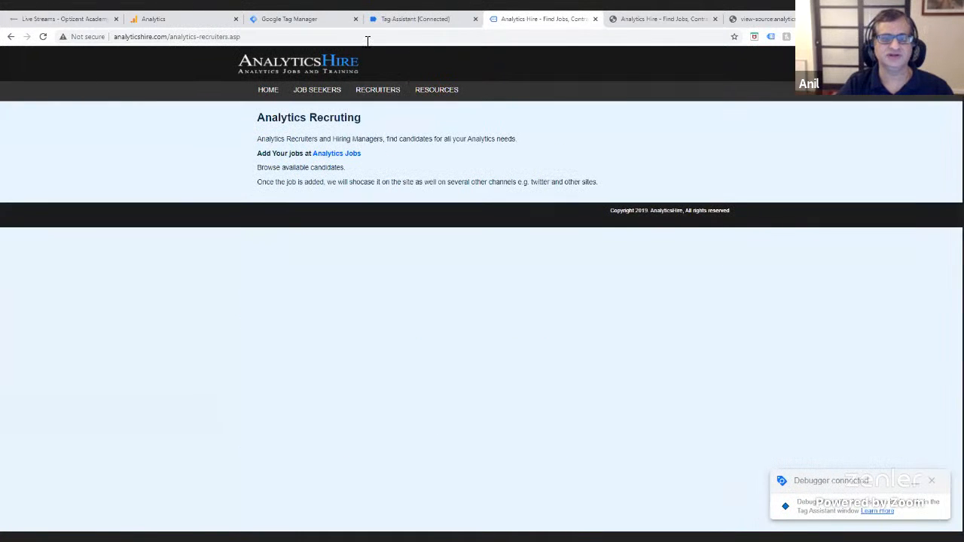
- Return to DebugView and inspect the page_title and page_referrer parameters of the first_visit event
{"action": "left_click", "coordinate": [194, 21]}
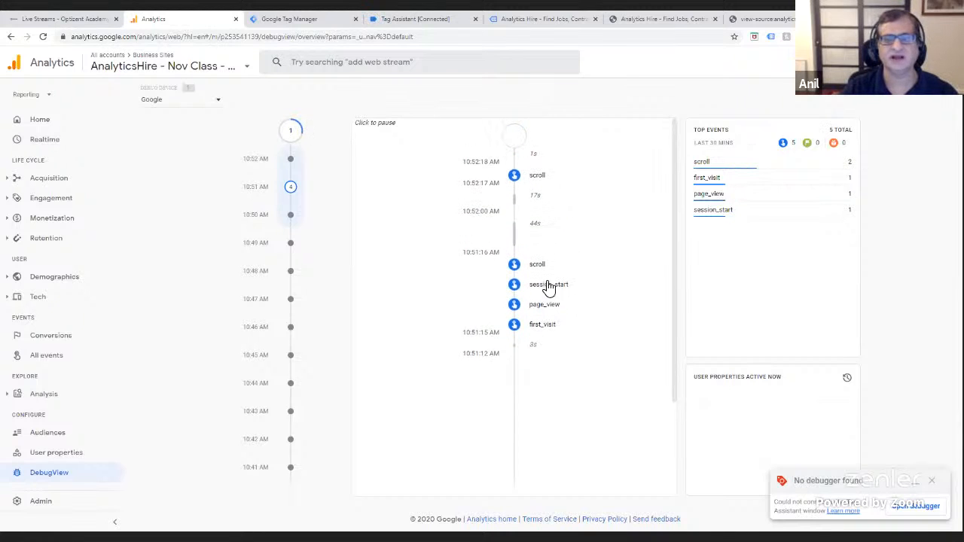
{"action": "left_click", "coordinate": [543, 333]}
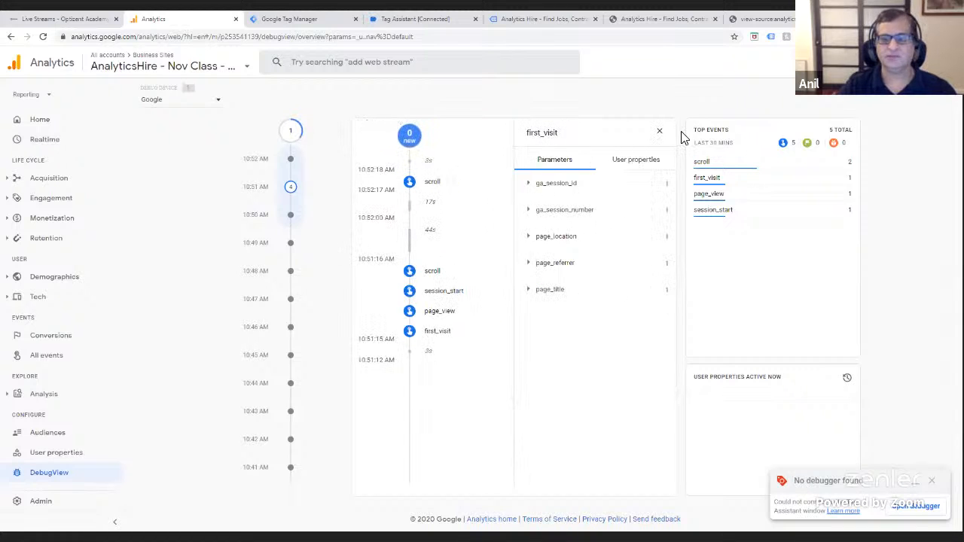
{"action": "left_click", "coordinate": [660, 131]}
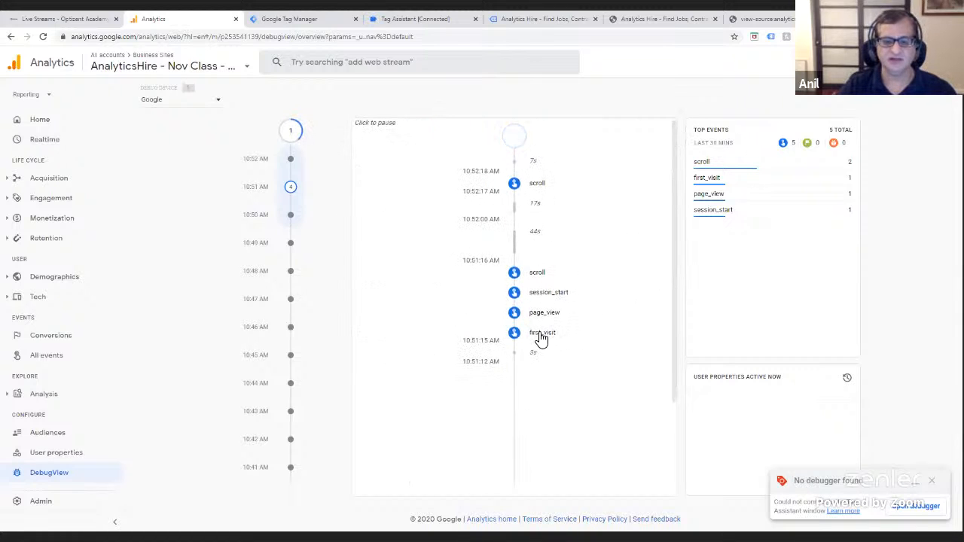
{"action": "left_click", "coordinate": [541, 335]}
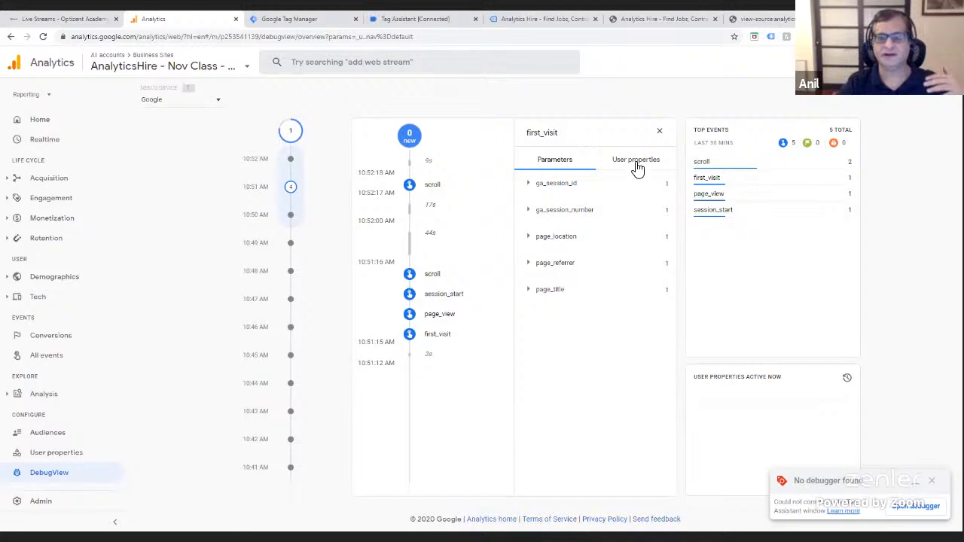
{"action": "left_click", "coordinate": [529, 299]}
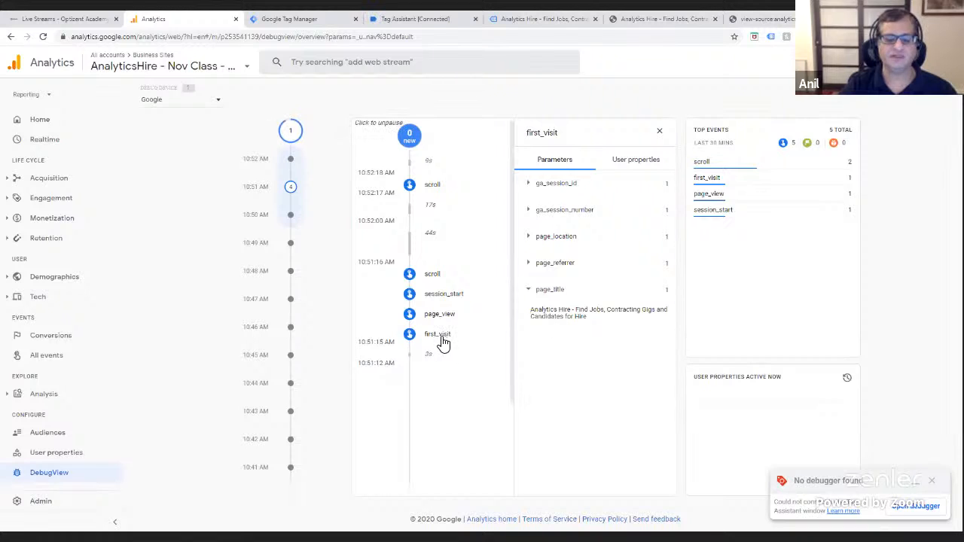
{"action": "left_click", "coordinate": [529, 264]}
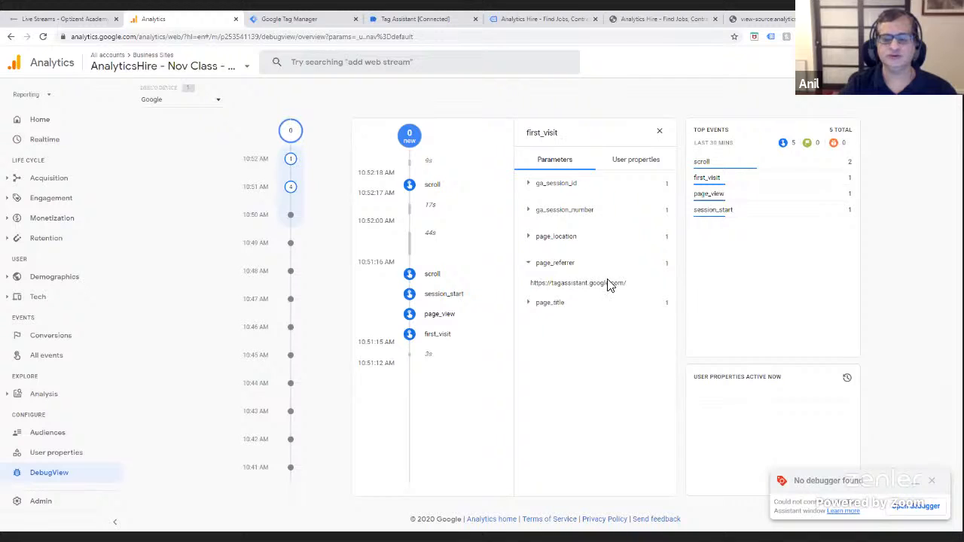
- Dismiss the connection confirmation in Tag Assistant and glance at the Tag Manager workspace overview
{"action": "left_click", "coordinate": [381, 21]}
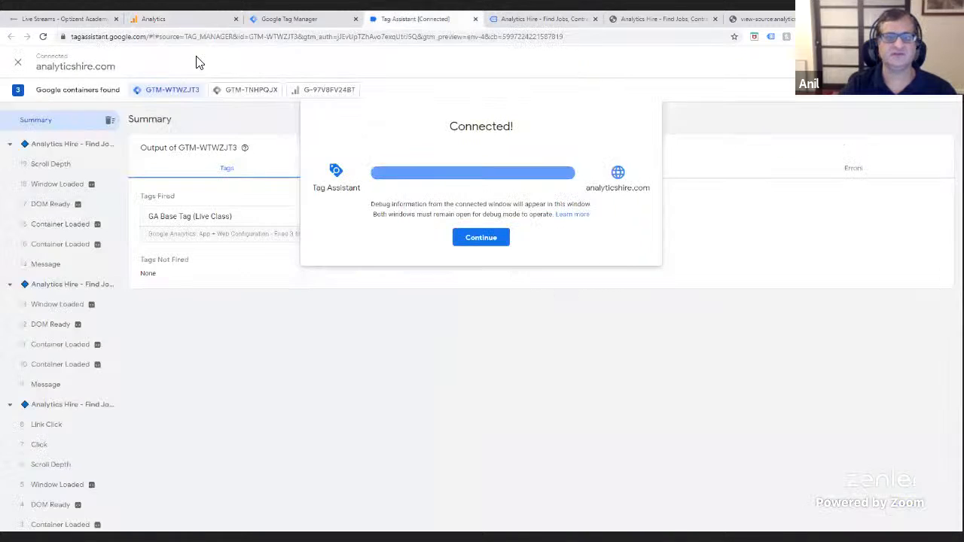
{"action": "left_click", "coordinate": [481, 238]}
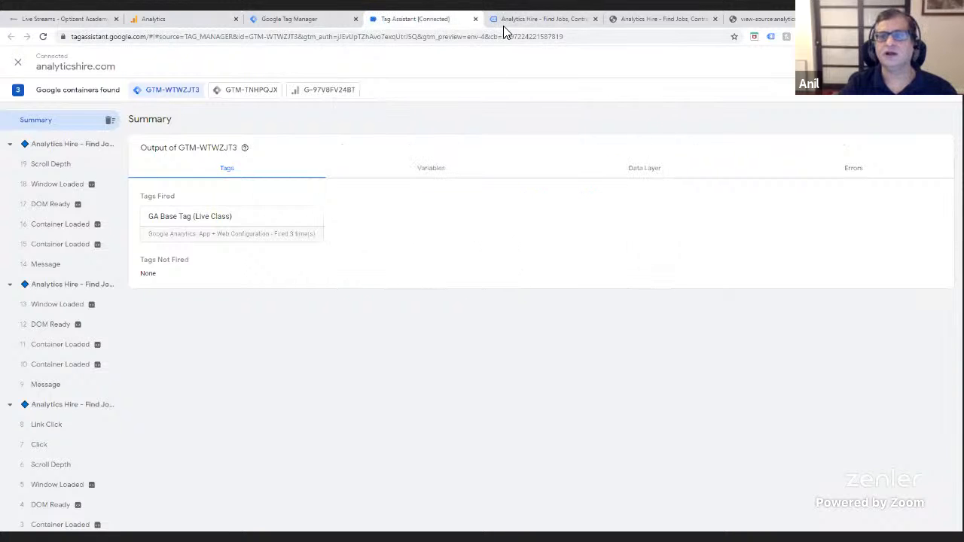
{"action": "left_click", "coordinate": [277, 21]}
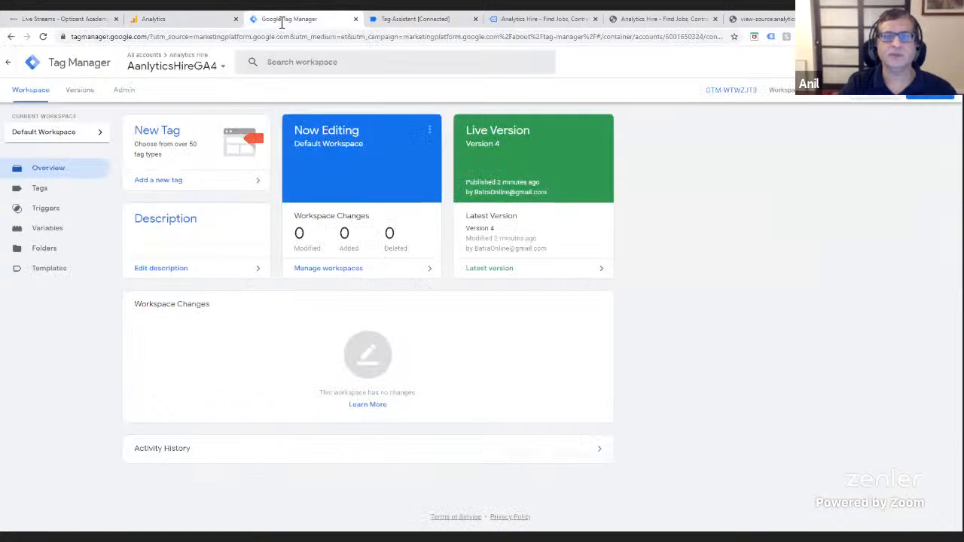
- Inspect first_visit's page_location, ga_session_number and ga_session_id in DebugView, and open the parameters of the earlier scroll event
{"action": "left_click", "coordinate": [211, 25]}
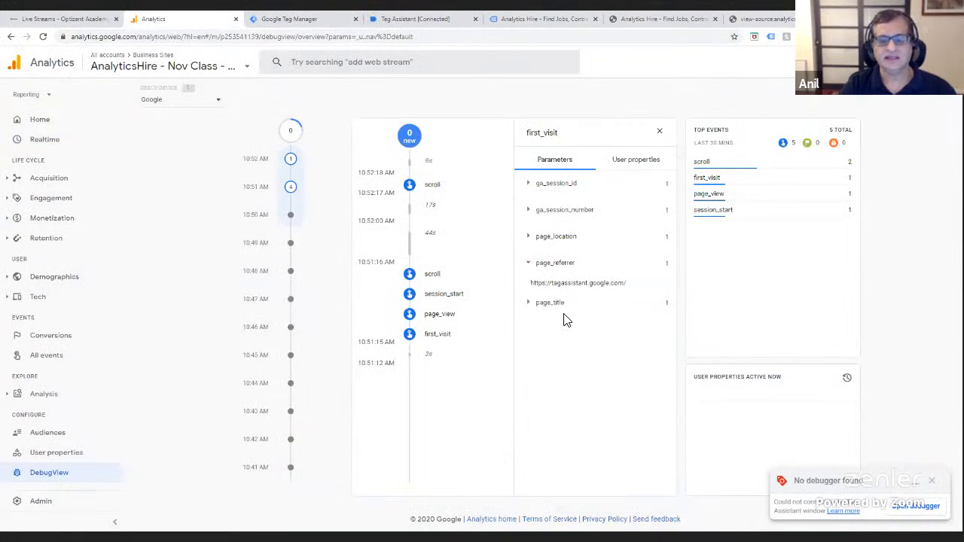
{"action": "left_click", "coordinate": [531, 243]}
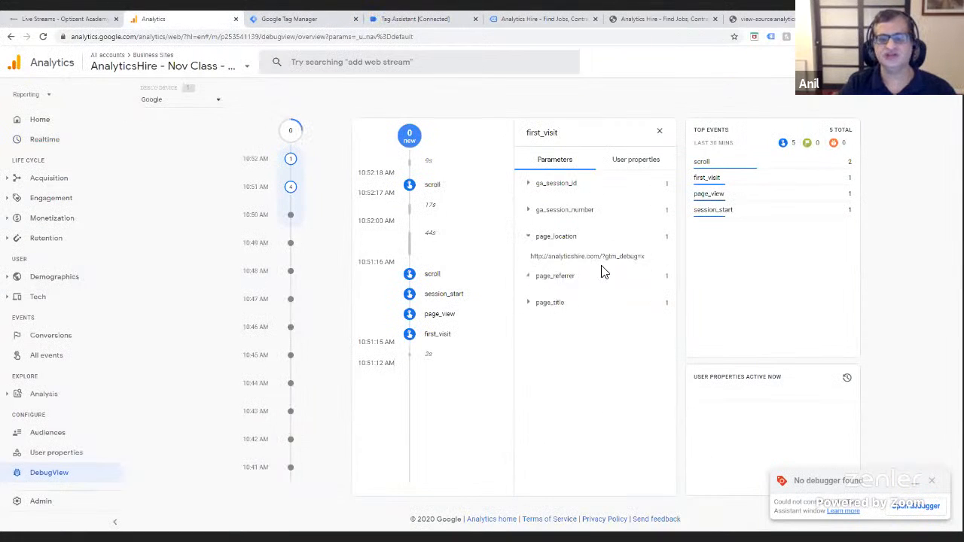
{"action": "left_click", "coordinate": [532, 213]}
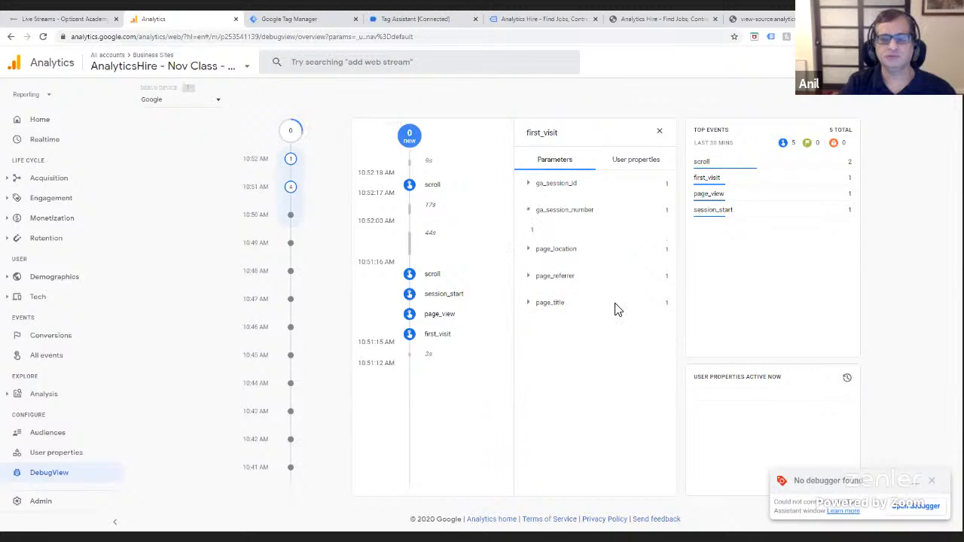
{"action": "left_click", "coordinate": [533, 185]}
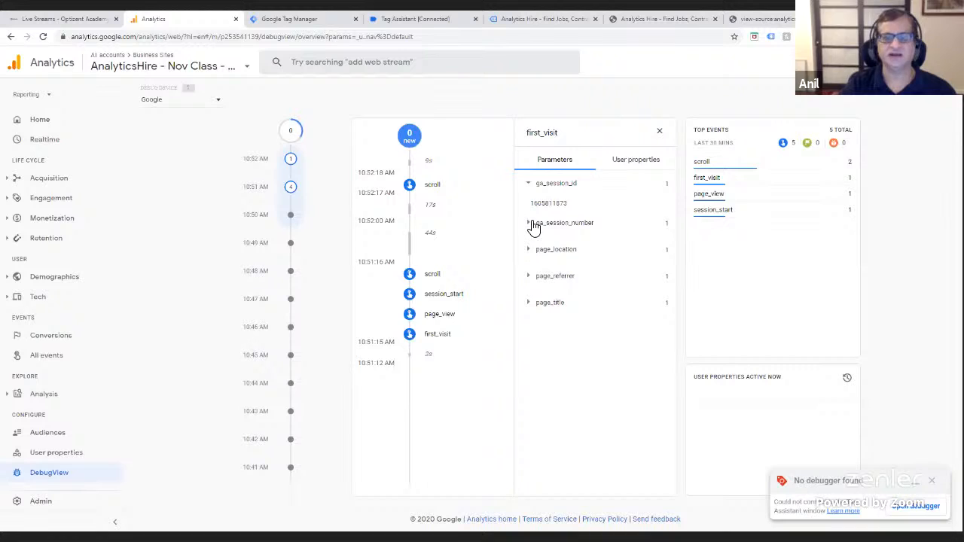
{"action": "left_click", "coordinate": [532, 224]}
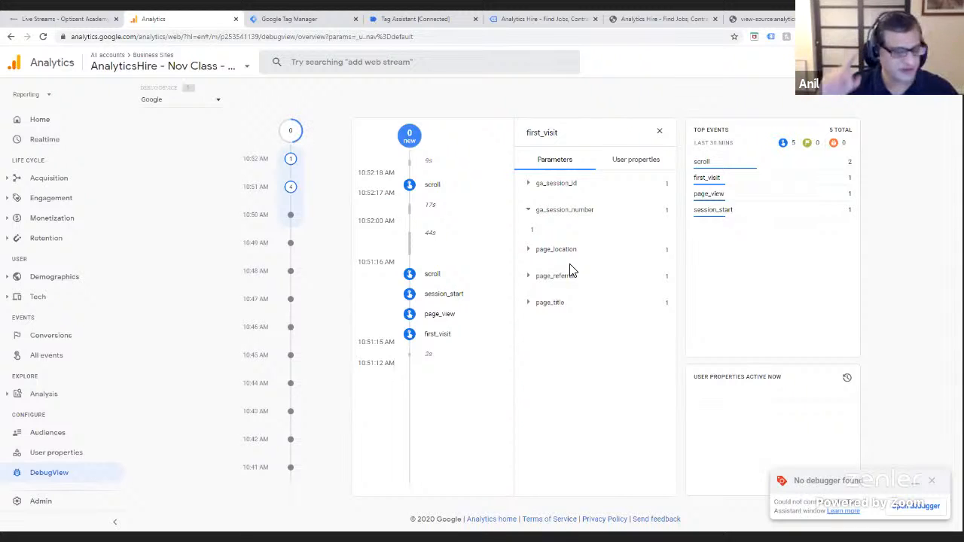
{"action": "left_click", "coordinate": [442, 295]}
{"action": "left_click", "coordinate": [429, 280]}
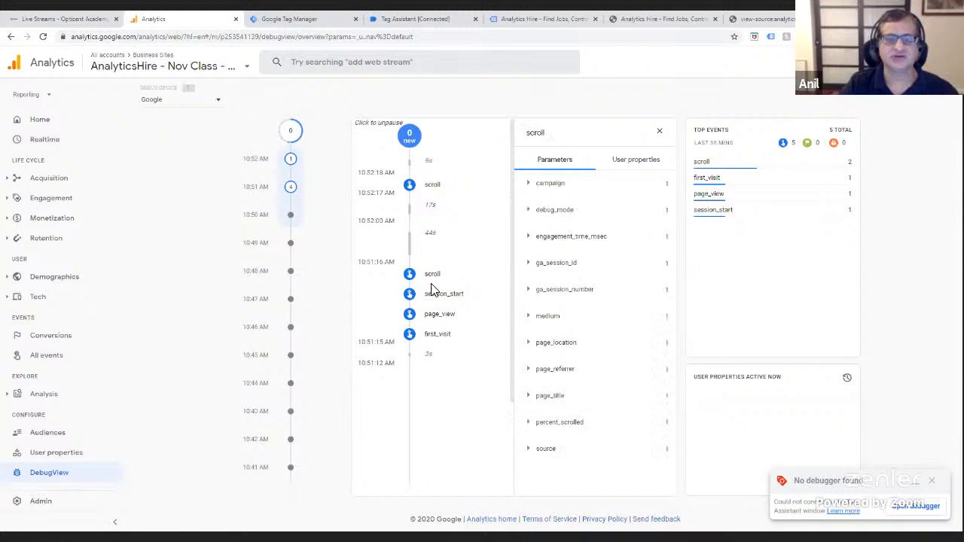
- Reload the Recruiters page and the home page in their site tabs, and check the Tag Assistant summary
{"action": "left_click", "coordinate": [437, 22]}
{"action": "left_click", "coordinate": [504, 23]}
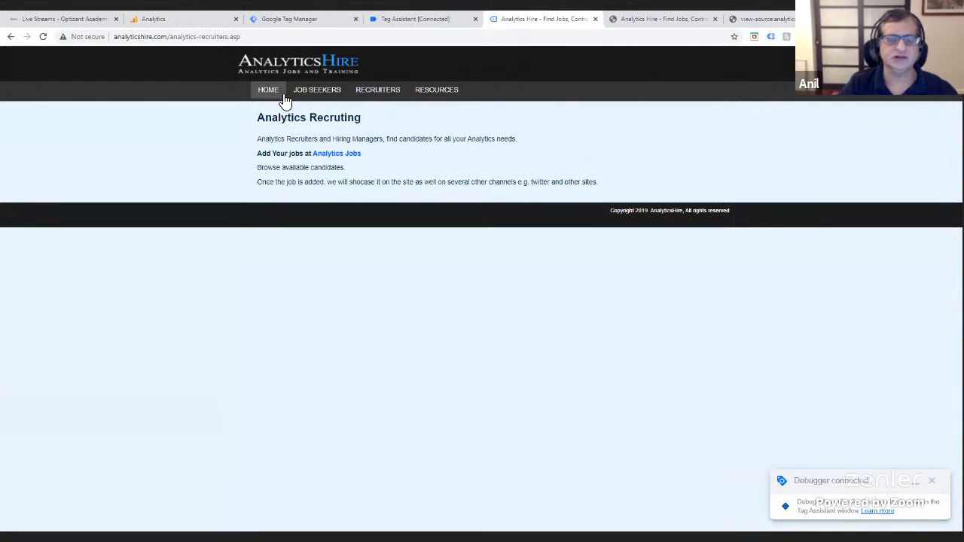
{"action": "left_click", "coordinate": [43, 37]}
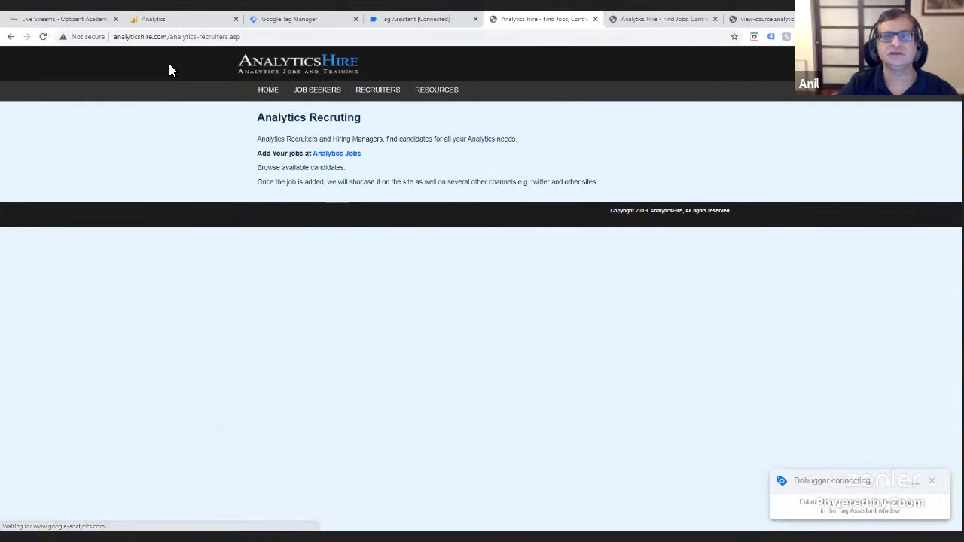
{"action": "left_click", "coordinate": [663, 20]}
{"action": "left_click", "coordinate": [43, 36]}
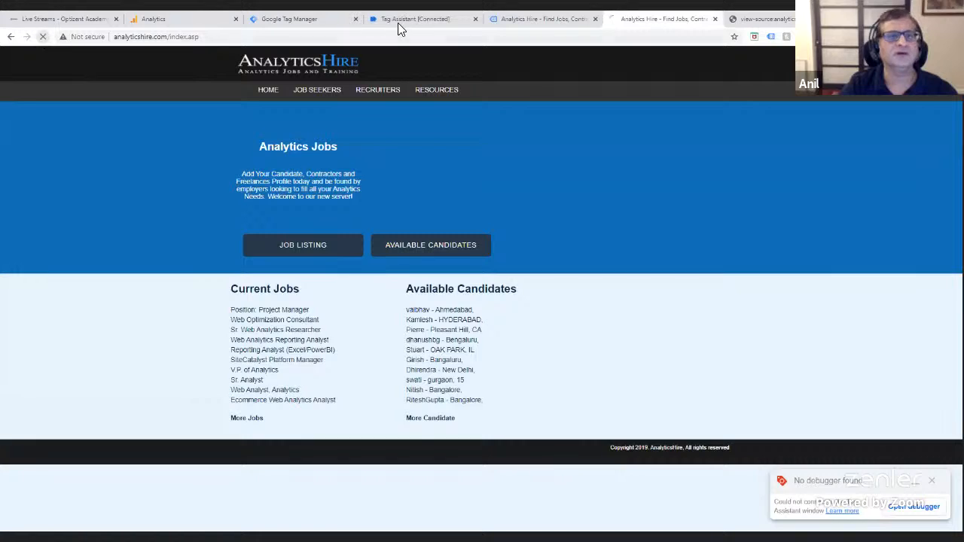
{"action": "left_click", "coordinate": [401, 19]}
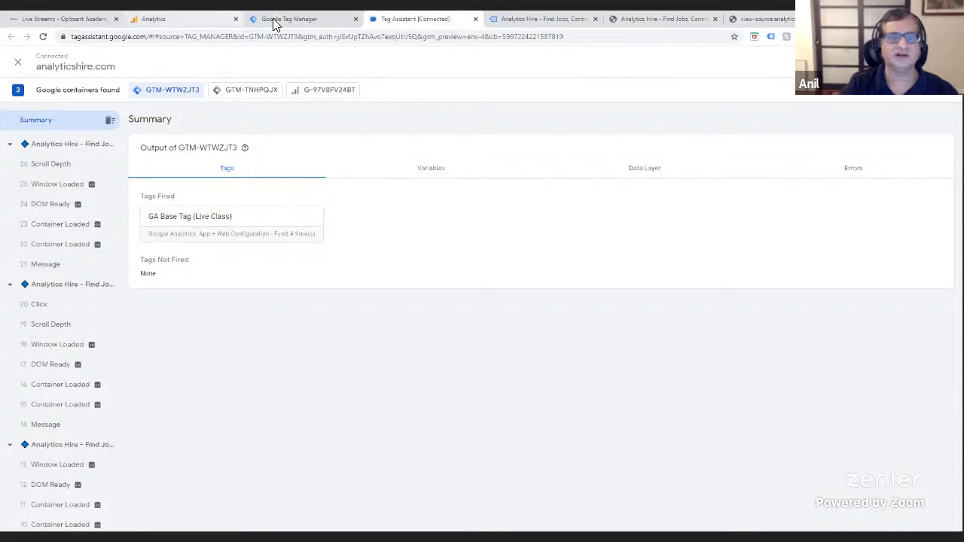
- Resume the paused DebugView stream and inspect the session_start event's page_location and ga_session_number parameters
{"action": "left_click", "coordinate": [173, 19]}
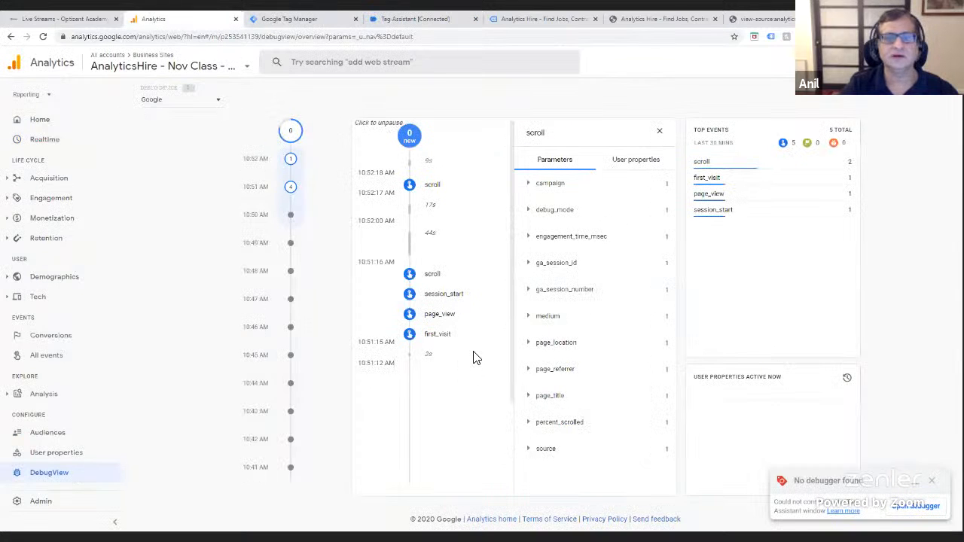
{"action": "left_click", "coordinate": [380, 125]}
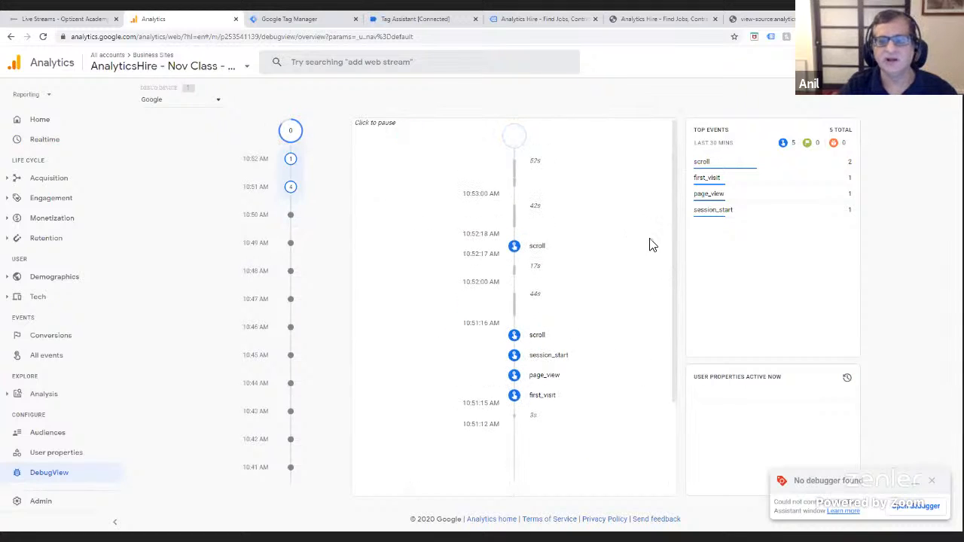
{"action": "left_click", "coordinate": [552, 360]}
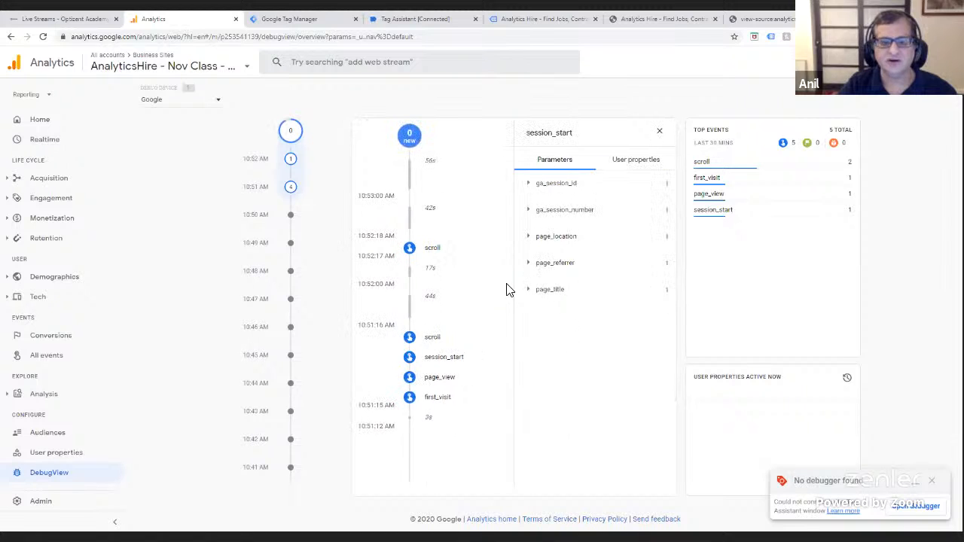
{"action": "left_click", "coordinate": [531, 238]}
{"action": "left_click", "coordinate": [531, 218]}
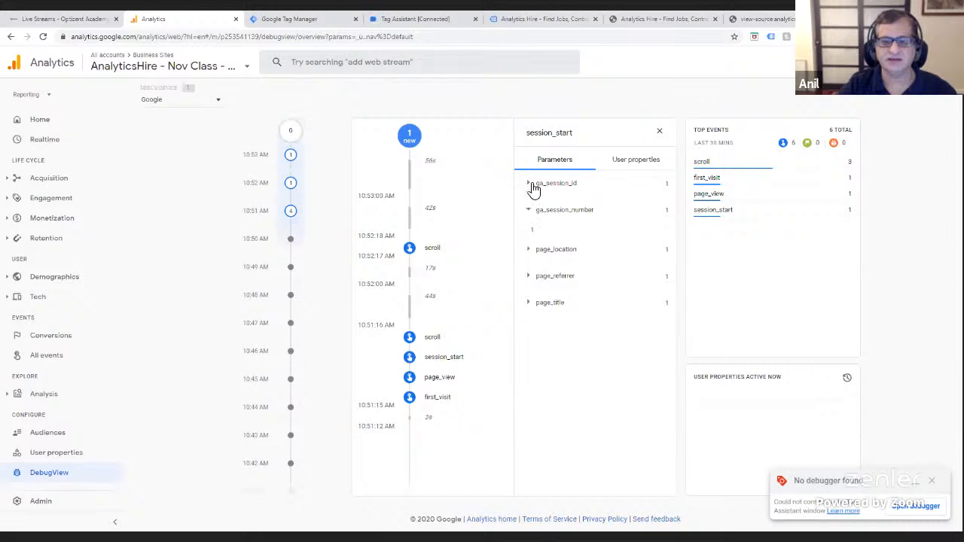
- Inspect the source, percent_scrolled and page_location parameters of the scroll event at 10:52:17 AM
{"action": "left_click", "coordinate": [434, 249]}
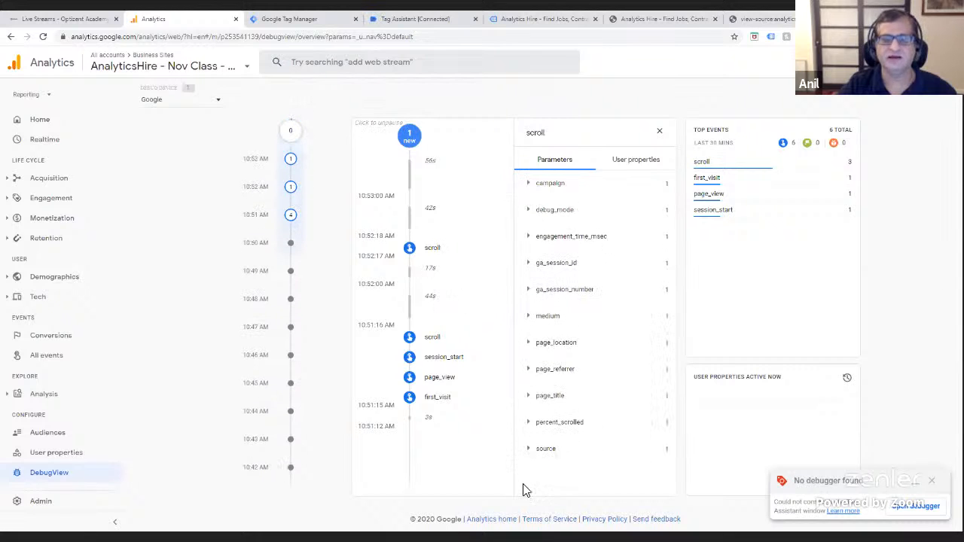
{"action": "left_click", "coordinate": [531, 452]}
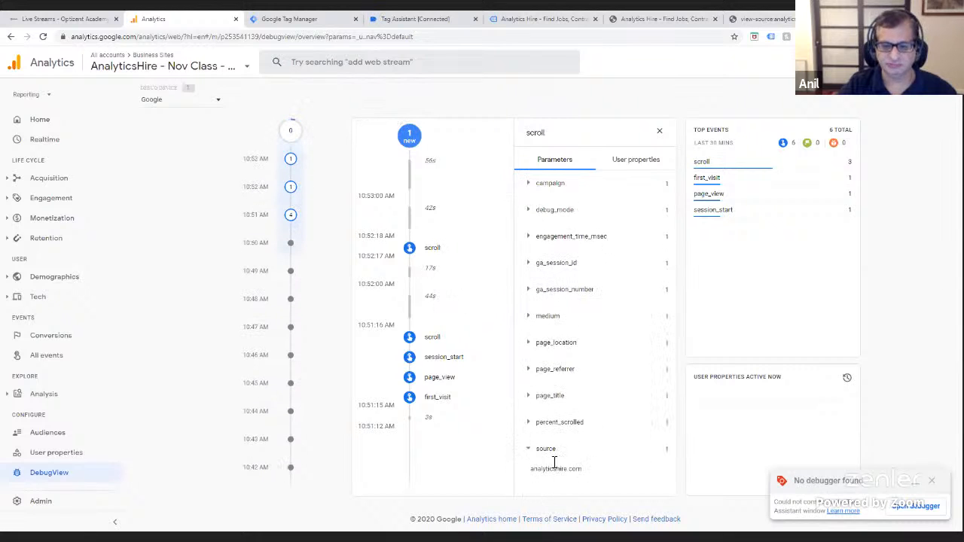
{"action": "left_click", "coordinate": [531, 424]}
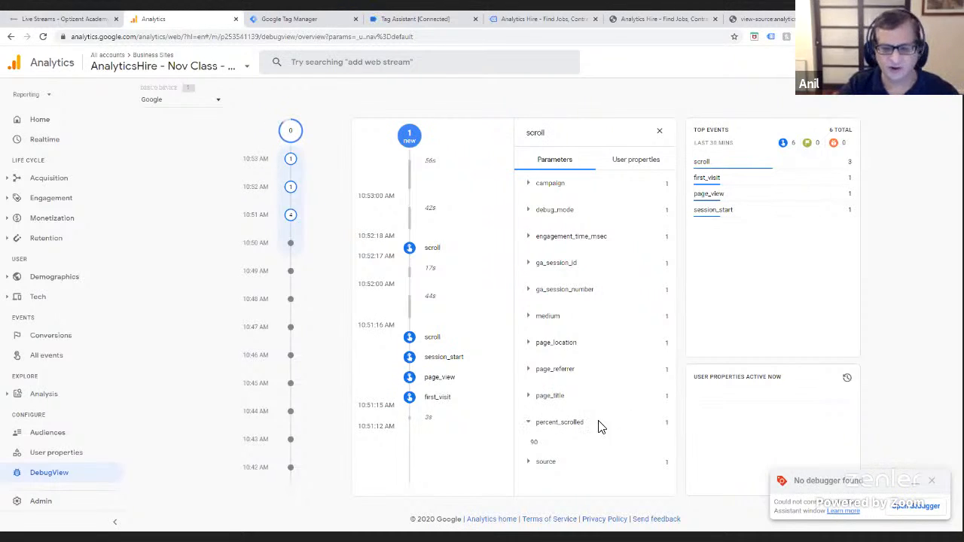
{"action": "left_click", "coordinate": [531, 349]}
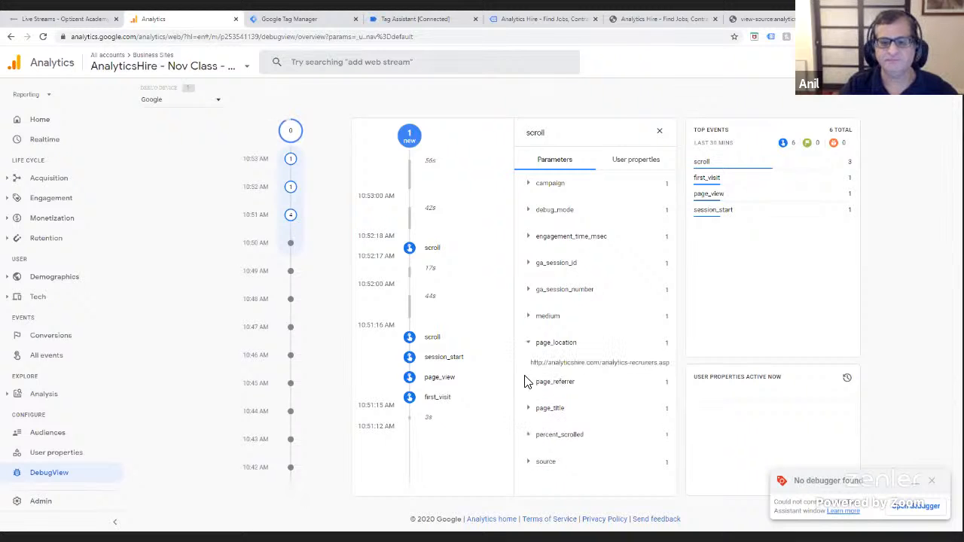
- Inspect the medium and engagement_time_msec parameters of the scroll event at 10:52:17 AM and resume the DebugView stream
{"action": "left_click", "coordinate": [529, 323]}
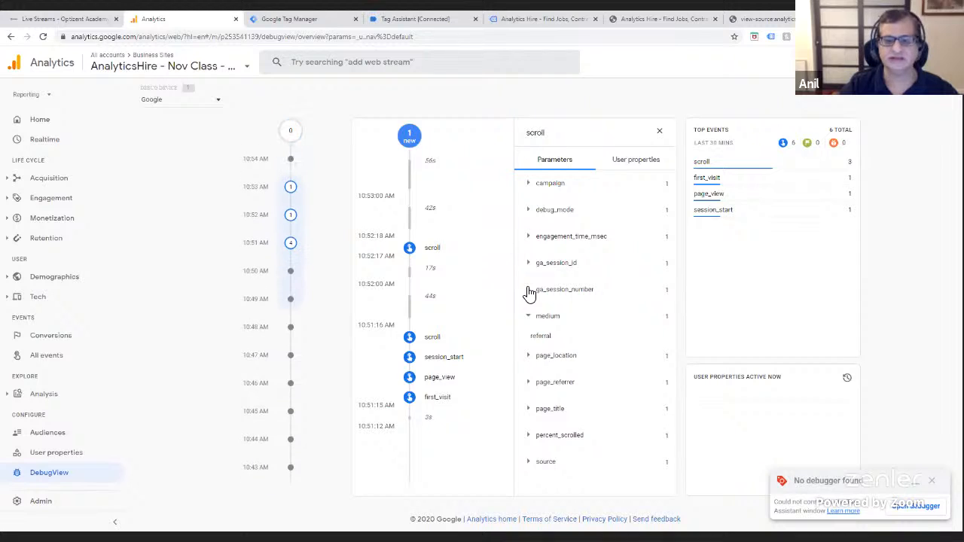
{"action": "left_click", "coordinate": [531, 243]}
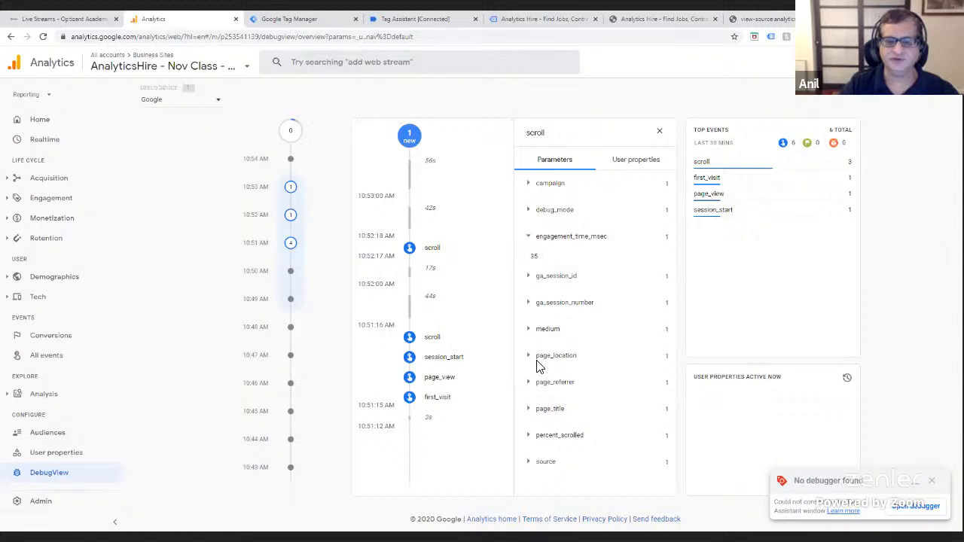
{"action": "left_click", "coordinate": [384, 122]}
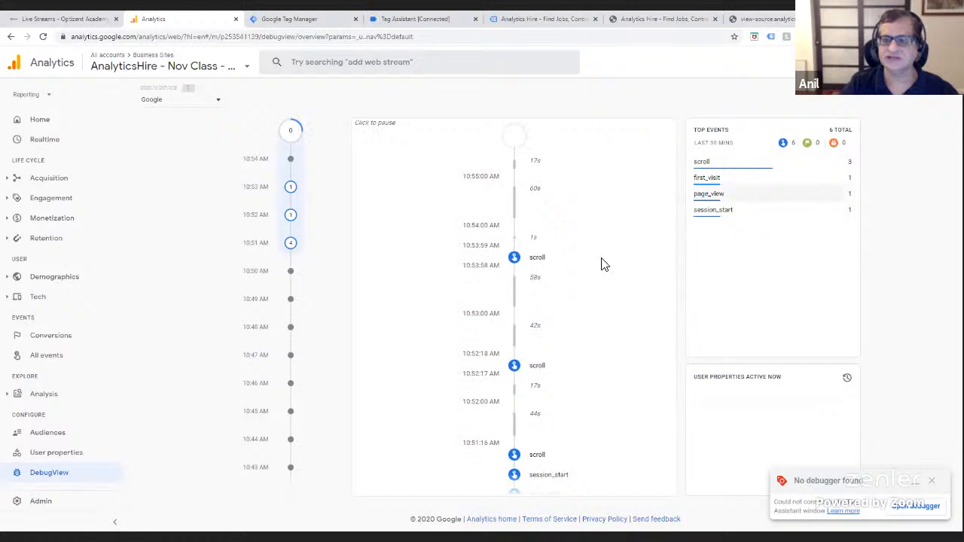
- Inspect the debug_mode and campaign parameters of the scroll event at 10:53:58 AM
{"action": "left_click", "coordinate": [538, 265]}
{"action": "left_click", "coordinate": [532, 211]}
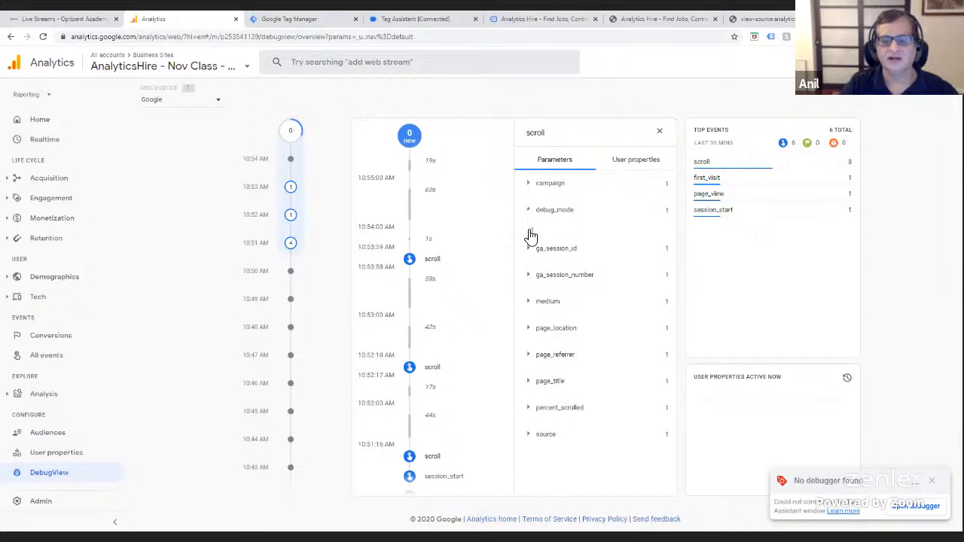
{"action": "left_click", "coordinate": [531, 185]}
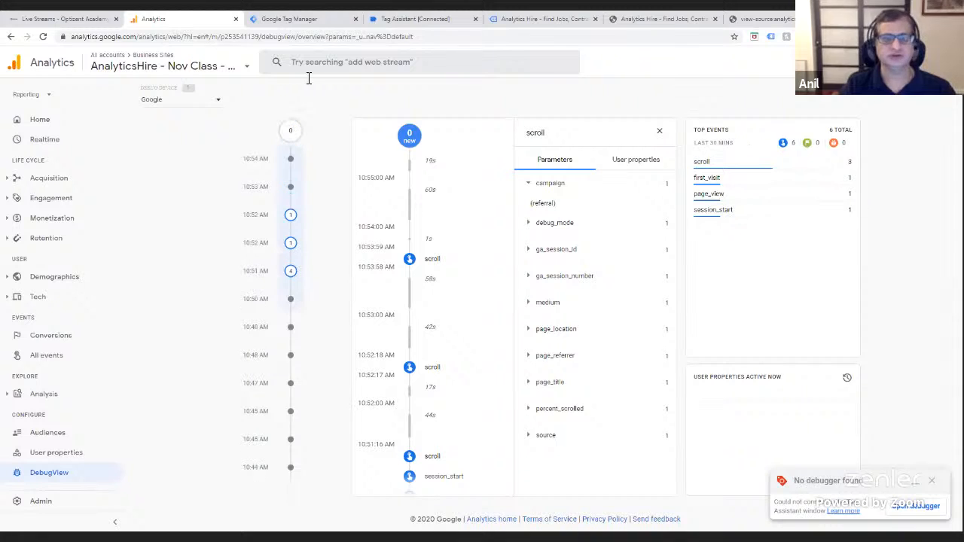
- Go from the Recruiters page to the AnalyticsHire home page in the debug-connected site tab
{"action": "left_click", "coordinate": [569, 16]}
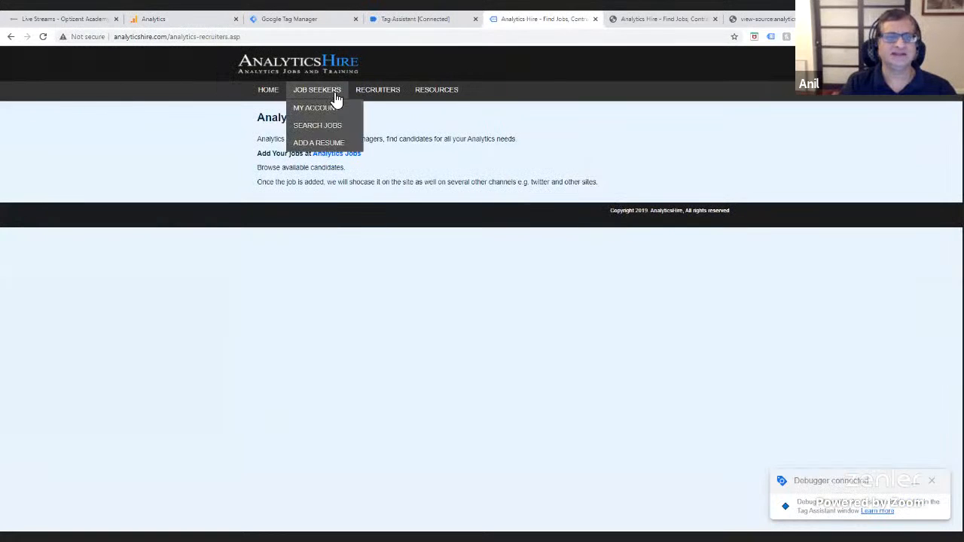
{"action": "left_click", "coordinate": [270, 96]}
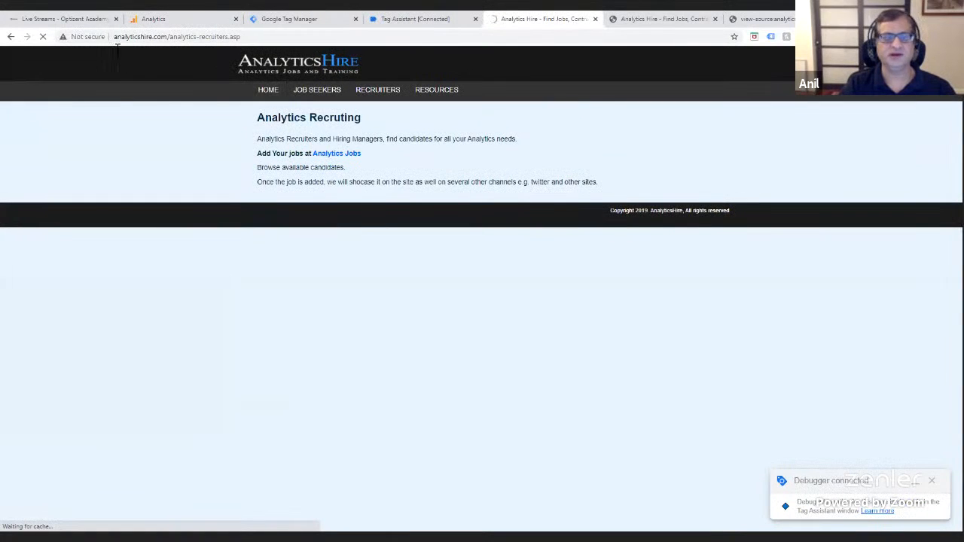
{"action": "left_click", "coordinate": [271, 94]}
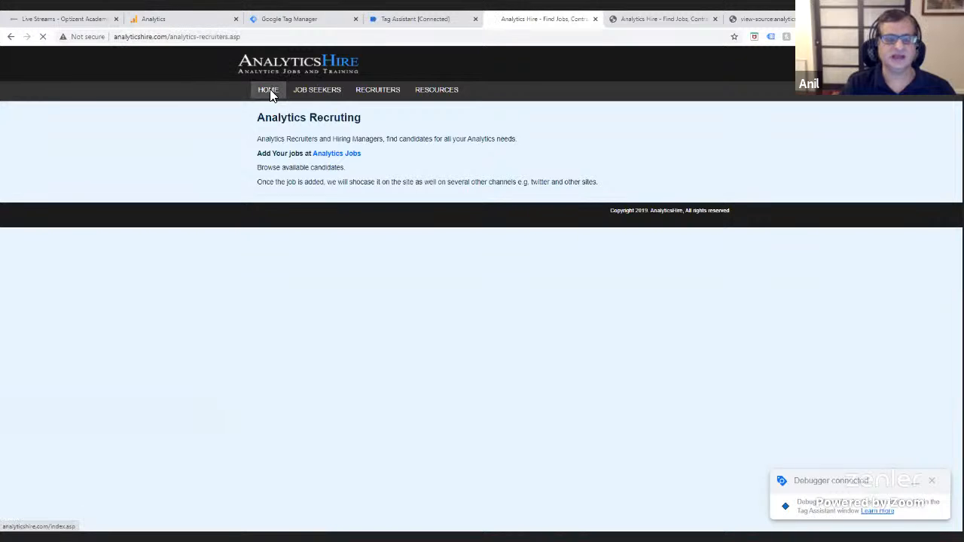
- Close both AnalyticsHire site tabs, the page source tab and the connected Tag Assistant tab
{"action": "left_click", "coordinate": [655, 23]}
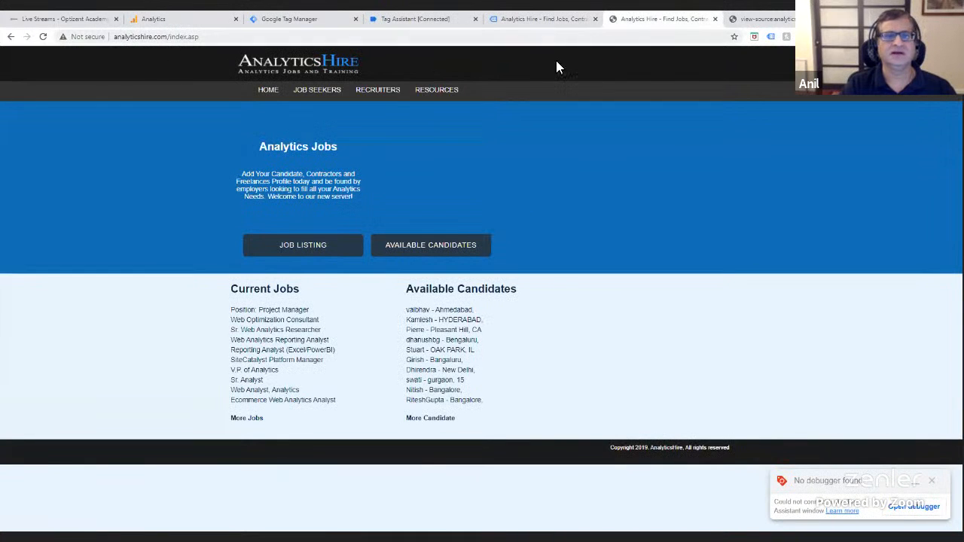
{"action": "left_click", "coordinate": [715, 19]}
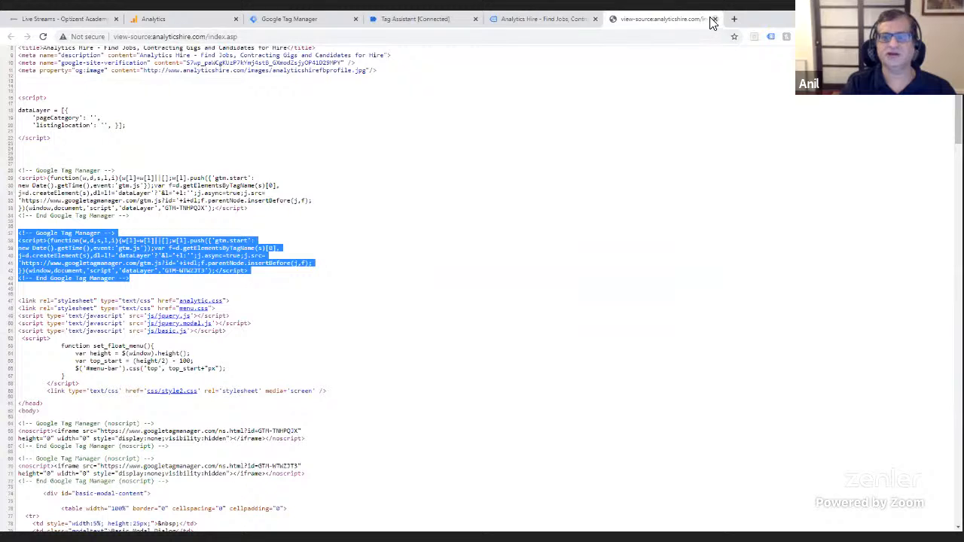
{"action": "left_click", "coordinate": [715, 19]}
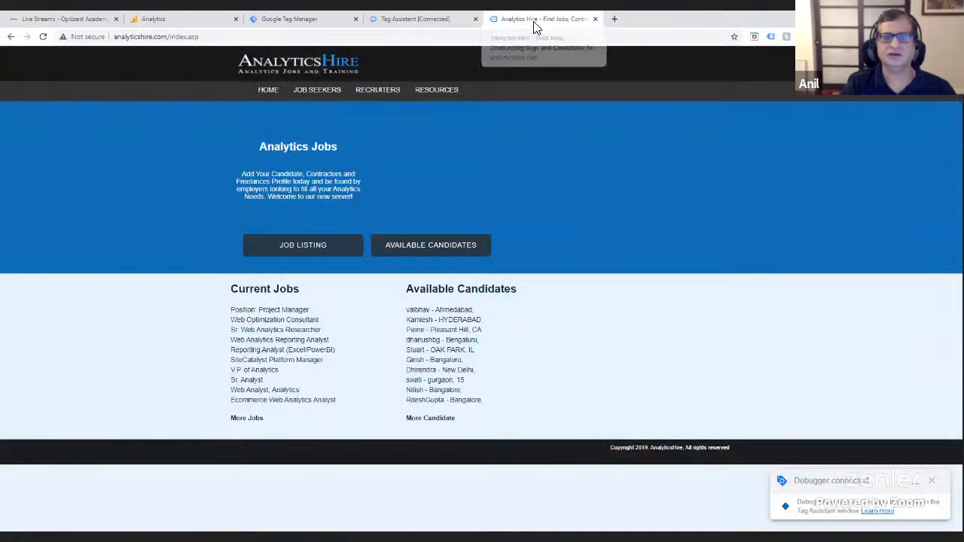
{"action": "left_click", "coordinate": [595, 19]}
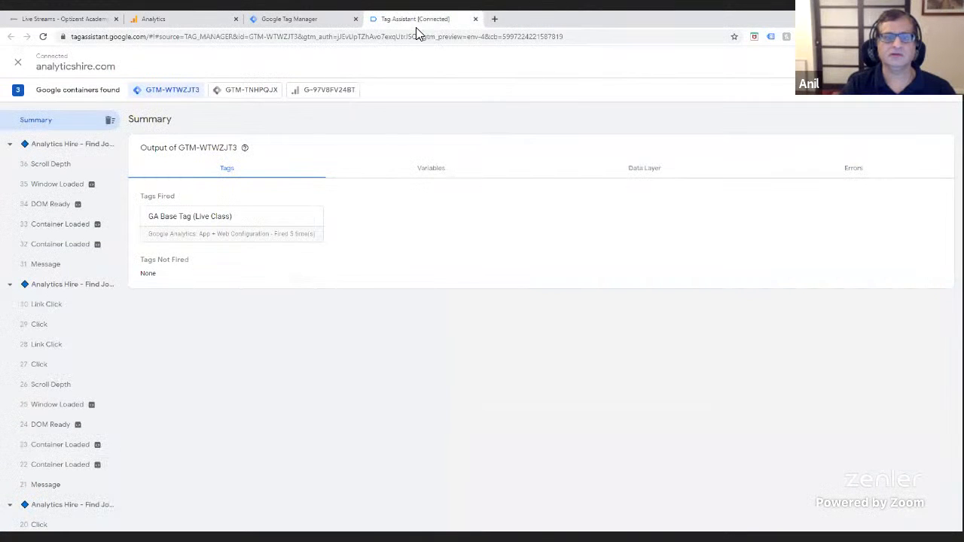
{"action": "left_click", "coordinate": [476, 19]}
{"action": "left_click", "coordinate": [871, 98]}
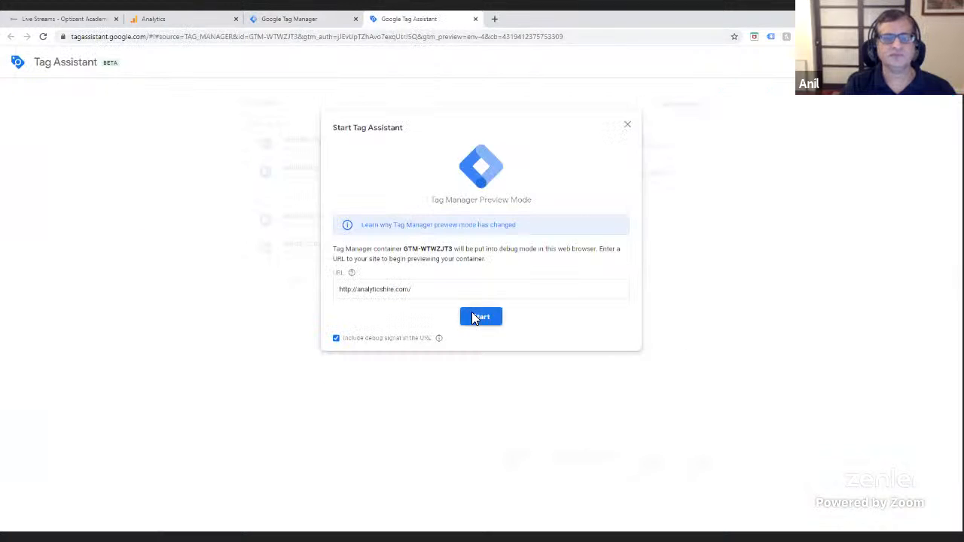
{"action": "left_click", "coordinate": [475, 317]}
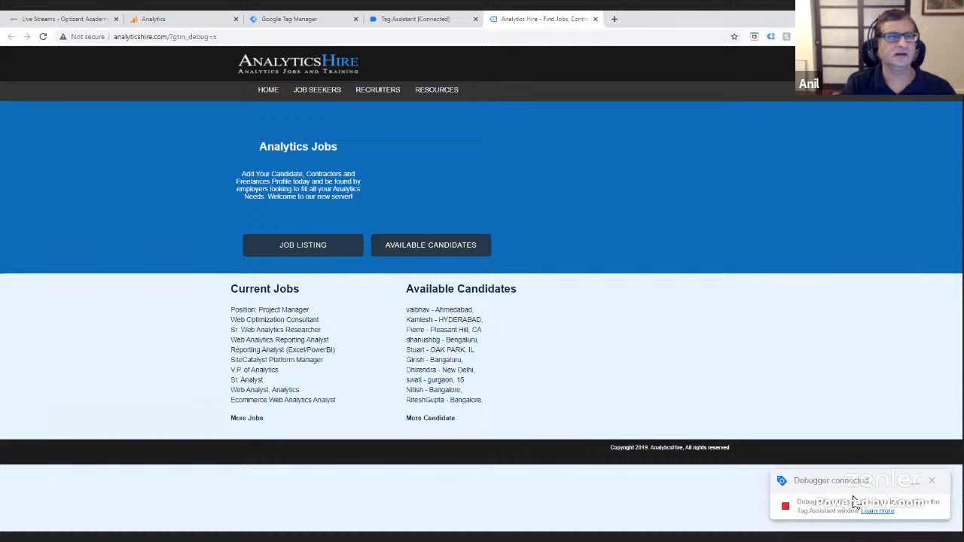
{"action": "left_click", "coordinate": [223, 17]}
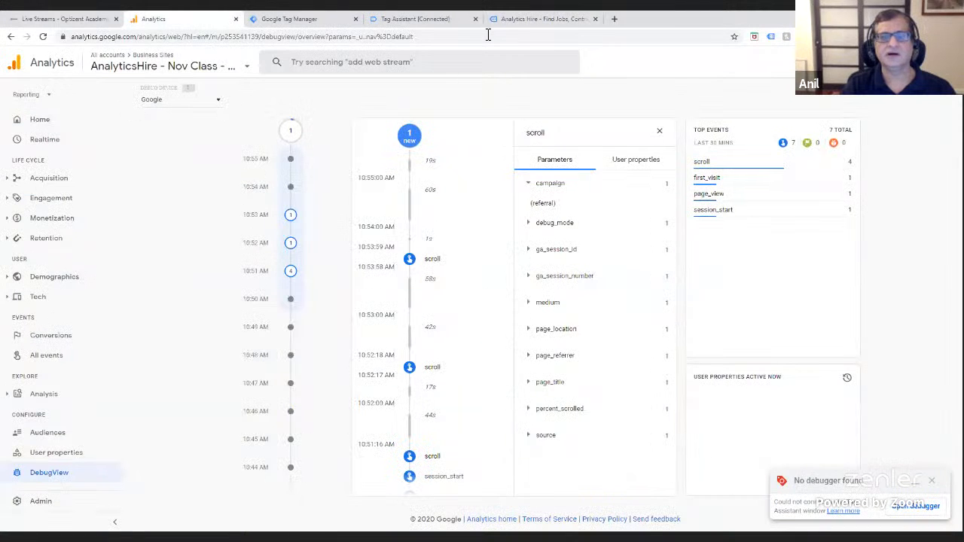
{"action": "left_click", "coordinate": [522, 18]}
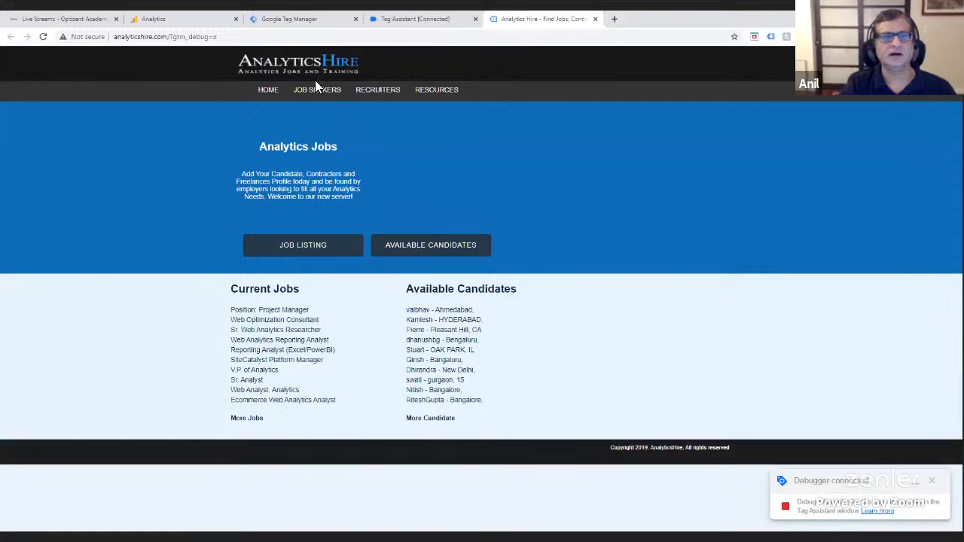
- Reload the AnalyticsHire home page in debug mode and resume the paused DebugView stream to check for new events
{"action": "mouse_move", "coordinate": [320, 90]}
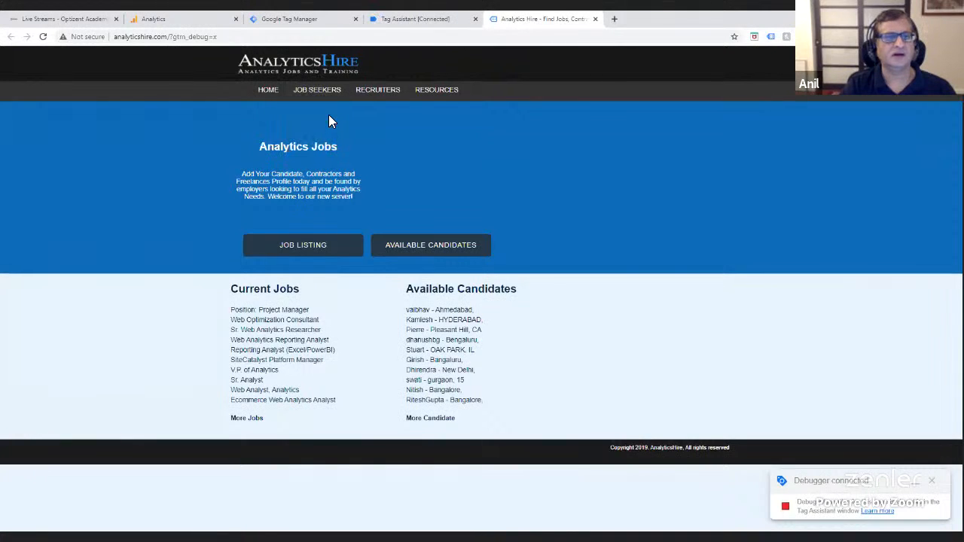
{"action": "left_click", "coordinate": [43, 36]}
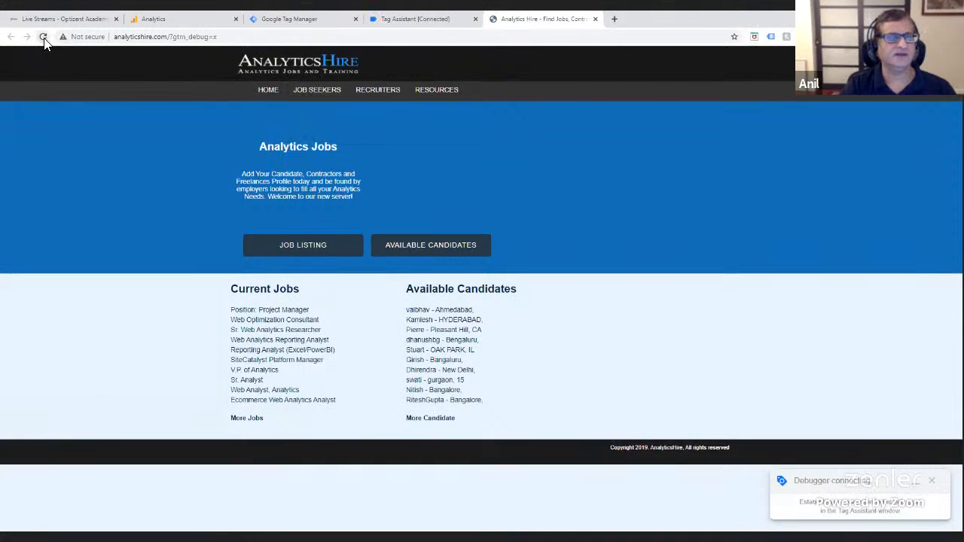
{"action": "left_click", "coordinate": [189, 20]}
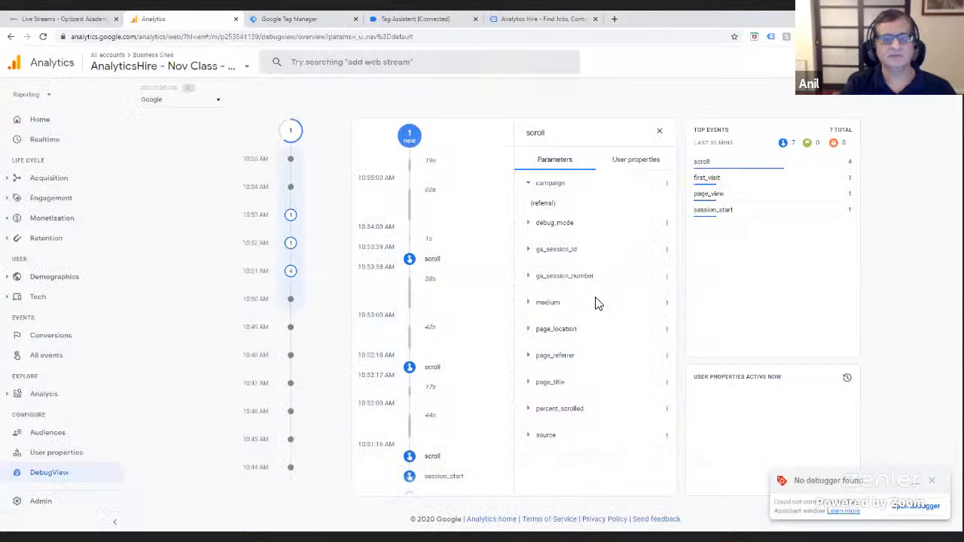
{"action": "left_click", "coordinate": [392, 125]}
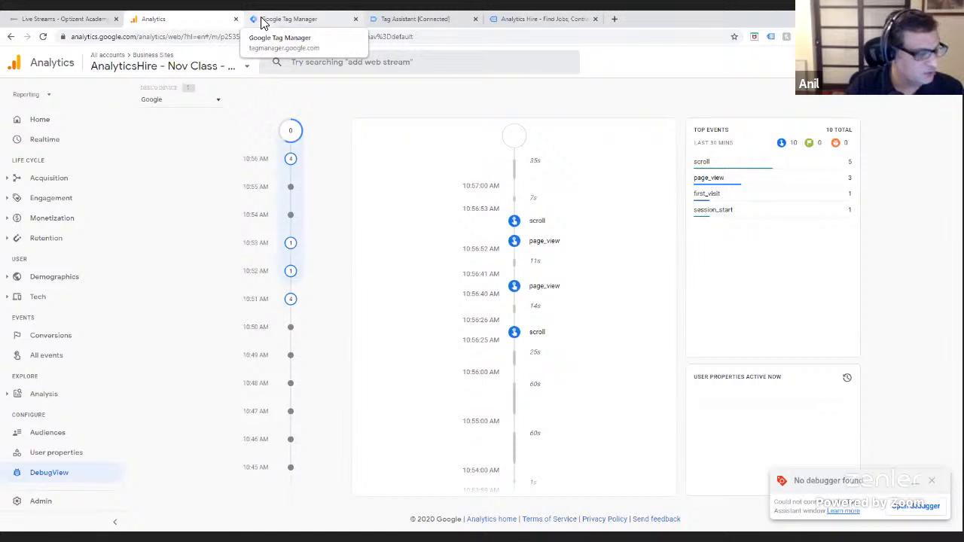
- Create a new tag named "Test Event" in the AanlyticsHireGA4 container of Google Tag Manager
{"action": "left_click", "coordinate": [286, 19]}
{"action": "left_click", "coordinate": [48, 194]}
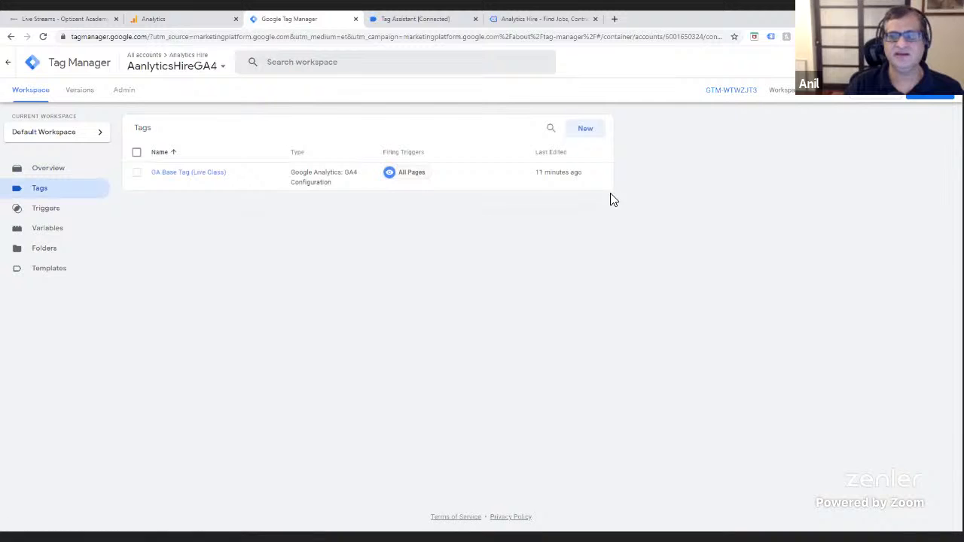
{"action": "left_click", "coordinate": [585, 132]}
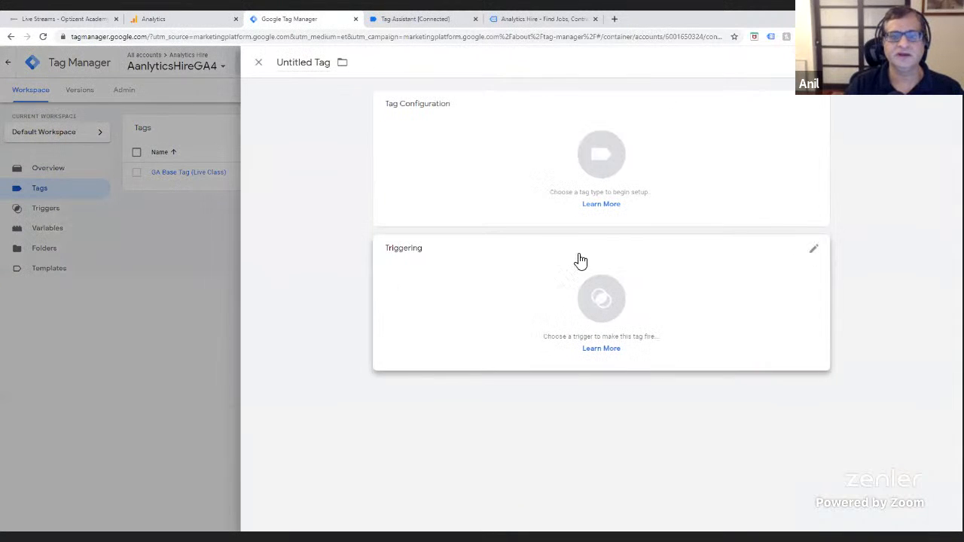
{"action": "left_click_drag", "start_coordinate": [280, 63], "coordinate": [330, 65]}
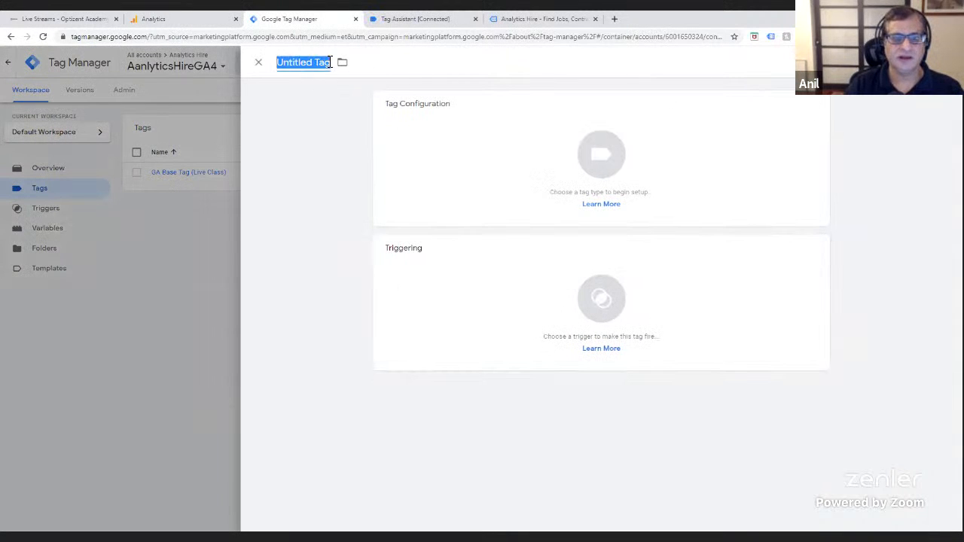
{"action": "type", "text": "Test Event"}
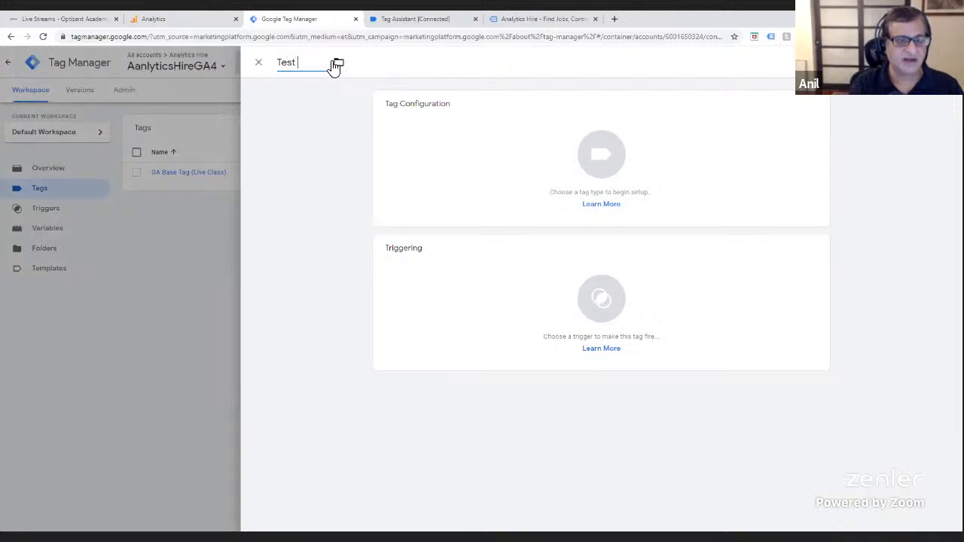
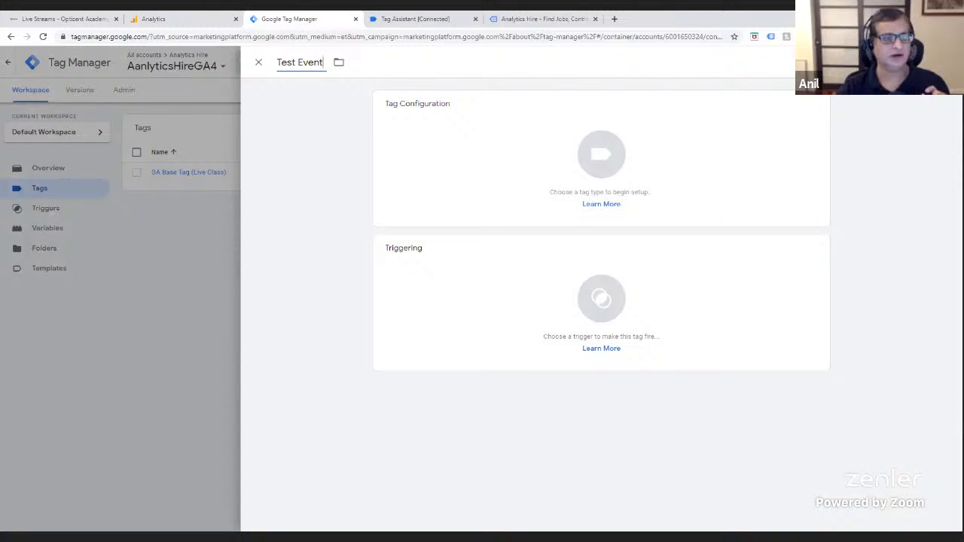
- Review all enhanced measurement events listed in the analyticshire.com web data stream's details in Google Analytics
{"action": "left_click", "coordinate": [210, 22]}
{"action": "left_click", "coordinate": [40, 509]}
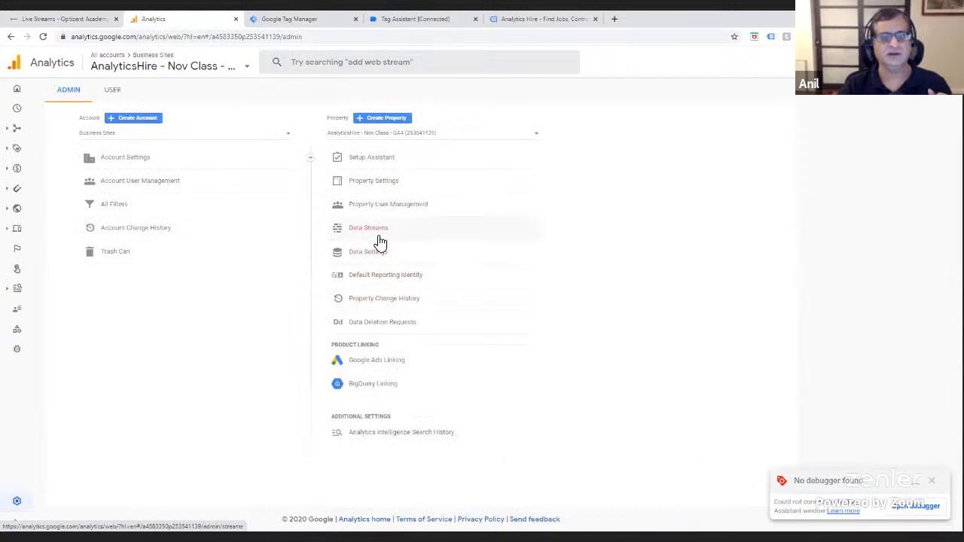
{"action": "left_click", "coordinate": [381, 239]}
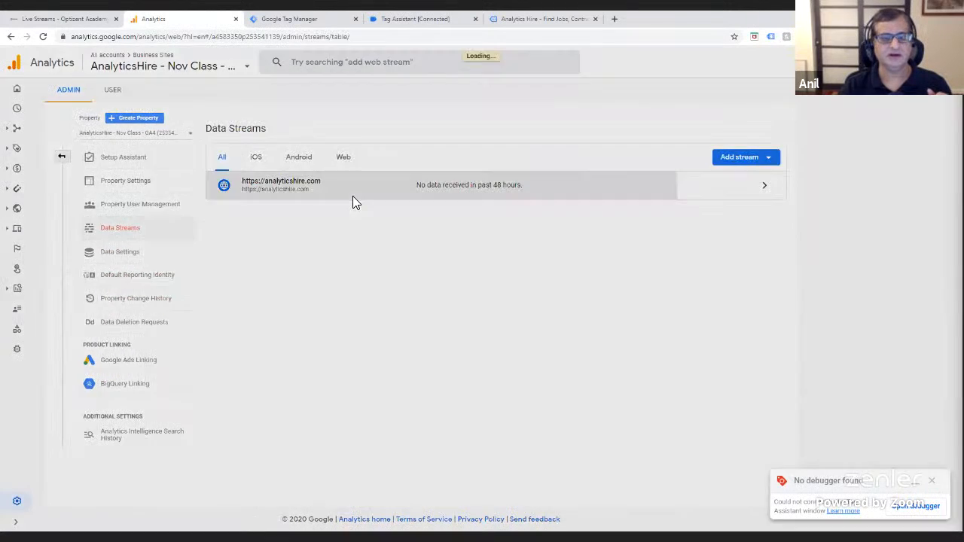
{"action": "left_click", "coordinate": [355, 197]}
{"action": "left_click", "coordinate": [534, 226]}
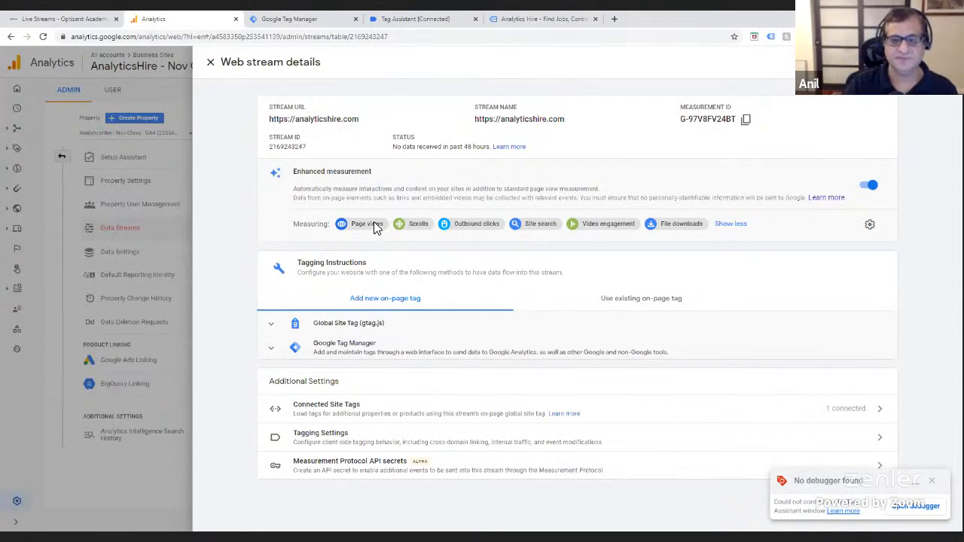
- Back in Tag Manager, make the Test Event tag a Google Analytics: GA4 Event using GA Base Tag (Live Class) as its configuration tag
{"action": "left_click", "coordinate": [303, 21]}
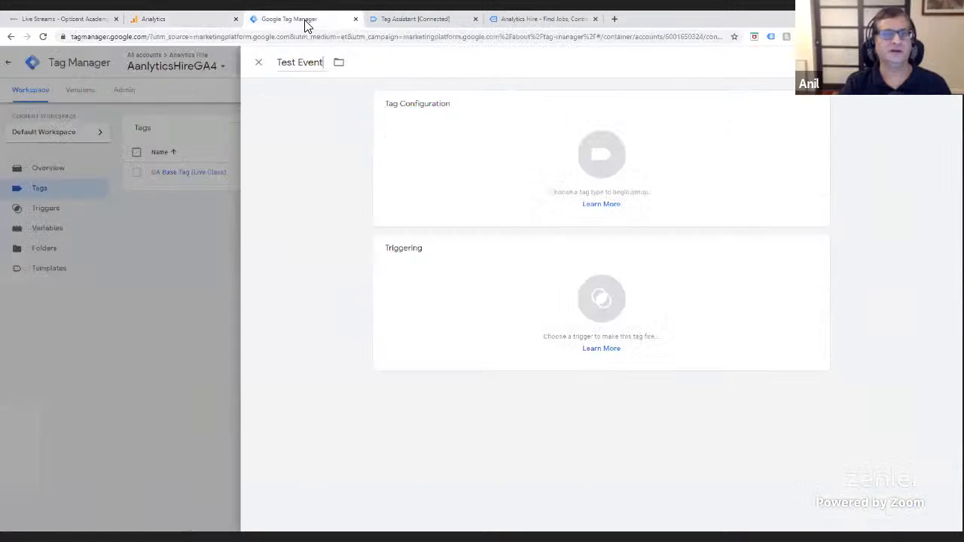
{"action": "left_click", "coordinate": [601, 180]}
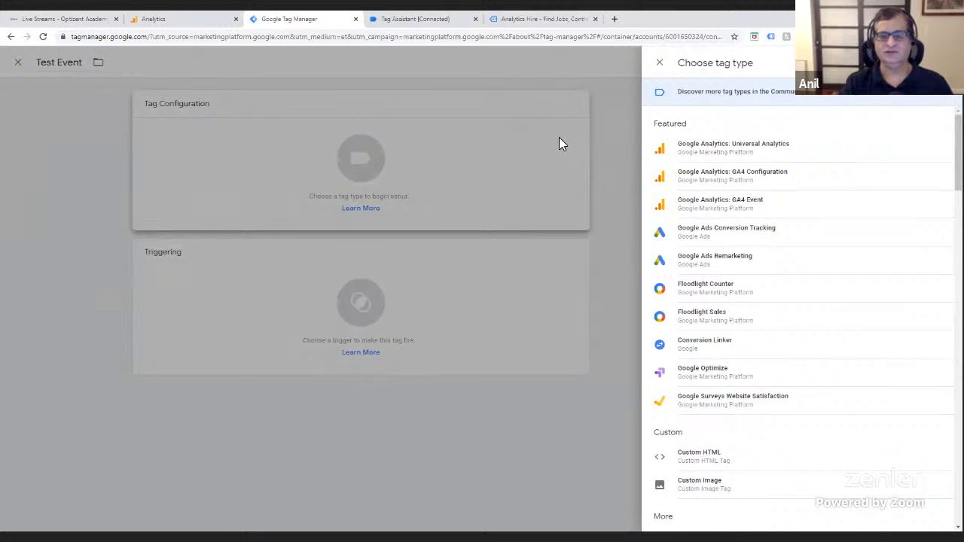
{"action": "left_click", "coordinate": [660, 62]}
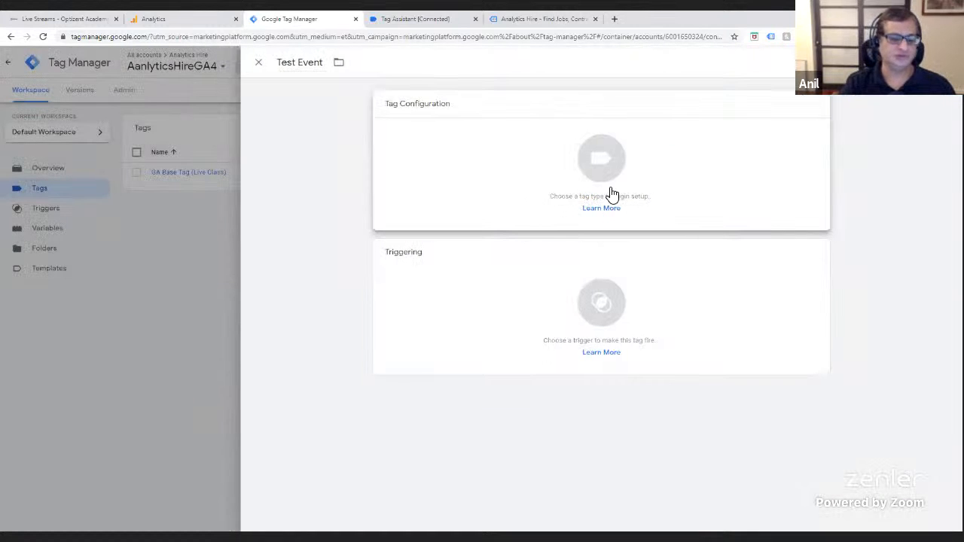
{"action": "left_click", "coordinate": [604, 187]}
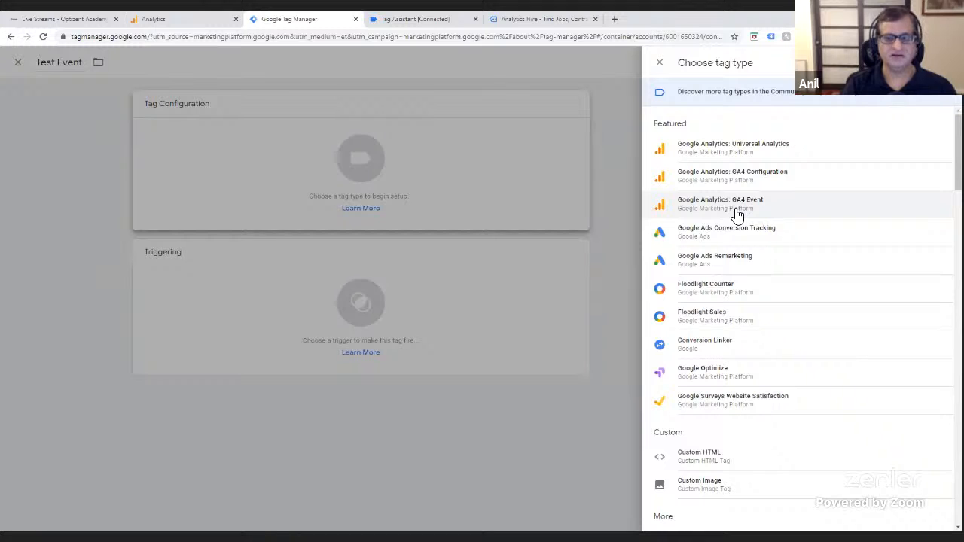
{"action": "left_click", "coordinate": [735, 215]}
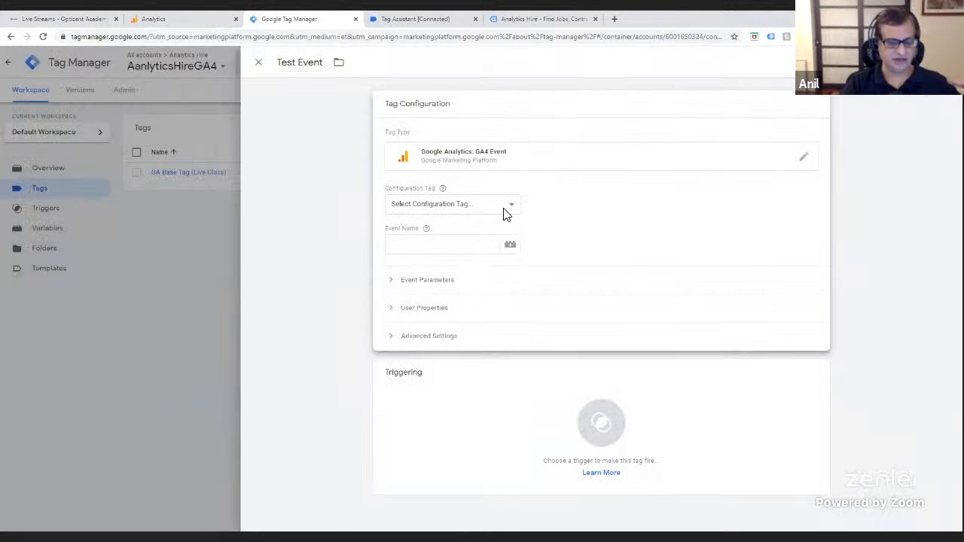
{"action": "left_click", "coordinate": [505, 214]}
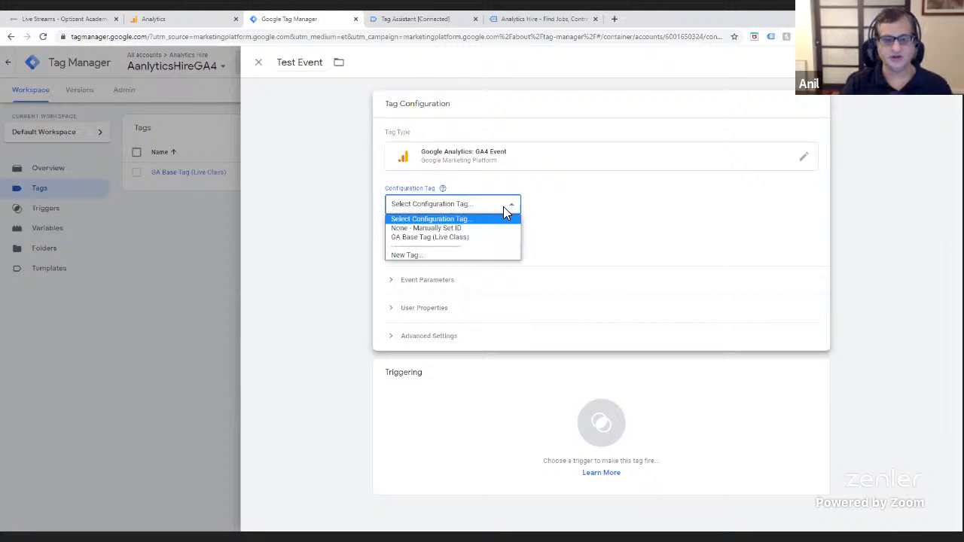
{"action": "left_click", "coordinate": [424, 242]}
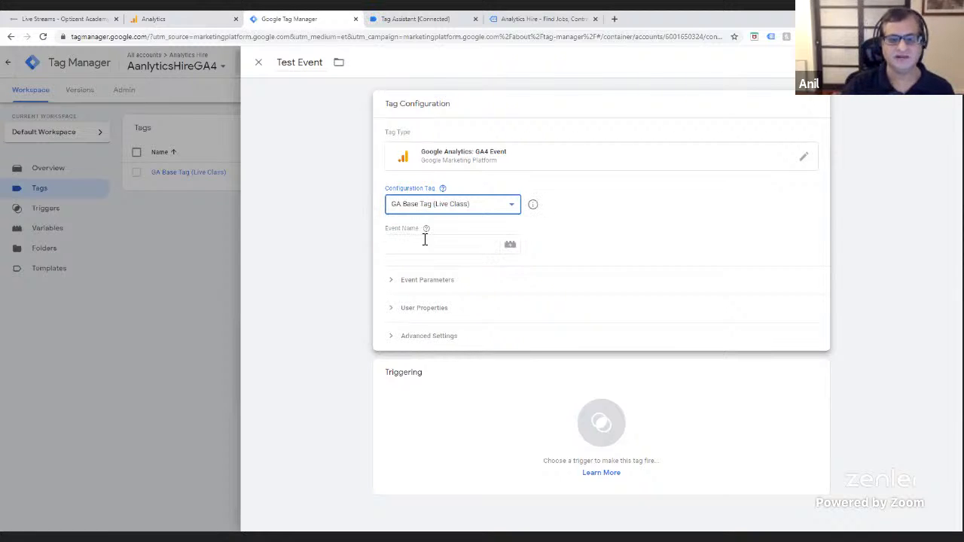
- Enter a trial event name ending in "_test" for the Test Event tag
{"action": "left_click", "coordinate": [414, 248]}
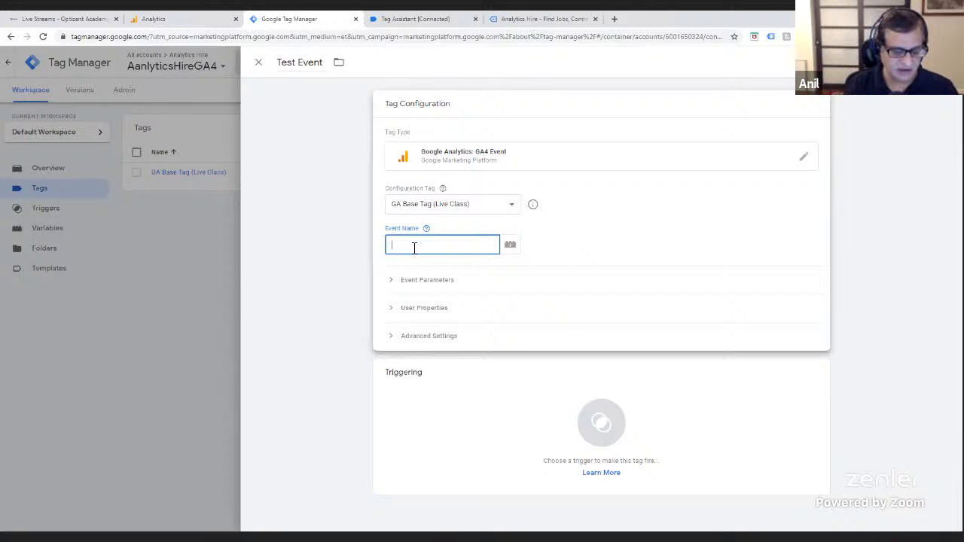
{"action": "type", "text": "anil_test"}
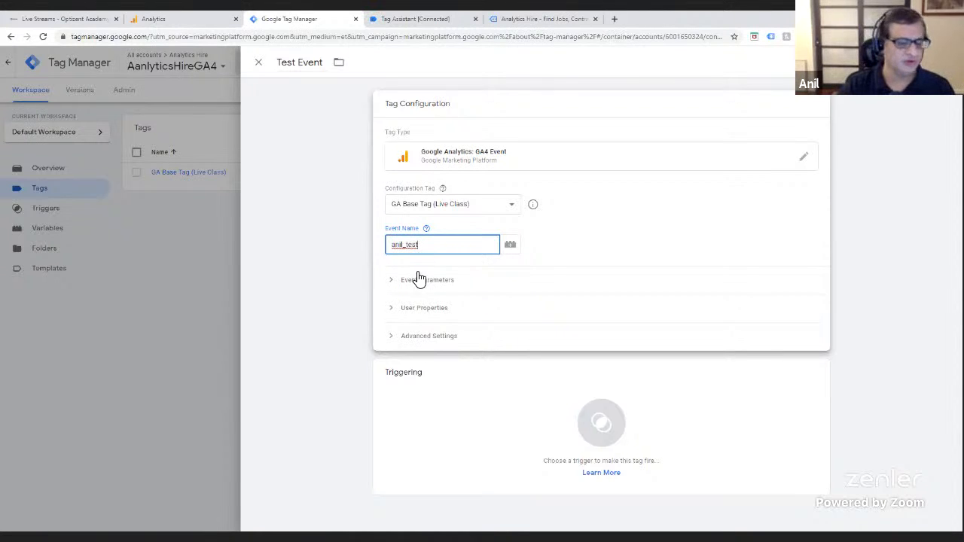
{"action": "left_click_drag", "start_coordinate": [436, 244], "coordinate": [329, 231]}
{"action": "left_click", "coordinate": [329, 231]}
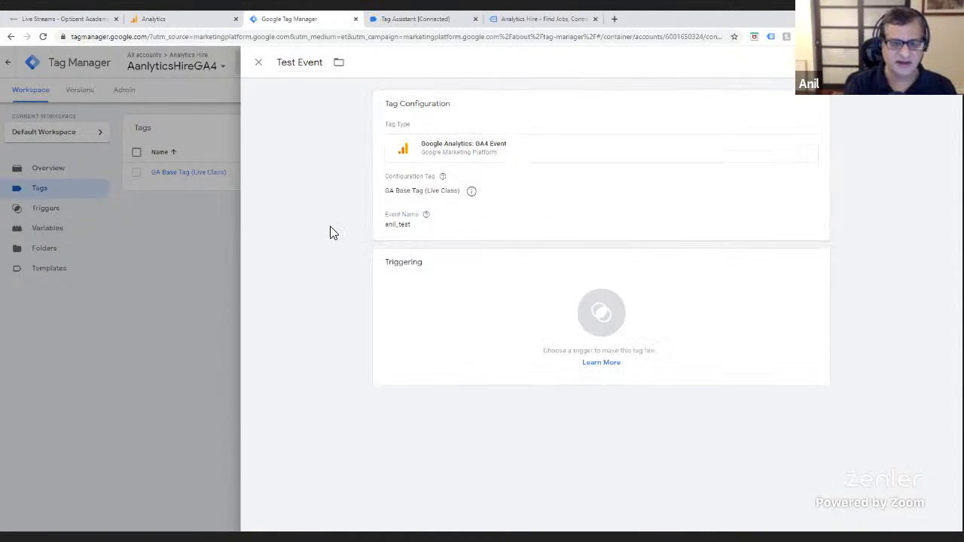
- Replace the Test Event tag's event name with generate_lead
{"action": "left_click", "coordinate": [419, 231]}
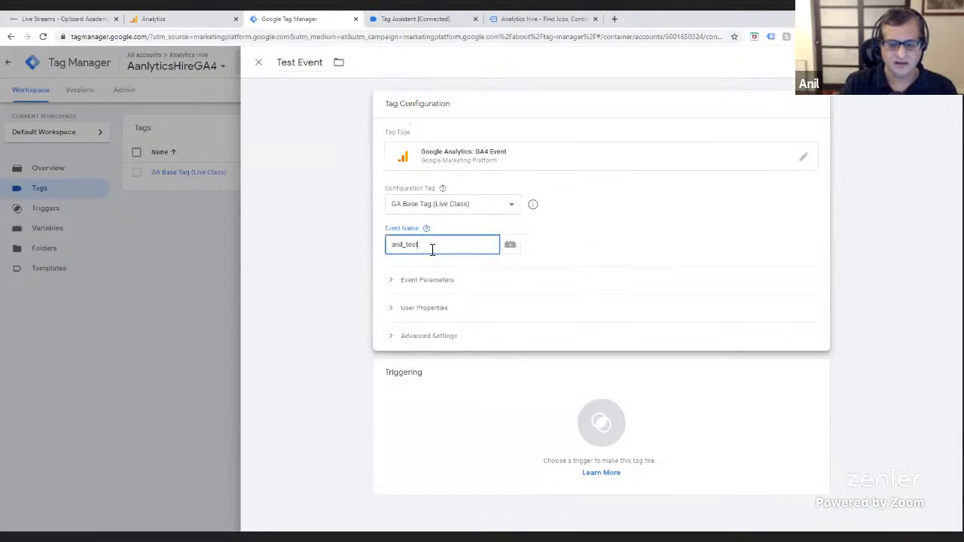
{"action": "key", "text": "BackSpace"}
{"action": "key", "text": "BackSpace"}
{"action": "key", "text": "BackSpace"}
{"action": "key", "text": "BackSpace"}
{"action": "key", "text": "BackSpace"}
{"action": "key", "text": "BackSpace"}
{"action": "key", "text": "BackSpace"}
{"action": "key", "text": "BackSpace"}
{"action": "key", "text": "BackSpace"}
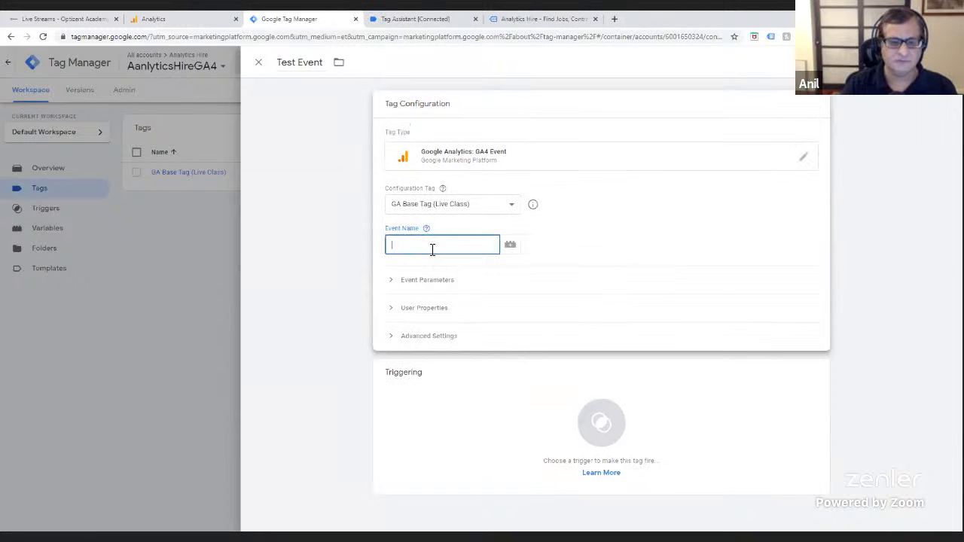
{"action": "type", "text": "gener"}
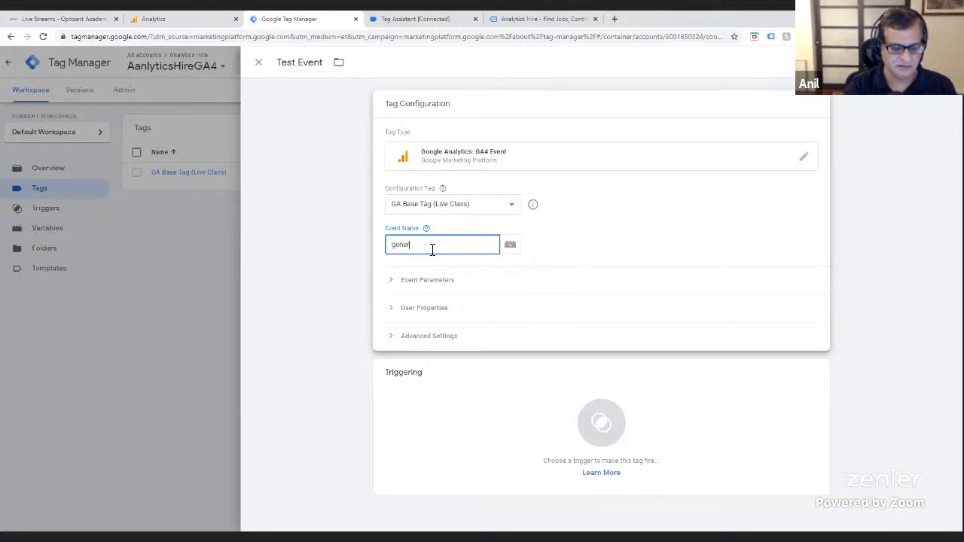
{"action": "type", "text": "ate_lead"}
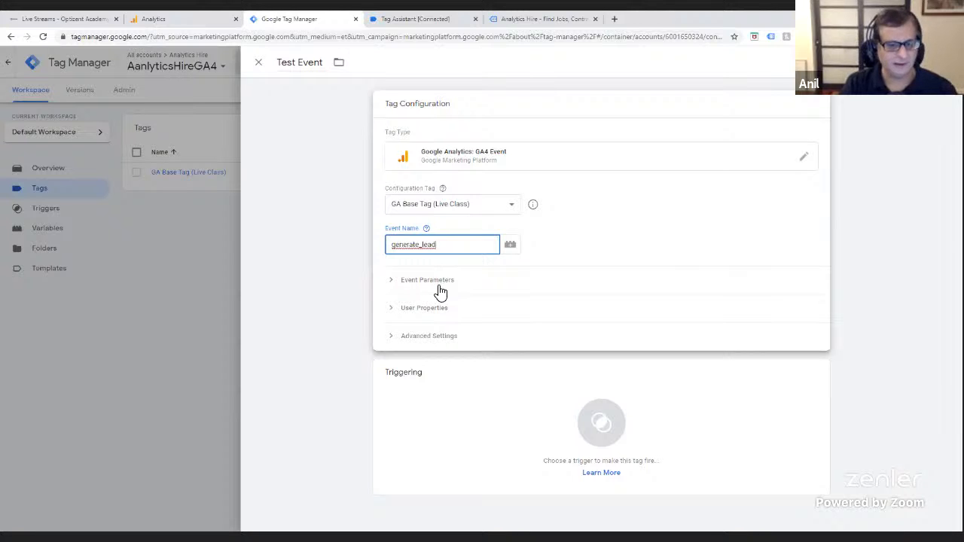
- Add an event parameter named value with the value 10 to the Test Event tag
{"action": "left_click", "coordinate": [418, 288]}
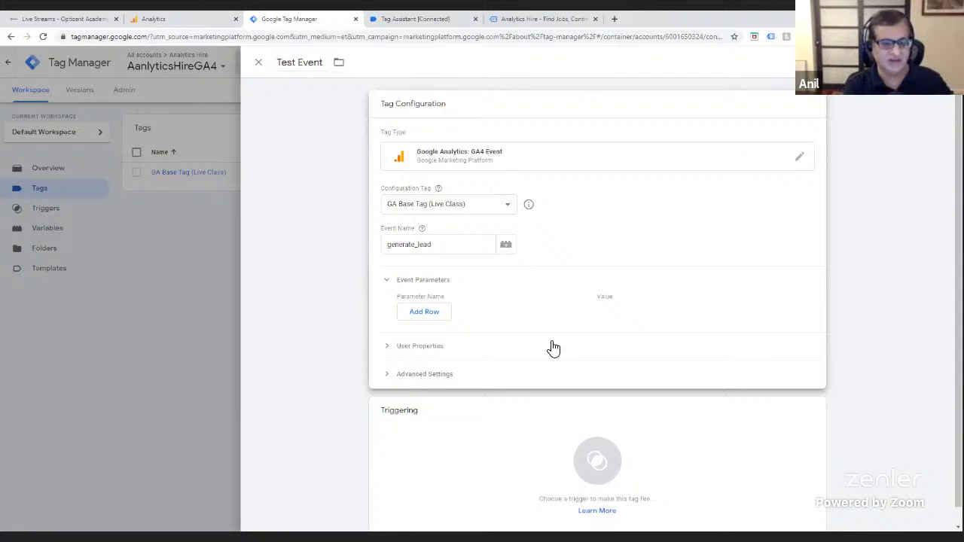
{"action": "left_click", "coordinate": [430, 315]}
{"action": "left_click", "coordinate": [463, 323]}
{"action": "type", "text": "v"}
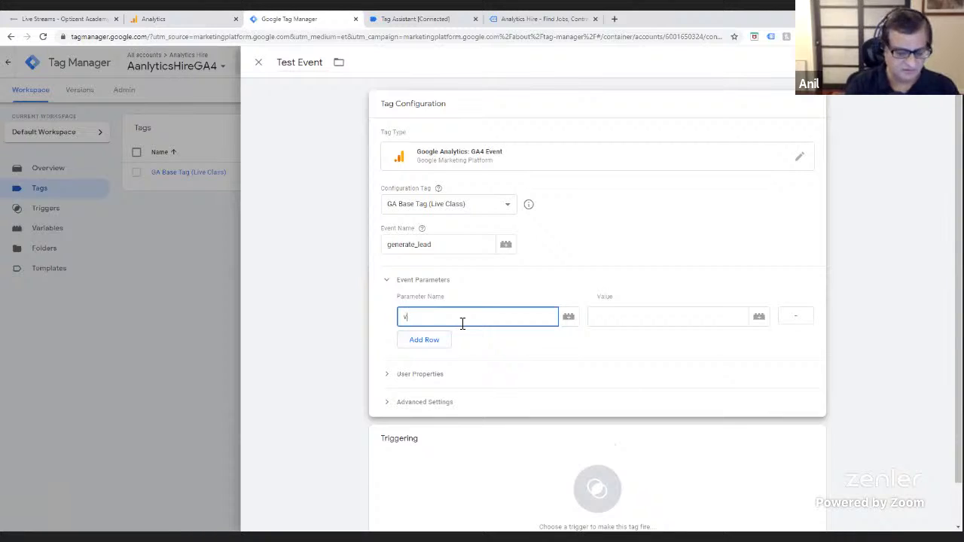
{"action": "type", "text": "alue"}
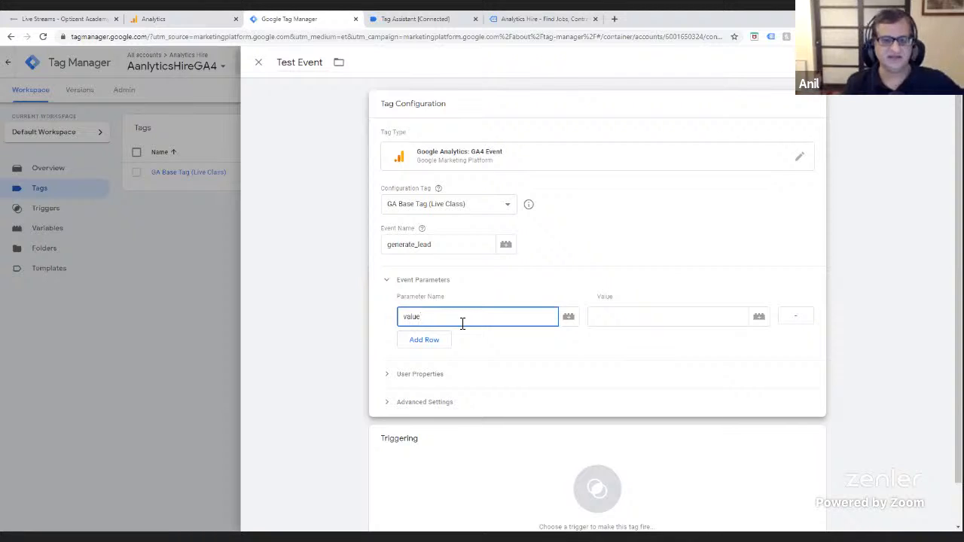
{"action": "left_click", "coordinate": [628, 323]}
{"action": "type", "text": "10"}
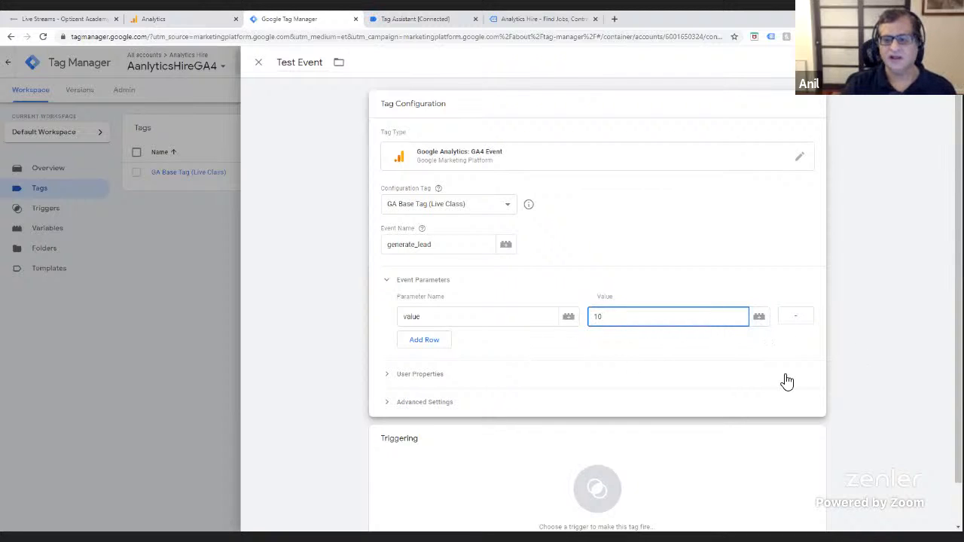
{"action": "left_click", "coordinate": [591, 368]}
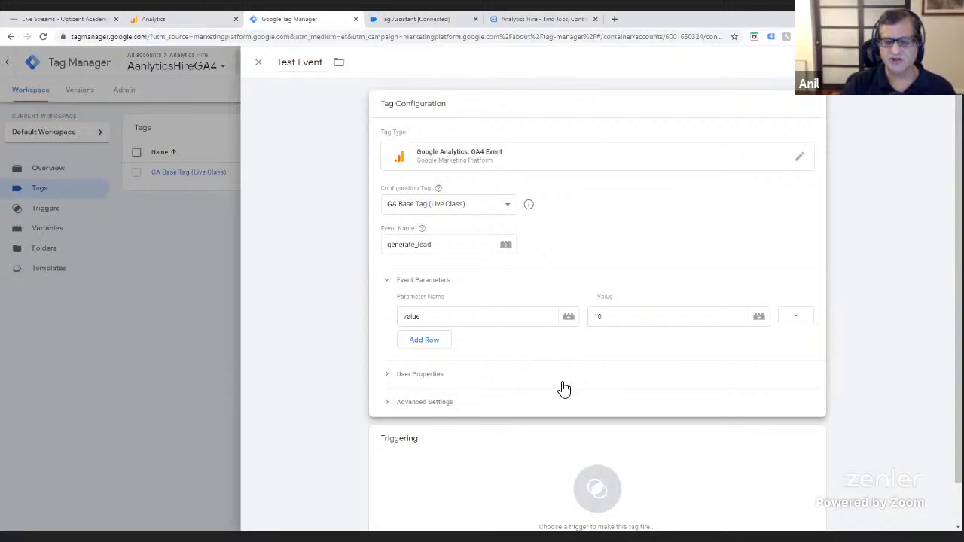
- Set the Test Event tag to fire on the All Pages trigger and save the tag
{"action": "scroll", "coordinate": [564, 389], "scroll_direction": "down", "scroll_amount": 1}
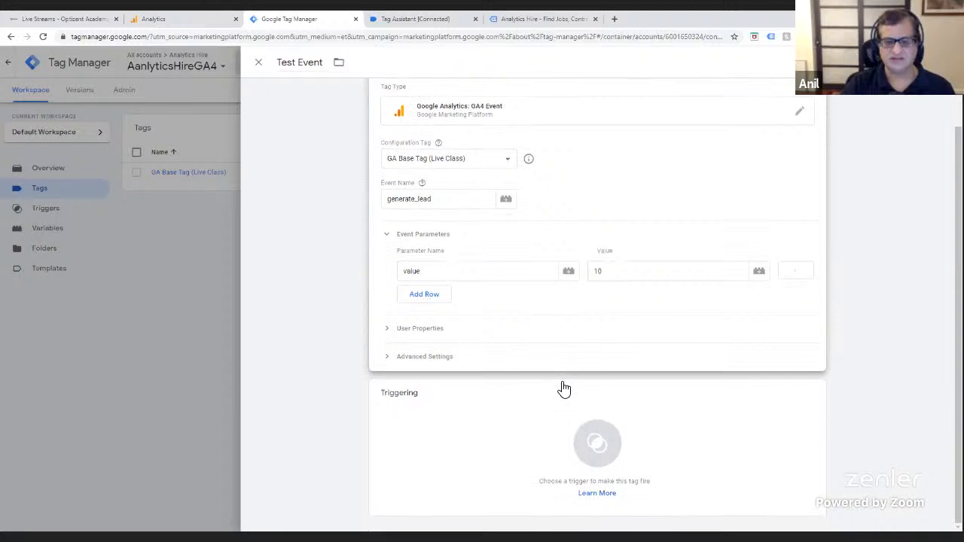
{"action": "left_click", "coordinate": [604, 449]}
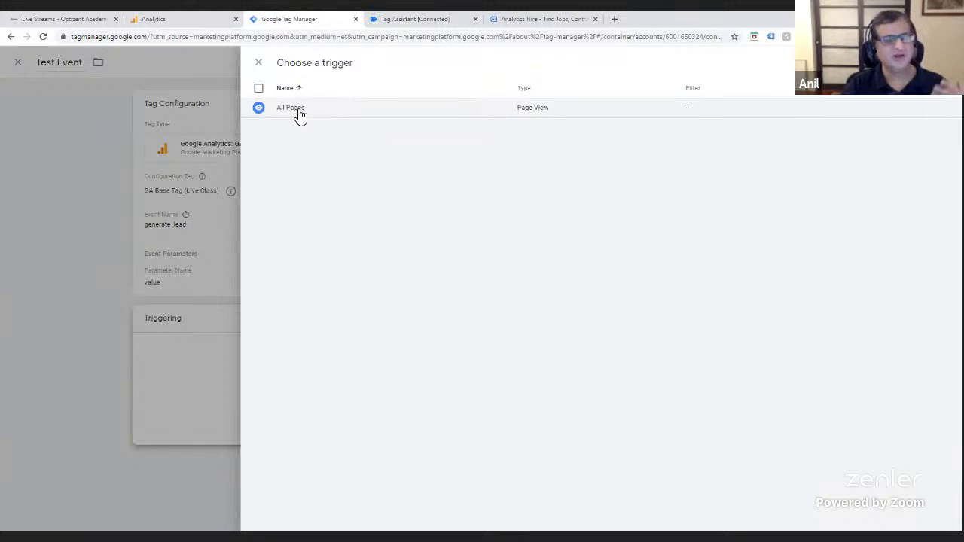
{"action": "left_click", "coordinate": [297, 110]}
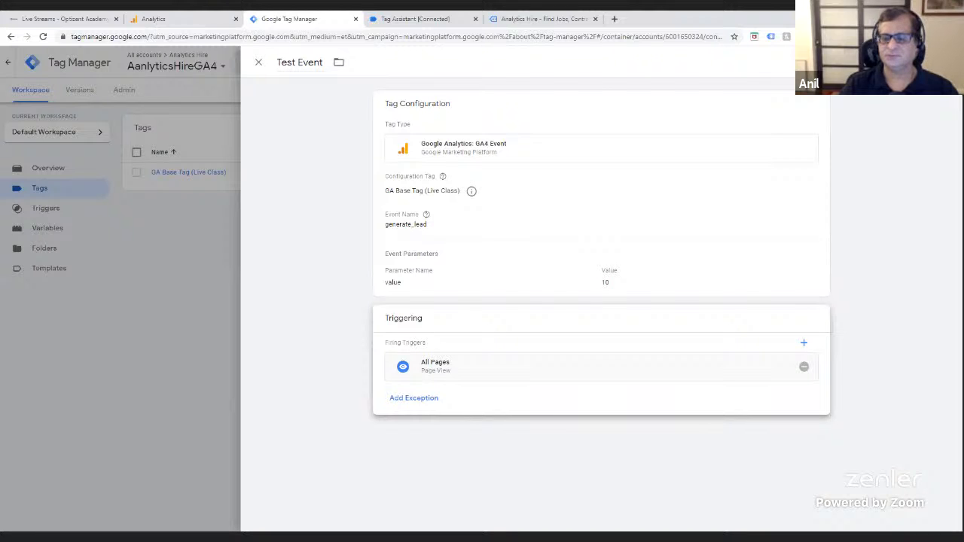
{"action": "left_click", "coordinate": [921, 63]}
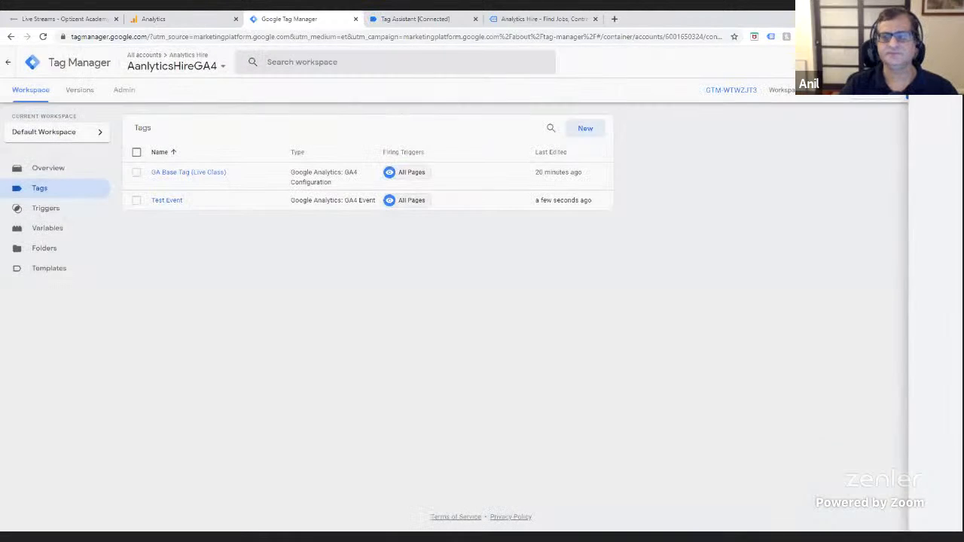
- Submit and publish the workspace changes as a version named "Lead gen"
{"action": "left_click", "coordinate": [942, 98]}
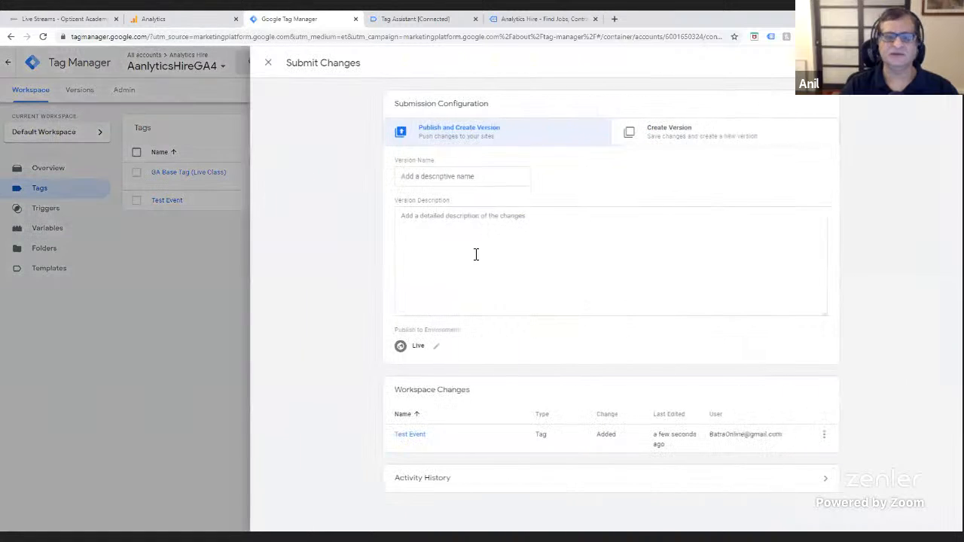
{"action": "left_click", "coordinate": [453, 183]}
{"action": "type", "text": "Lead"}
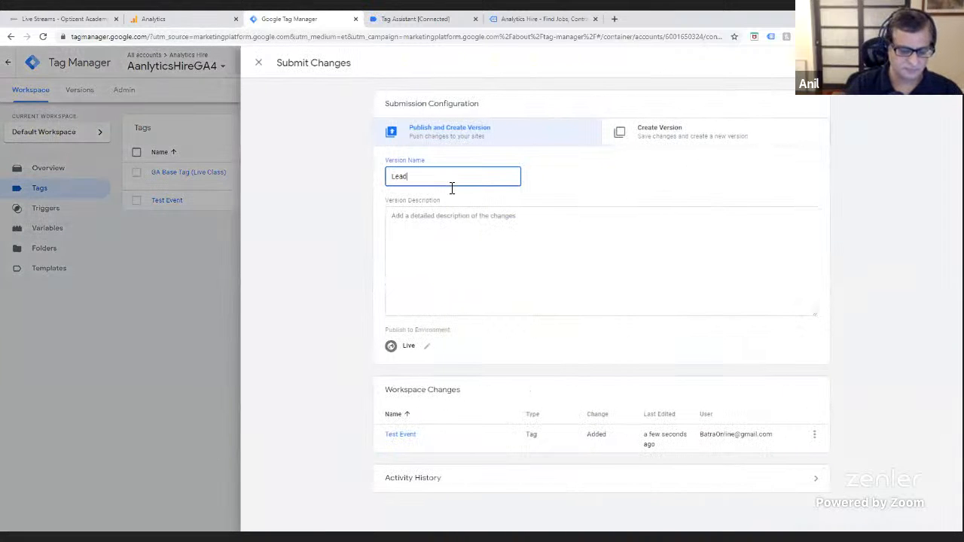
{"action": "type", "text": " gen"}
{"action": "left_click", "coordinate": [926, 64]}
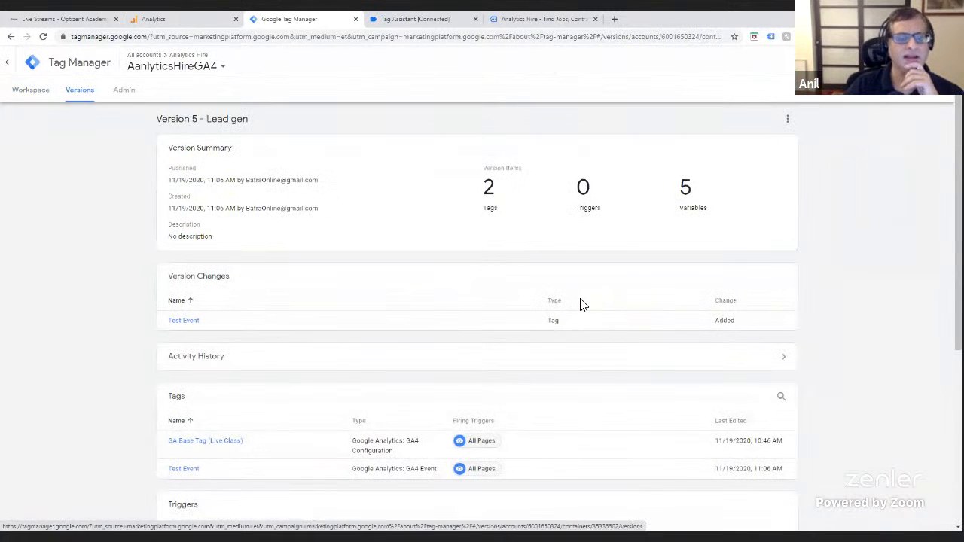
- Reload the AnalyticsHire home page in debug mode, close the web stream details in Google Analytics and open DebugView
{"action": "left_click", "coordinate": [499, 21]}
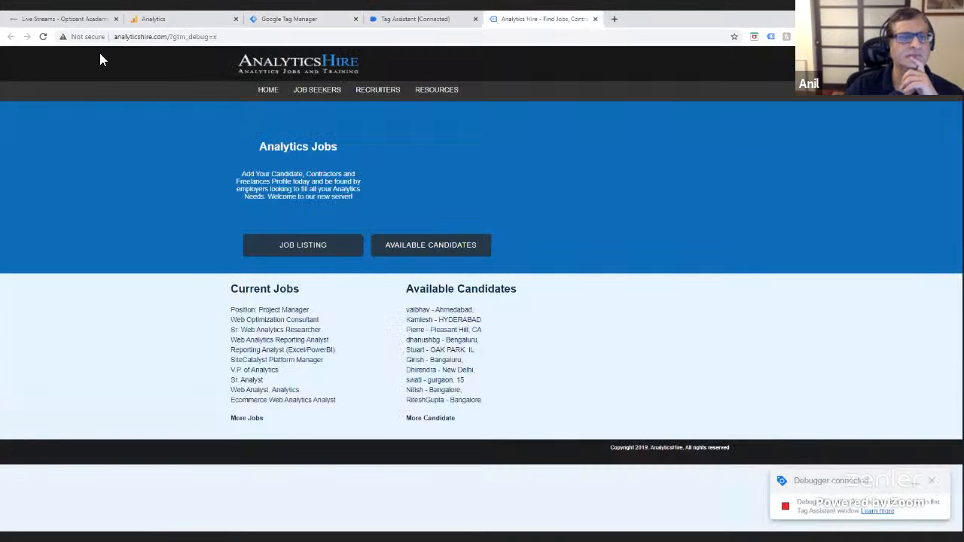
{"action": "left_click", "coordinate": [43, 36]}
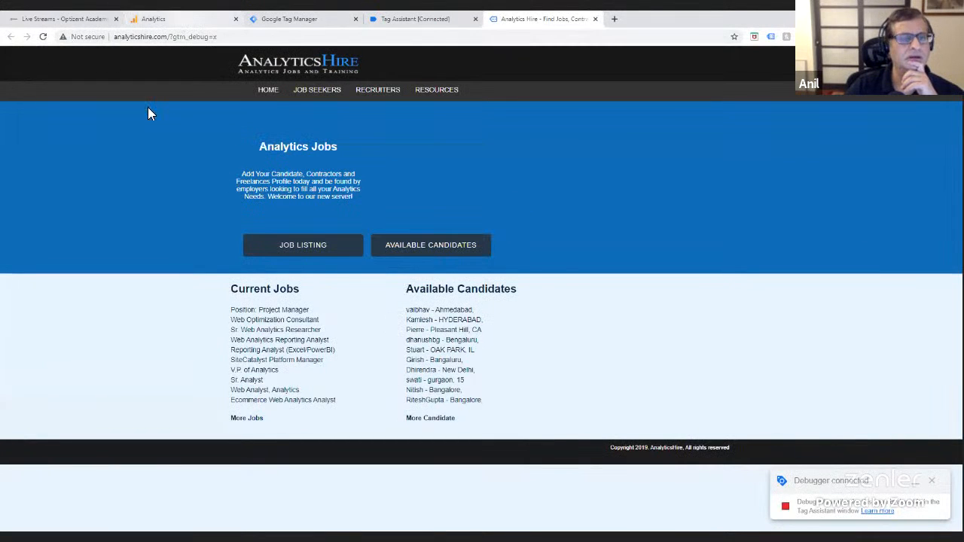
{"action": "left_click", "coordinate": [155, 19]}
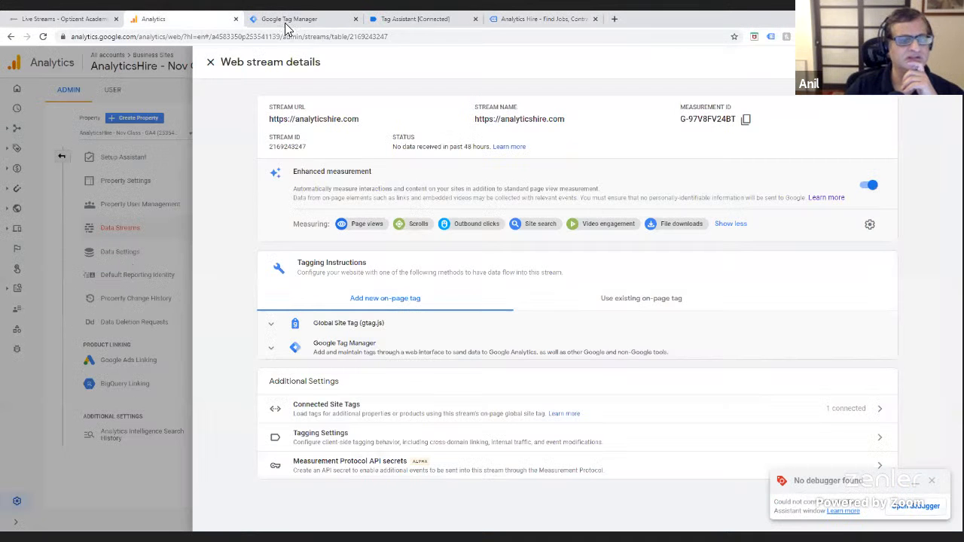
{"action": "left_click", "coordinate": [211, 64]}
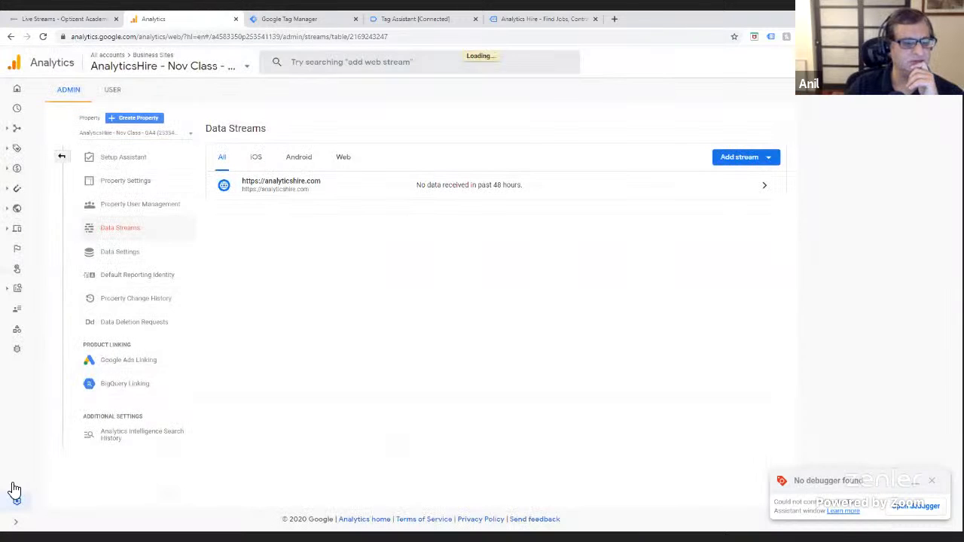
{"action": "left_click", "coordinate": [16, 352]}
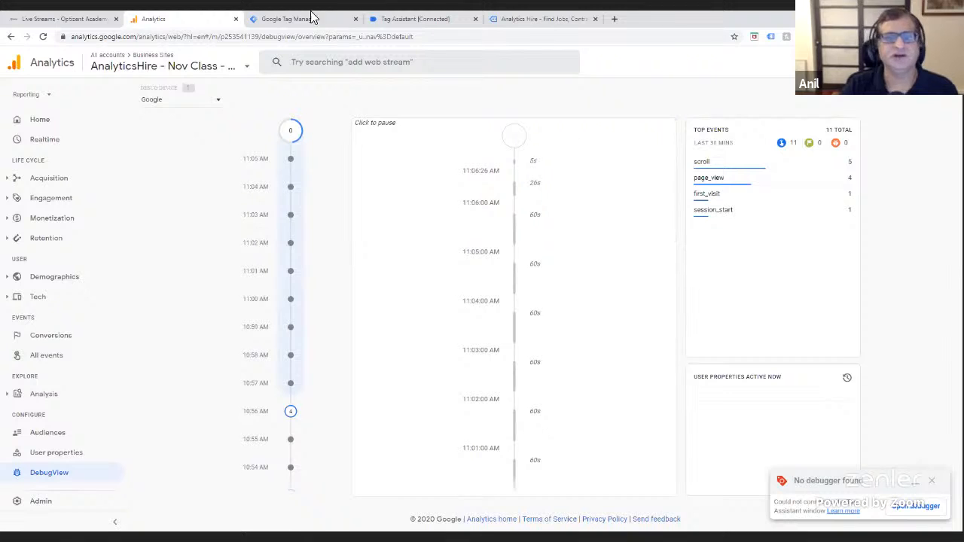
- Check the summary of fired tags in Tag Assistant, look at the AnalyticsHire page and return to DebugView
{"action": "left_click", "coordinate": [399, 18]}
{"action": "left_click", "coordinate": [488, 239]}
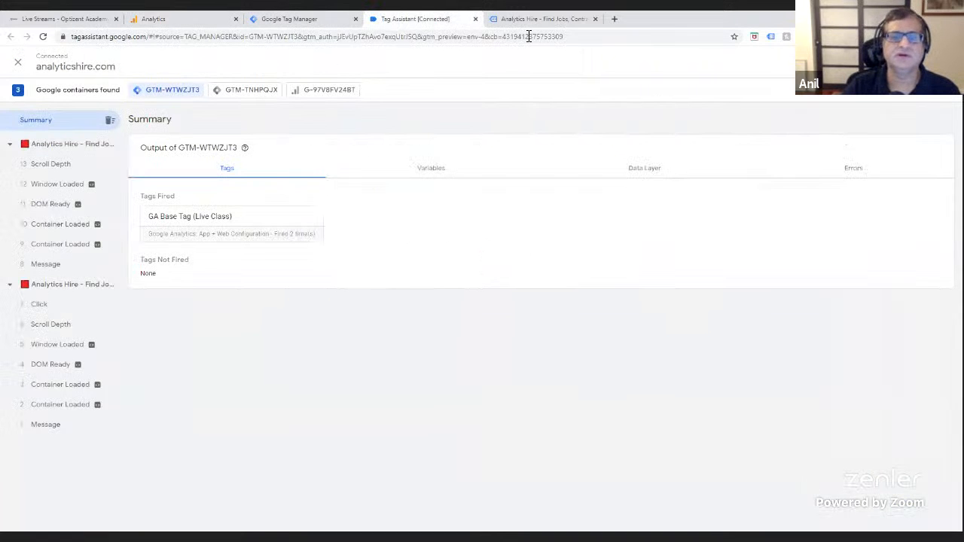
{"action": "left_click", "coordinate": [580, 22]}
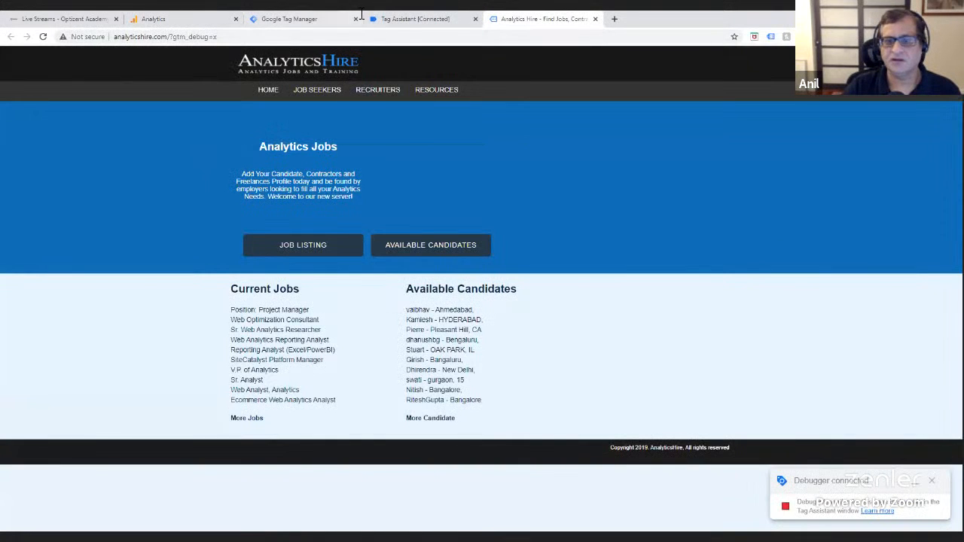
{"action": "left_click", "coordinate": [336, 19]}
{"action": "left_click", "coordinate": [198, 25]}
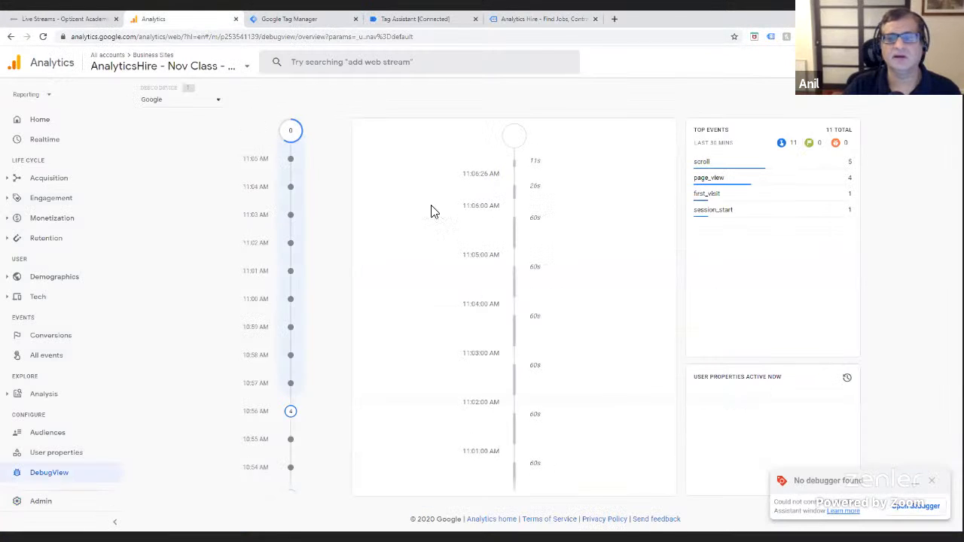
- Reload the AnalyticsHire home page once more and check DebugView in Google Analytics for the generate_lead event
{"action": "left_click", "coordinate": [501, 21]}
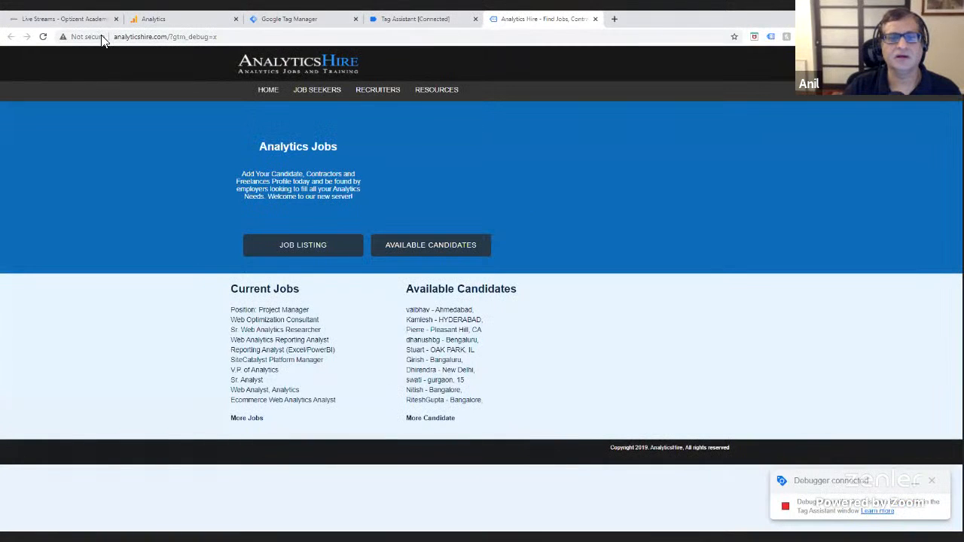
{"action": "left_click", "coordinate": [43, 36]}
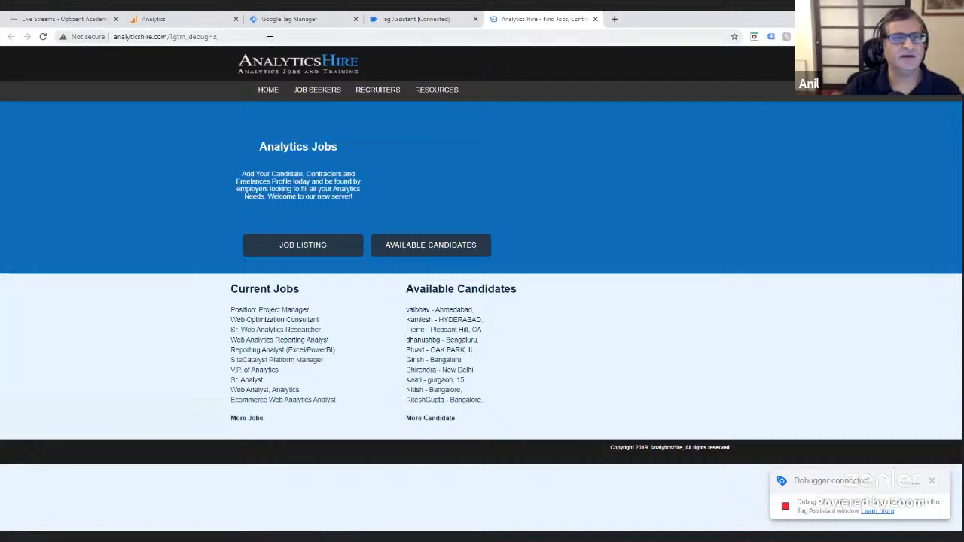
{"action": "left_click", "coordinate": [202, 20]}
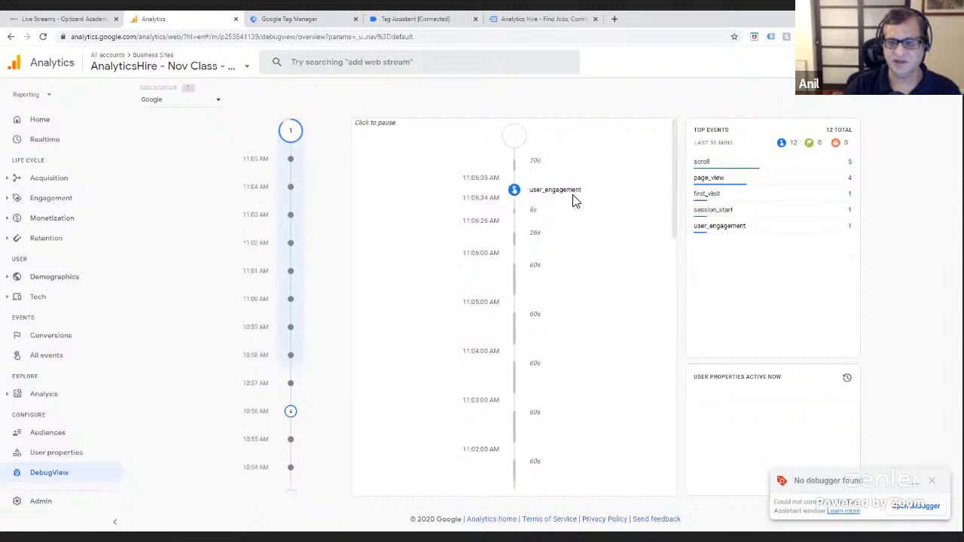
- Examine the event counts by event name in the Realtime overview, reload the report and return to DebugView
{"action": "left_click", "coordinate": [51, 144]}
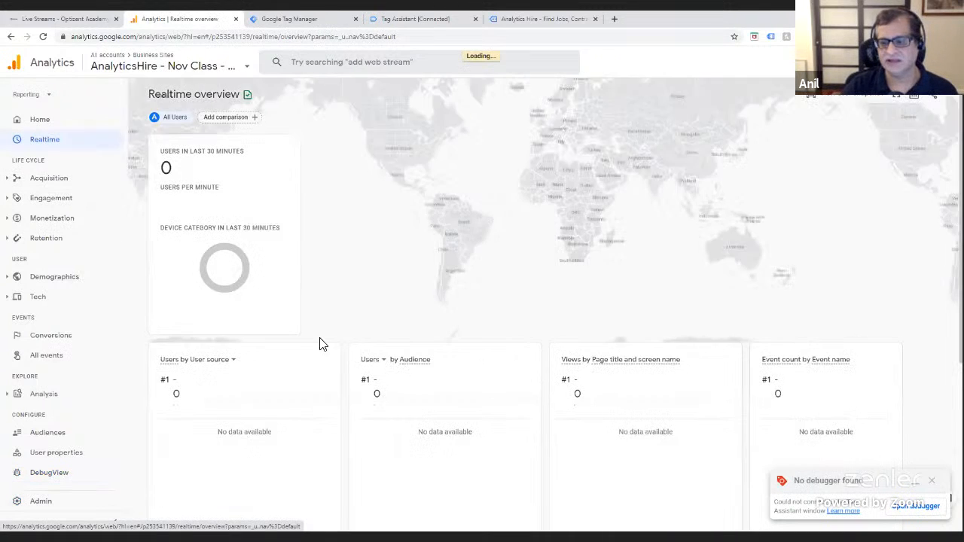
{"action": "scroll", "coordinate": [688, 416], "scroll_direction": "down", "scroll_amount": 1}
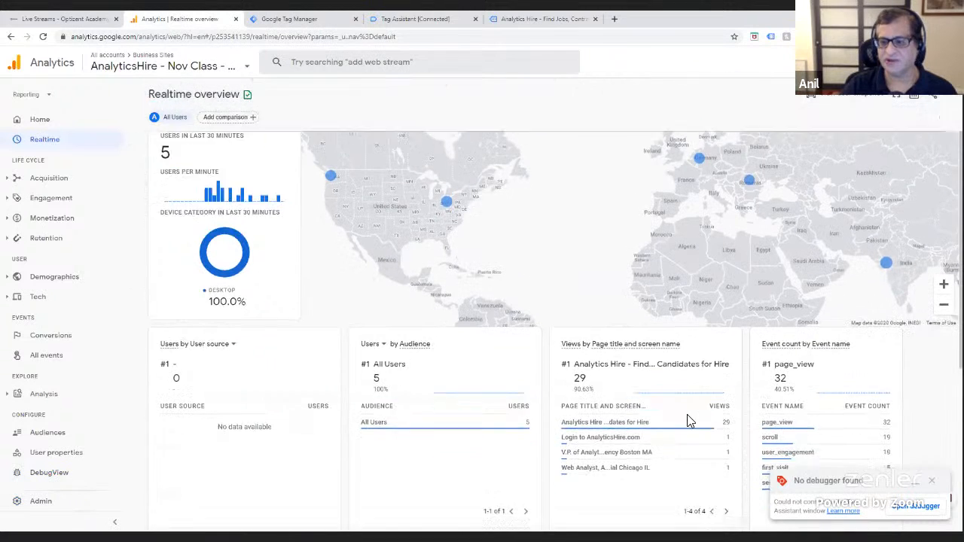
{"action": "scroll", "coordinate": [687, 420], "scroll_direction": "down", "scroll_amount": 2}
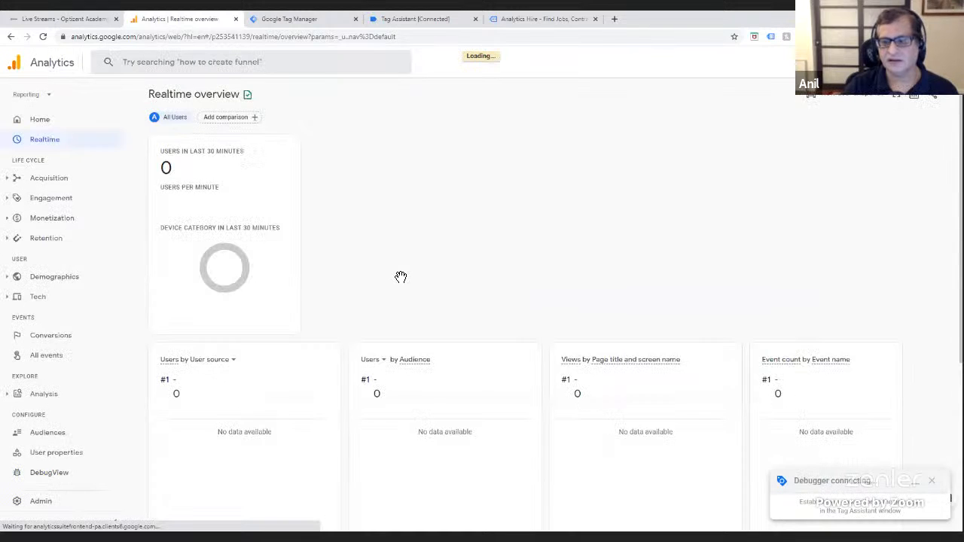
{"action": "scroll", "coordinate": [740, 388], "scroll_direction": "down", "scroll_amount": 2}
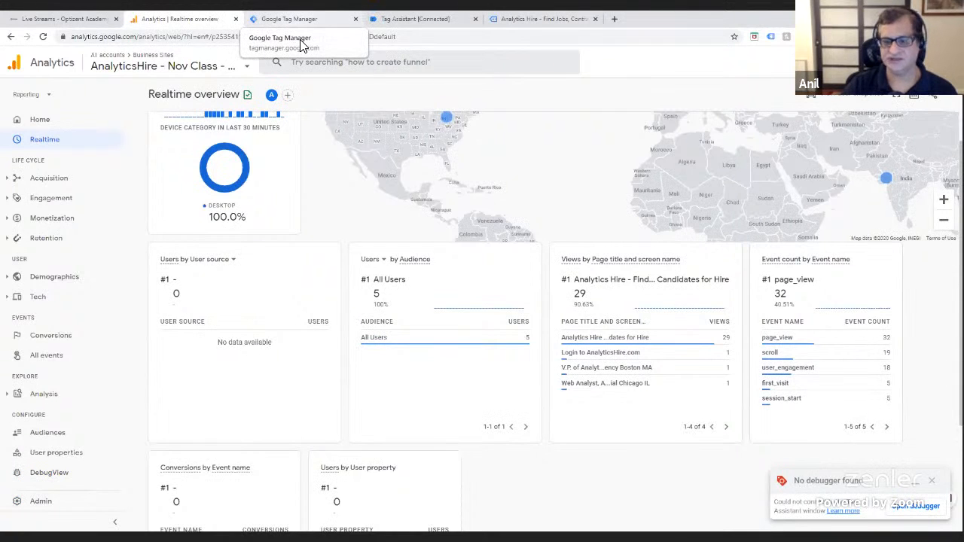
{"action": "left_click", "coordinate": [46, 473]}
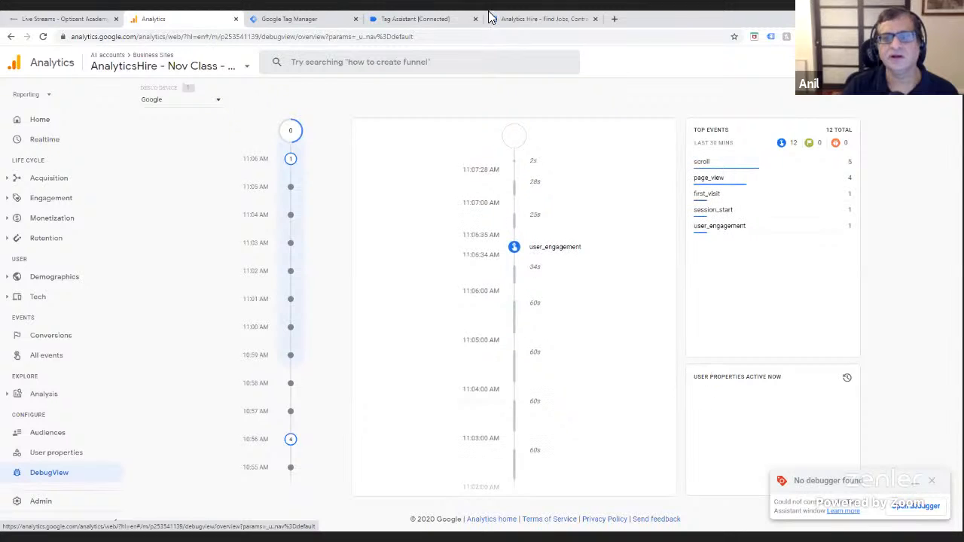
- Look over the published version in Tag Manager, load the AnalyticsHire site's Home page again and return to DebugView
{"action": "left_click", "coordinate": [513, 22]}
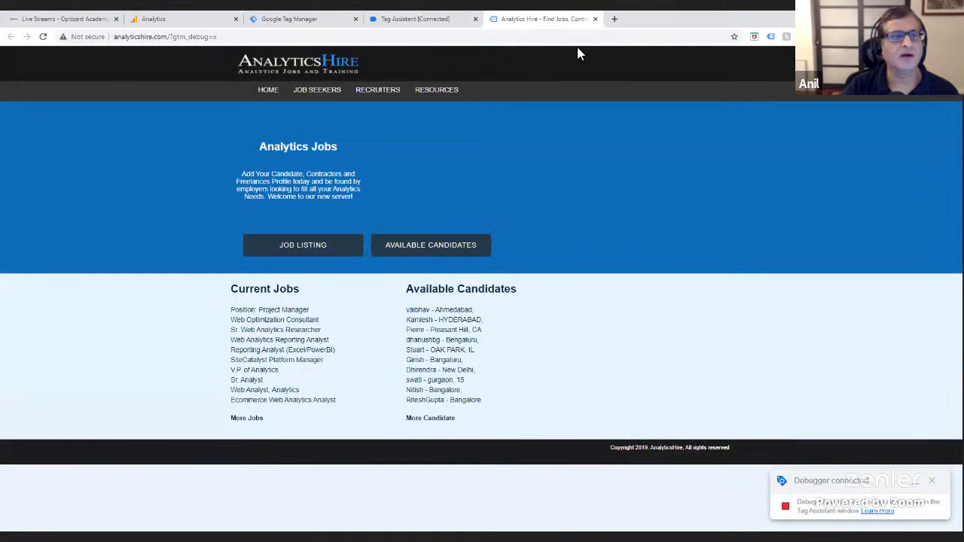
{"action": "left_click", "coordinate": [403, 18]}
{"action": "left_click", "coordinate": [273, 22]}
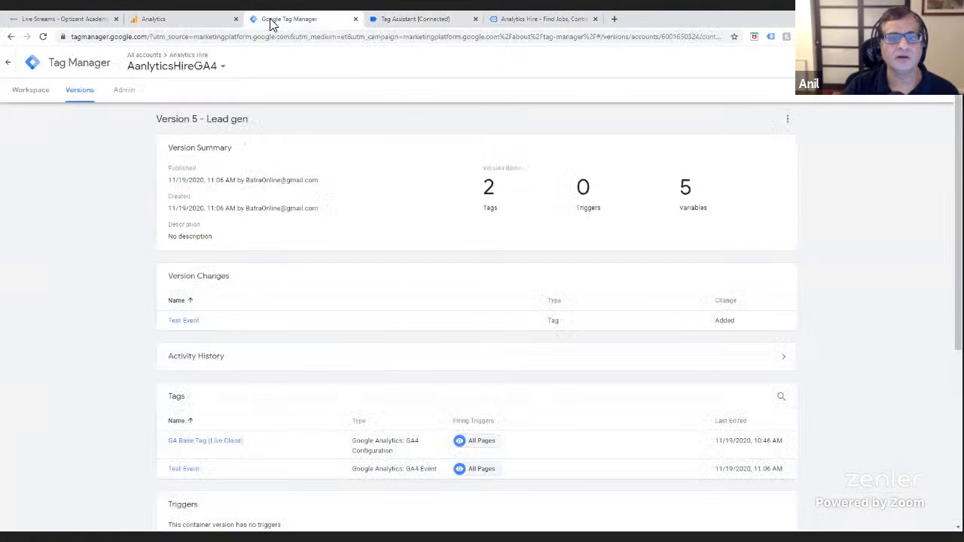
{"action": "left_click", "coordinate": [551, 21]}
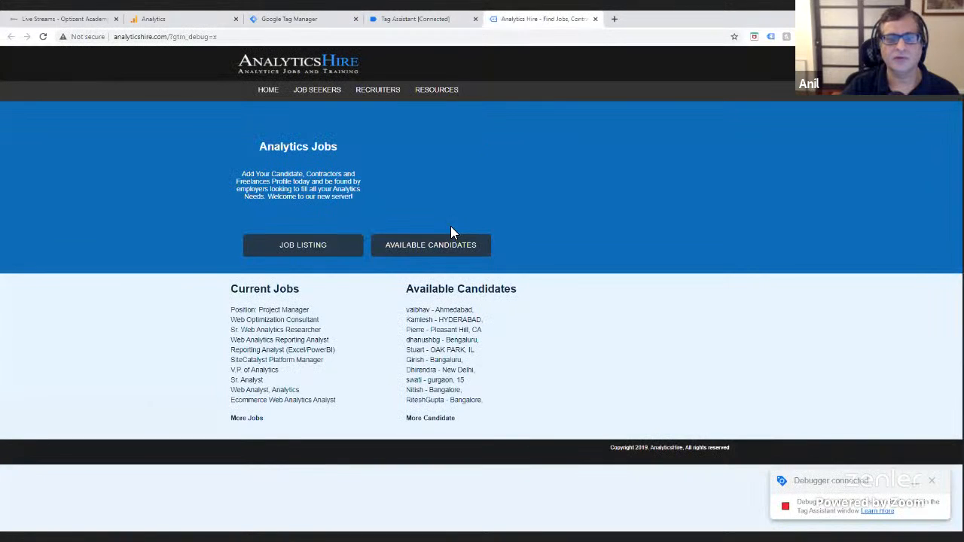
{"action": "left_click", "coordinate": [263, 92]}
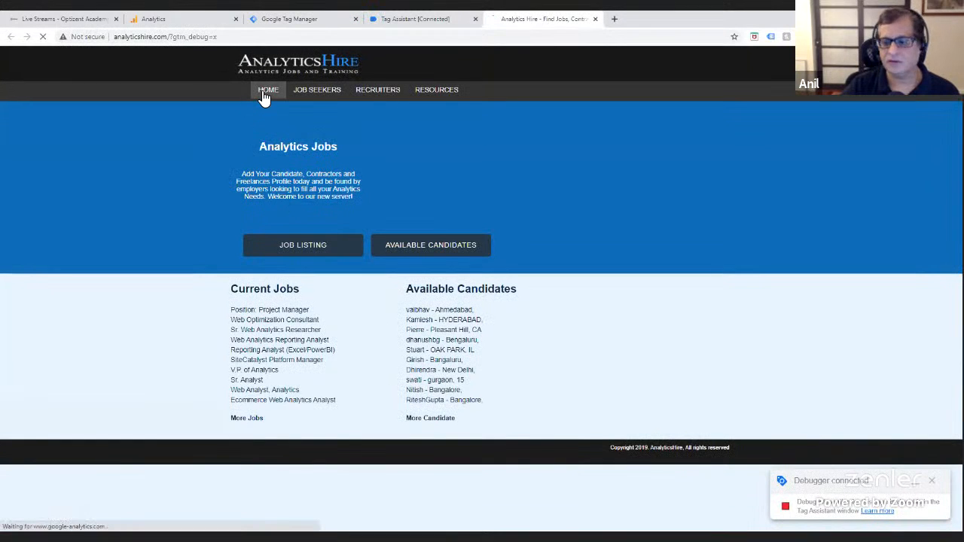
{"action": "left_click", "coordinate": [169, 19]}
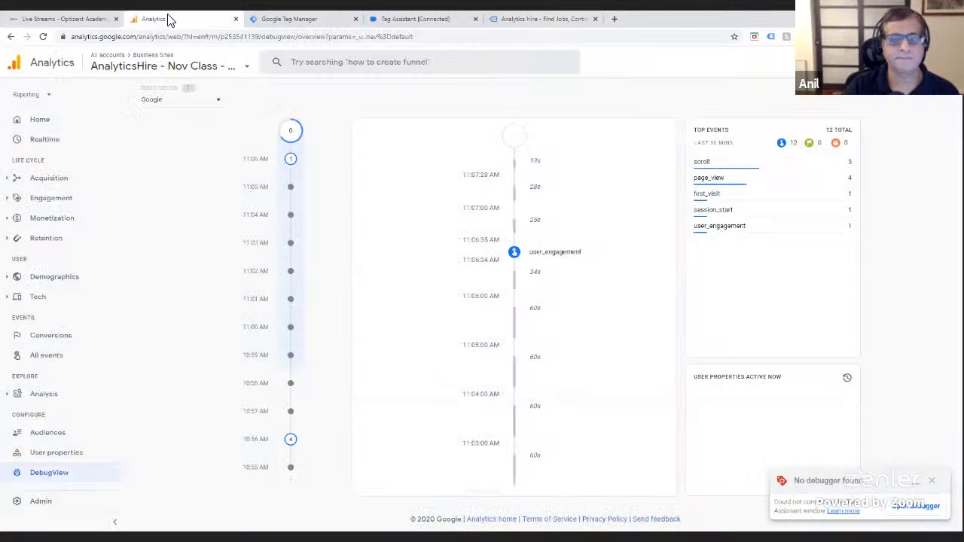
- Inspect the parameters of the user_engagement event in DebugView, resume the event stream and close the details
{"action": "left_click", "coordinate": [541, 257]}
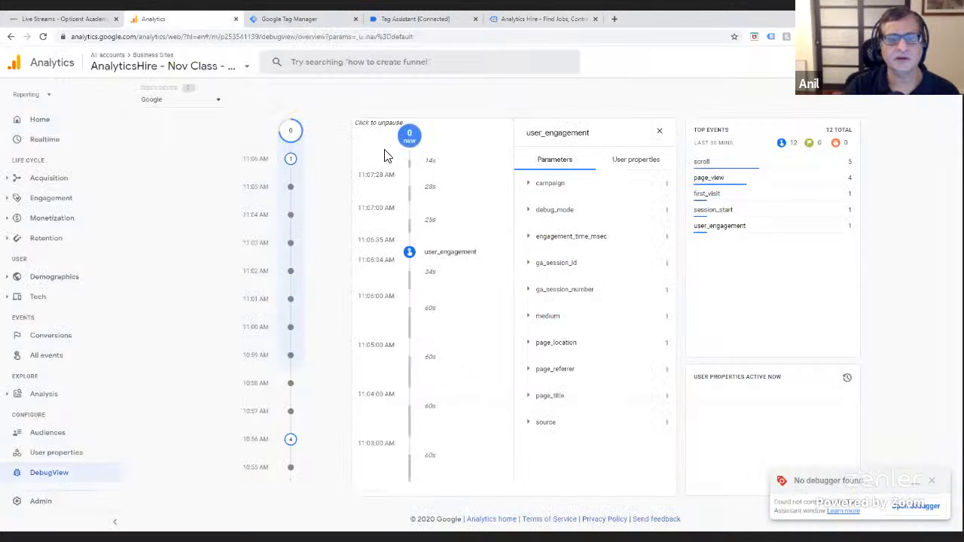
{"action": "left_click", "coordinate": [385, 124]}
{"action": "left_click", "coordinate": [661, 133]}
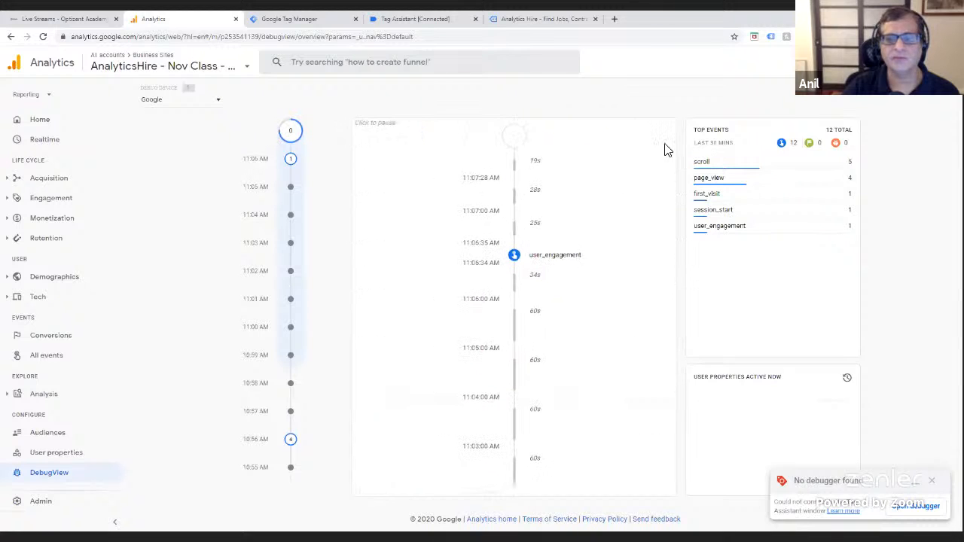
- Check the Realtime overview for generate_lead in the event counts, view its parameters and return to the event list
{"action": "left_click", "coordinate": [42, 140]}
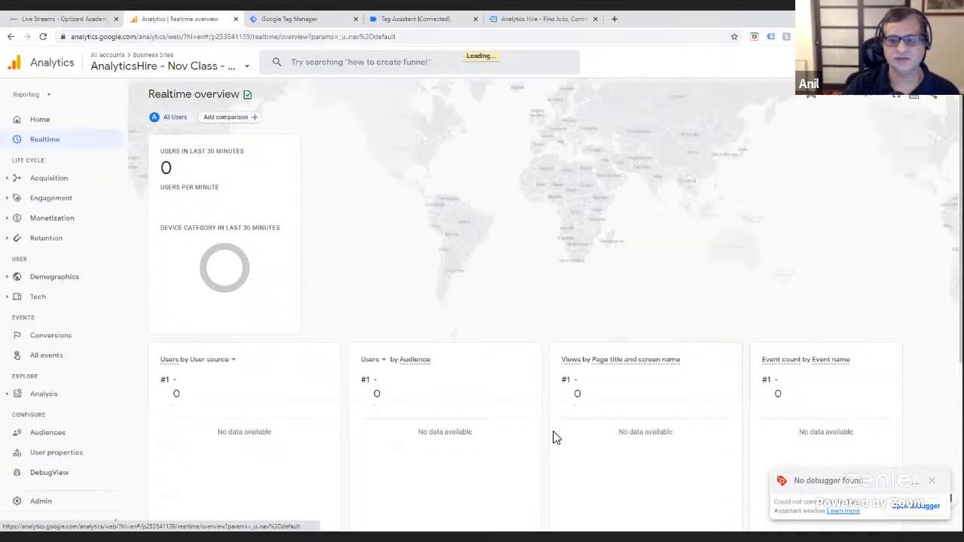
{"action": "scroll", "coordinate": [765, 414], "scroll_direction": "down", "scroll_amount": 2}
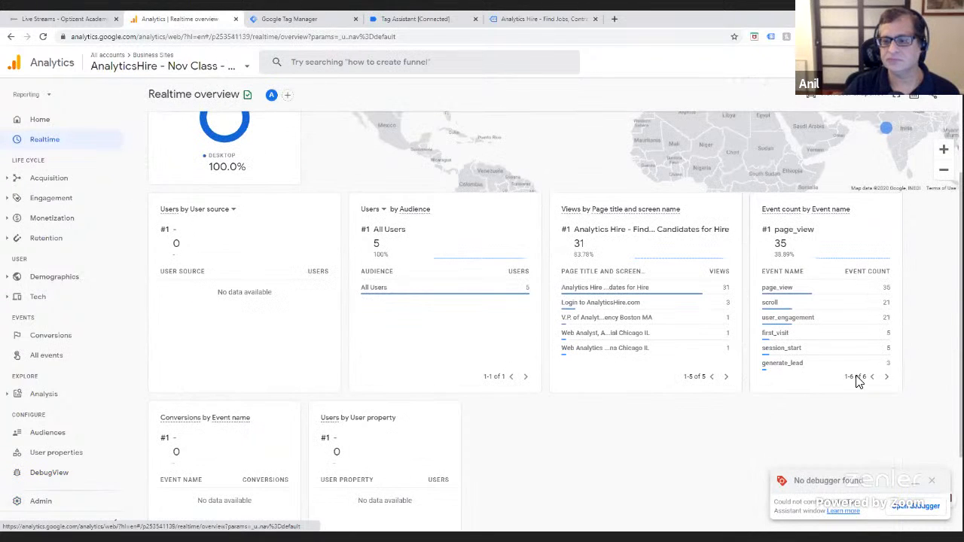
{"action": "left_click", "coordinate": [782, 364]}
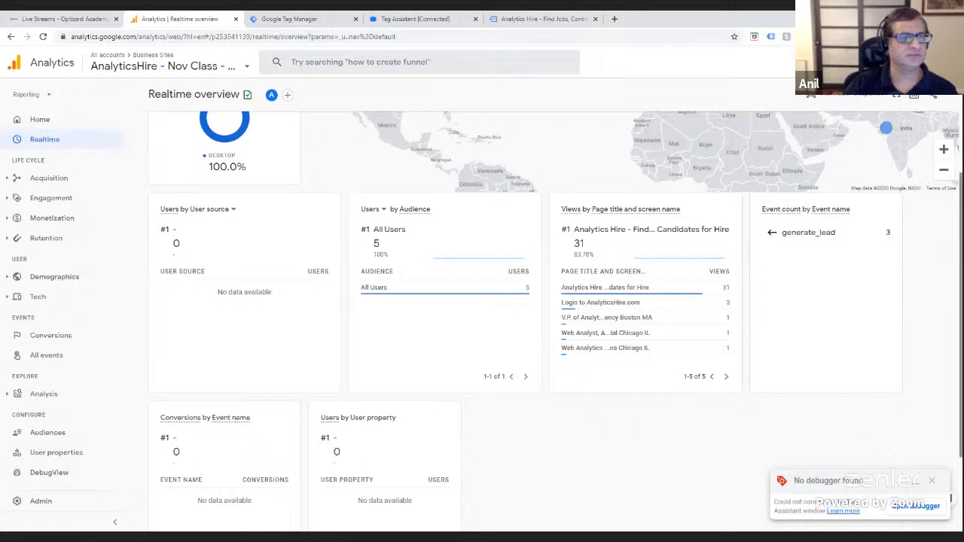
{"action": "left_click", "coordinate": [772, 234]}
{"action": "scroll", "coordinate": [784, 249], "scroll_direction": "down", "scroll_amount": 2}
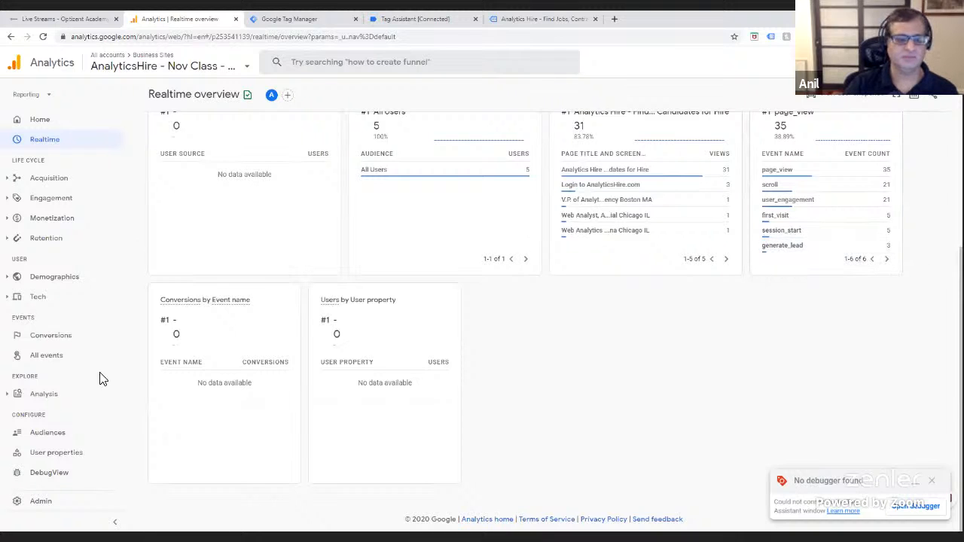
- Open the All events report and apply a custom date range of Nov 18 to Nov 19, 2020
{"action": "left_click", "coordinate": [51, 355]}
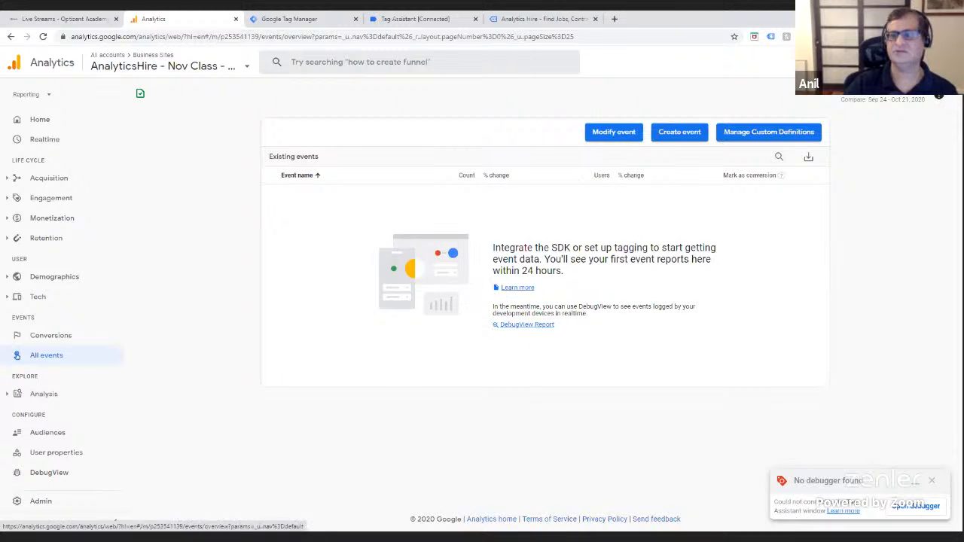
{"action": "left_click", "coordinate": [908, 100]}
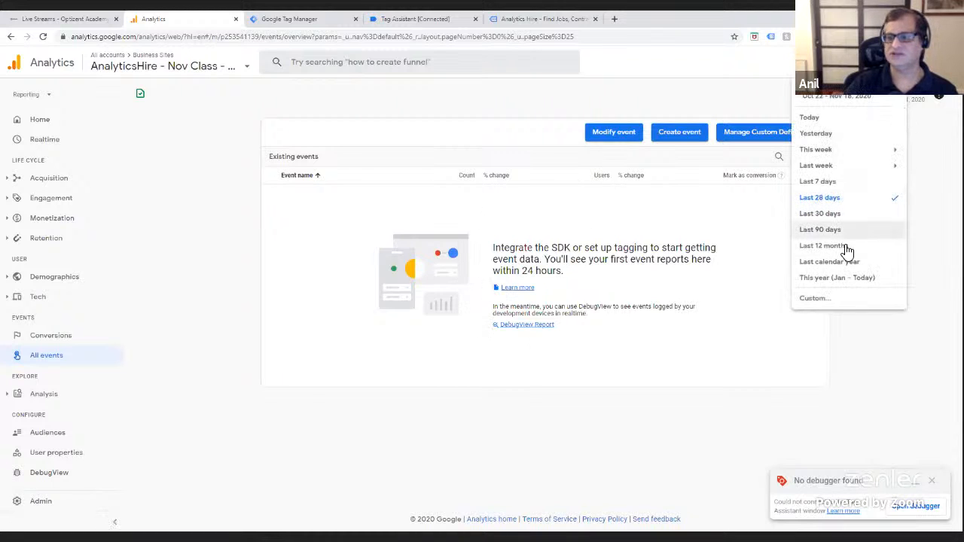
{"action": "left_click", "coordinate": [812, 298]}
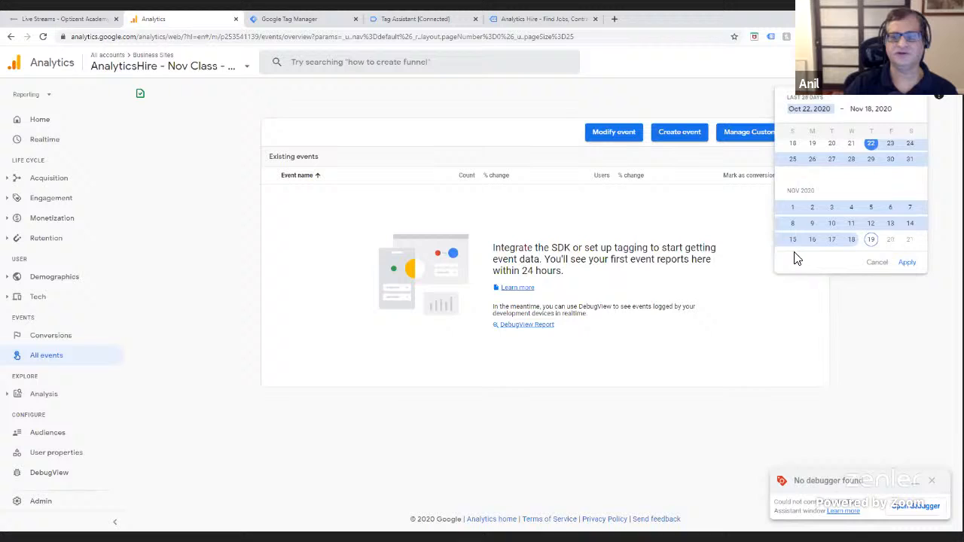
{"action": "left_click", "coordinate": [873, 240]}
{"action": "left_click", "coordinate": [908, 264]}
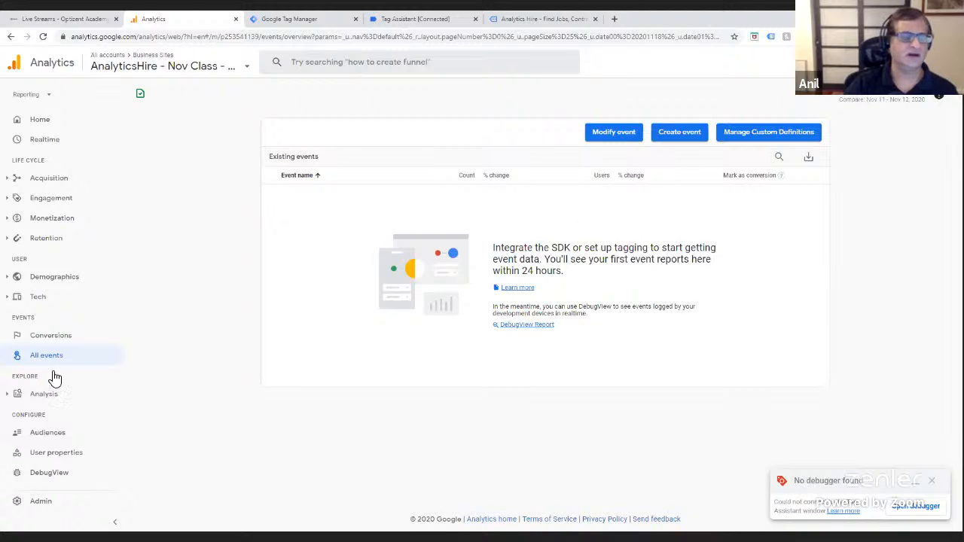
- Return to the Realtime overview, examine the generate_lead event again and review the remaining cards and user map
{"action": "left_click", "coordinate": [46, 142]}
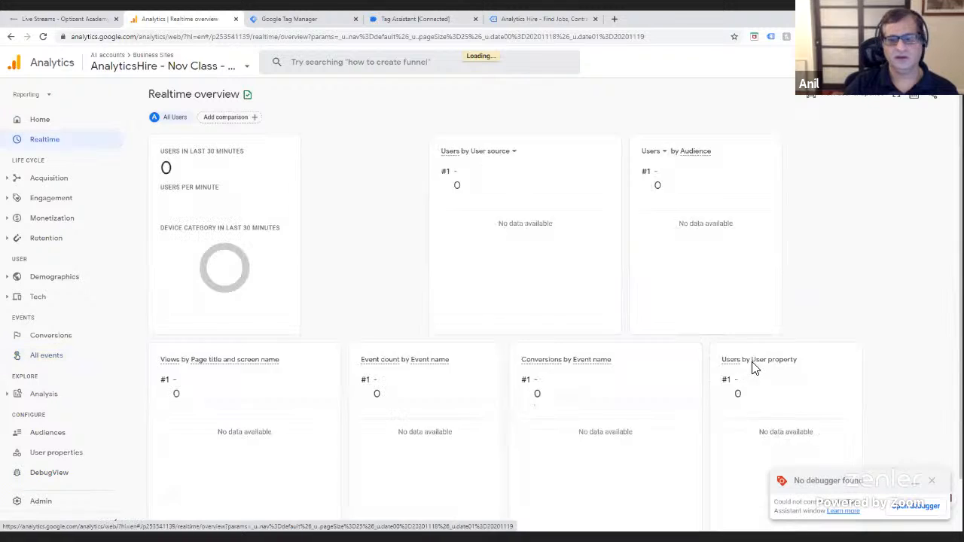
{"action": "scroll", "coordinate": [859, 390], "scroll_direction": "down", "scroll_amount": 1}
{"action": "scroll", "coordinate": [844, 385], "scroll_direction": "down", "scroll_amount": 1}
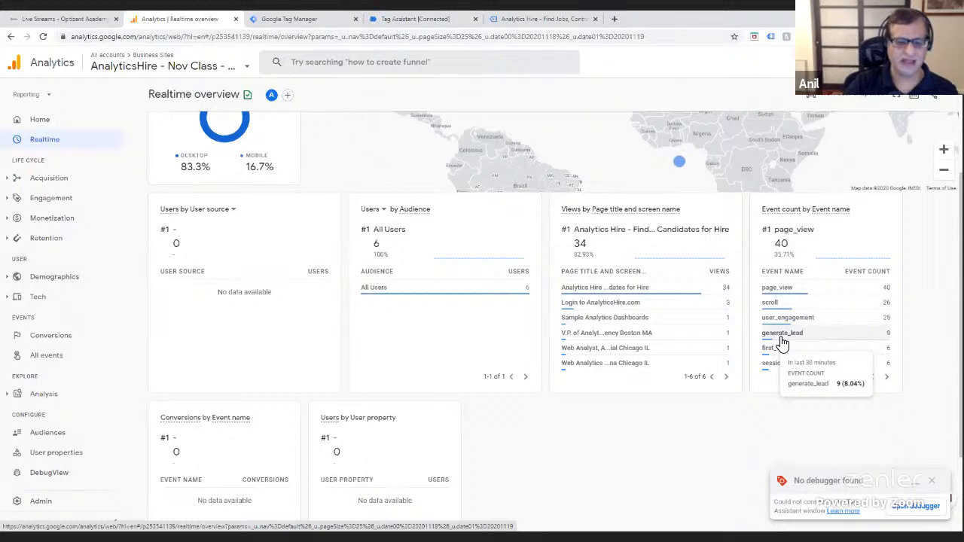
{"action": "left_click", "coordinate": [782, 341]}
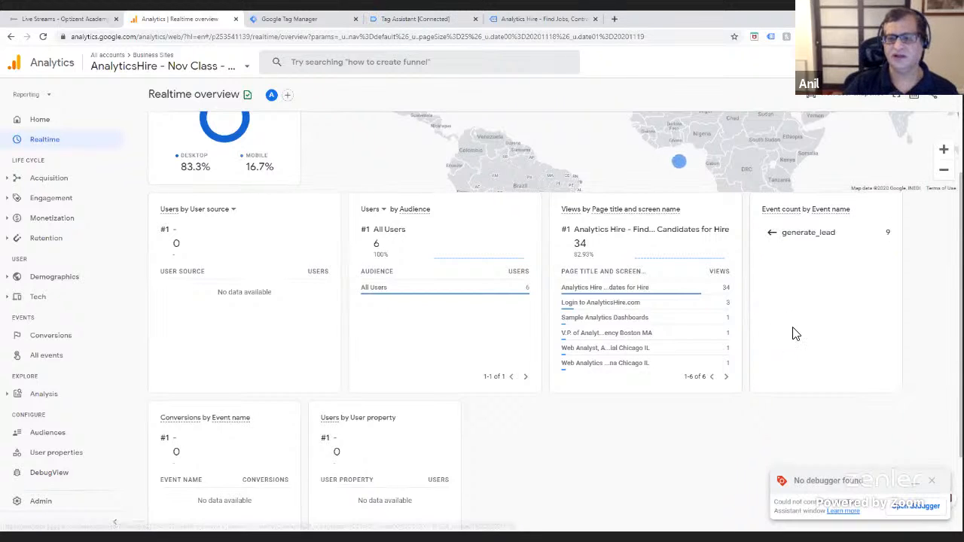
{"action": "left_click", "coordinate": [769, 235]}
{"action": "scroll", "coordinate": [765, 238], "scroll_direction": "down", "scroll_amount": 2}
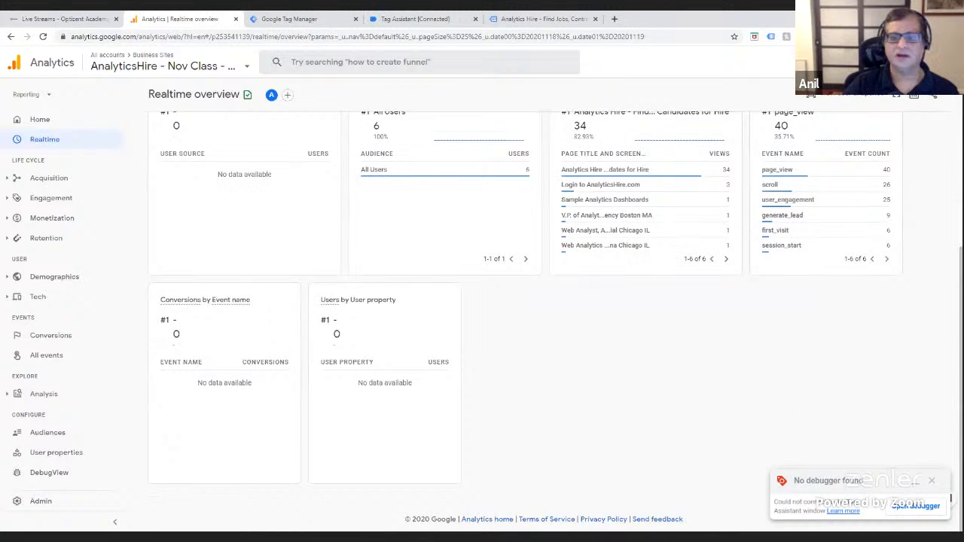
{"action": "scroll", "coordinate": [844, 192], "scroll_direction": "up", "scroll_amount": 3}
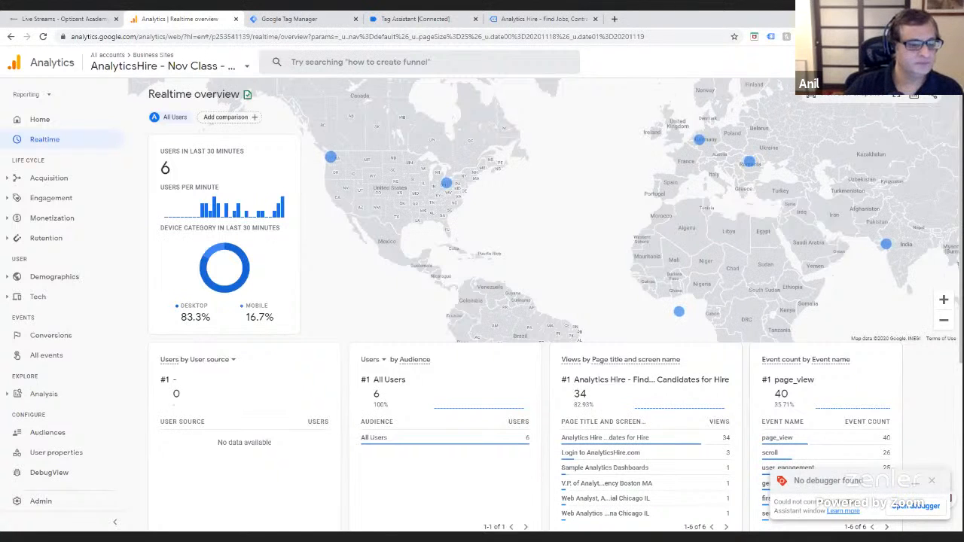
- Return to DebugView, and close the old Tag Assistant session and the AnalyticsHire page connected to it
{"action": "left_click", "coordinate": [51, 479]}
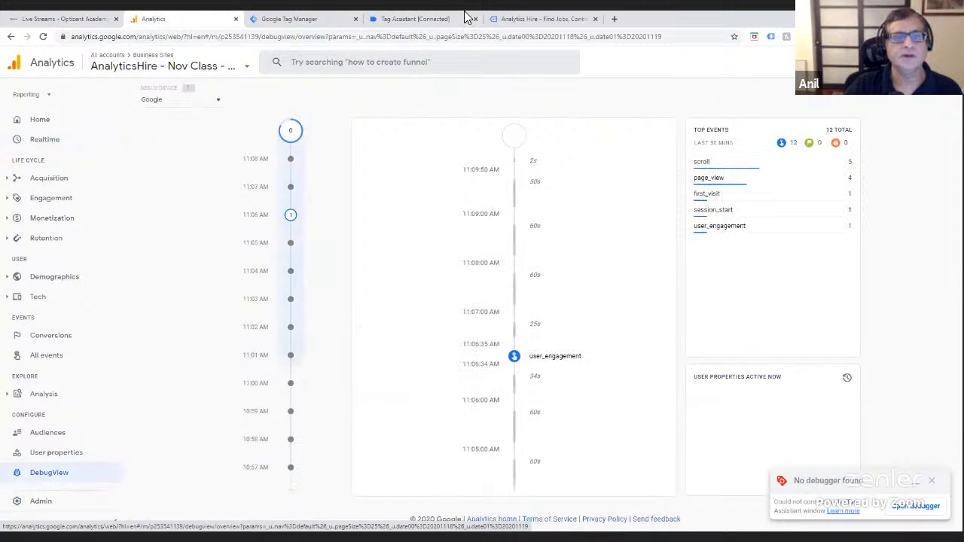
{"action": "left_click", "coordinate": [441, 19]}
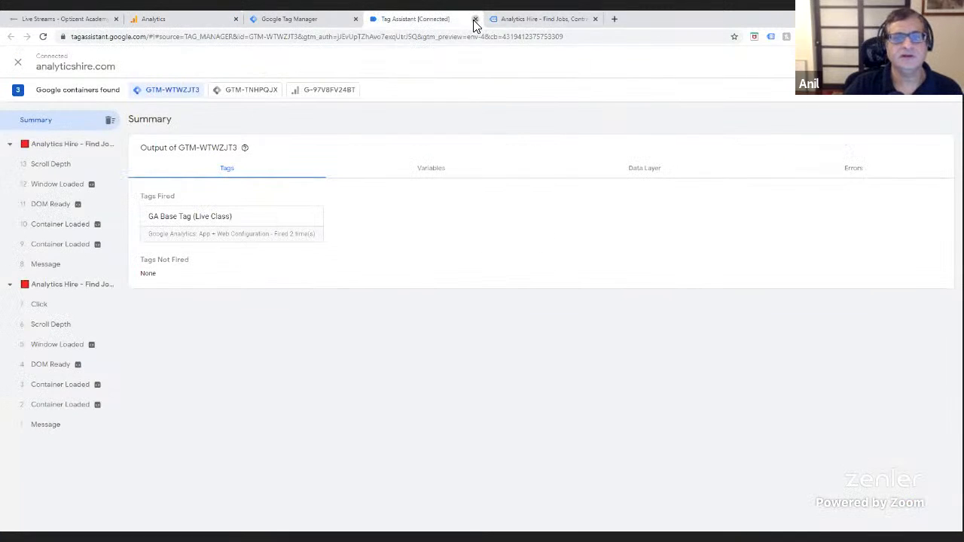
{"action": "left_click", "coordinate": [475, 20]}
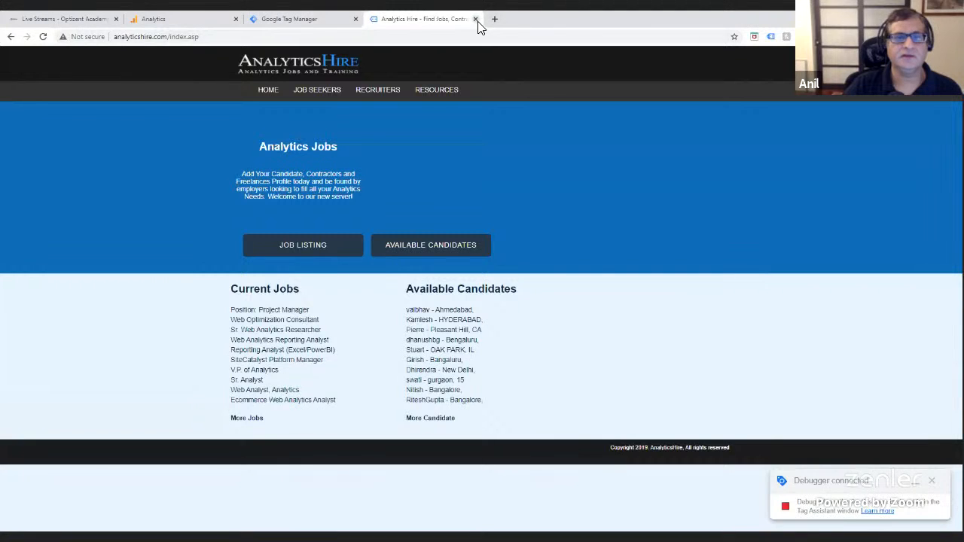
{"action": "left_click", "coordinate": [476, 19]}
- Start a new preview session from the Tag Manager workspace and connect Tag Assistant to analyticshire.com
{"action": "left_click", "coordinate": [30, 91]}
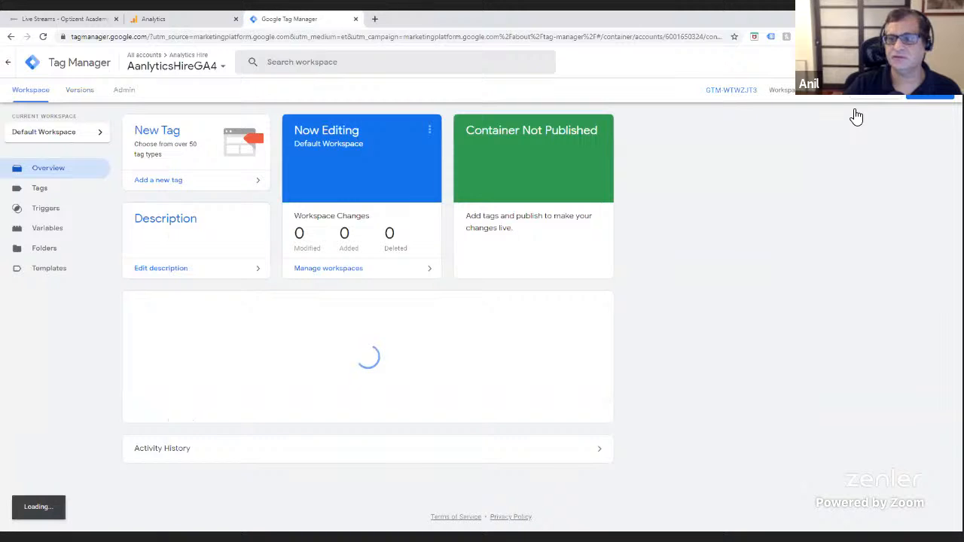
{"action": "left_click", "coordinate": [857, 116]}
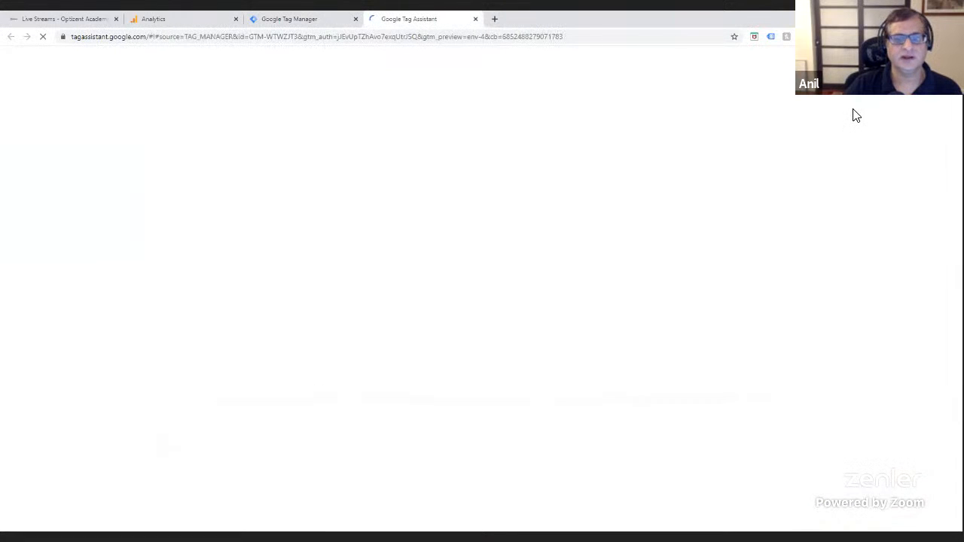
{"action": "left_click", "coordinate": [494, 316]}
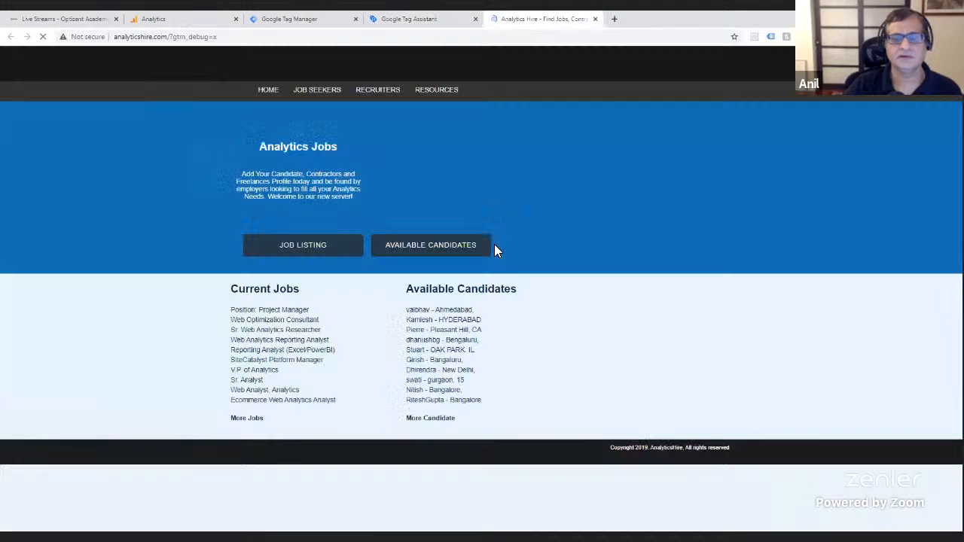
{"action": "left_click", "coordinate": [410, 21]}
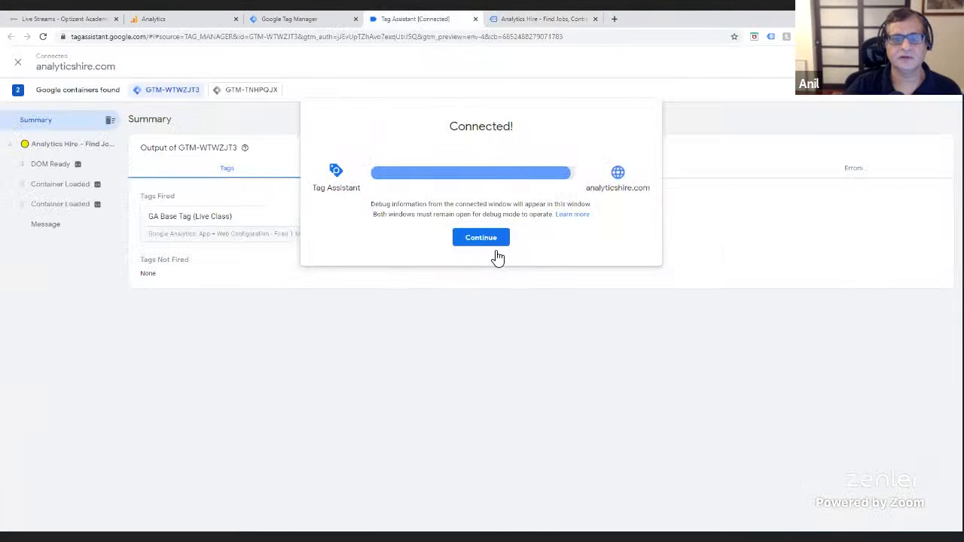
{"action": "left_click", "coordinate": [483, 239]}
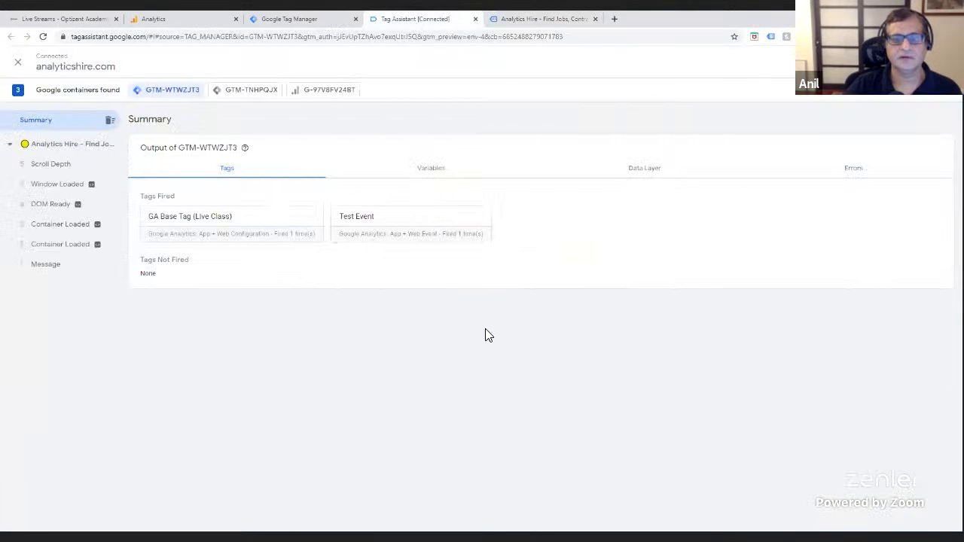
- Examine the generate_lead event in DebugView, including its value, source and page_title parameters, and review earlier events in the timeline
{"action": "left_click", "coordinate": [183, 21]}
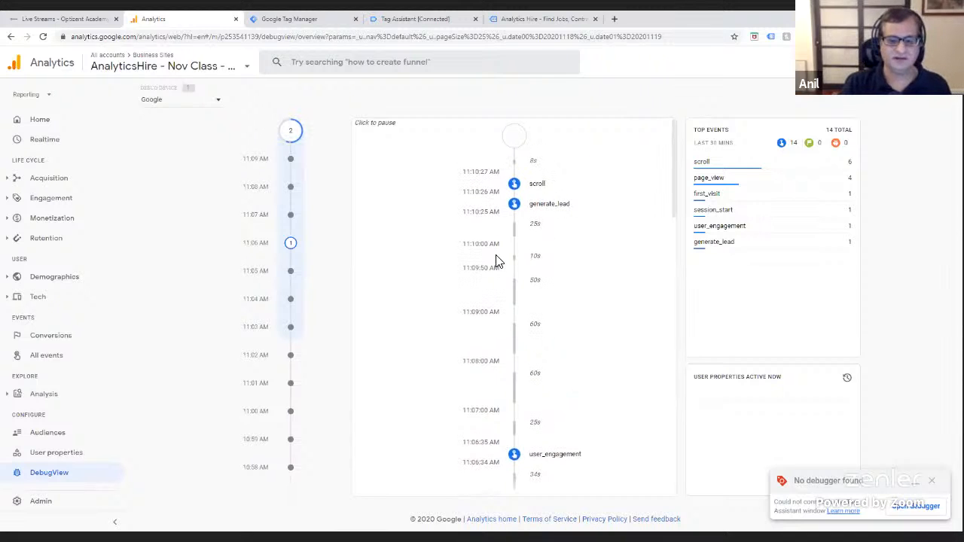
{"action": "left_click", "coordinate": [554, 215]}
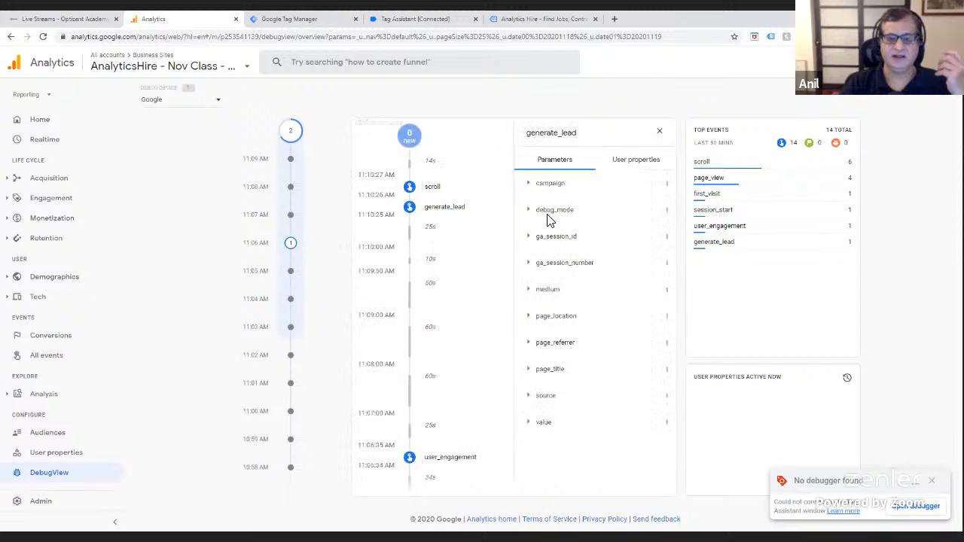
{"action": "left_click", "coordinate": [532, 431]}
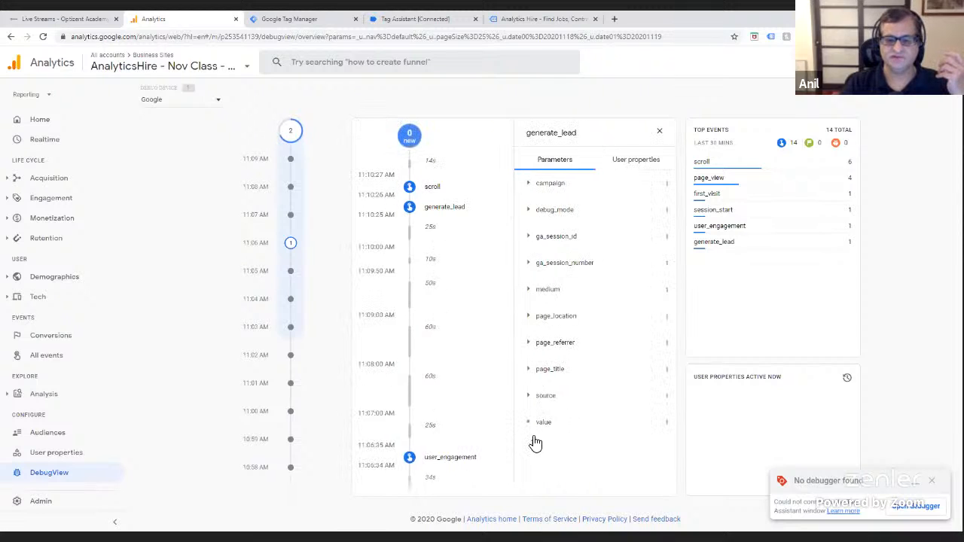
{"action": "left_click_drag", "start_coordinate": [536, 444], "coordinate": [560, 443]}
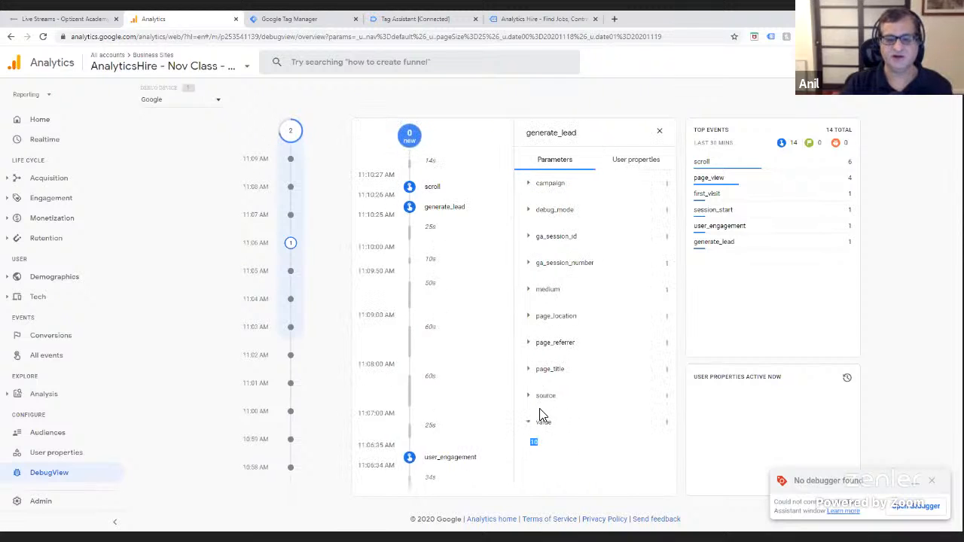
{"action": "left_click", "coordinate": [530, 397]}
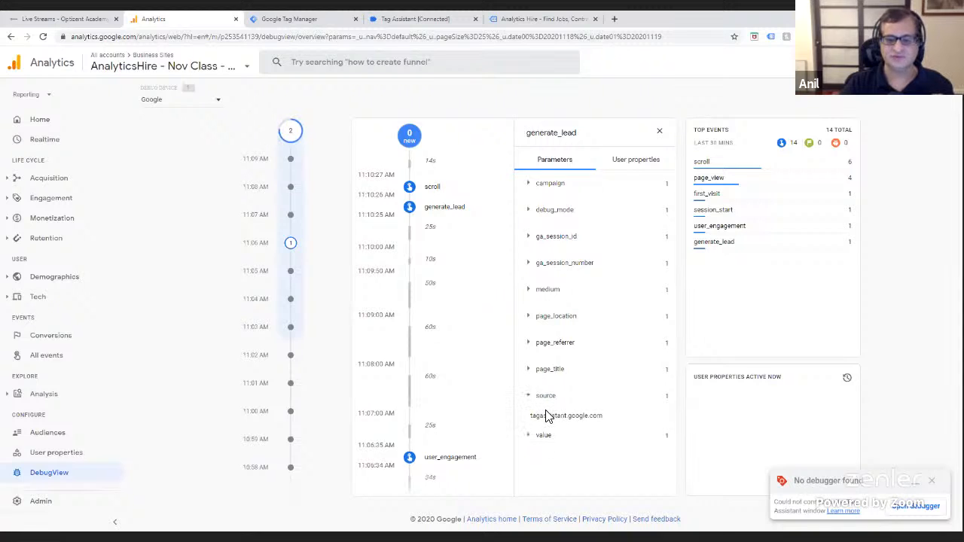
{"action": "left_click", "coordinate": [533, 369]}
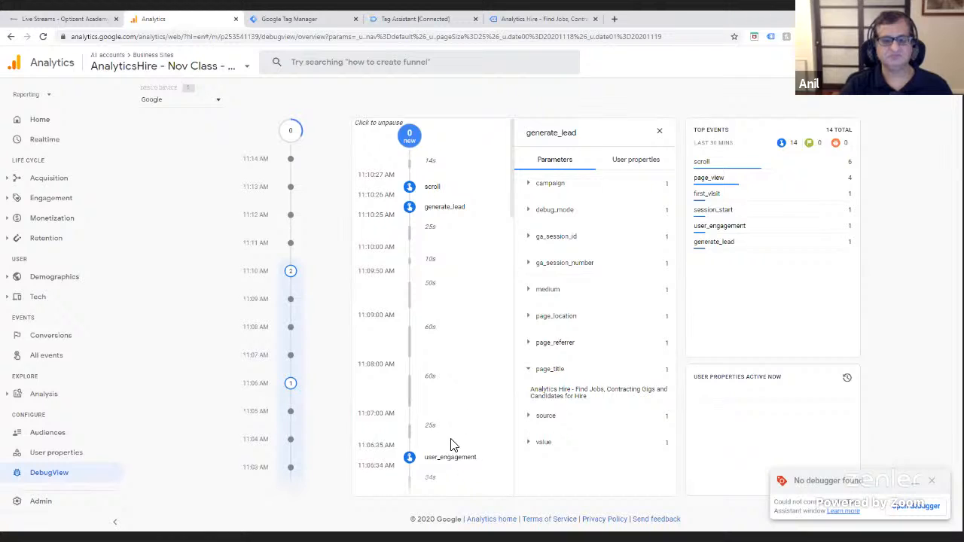
{"action": "scroll", "coordinate": [505, 218], "scroll_direction": "down", "scroll_amount": 10}
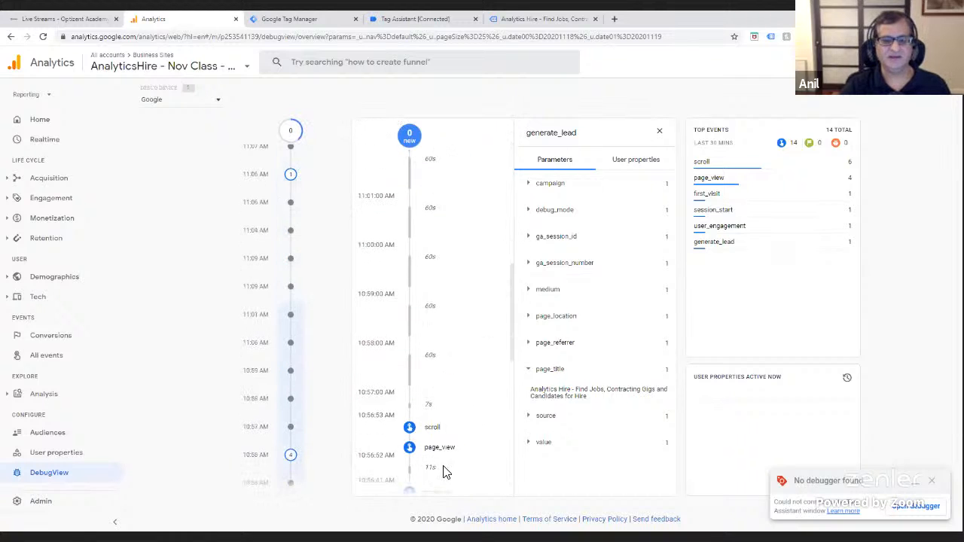
- Review the earlier events in the DebugView timeline and inspect the parameters of page_view, scroll and session_start
{"action": "scroll", "coordinate": [471, 293], "scroll_direction": "down", "scroll_amount": 5}
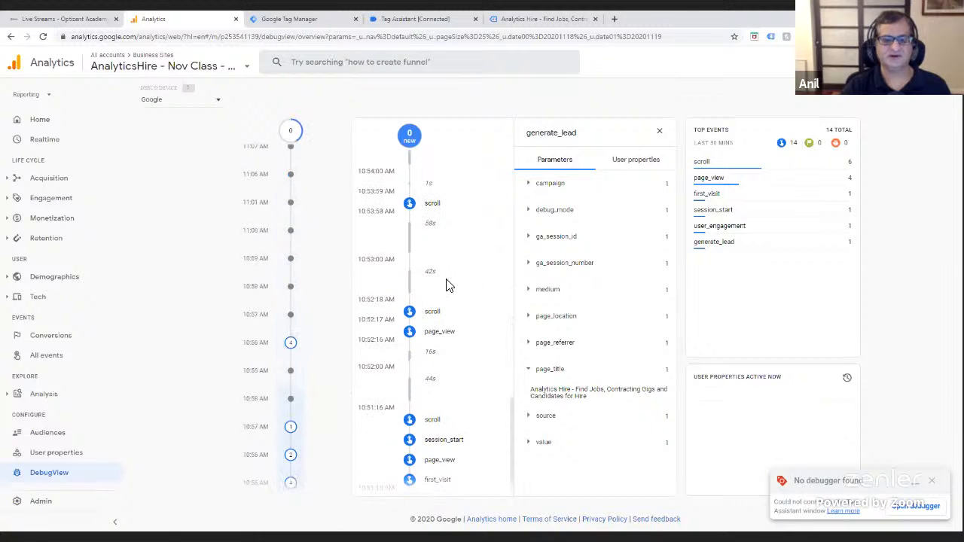
{"action": "scroll", "coordinate": [453, 262], "scroll_direction": "up", "scroll_amount": 1}
{"action": "scroll", "coordinate": [457, 274], "scroll_direction": "down", "scroll_amount": 1}
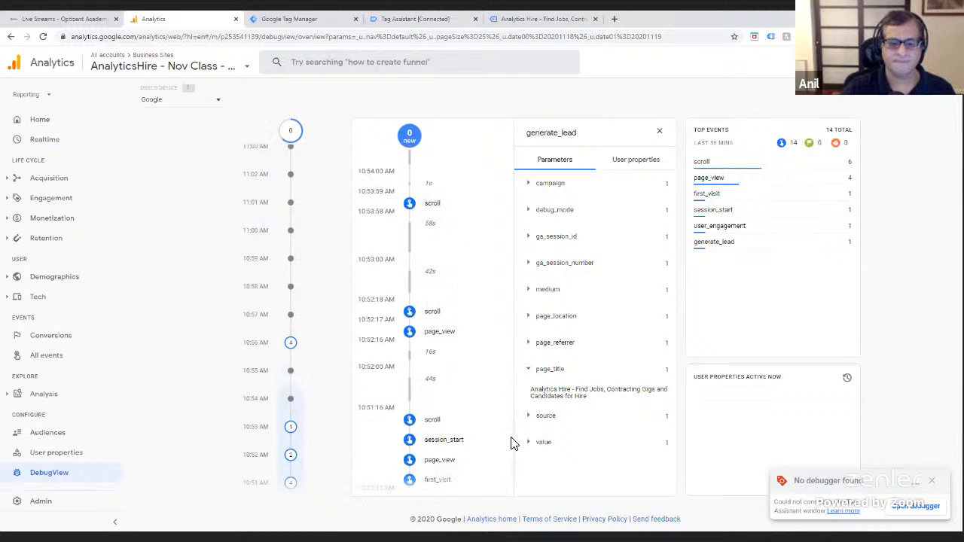
{"action": "scroll", "coordinate": [498, 417], "scroll_direction": "up", "scroll_amount": 2}
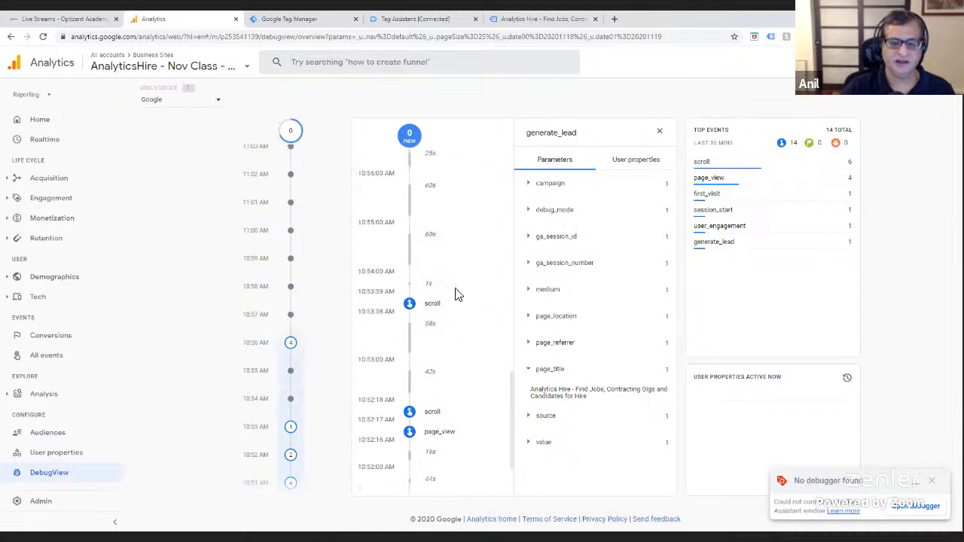
{"action": "scroll", "coordinate": [447, 236], "scroll_direction": "down", "scroll_amount": 2}
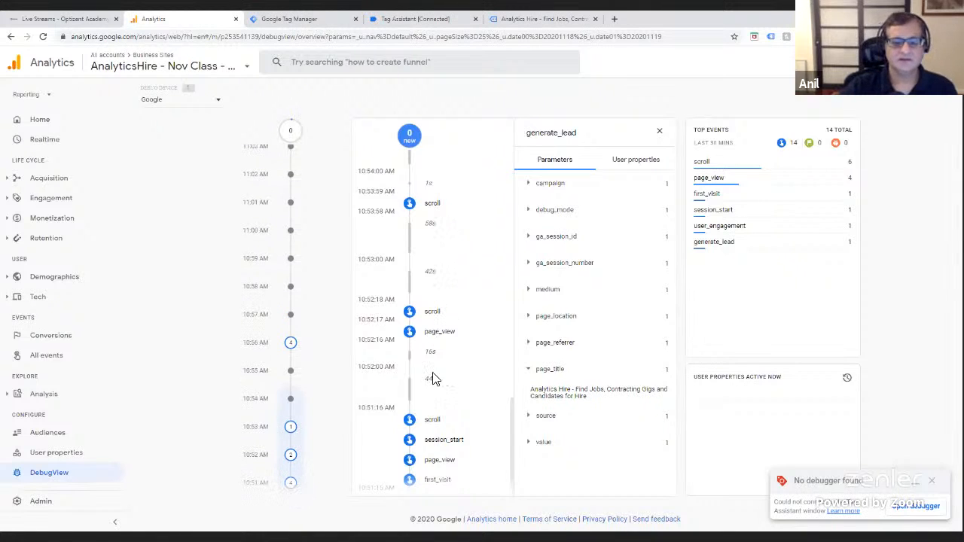
{"action": "left_click", "coordinate": [442, 334]}
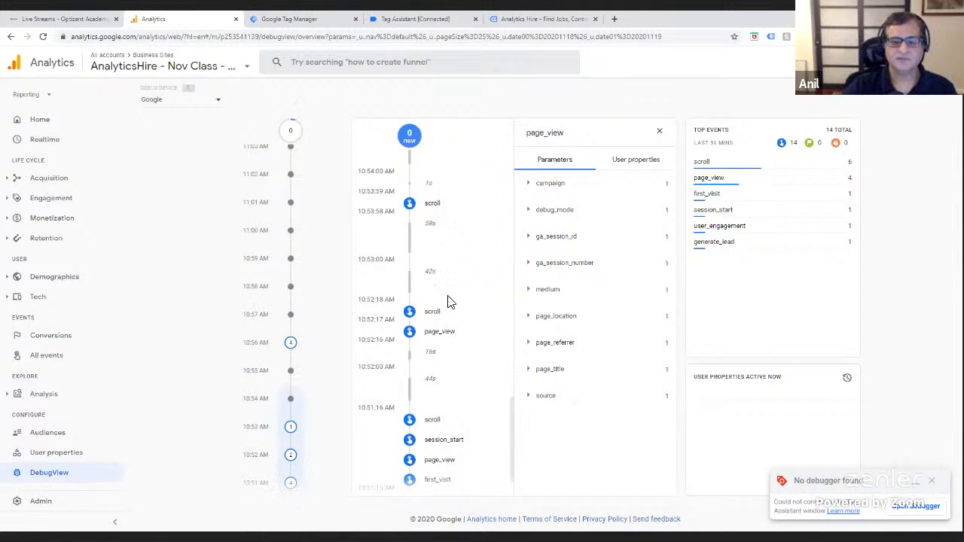
{"action": "left_click", "coordinate": [433, 206]}
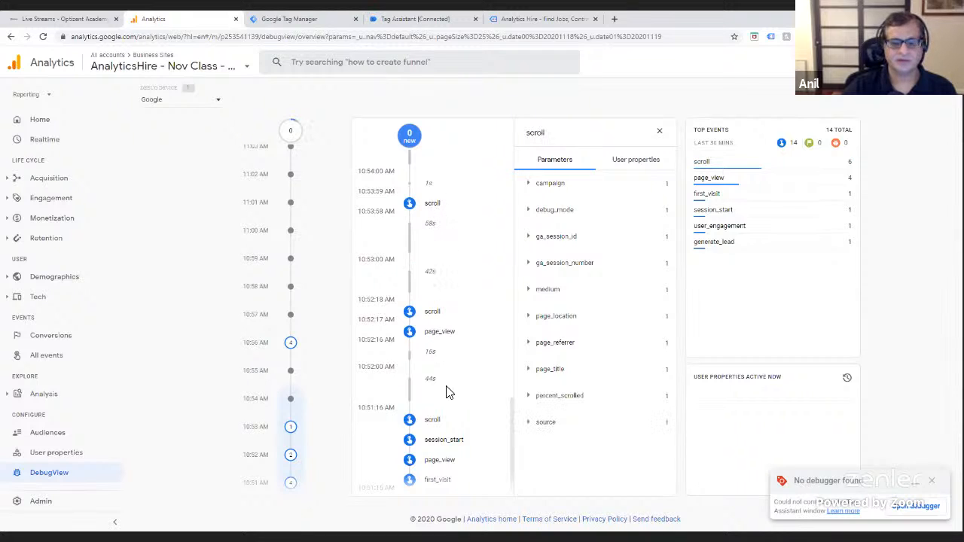
{"action": "left_click", "coordinate": [454, 444]}
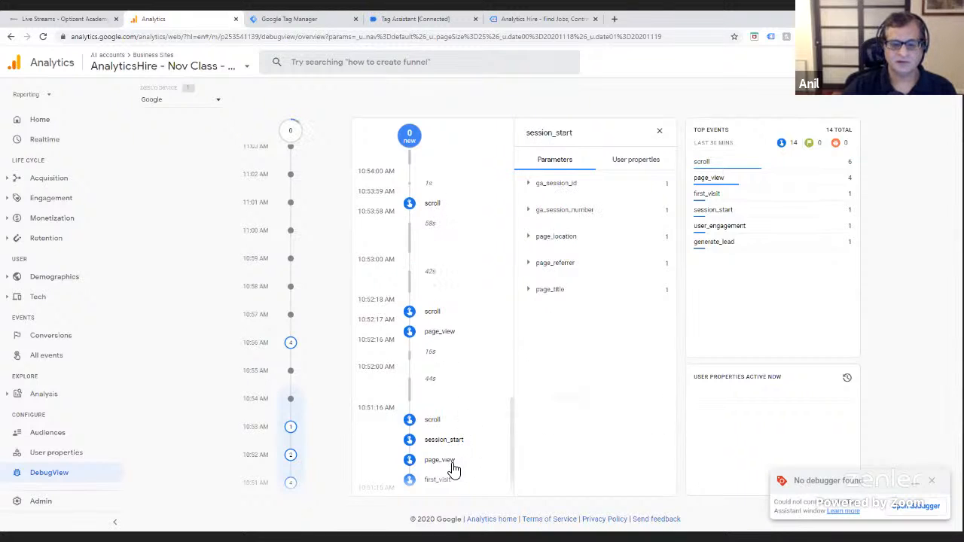
{"action": "left_click", "coordinate": [432, 204]}
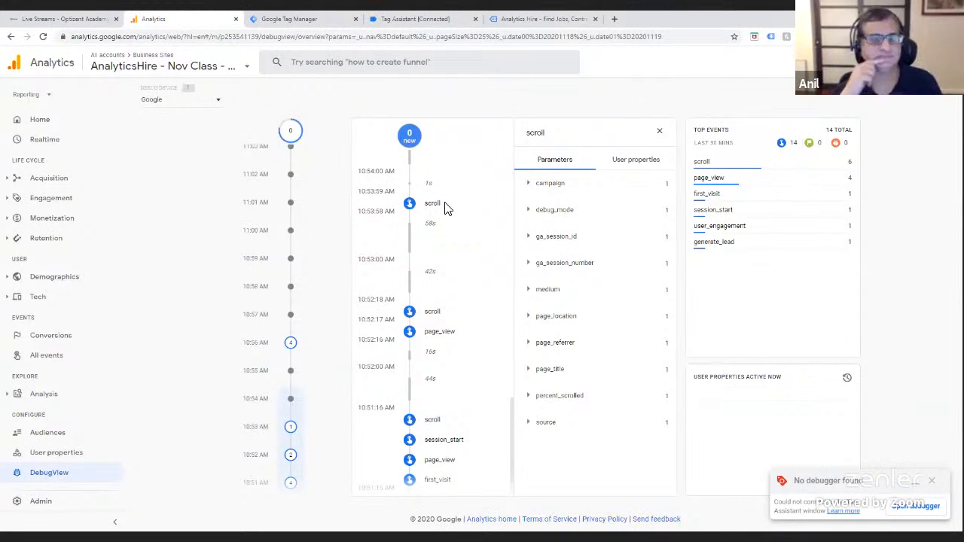
- Open the All events report and switch to the Optizent Test Account (App + Web) - CMNB property
{"action": "left_click", "coordinate": [62, 358]}
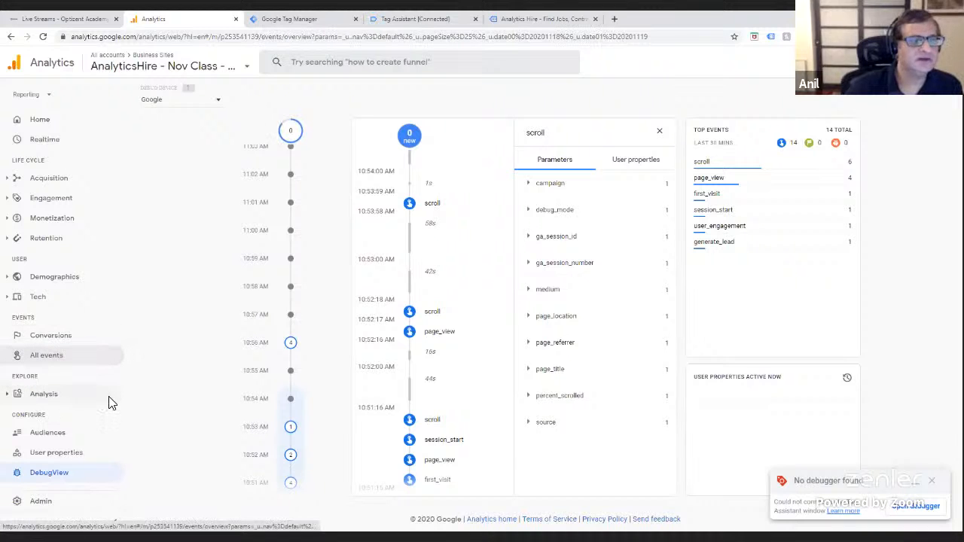
{"action": "left_click", "coordinate": [227, 68]}
{"action": "scroll", "coordinate": [184, 256], "scroll_direction": "down", "scroll_amount": 5}
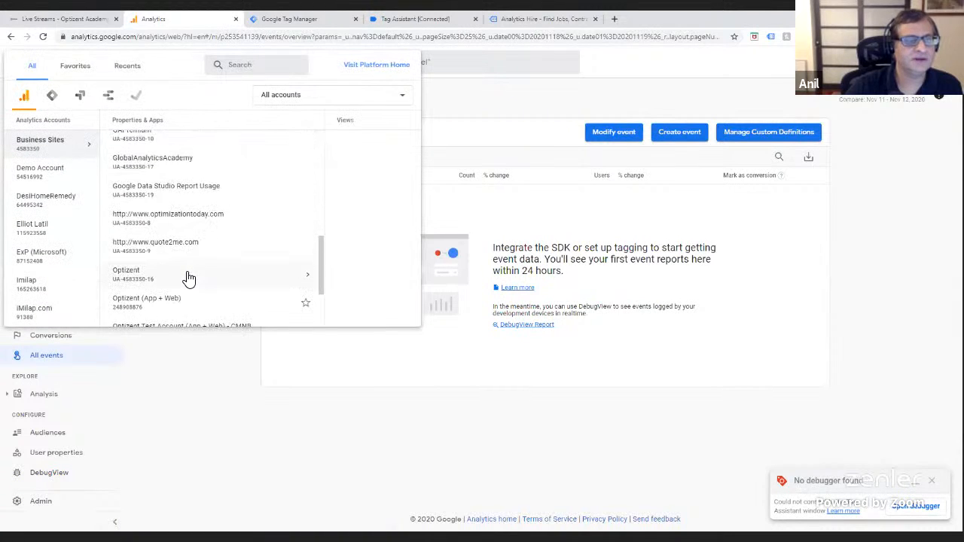
{"action": "scroll", "coordinate": [189, 276], "scroll_direction": "down", "scroll_amount": 3}
{"action": "left_click", "coordinate": [194, 236]}
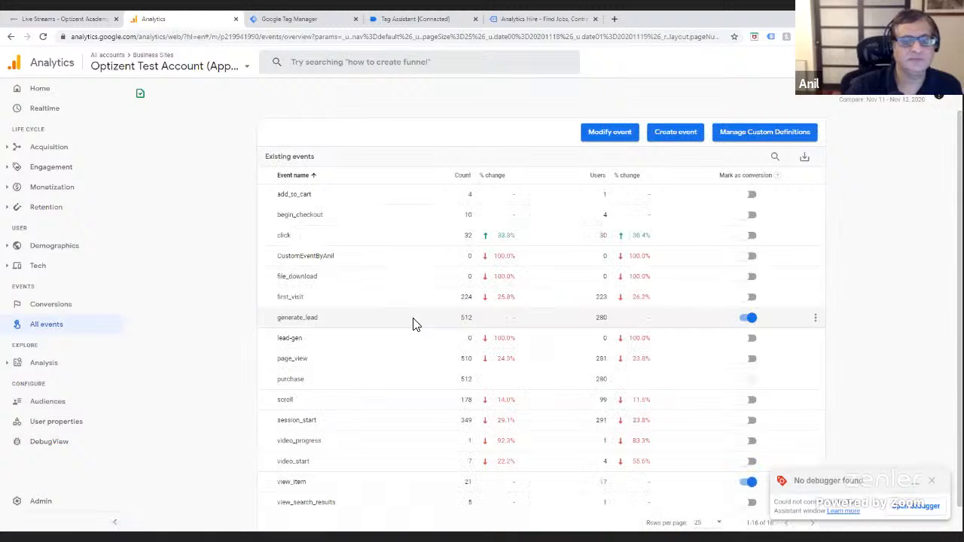
- Examine the existing events list, including the automatically collected events and which ones are marked as conversions
{"action": "scroll", "coordinate": [253, 367], "scroll_direction": "down", "scroll_amount": 1}
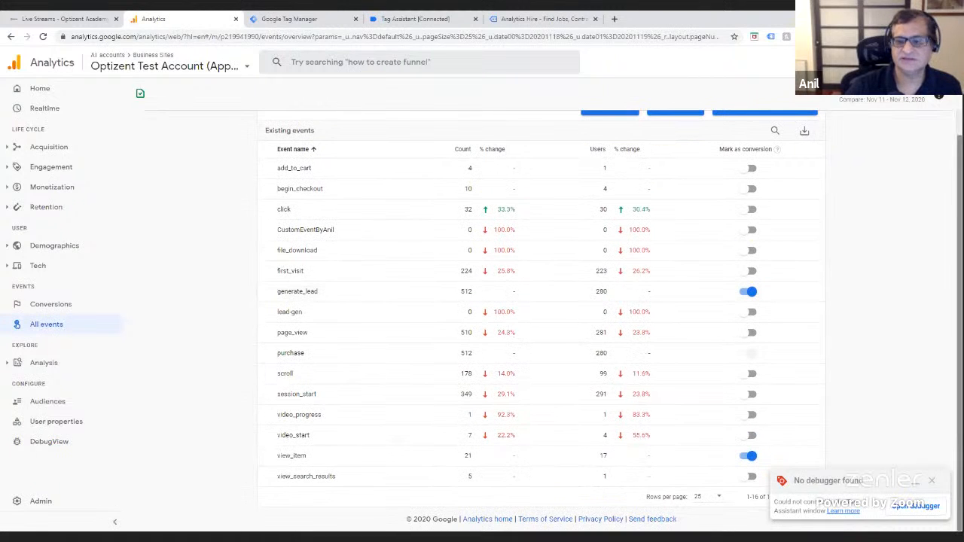
{"action": "scroll", "coordinate": [928, 125], "scroll_direction": "up", "scroll_amount": 1}
{"action": "scroll", "coordinate": [764, 474], "scroll_direction": "down", "scroll_amount": 1}
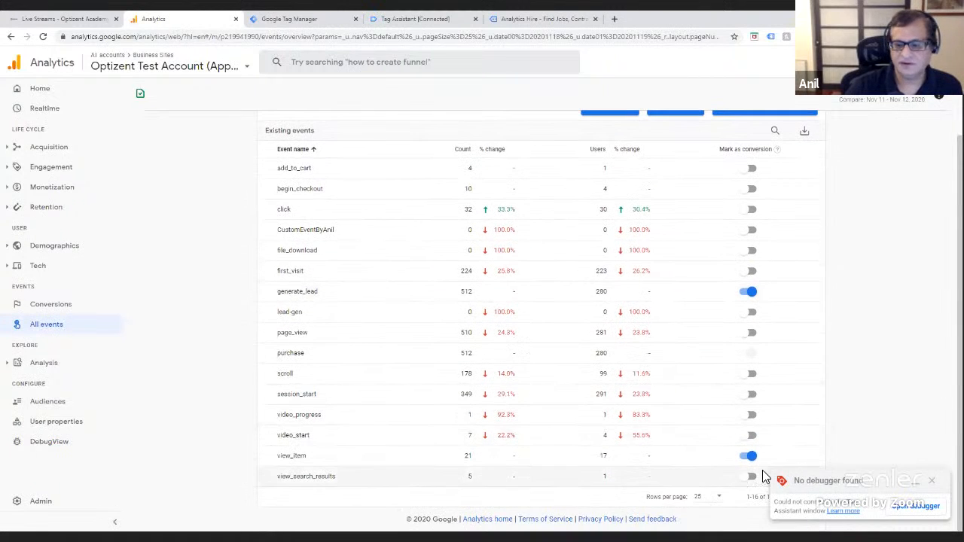
{"action": "left_click_drag", "start_coordinate": [904, 482], "coordinate": [941, 396]}
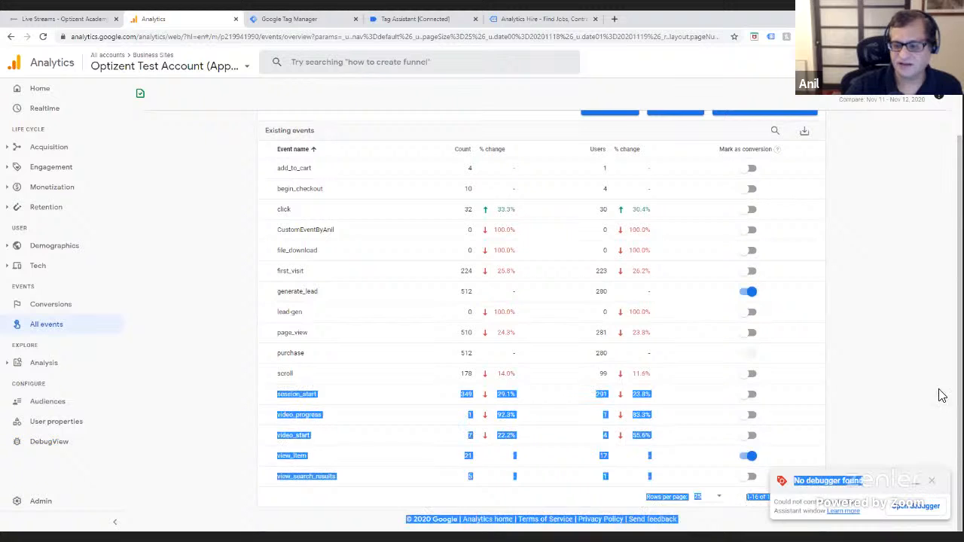
{"action": "left_click", "coordinate": [896, 412]}
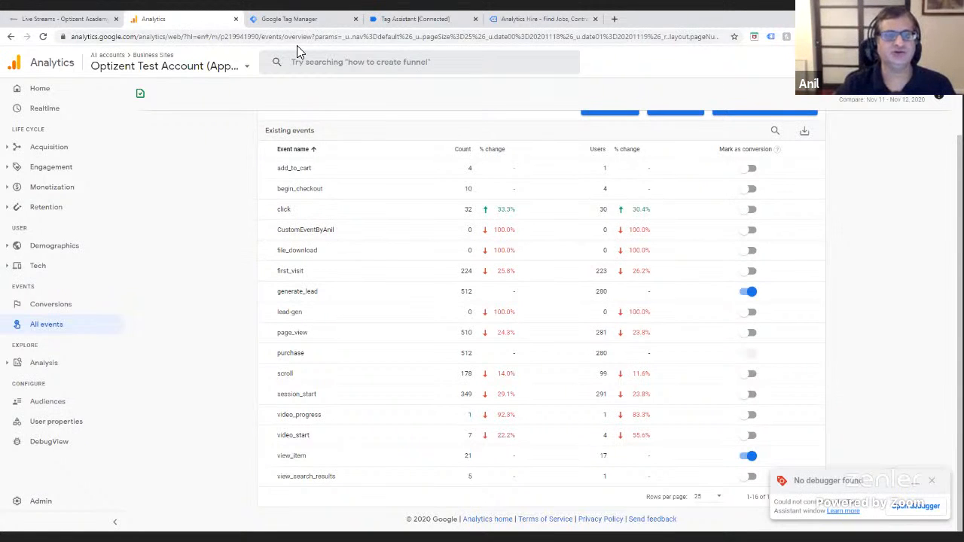
- Load the videos.asp page of analyticshire.com in the connected debug session, keeping the gtm_debug parameter
{"action": "left_click", "coordinate": [500, 21]}
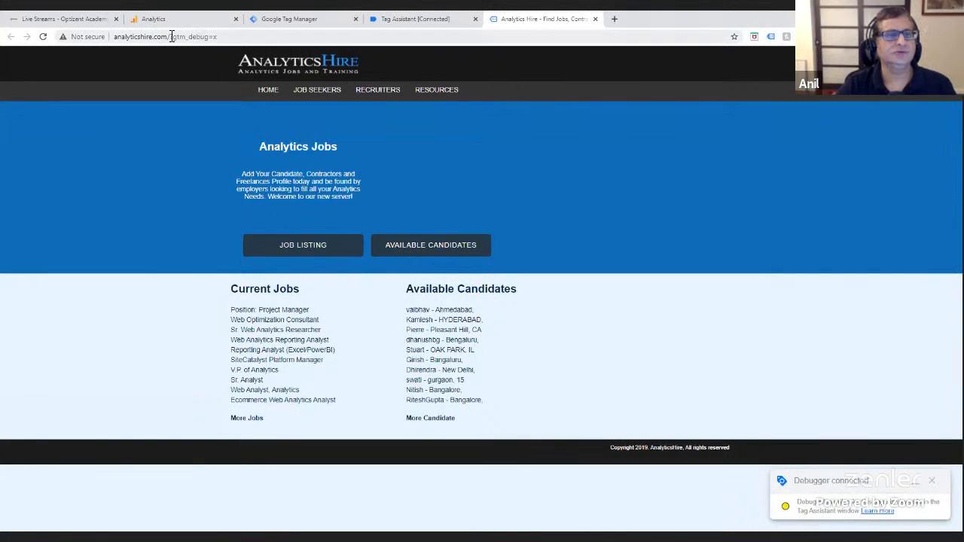
{"action": "left_click", "coordinate": [175, 38]}
{"action": "left_click", "coordinate": [172, 41]}
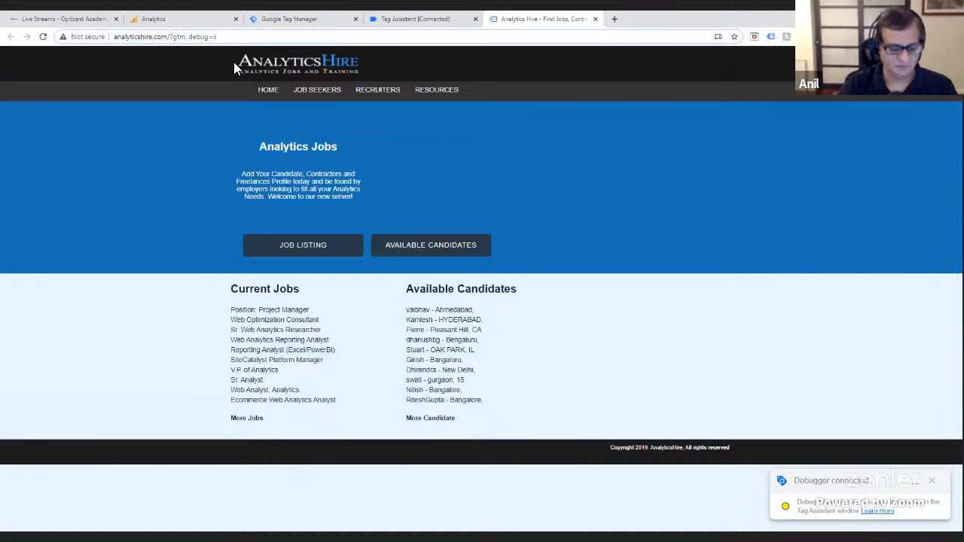
{"action": "type", "text": "video"}
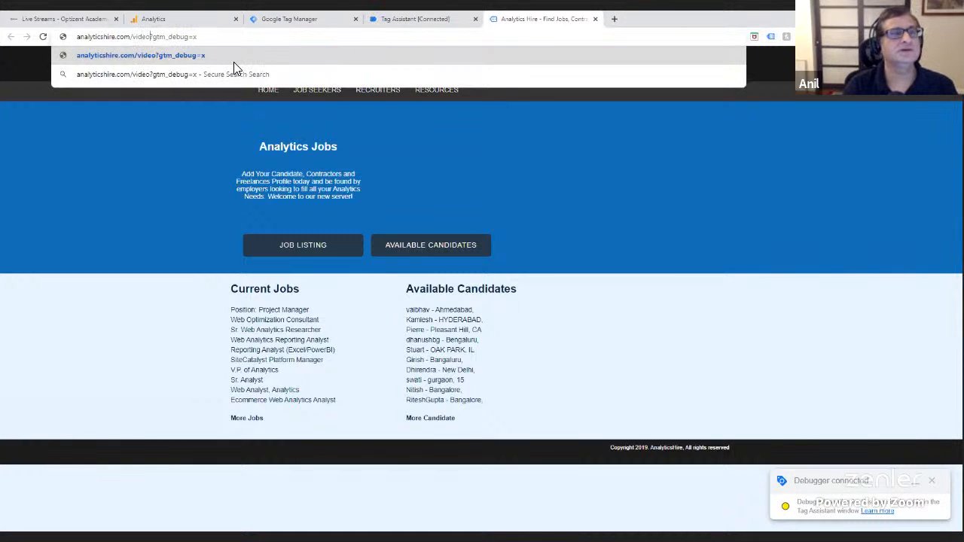
{"action": "type", "text": "s.asp"}
{"action": "key", "text": "Return"}
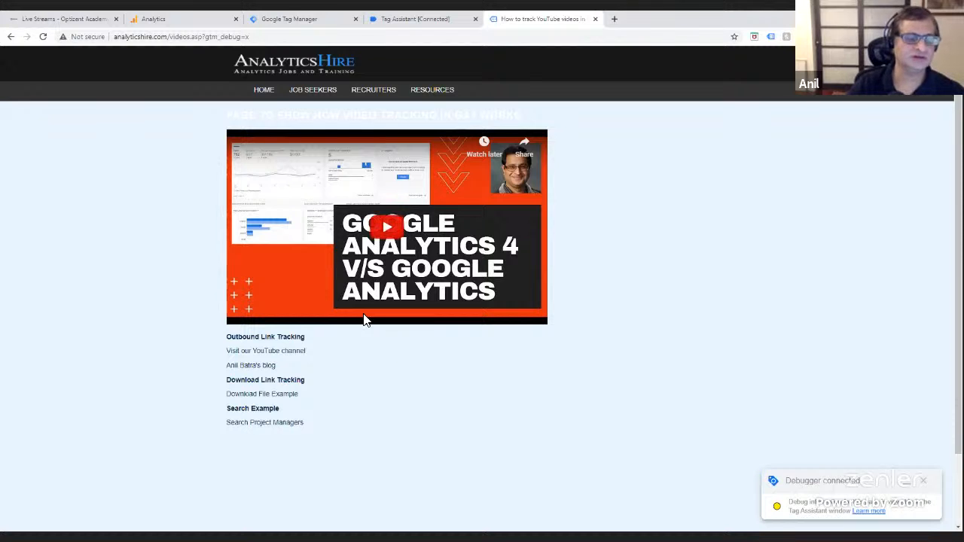
- Open the Analytics admin settings and switch to the AnalyticsHire - Nov Class - GA4 property
{"action": "left_click", "coordinate": [145, 20]}
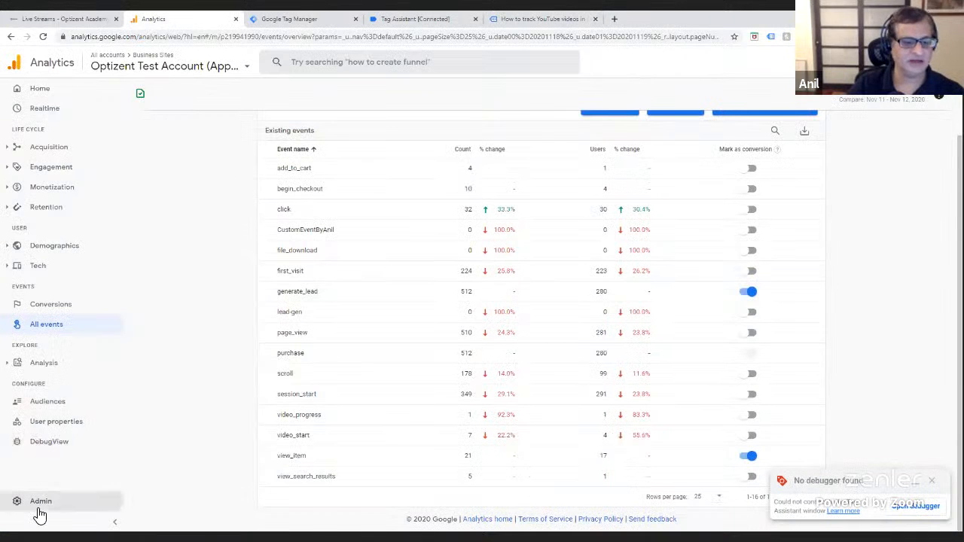
{"action": "left_click", "coordinate": [65, 502]}
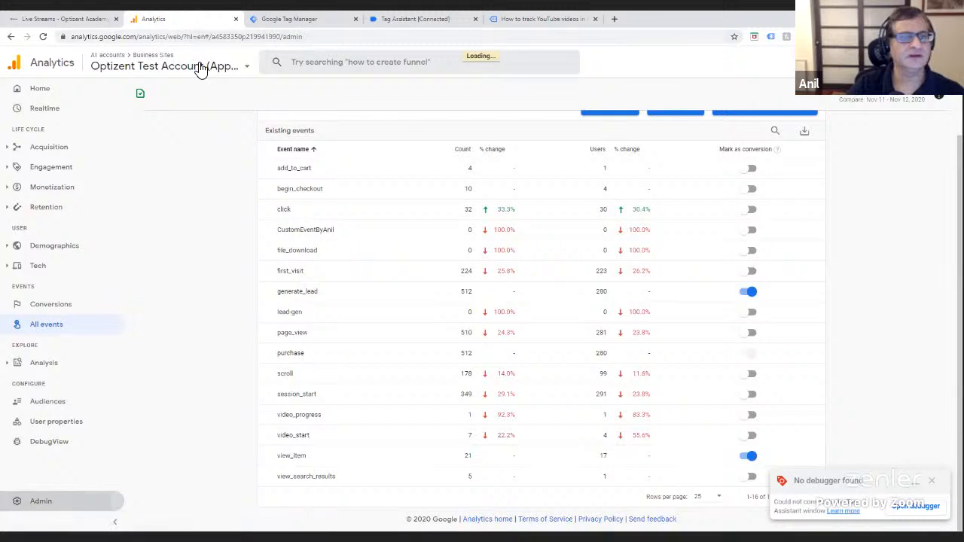
{"action": "left_click", "coordinate": [196, 68]}
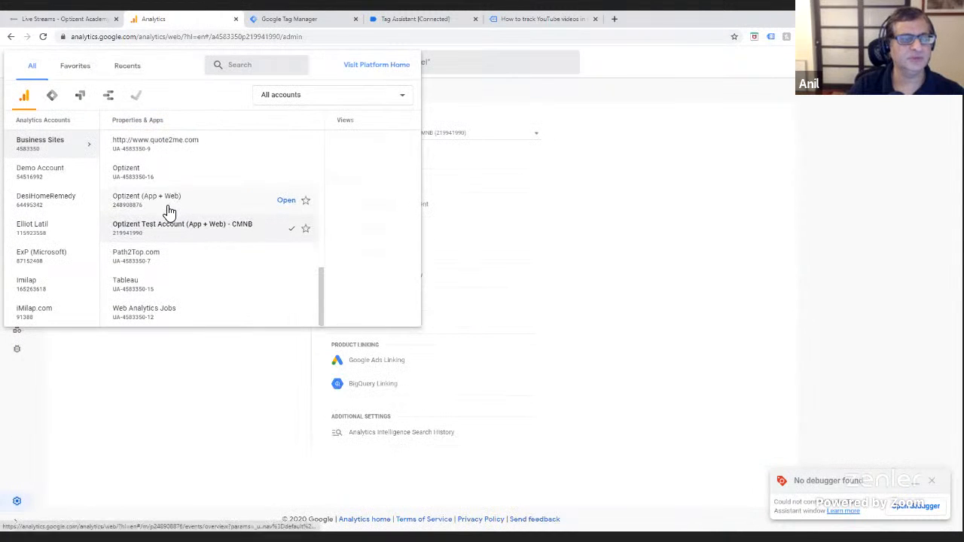
{"action": "mouse_move", "coordinate": [157, 187]}
{"action": "scroll", "coordinate": [158, 184], "scroll_direction": "up", "scroll_amount": 10}
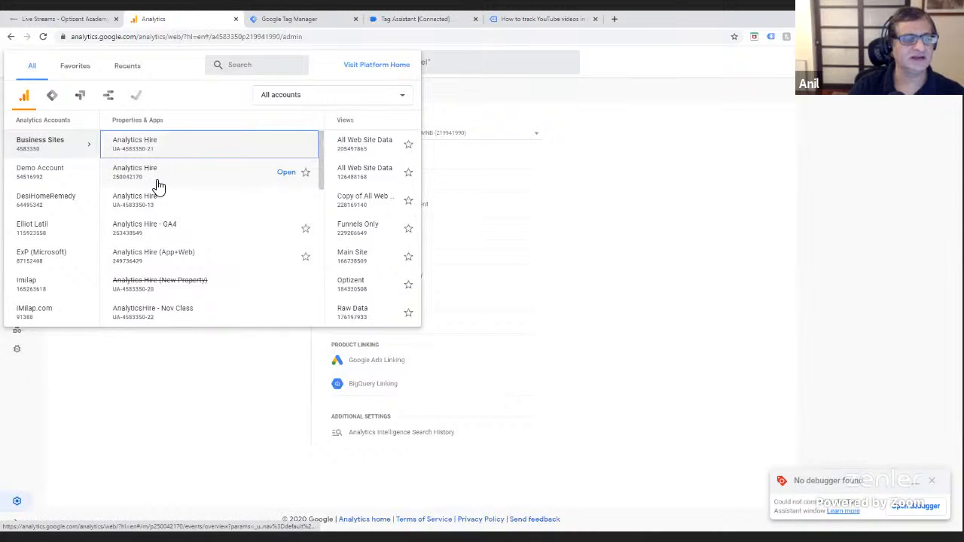
{"action": "scroll", "coordinate": [158, 184], "scroll_direction": "down", "scroll_amount": 2}
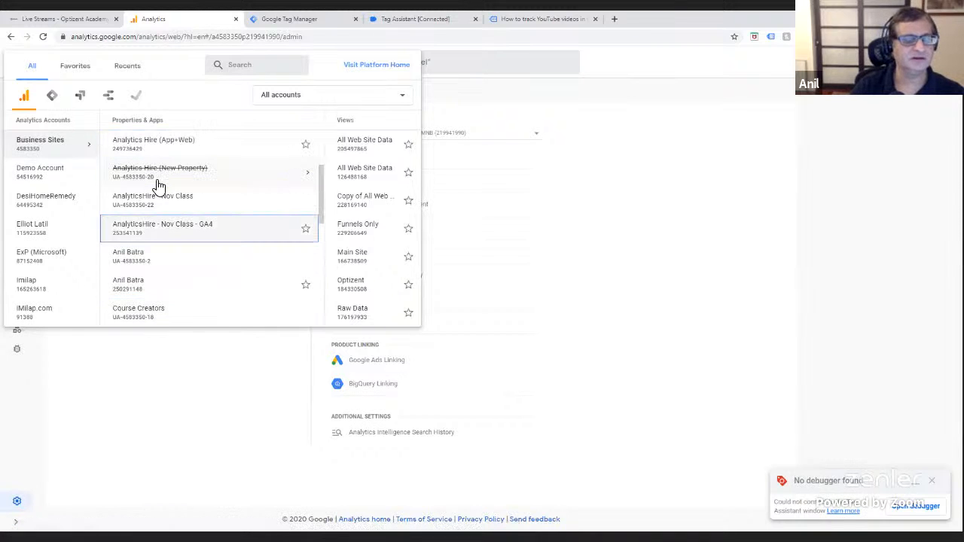
{"action": "left_click", "coordinate": [150, 226]}
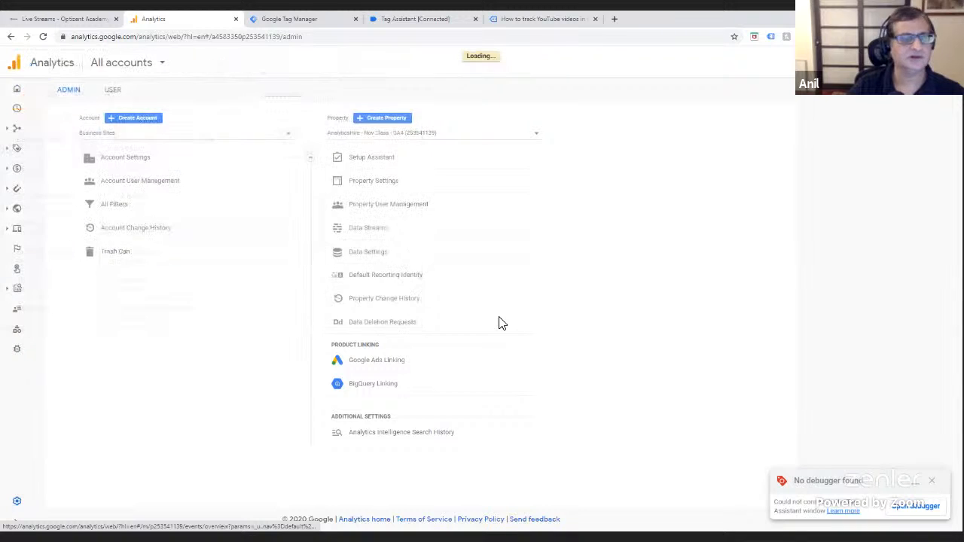
- Open the analyticshire.com web data stream and compare its full enhanced measurement list with the examples on the videos page
{"action": "left_click", "coordinate": [381, 238]}
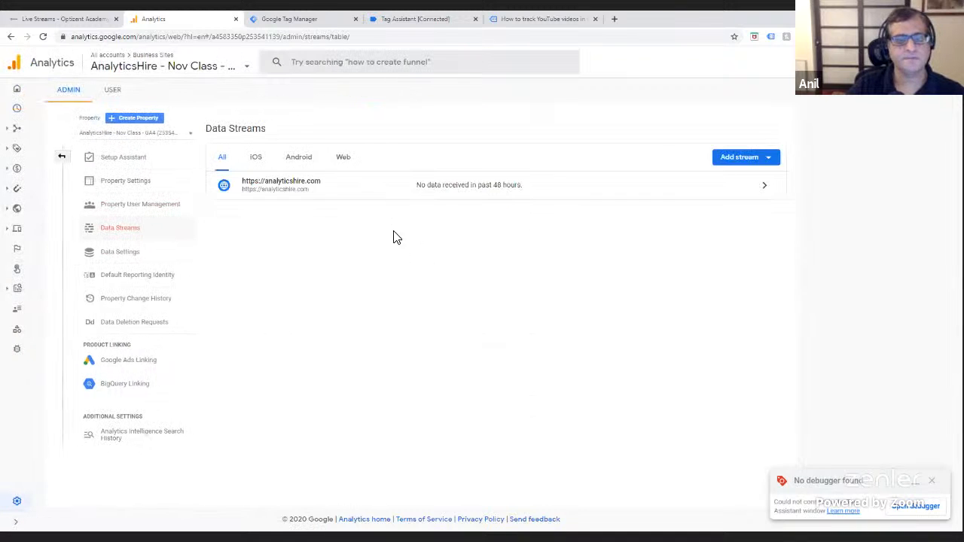
{"action": "left_click", "coordinate": [390, 192]}
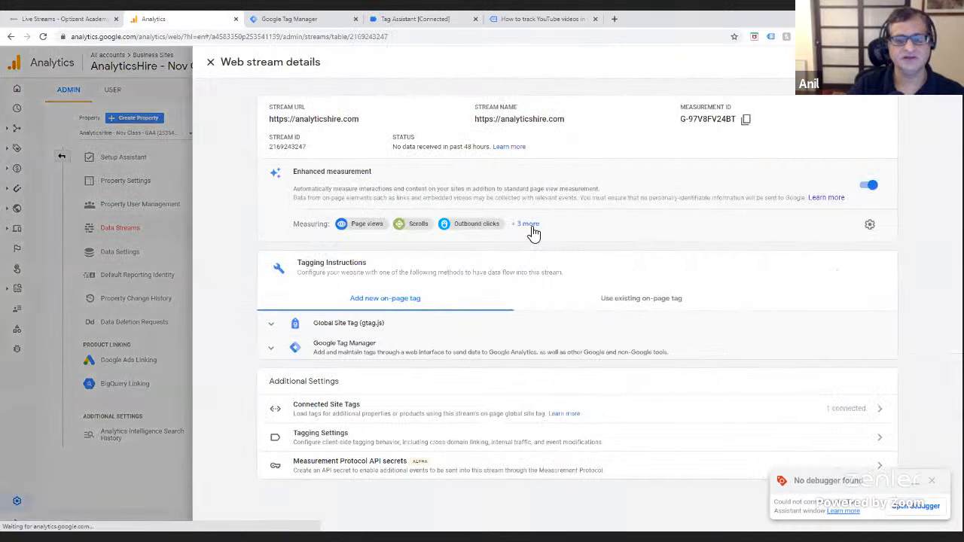
{"action": "left_click", "coordinate": [528, 225]}
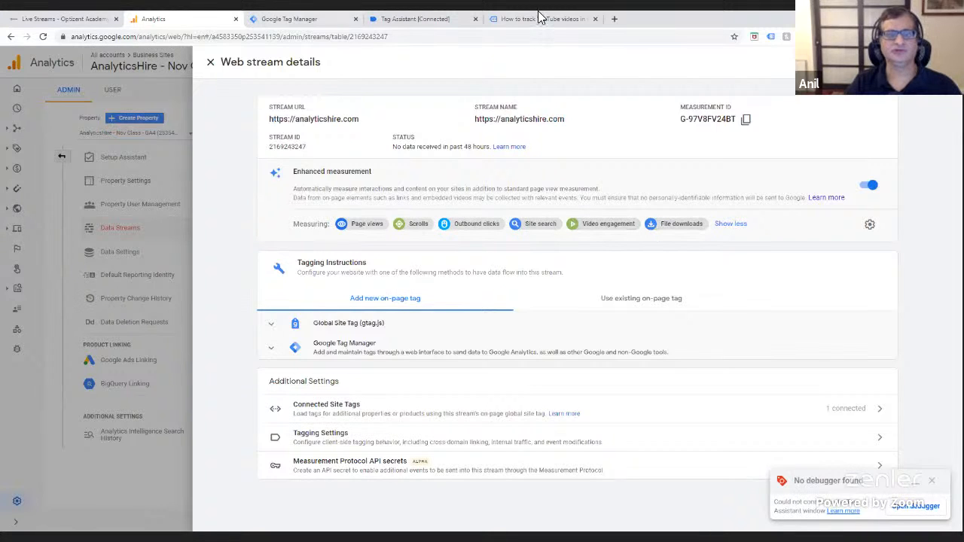
{"action": "left_click", "coordinate": [513, 20]}
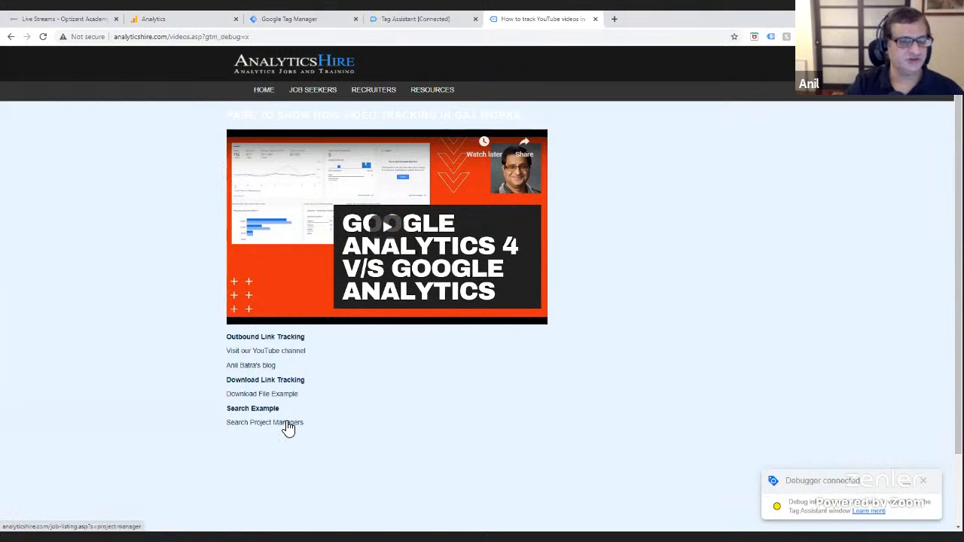
{"action": "left_click", "coordinate": [169, 18]}
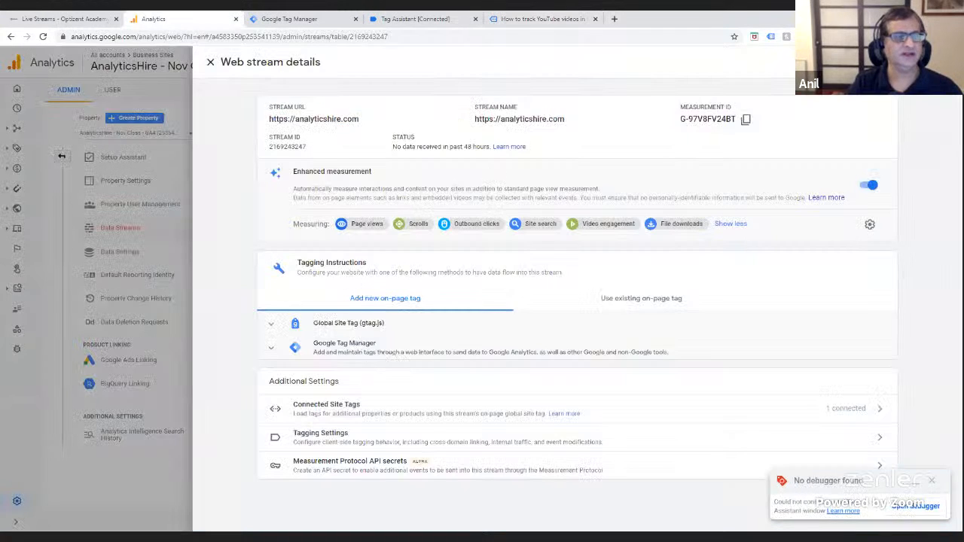
- Open the Realtime overview, play the embedded YouTube video on the AnalyticsHire videos page, and return to the Realtime event counts
{"action": "left_click", "coordinate": [17, 108]}
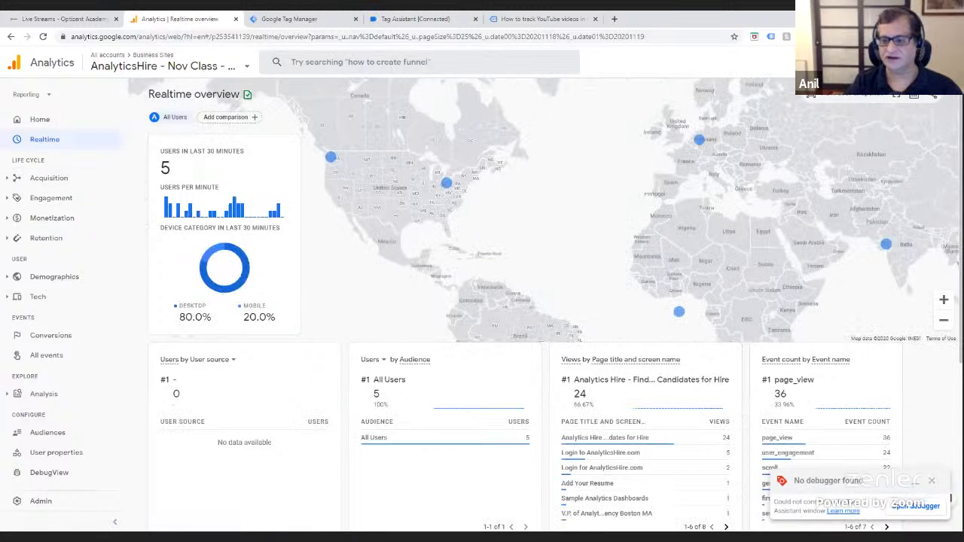
{"action": "scroll", "coordinate": [776, 316], "scroll_direction": "down", "scroll_amount": 3}
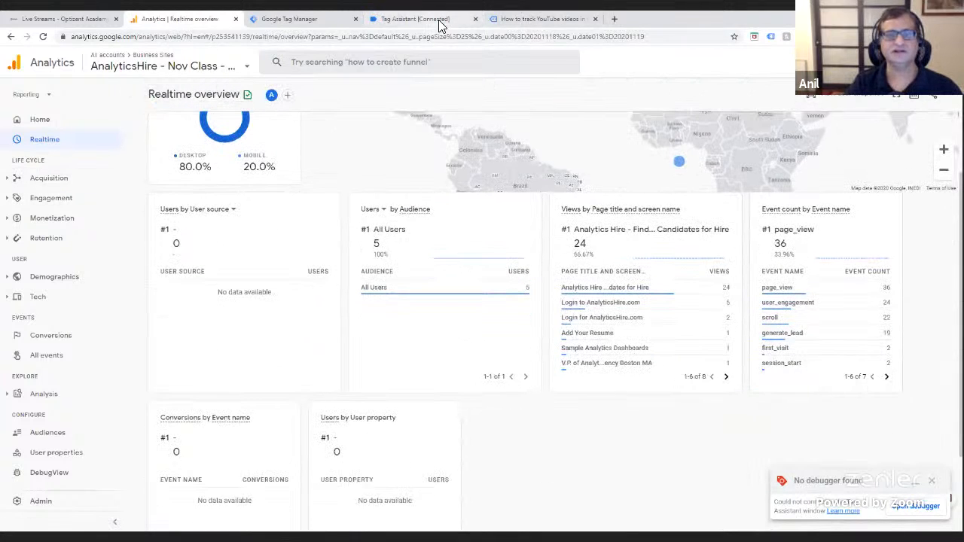
{"action": "left_click", "coordinate": [548, 19]}
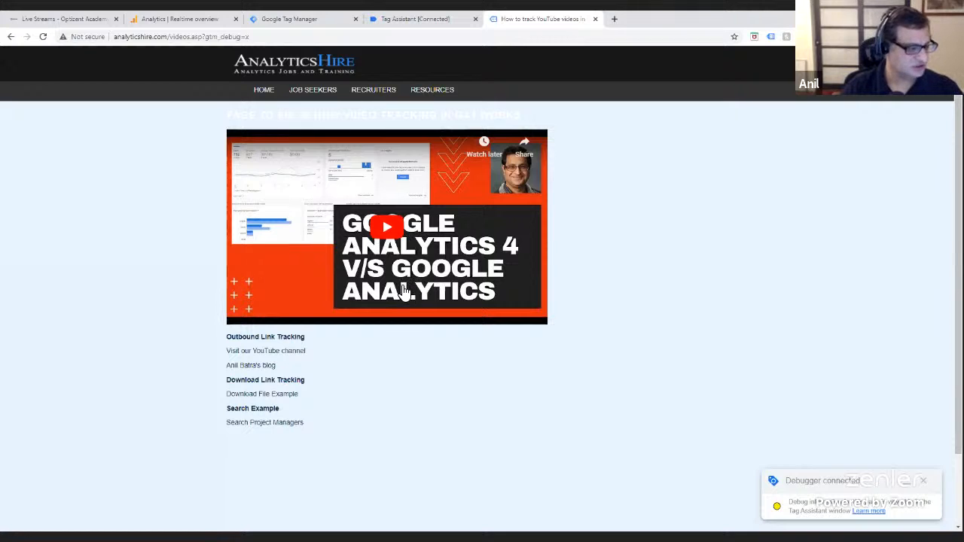
{"action": "left_click", "coordinate": [390, 229]}
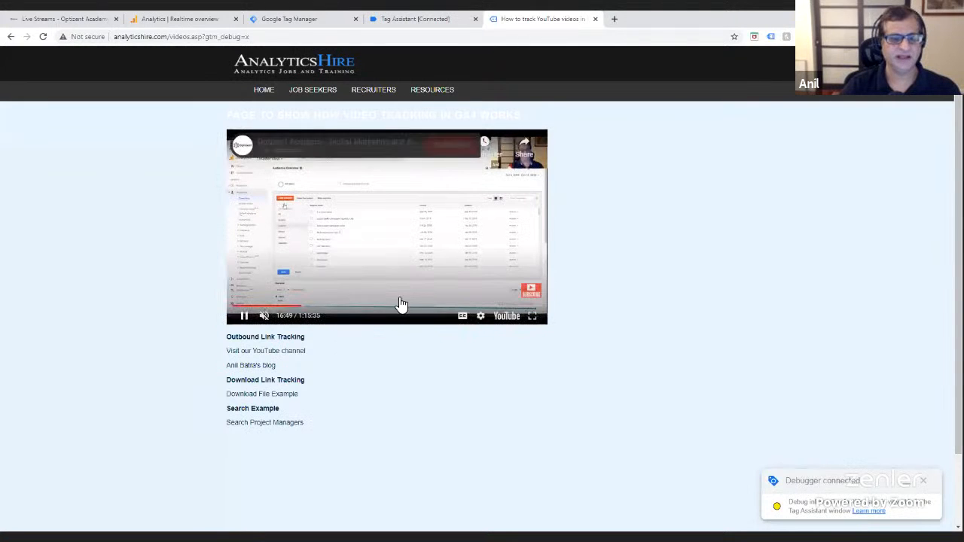
{"action": "left_click", "coordinate": [155, 24]}
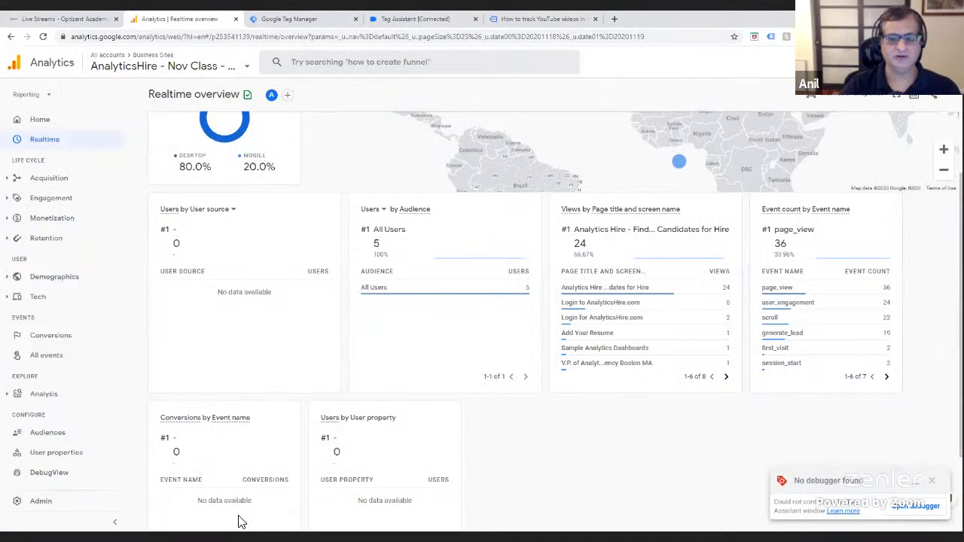
- Open DebugView, inspect the video_start event's title, URL, visible, provider and duration parameters, and resume the event stream
{"action": "left_click", "coordinate": [54, 480]}
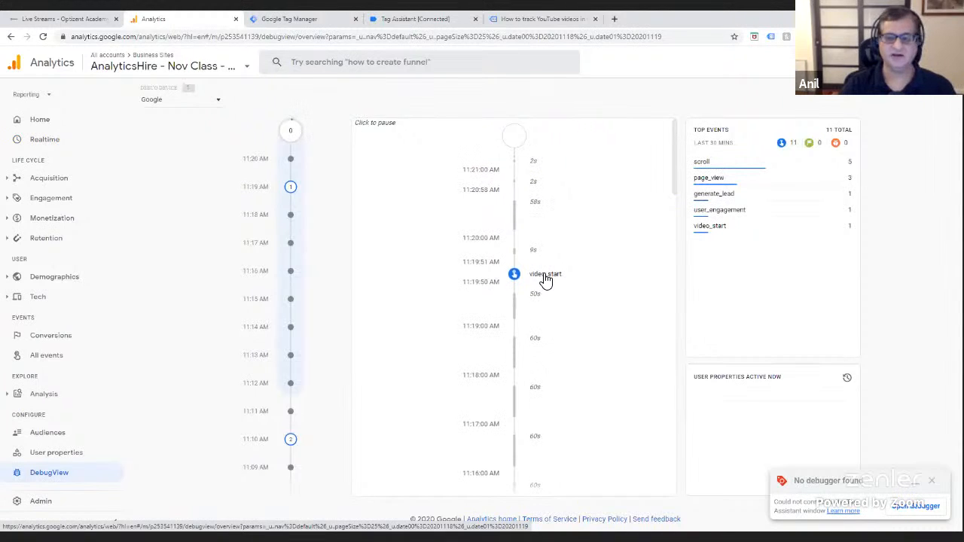
{"action": "left_click", "coordinate": [545, 279]}
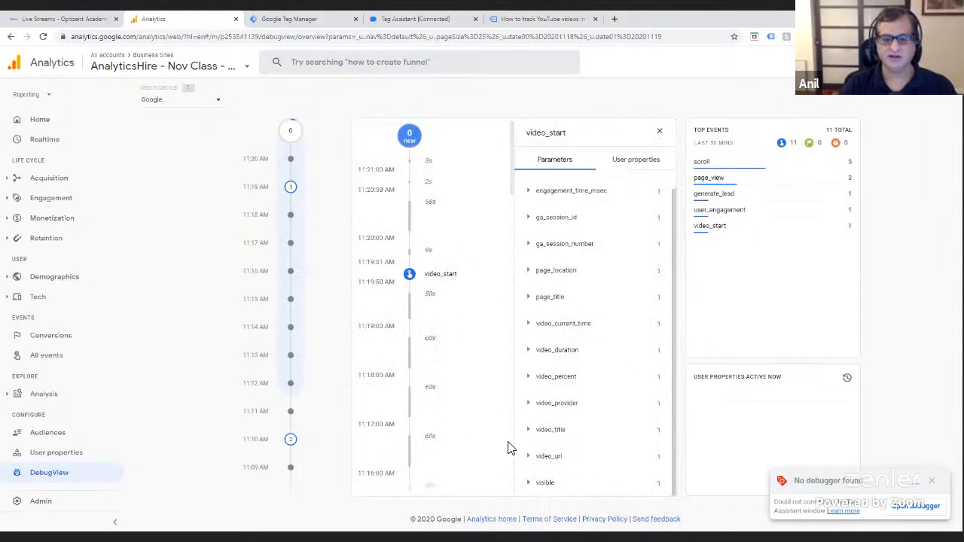
{"action": "left_click", "coordinate": [535, 431]}
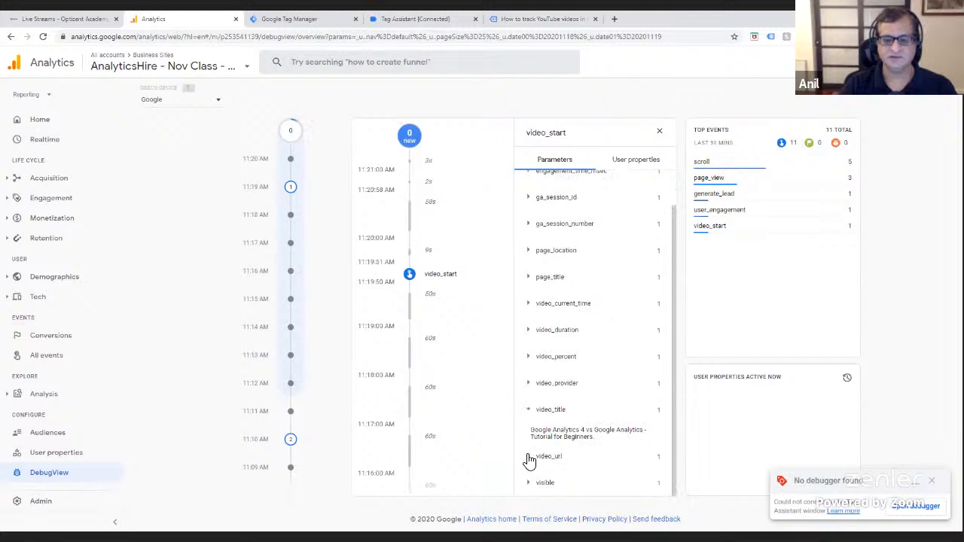
{"action": "left_click", "coordinate": [528, 457]}
{"action": "left_click", "coordinate": [530, 486]}
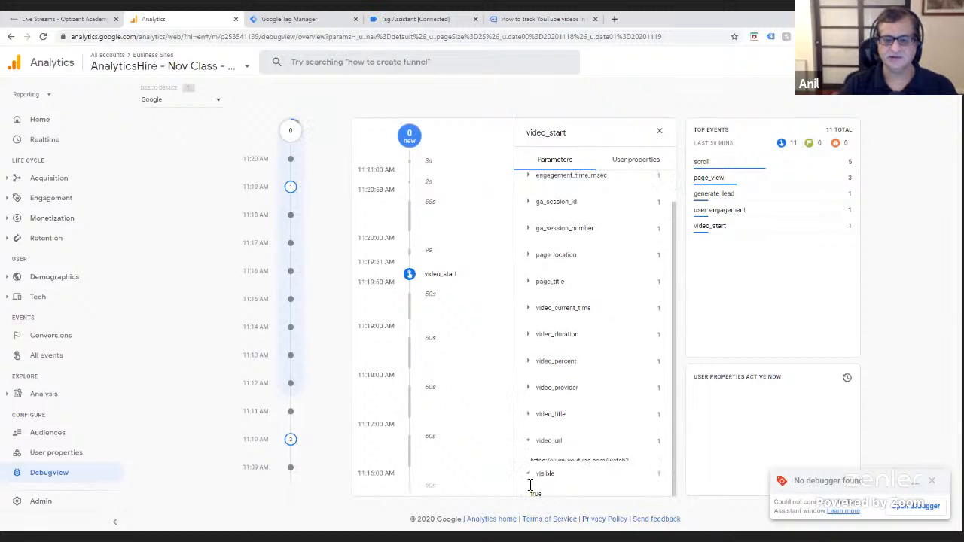
{"action": "left_click", "coordinate": [529, 392]}
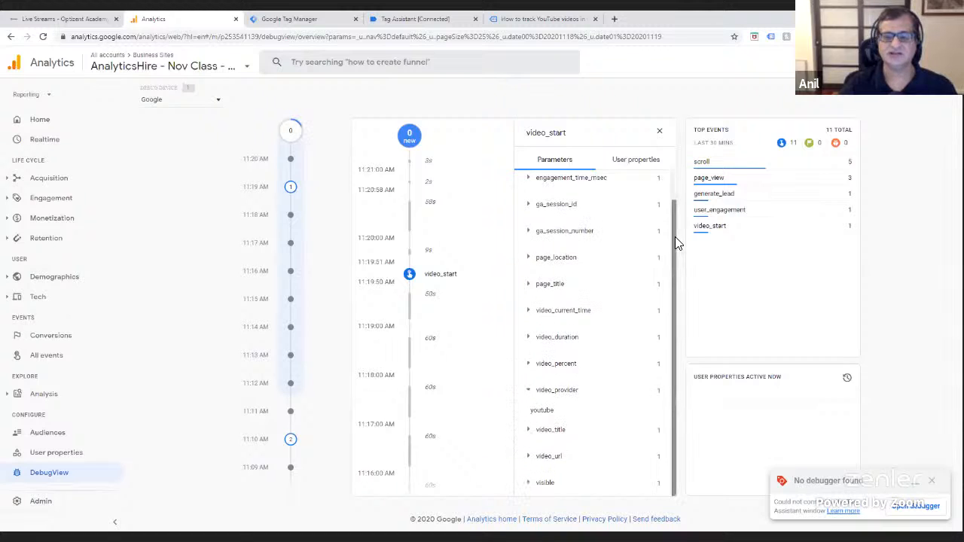
{"action": "scroll", "coordinate": [673, 224], "scroll_direction": "up", "scroll_amount": 2}
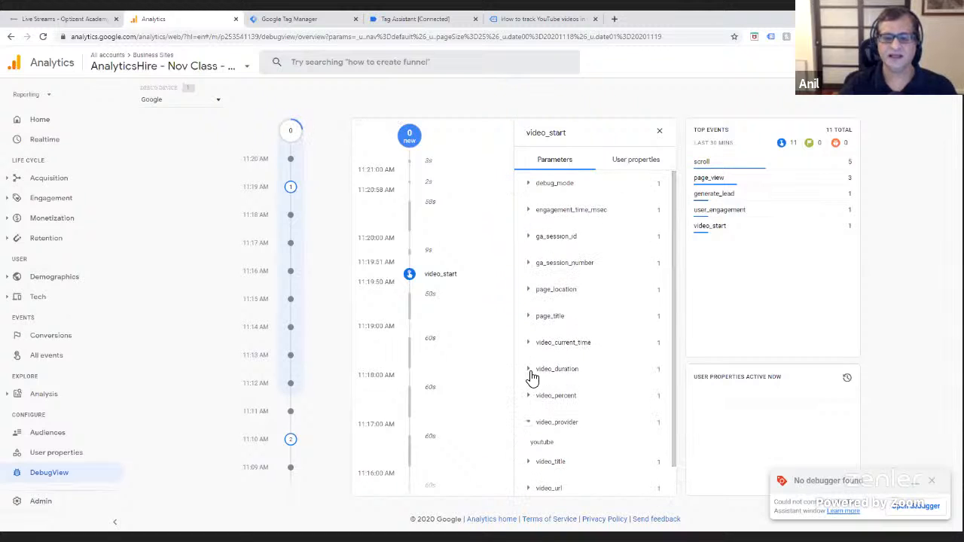
{"action": "left_click", "coordinate": [532, 374]}
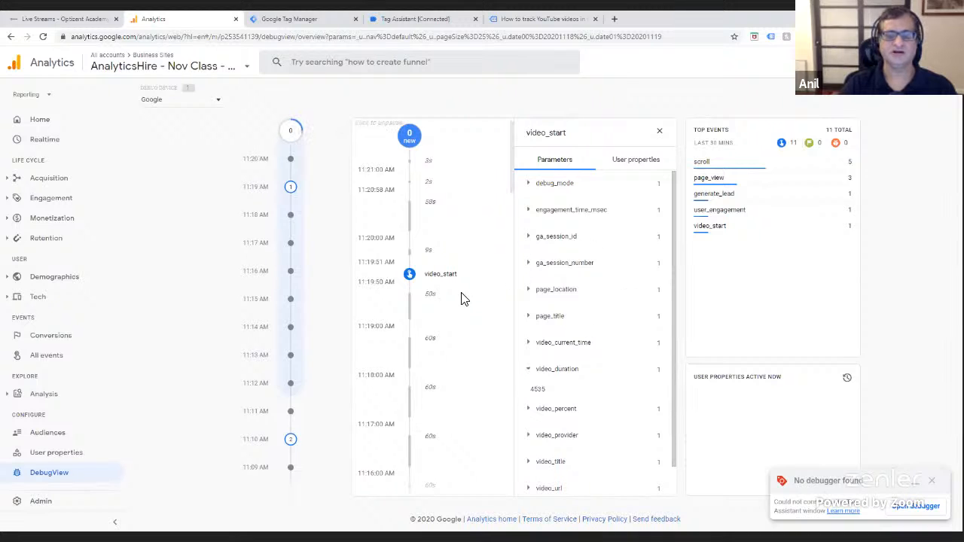
{"action": "left_click", "coordinate": [386, 123]}
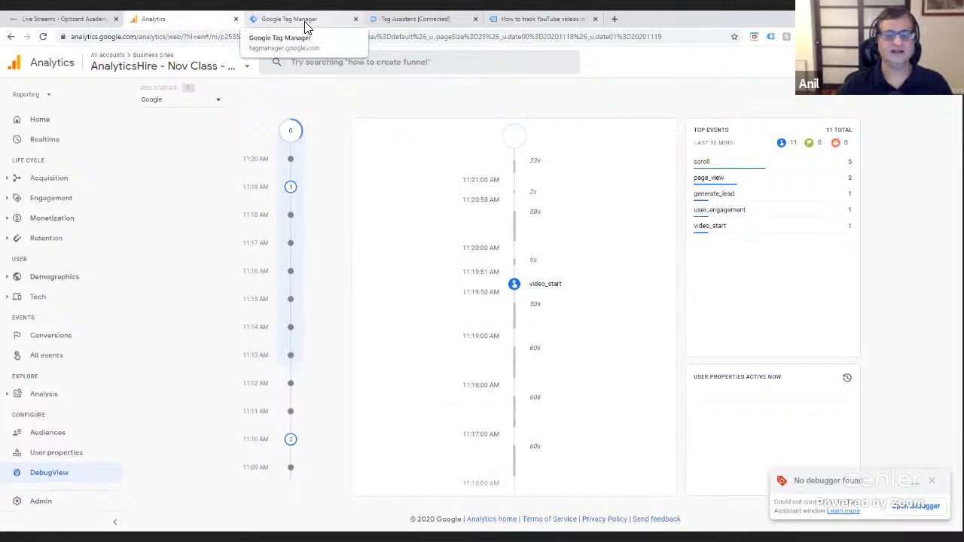
- Pause the embedded video on the AnalyticsHire videos page and inspect the video_percent parameter of the video_progress event in DebugView
{"action": "left_click", "coordinate": [550, 19]}
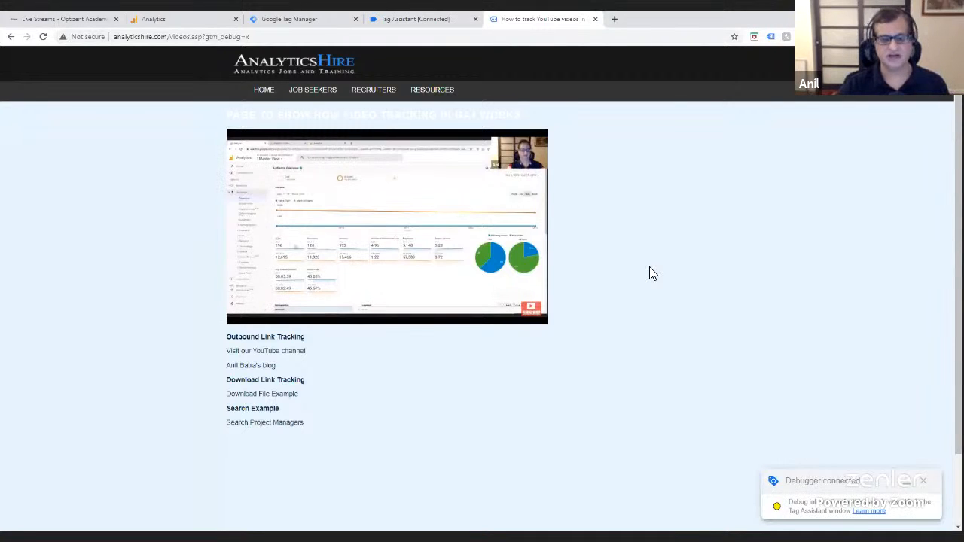
{"action": "mouse_move", "coordinate": [329, 322]}
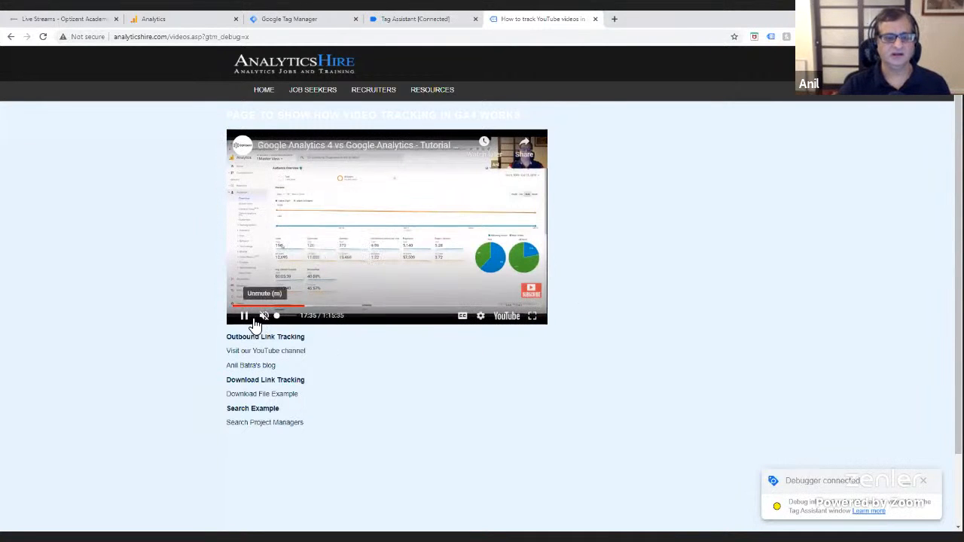
{"action": "left_click", "coordinate": [246, 316]}
{"action": "left_click", "coordinate": [173, 20]}
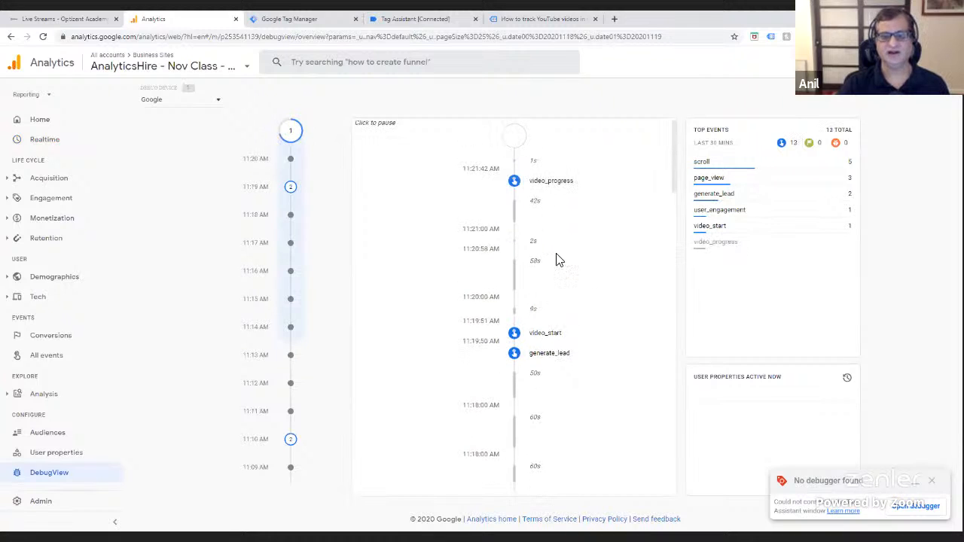
{"action": "left_click", "coordinate": [556, 188]}
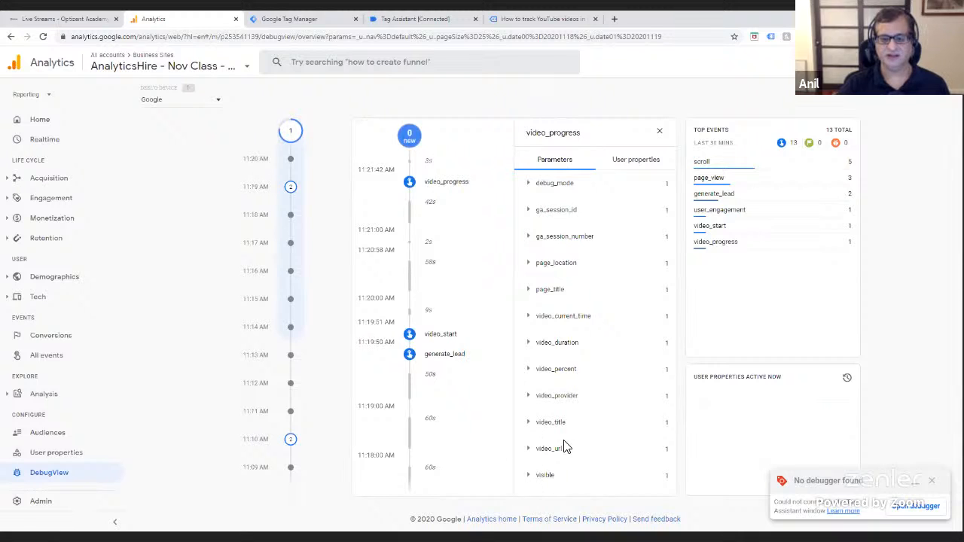
{"action": "left_click", "coordinate": [530, 374]}
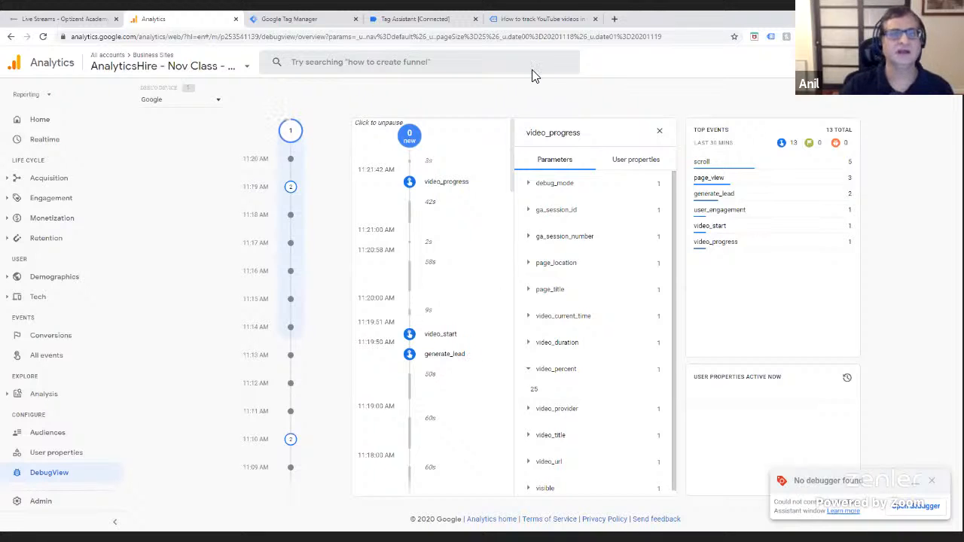
- Open the blog link under Outbound Link Tracking on the videos page, and resume the paused DebugView event stream
{"action": "left_click", "coordinate": [520, 21]}
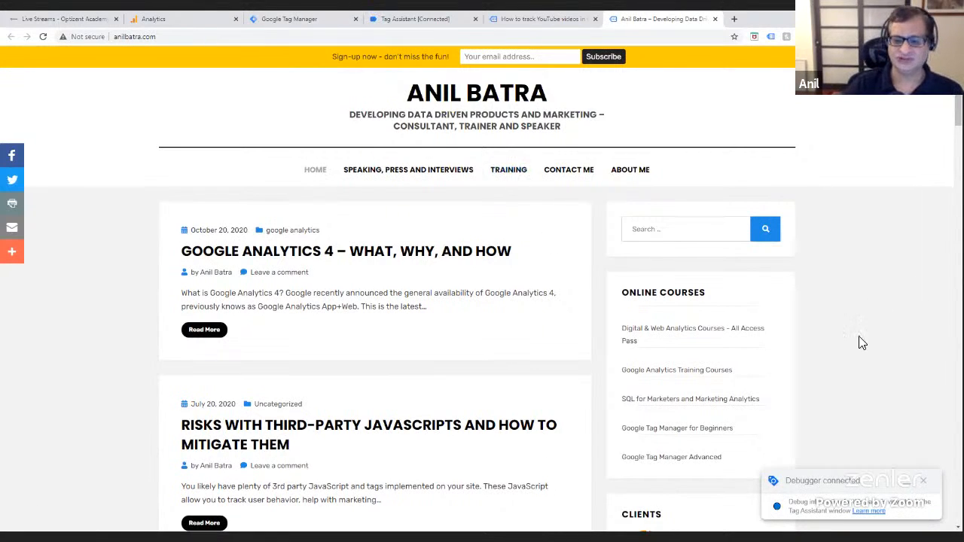
{"action": "left_click", "coordinate": [531, 22]}
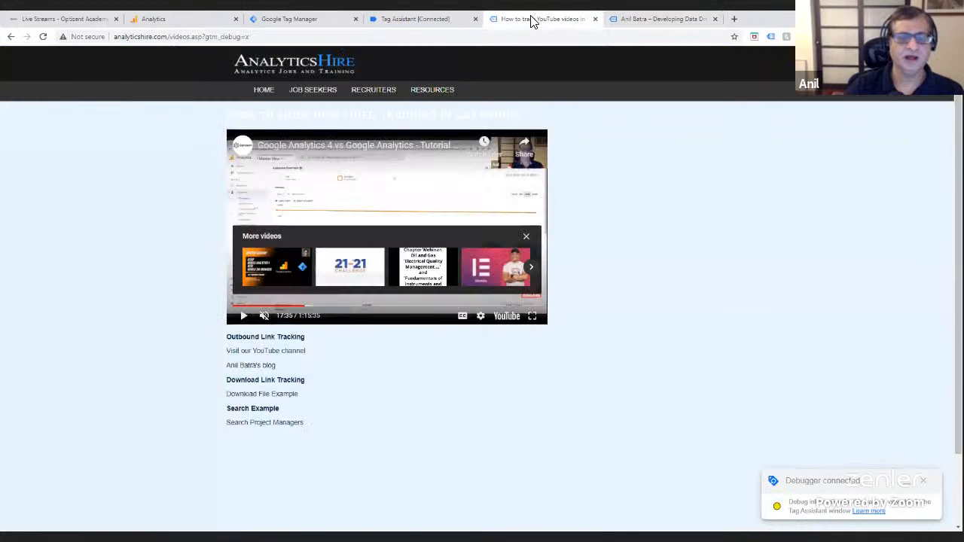
{"action": "left_click", "coordinate": [200, 23]}
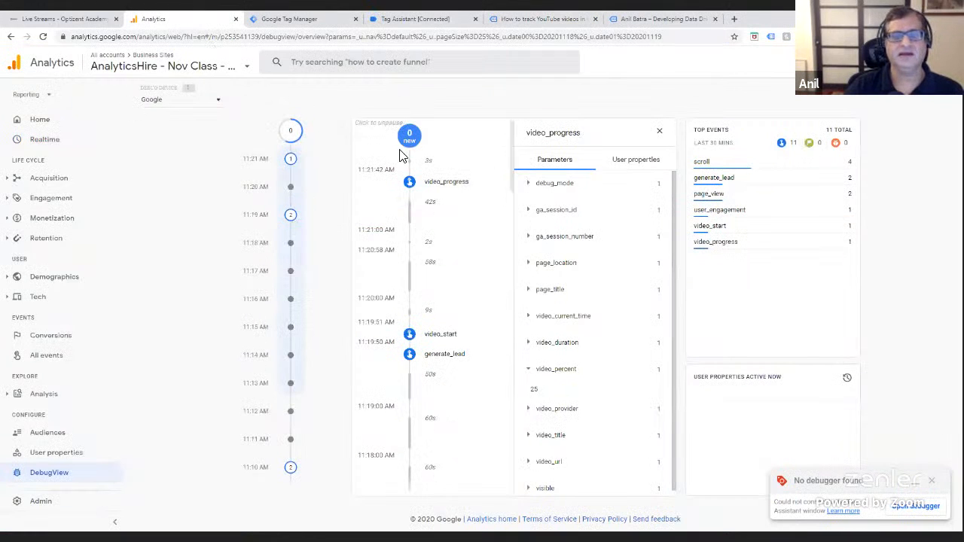
{"action": "left_click", "coordinate": [388, 123]}
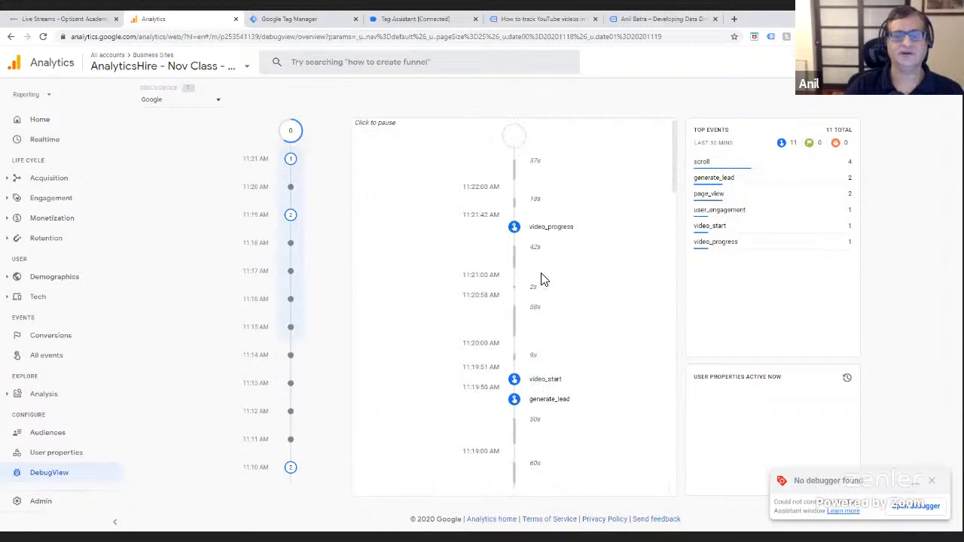
- Open the outbound blog link from the videos page again and check the DebugView stream for its event
{"action": "left_click", "coordinate": [641, 19]}
{"action": "left_click", "coordinate": [518, 20]}
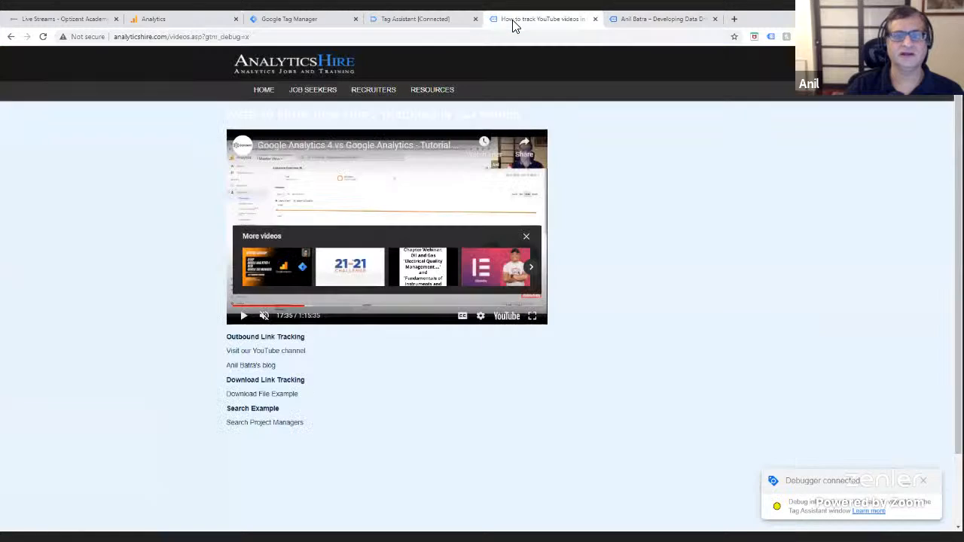
{"action": "left_click", "coordinate": [260, 368]}
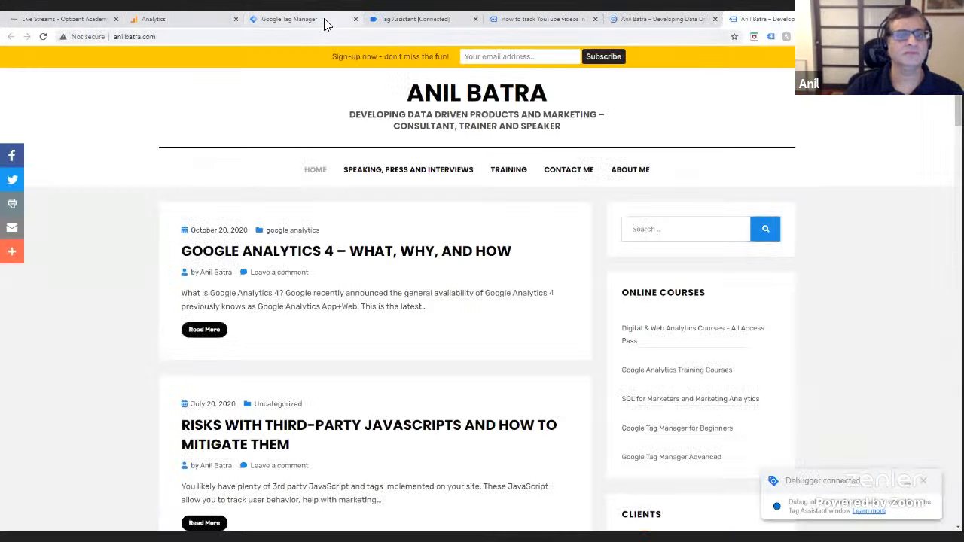
{"action": "left_click", "coordinate": [324, 22]}
{"action": "left_click", "coordinate": [160, 19]}
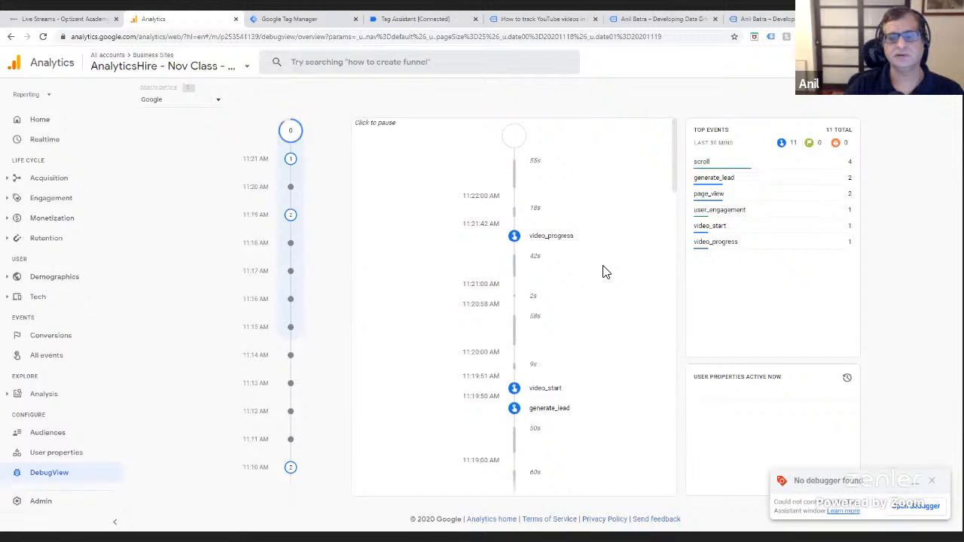
- Visit the YouTube channel link on the videos page, and inspect the outbound and link_url parameters of the click event in DebugView
{"action": "left_click", "coordinate": [531, 21]}
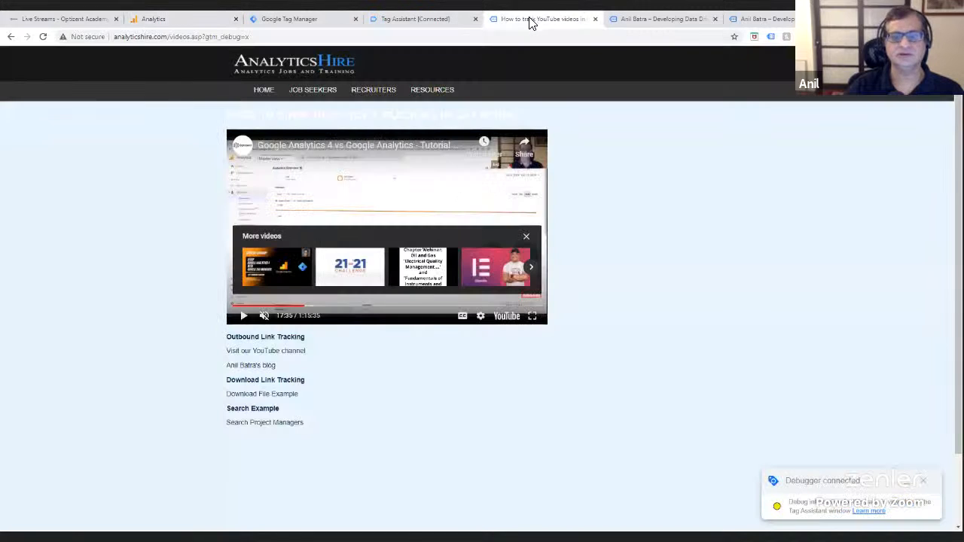
{"action": "left_click", "coordinate": [273, 352]}
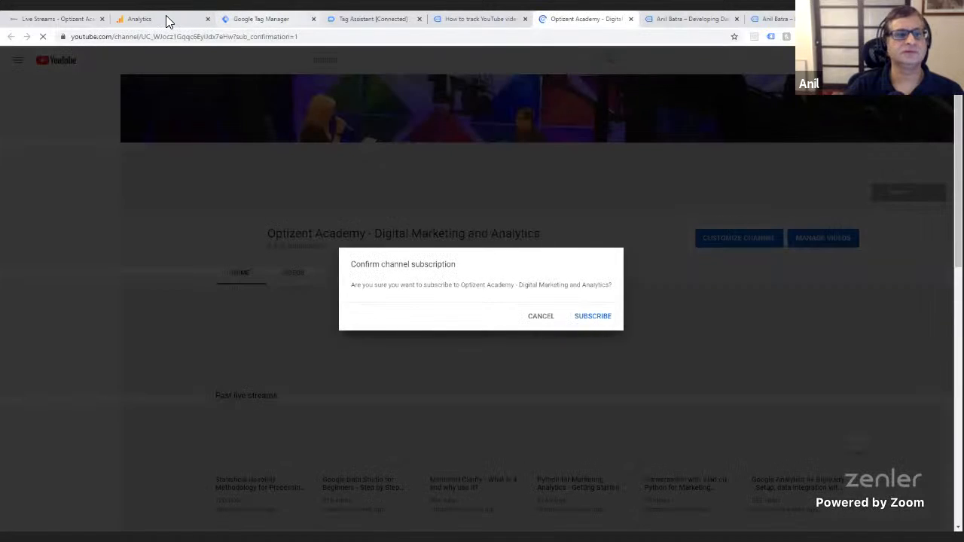
{"action": "left_click", "coordinate": [166, 20]}
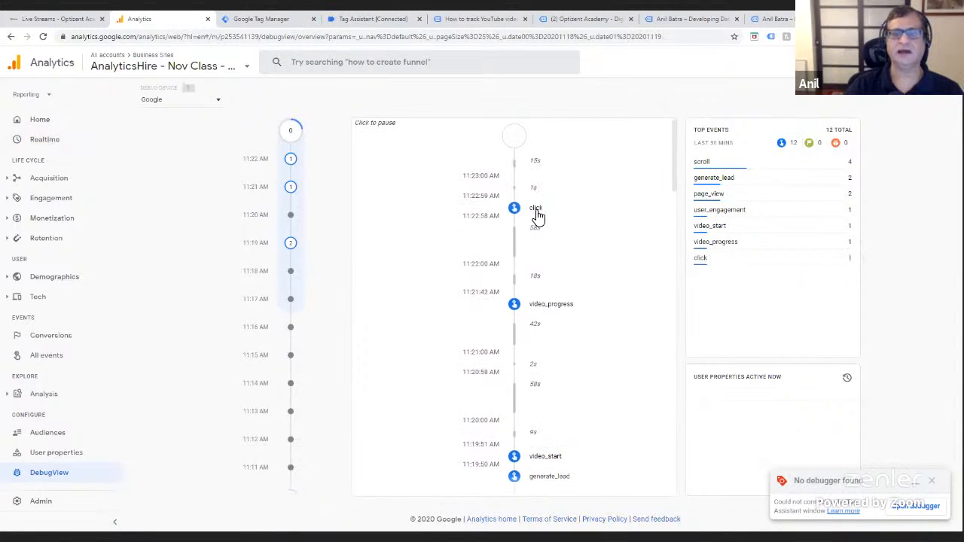
{"action": "left_click", "coordinate": [538, 216]}
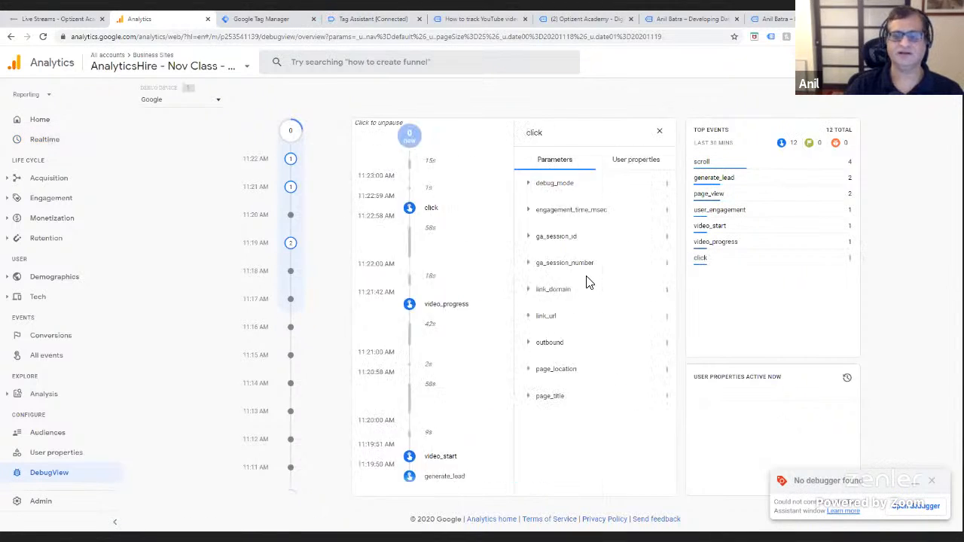
{"action": "left_click", "coordinate": [530, 348]}
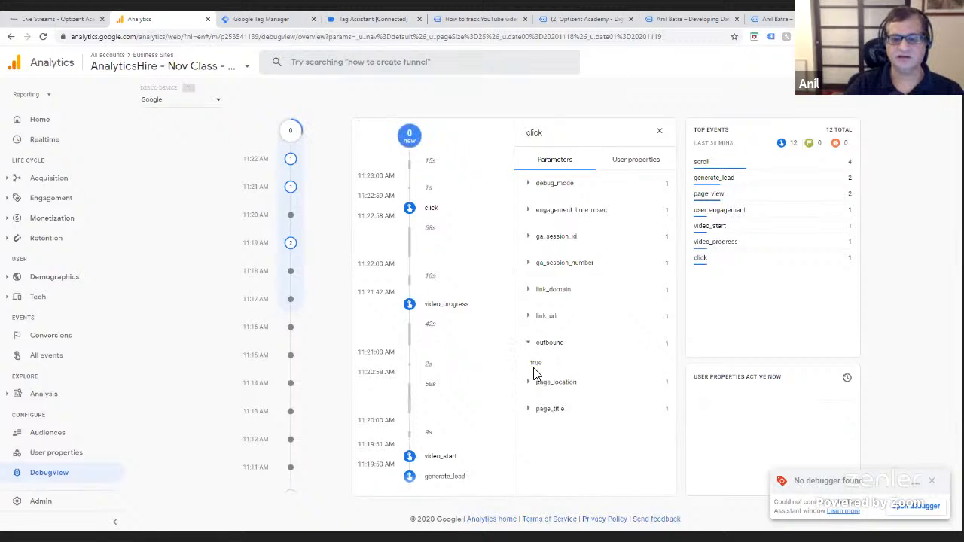
{"action": "left_click", "coordinate": [533, 319]}
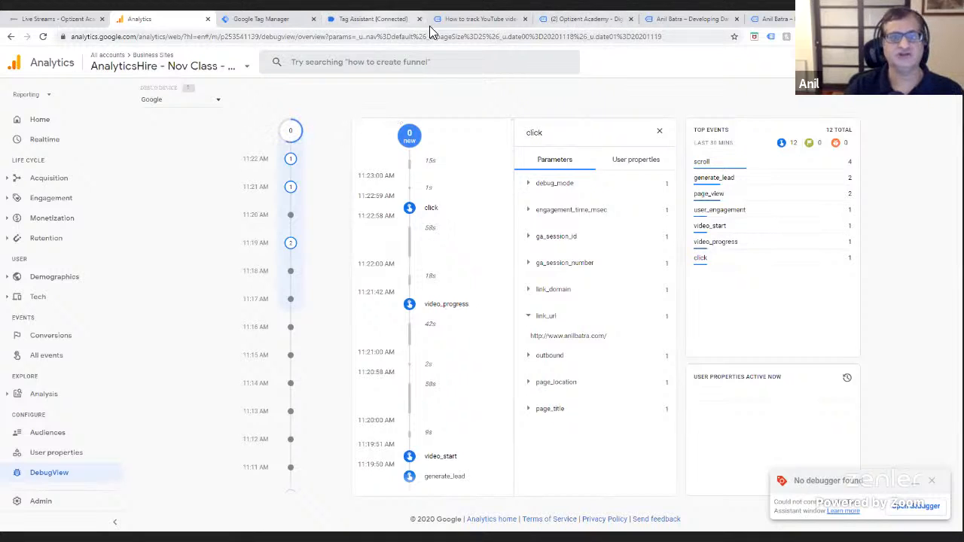
- Download the example file from the AnalyticsHire videos page and resume the DebugView event stream
{"action": "left_click", "coordinate": [583, 18]}
{"action": "left_click", "coordinate": [494, 19]}
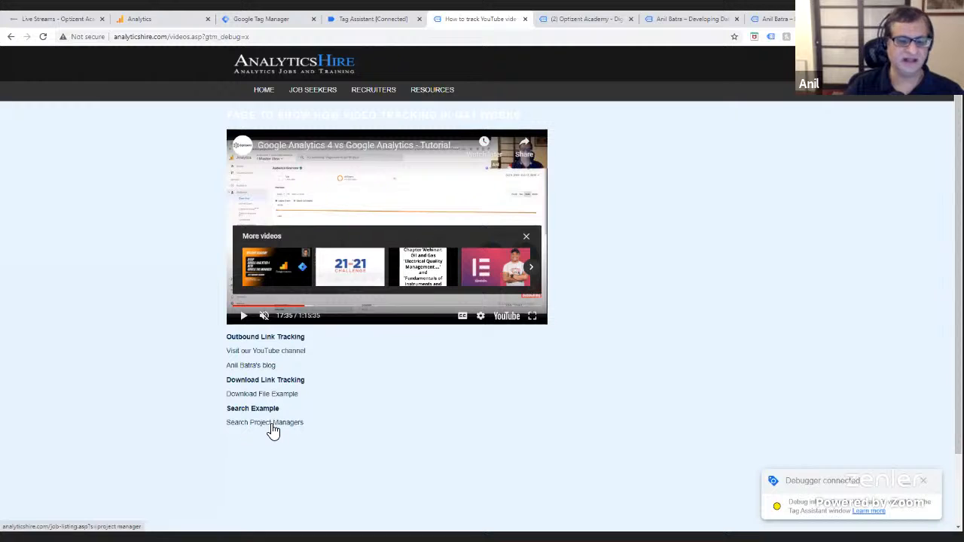
{"action": "left_click", "coordinate": [286, 397]}
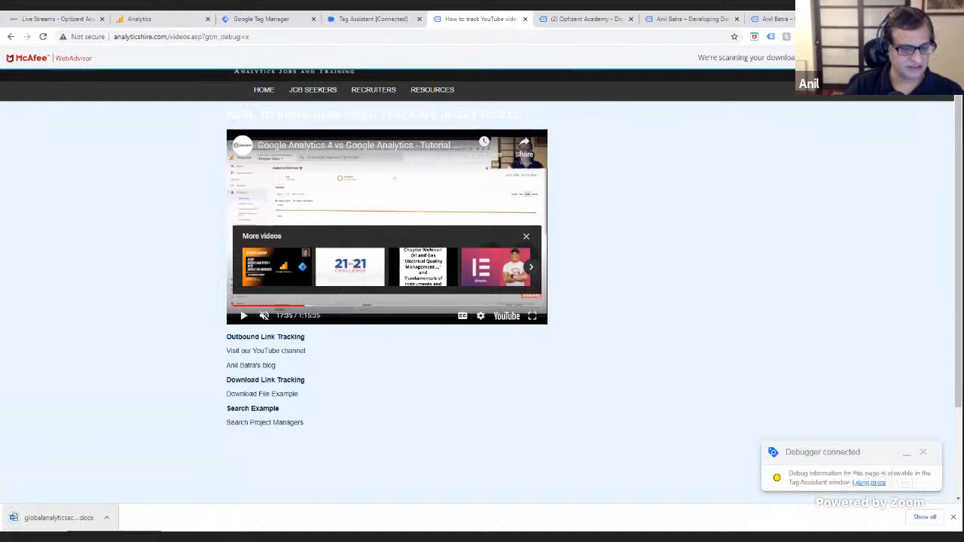
{"action": "left_click", "coordinate": [150, 22]}
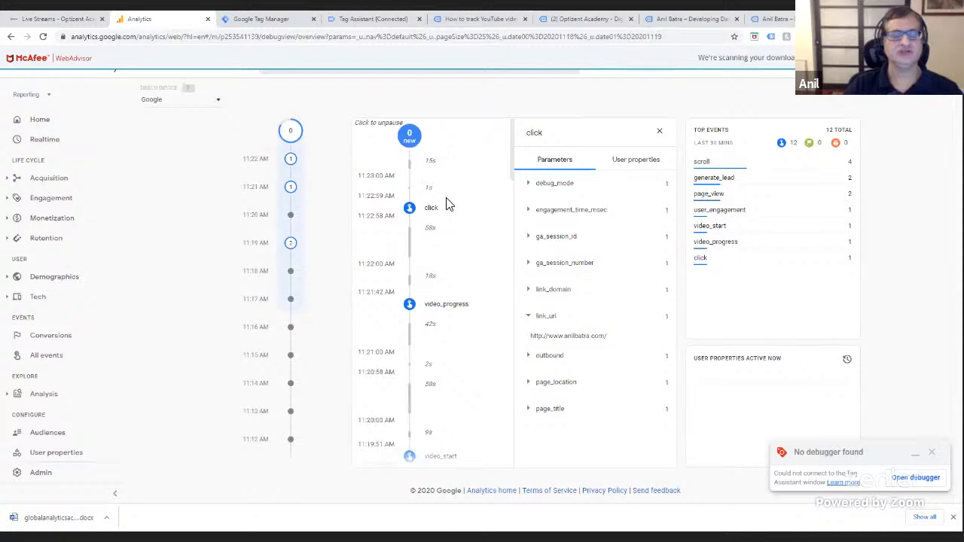
{"action": "left_click", "coordinate": [374, 125]}
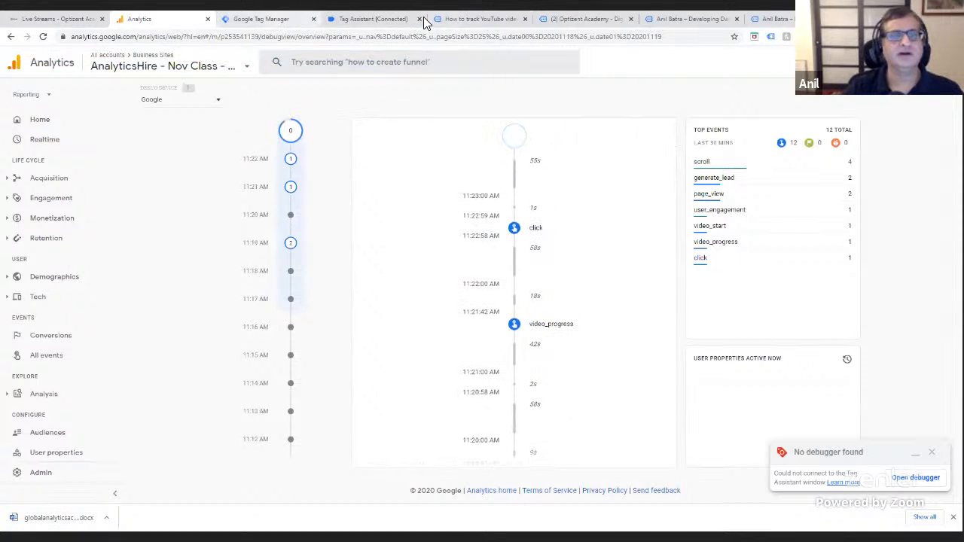
- Cancel the channel subscription prompt on the Optizent Academy YouTube page and close that page
{"action": "left_click", "coordinate": [587, 21]}
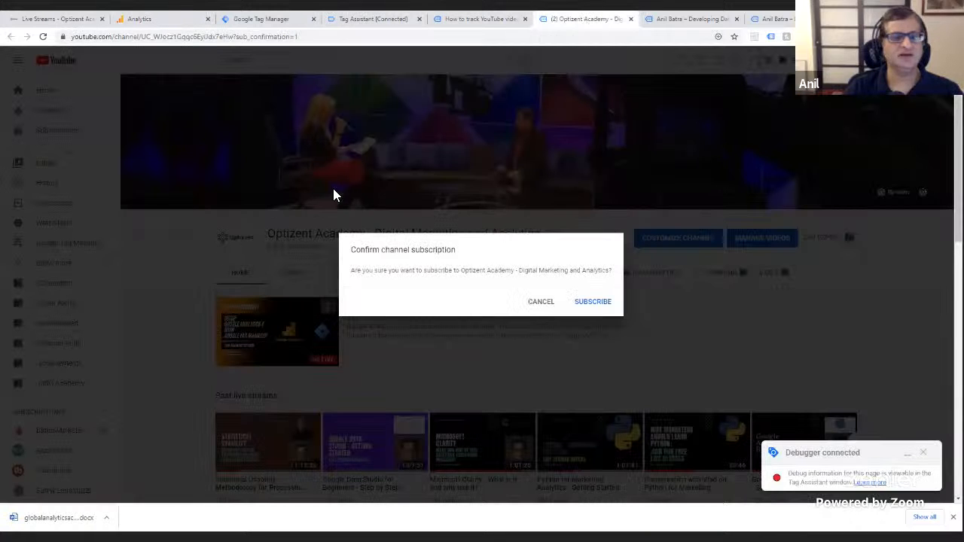
{"action": "left_click", "coordinate": [536, 303]}
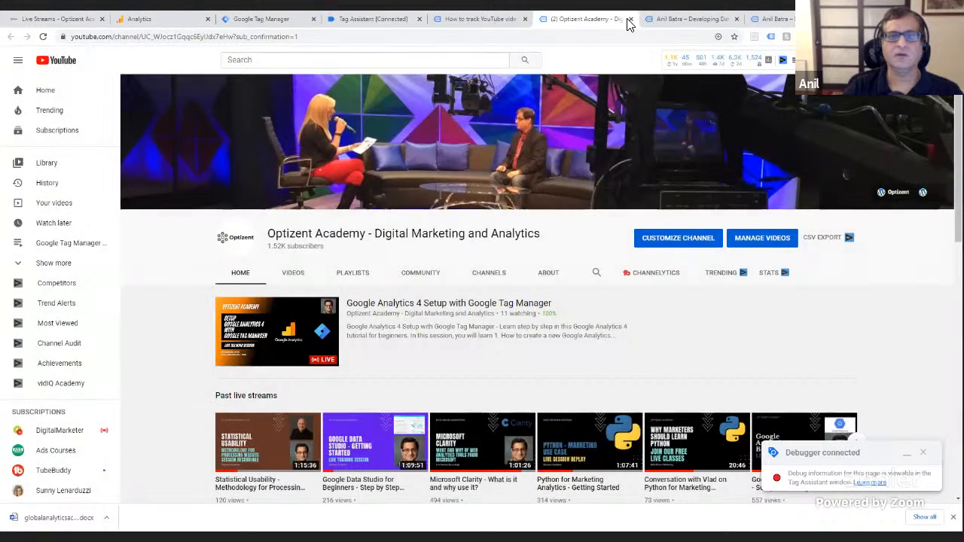
{"action": "left_click", "coordinate": [631, 19]}
- Download the example file from the videos page once more and check DebugView for the file_download event
{"action": "left_click", "coordinate": [480, 19]}
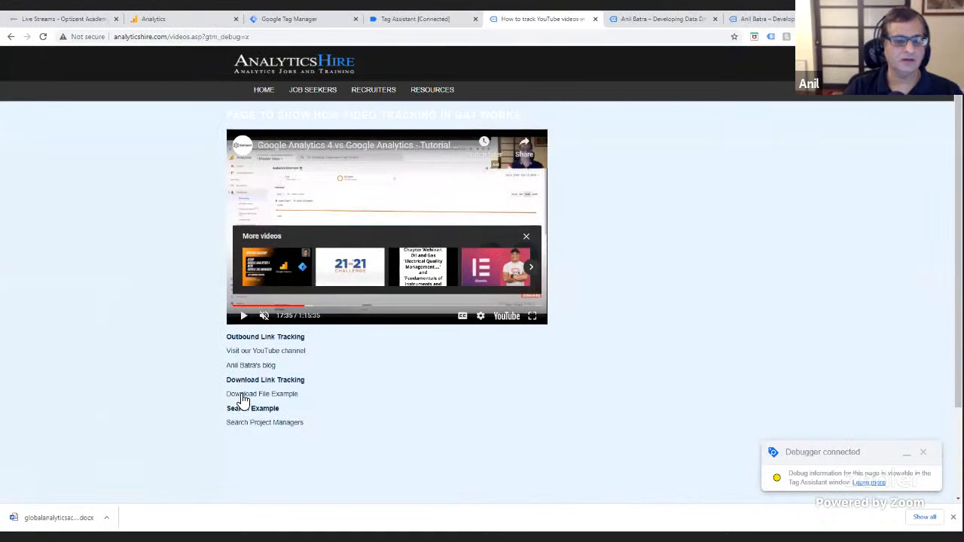
{"action": "left_click", "coordinate": [243, 395]}
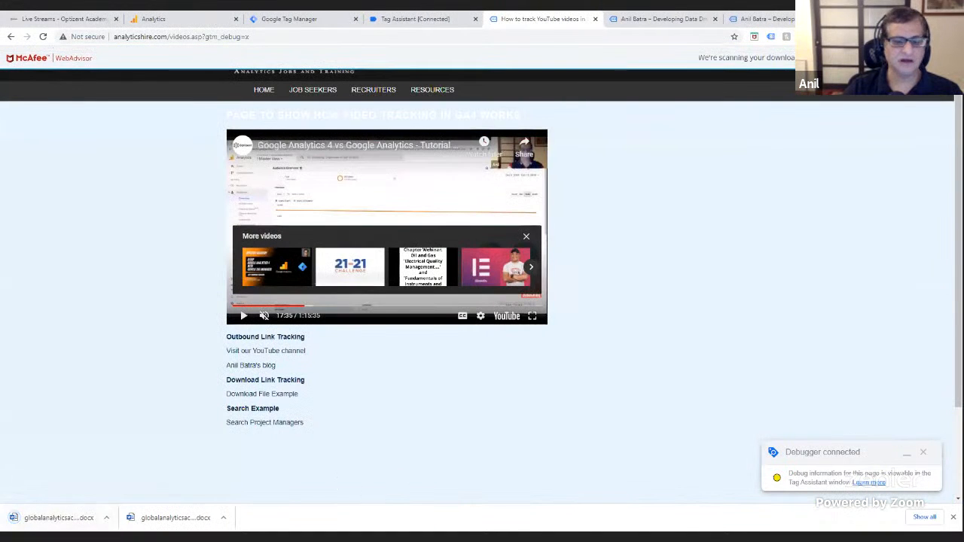
{"action": "left_click", "coordinate": [150, 19]}
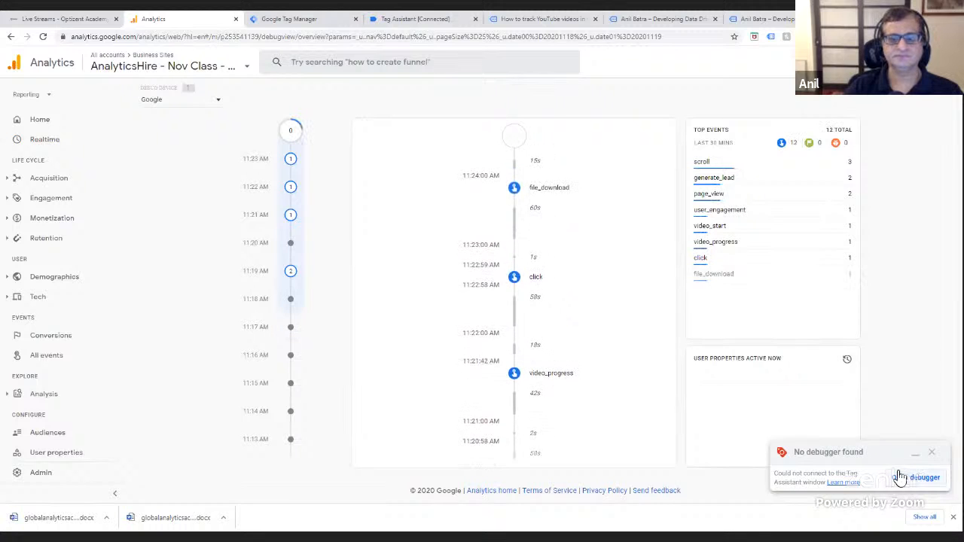
- Inspect the link_text, link_url, page_location, page_title and file_extension parameters of the latest file_download event in DebugView
{"action": "left_click", "coordinate": [547, 190]}
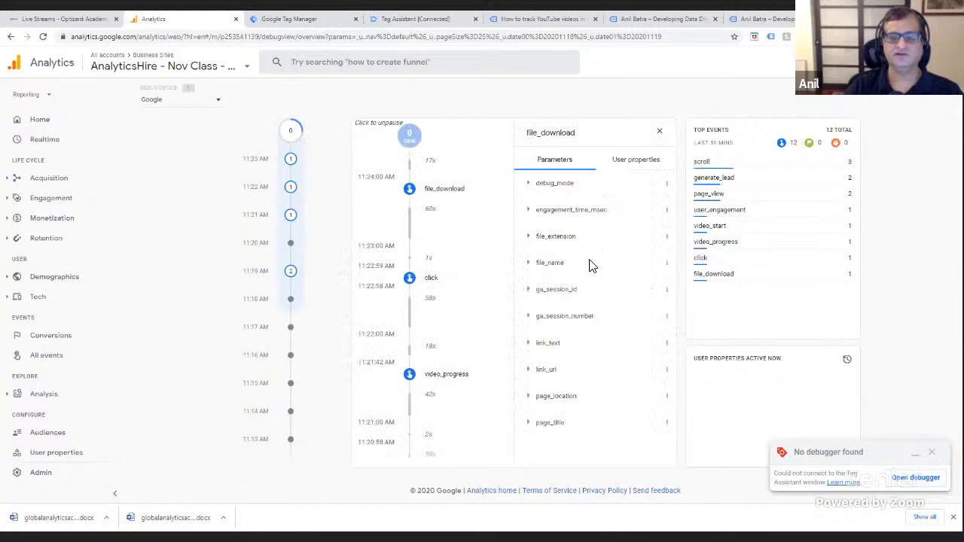
{"action": "left_click", "coordinate": [531, 350]}
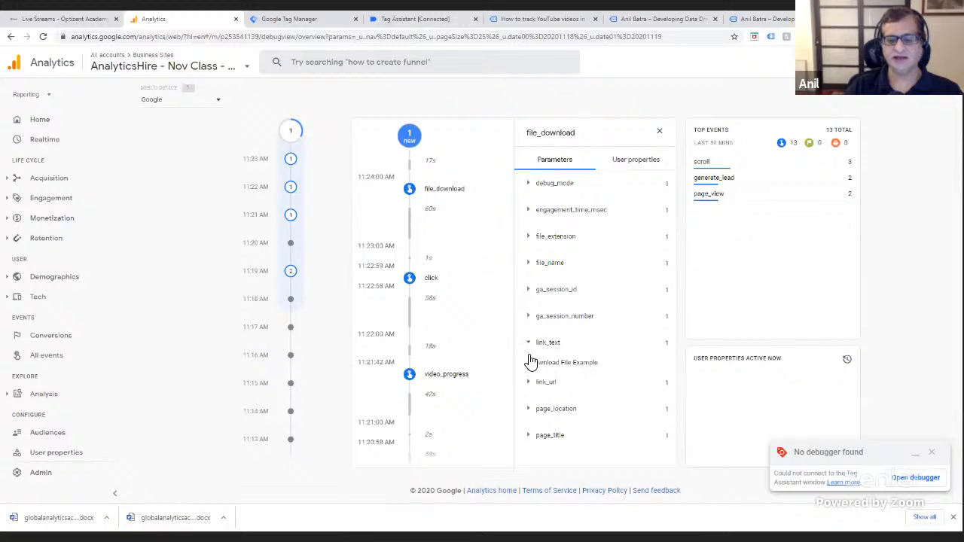
{"action": "left_click", "coordinate": [533, 380]}
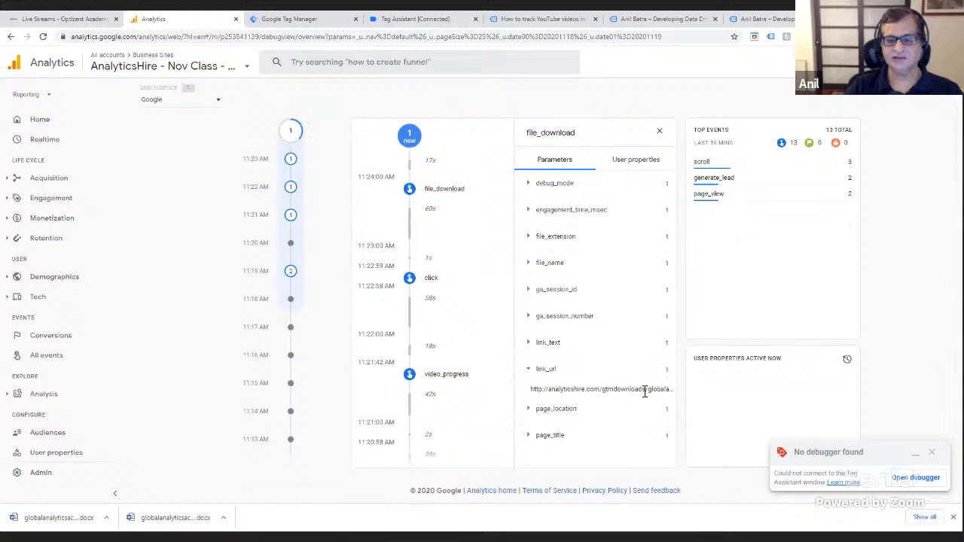
{"action": "double_click", "coordinate": [654, 390]}
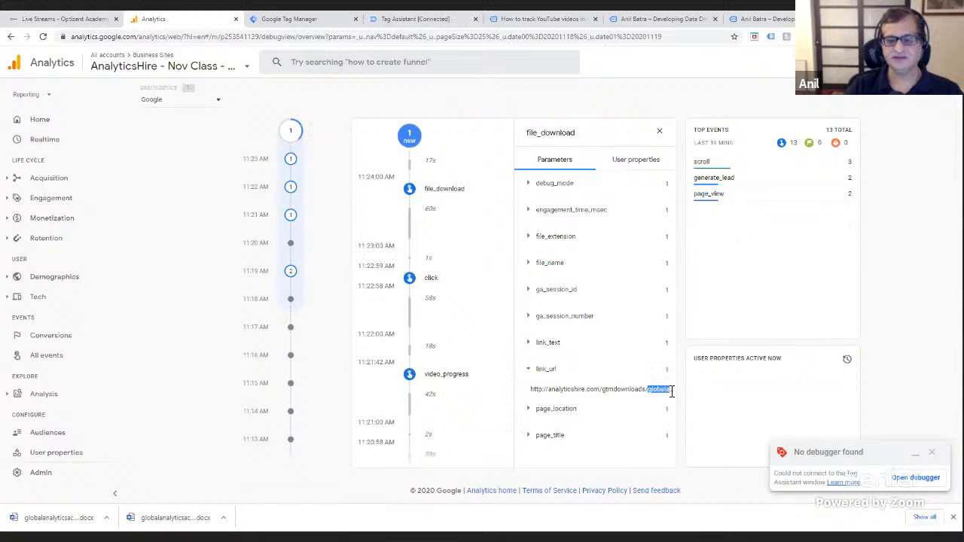
{"action": "left_click", "coordinate": [529, 411]}
{"action": "left_click", "coordinate": [529, 433]}
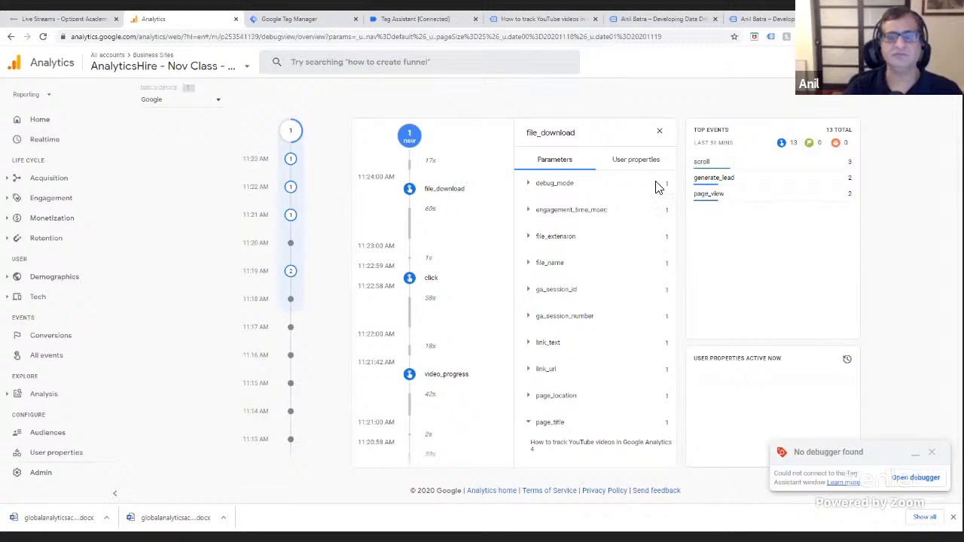
{"action": "left_click", "coordinate": [531, 237]}
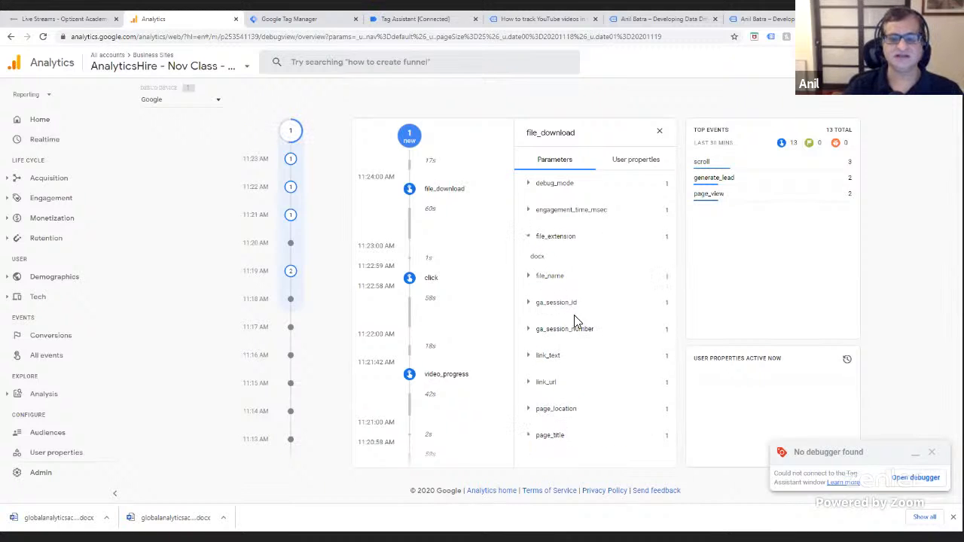
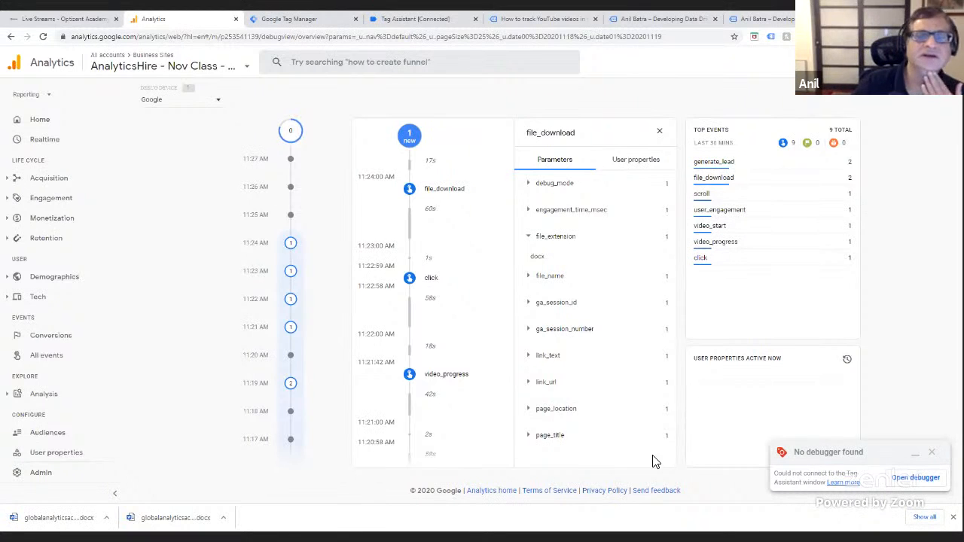
- Open optizent.com in a new browser tab and go to its Blog page
{"action": "left_click", "coordinate": [527, 20]}
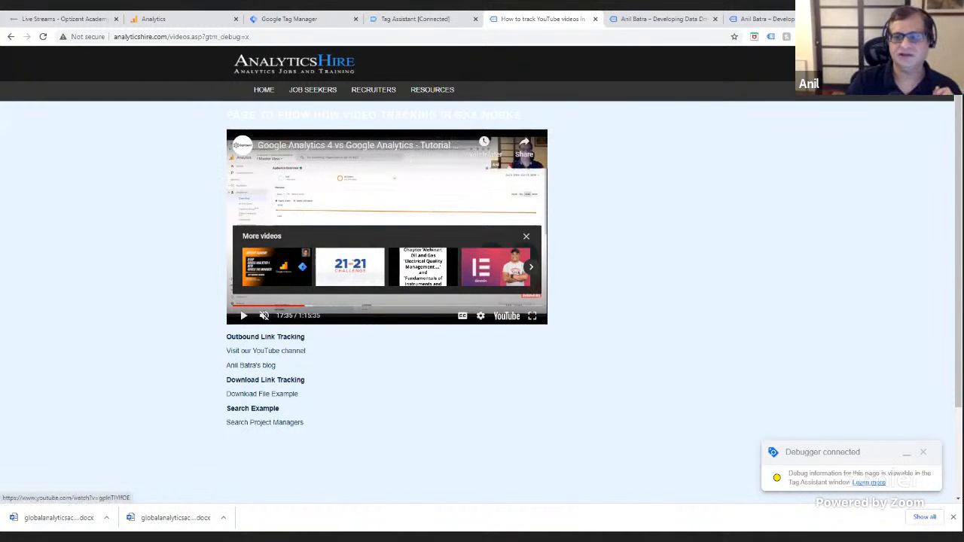
{"action": "key", "text": "ctrl+t"}
{"action": "type", "text": "opt"}
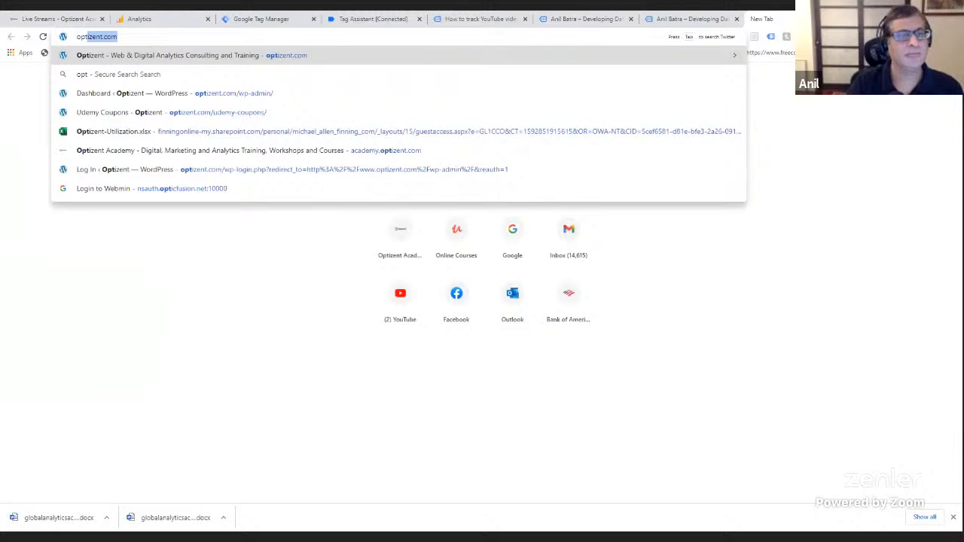
{"action": "key", "text": "Return"}
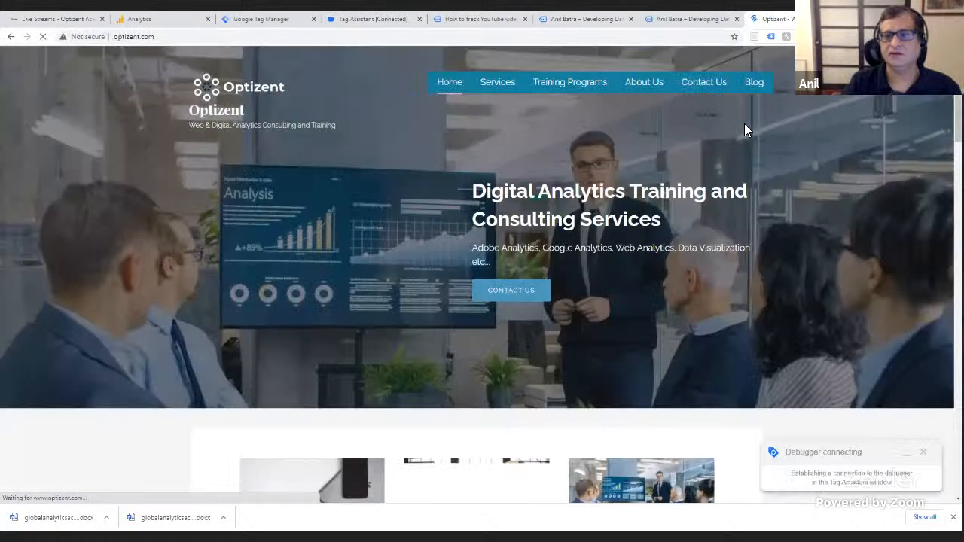
{"action": "left_click", "coordinate": [754, 82]}
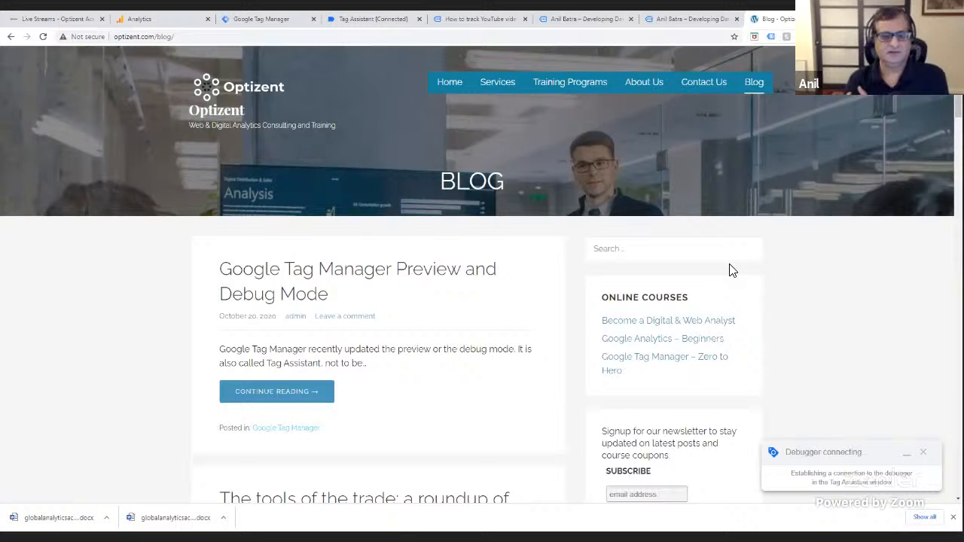
- Search the Optizent blog for "adobe analytics" and examine the s query parameter in the results page URL
{"action": "left_click", "coordinate": [633, 259]}
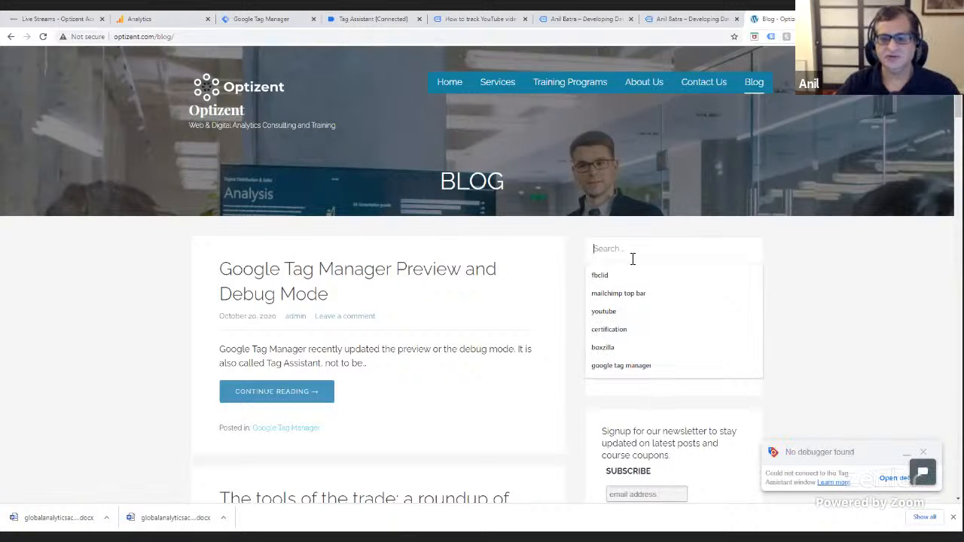
{"action": "type", "text": "adobe"}
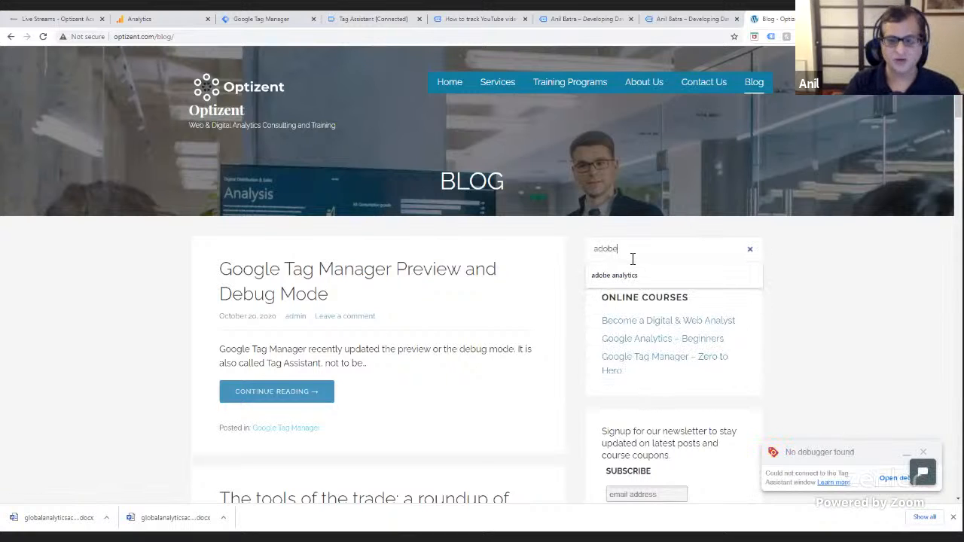
{"action": "type", "text": " analytics"}
{"action": "key", "text": "Return"}
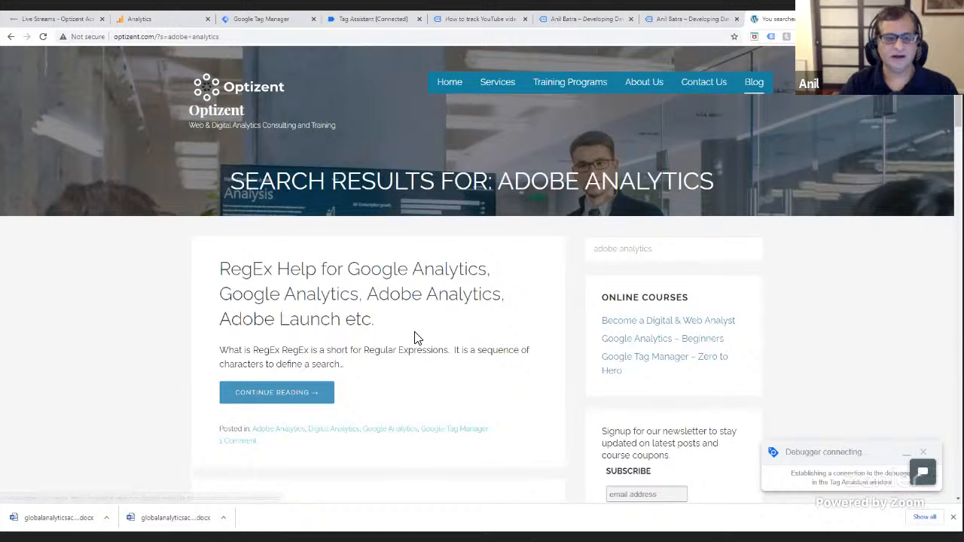
{"action": "scroll", "coordinate": [415, 333], "scroll_direction": "down", "scroll_amount": 4}
{"action": "scroll", "coordinate": [415, 334], "scroll_direction": "up", "scroll_amount": 4}
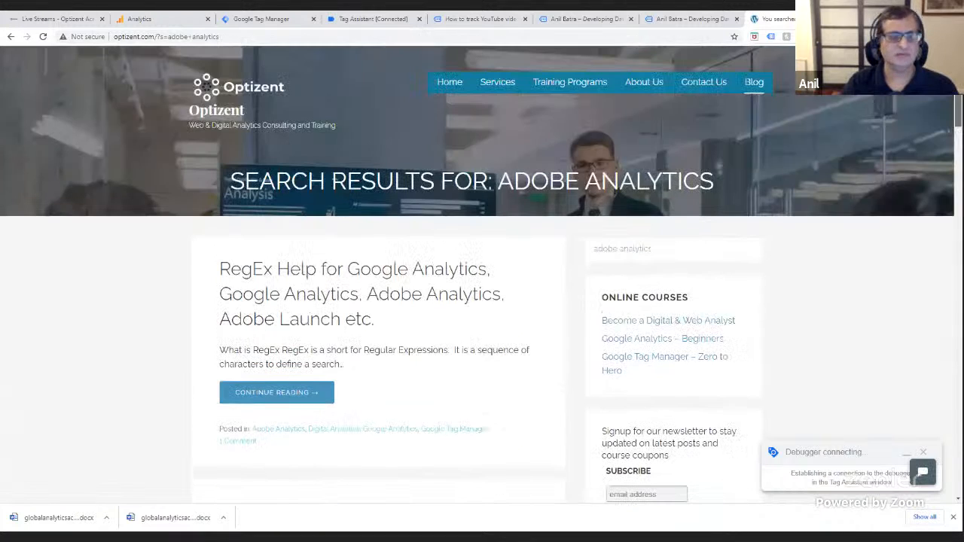
{"action": "left_click_drag", "start_coordinate": [163, 36], "coordinate": [219, 36]}
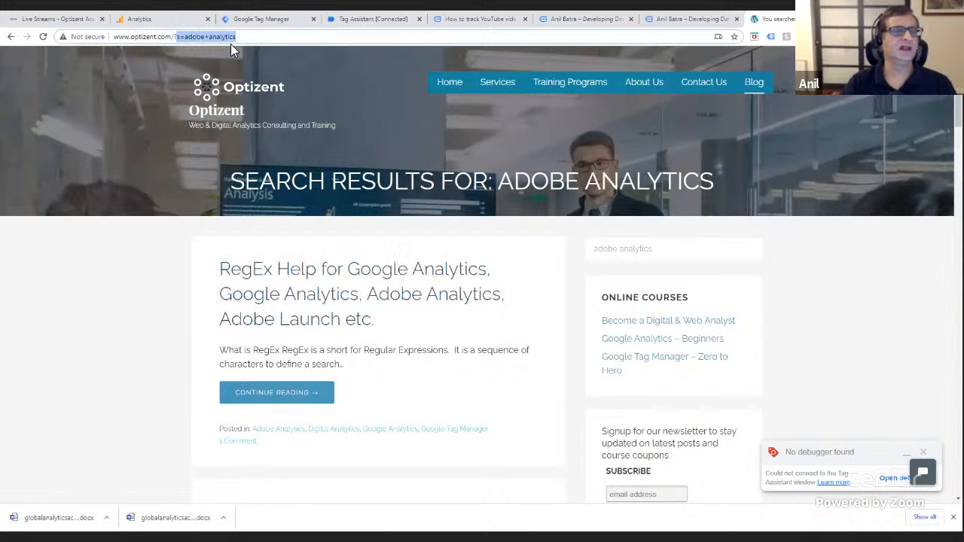
{"action": "left_click", "coordinate": [281, 36]}
{"action": "left_click_drag", "start_coordinate": [282, 37], "coordinate": [90, 30]}
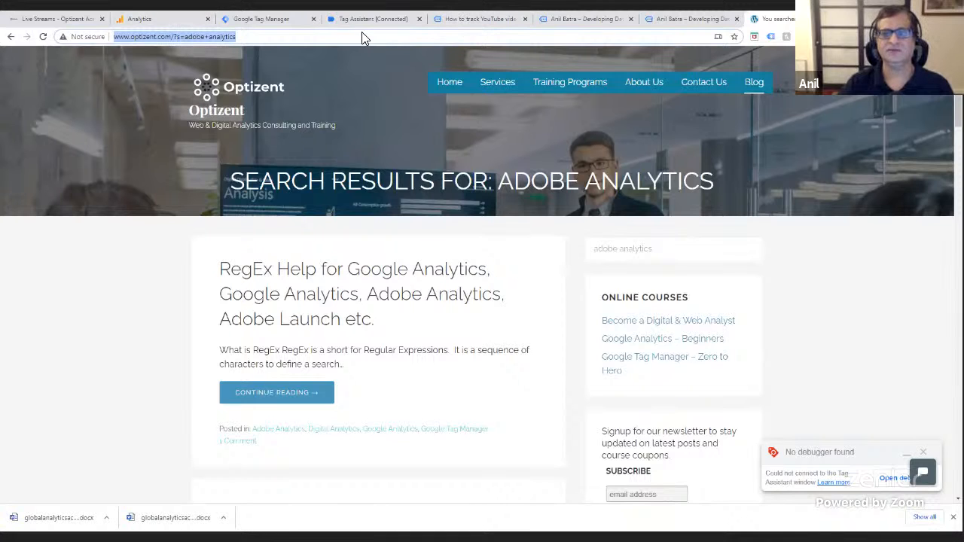
- Follow the Search Project Managers link on the AnalyticsHire videos page and examine the s parameter and its value in the job listing URL
{"action": "left_click", "coordinate": [562, 19]}
{"action": "left_click", "coordinate": [469, 20]}
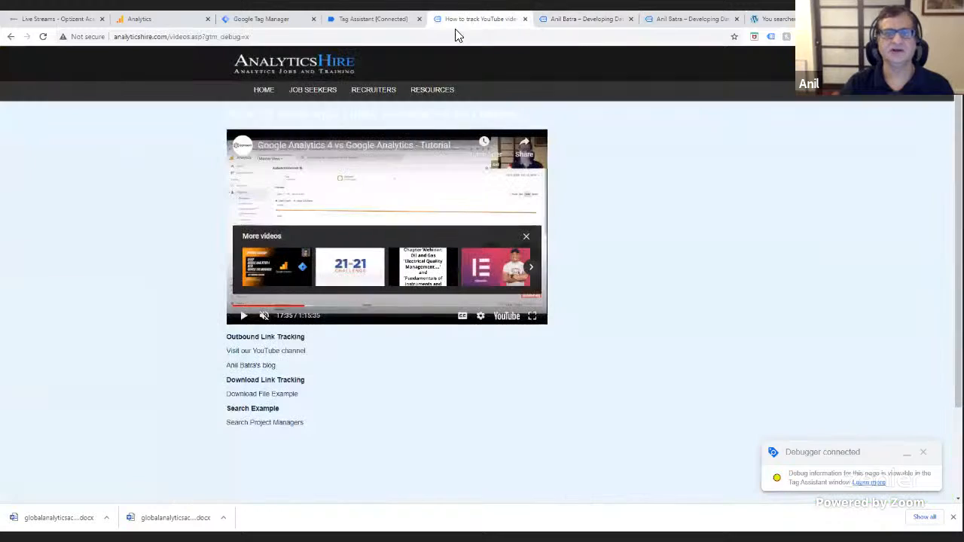
{"action": "left_click", "coordinate": [260, 424]}
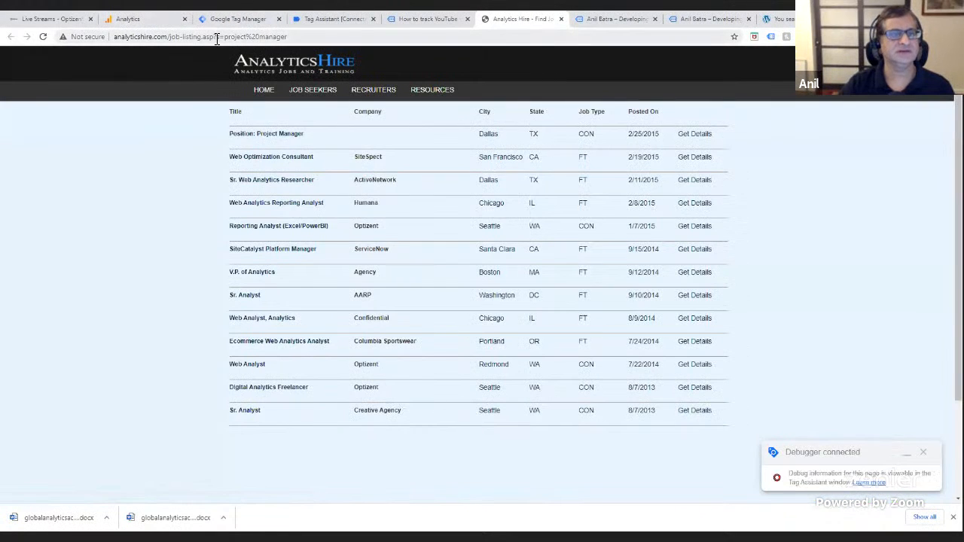
{"action": "left_click_drag", "start_coordinate": [214, 36], "coordinate": [339, 36]}
{"action": "left_click", "coordinate": [218, 37]}
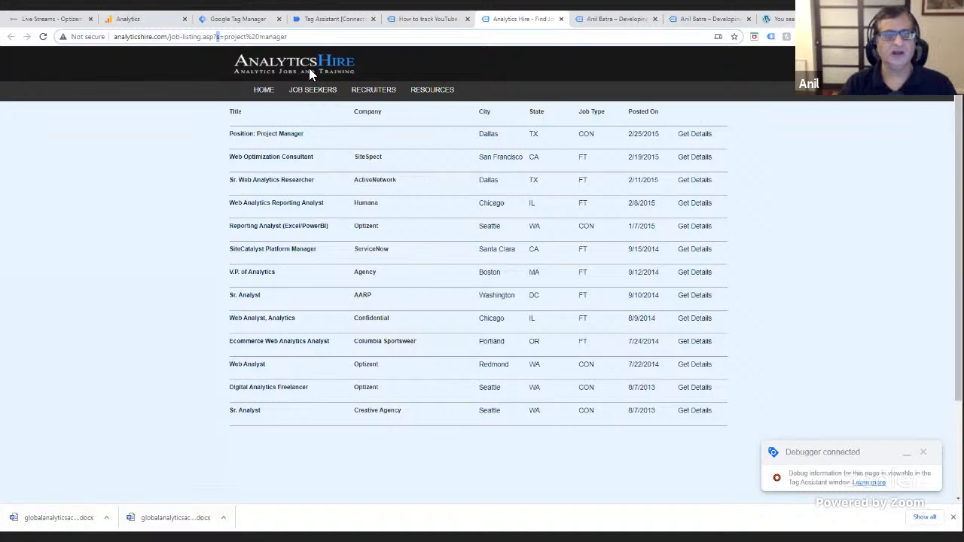
{"action": "left_click_drag", "start_coordinate": [287, 36], "coordinate": [224, 36]}
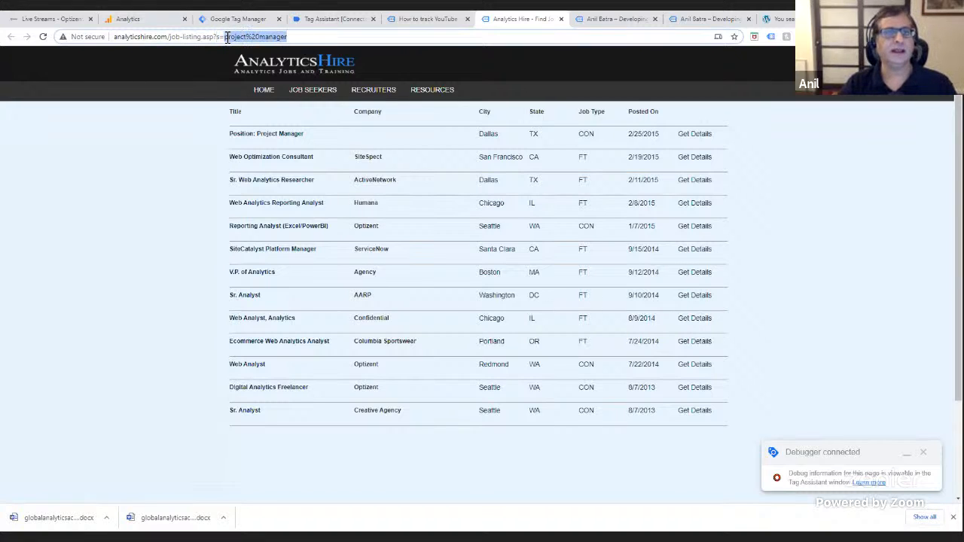
- Resume the DebugView event stream, reload the project manager job listing page, and check DebugView for the view_search_results event
{"action": "left_click", "coordinate": [154, 20]}
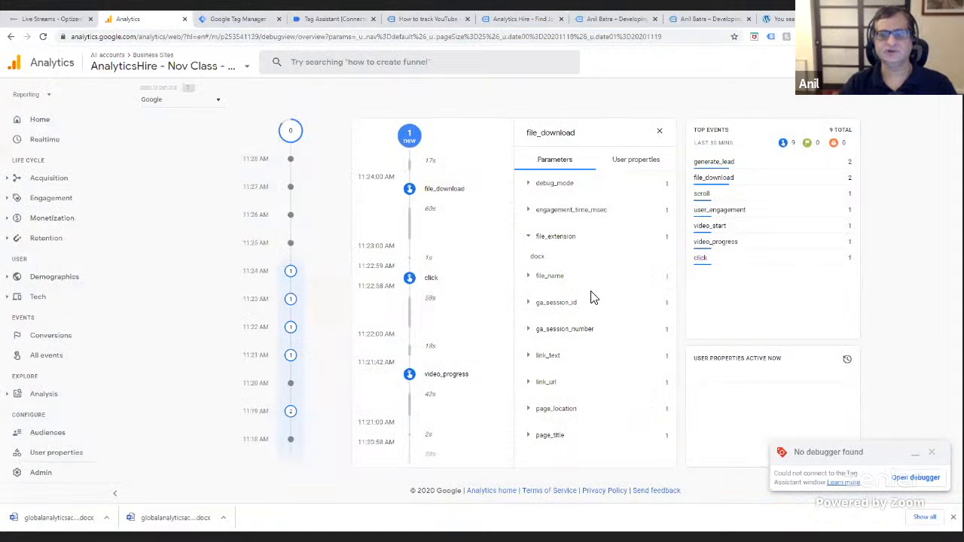
{"action": "left_click", "coordinate": [379, 125]}
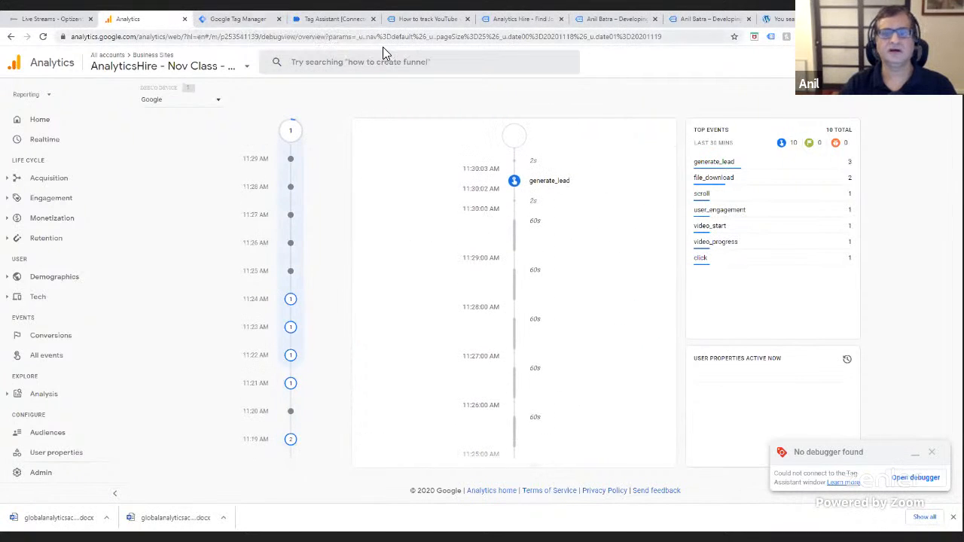
{"action": "left_click", "coordinate": [513, 21]}
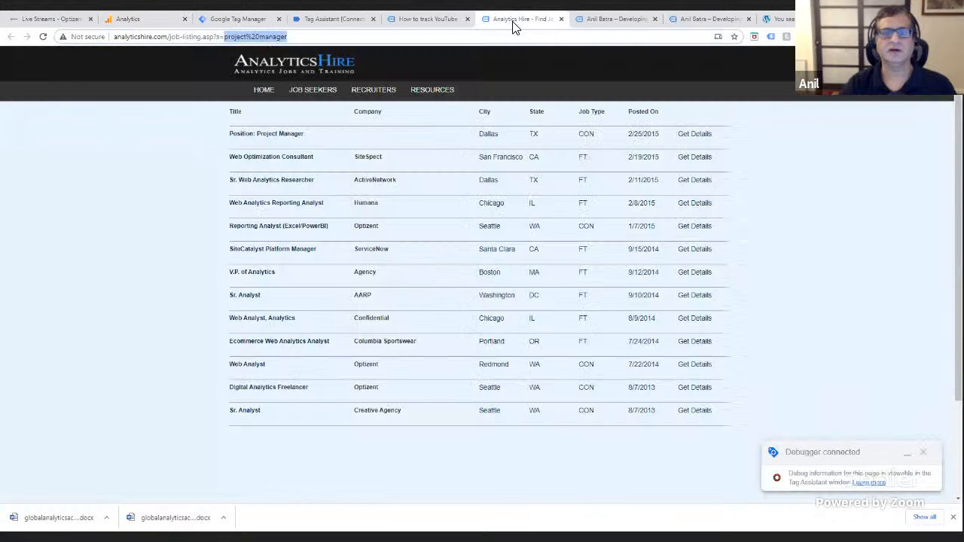
{"action": "left_click", "coordinate": [43, 36]}
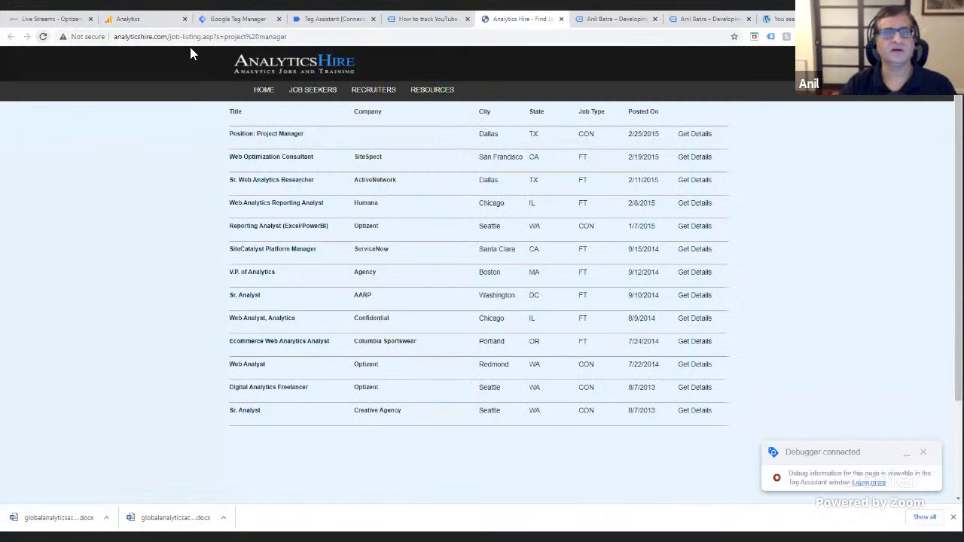
{"action": "left_click", "coordinate": [147, 20]}
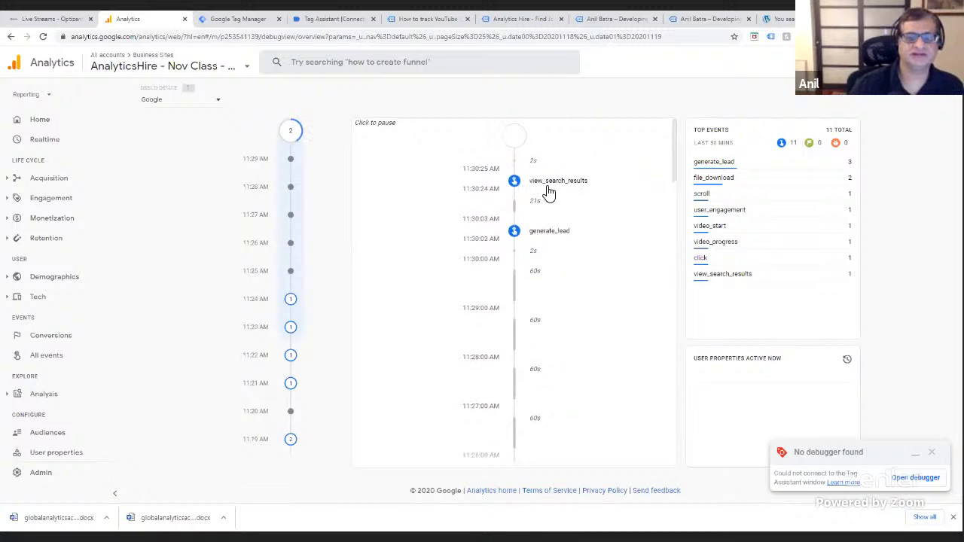
- Inspect the search_term, page_title and page_location parameters of the view_search_results event in DebugView
{"action": "left_click", "coordinate": [548, 188]}
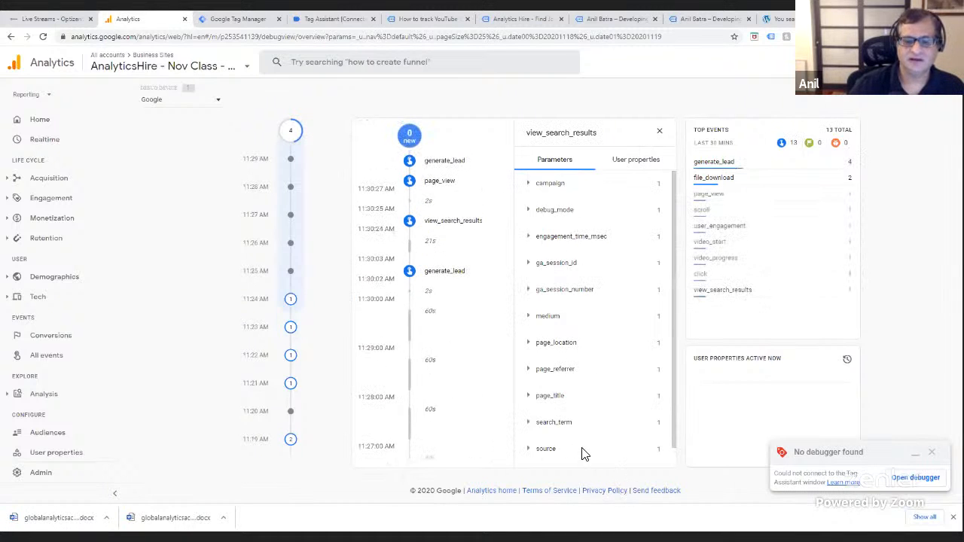
{"action": "left_click", "coordinate": [554, 421]}
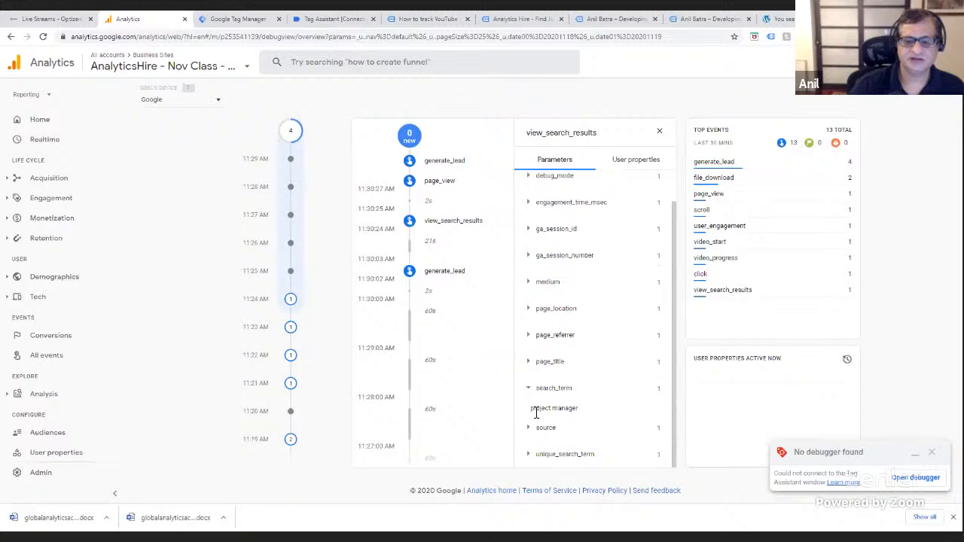
{"action": "left_click_drag", "start_coordinate": [537, 412], "coordinate": [586, 409]}
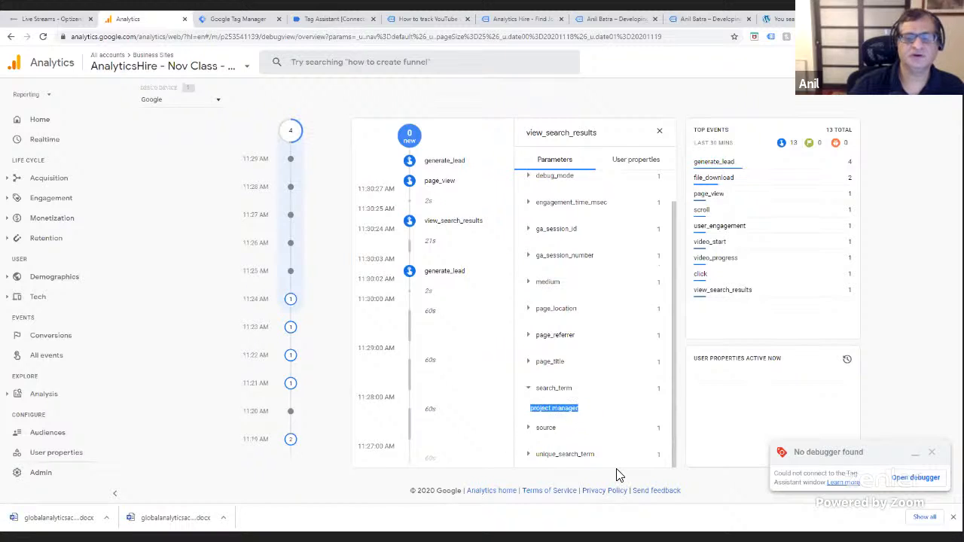
{"action": "left_click", "coordinate": [533, 369]}
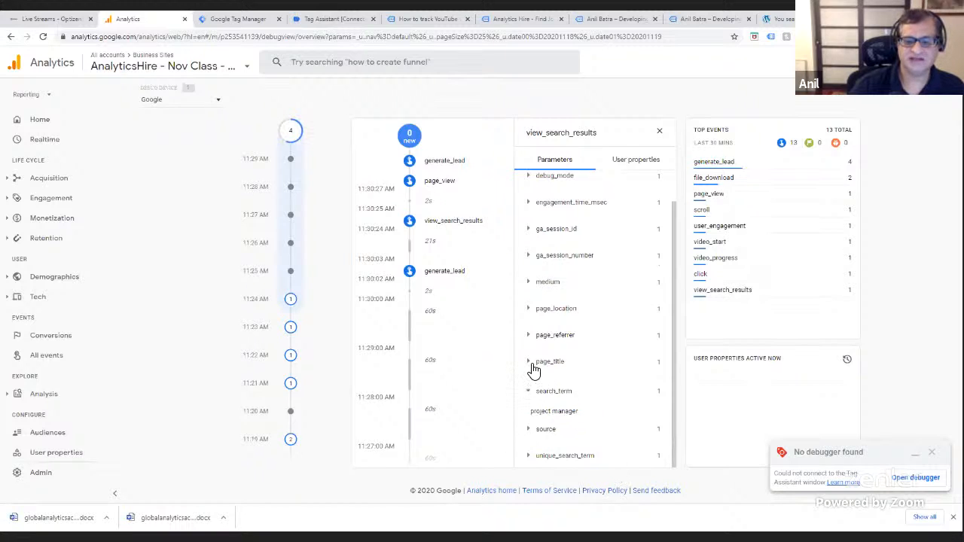
{"action": "left_click", "coordinate": [529, 406]}
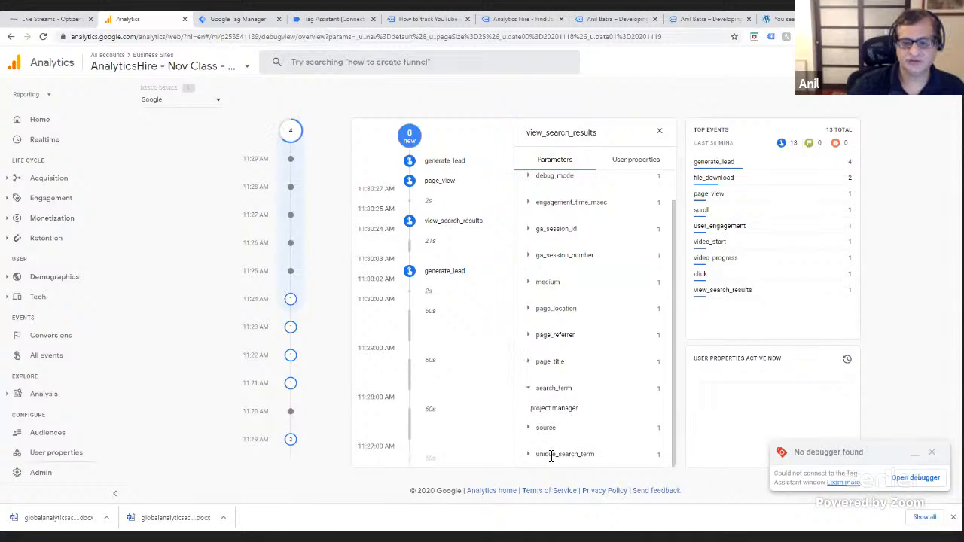
{"action": "left_click", "coordinate": [532, 312]}
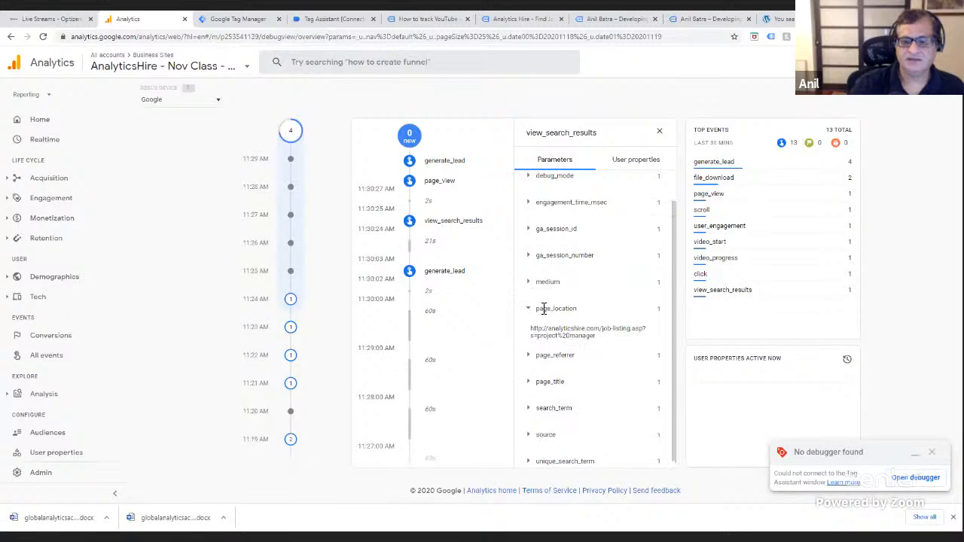
{"action": "left_click", "coordinate": [531, 311]}
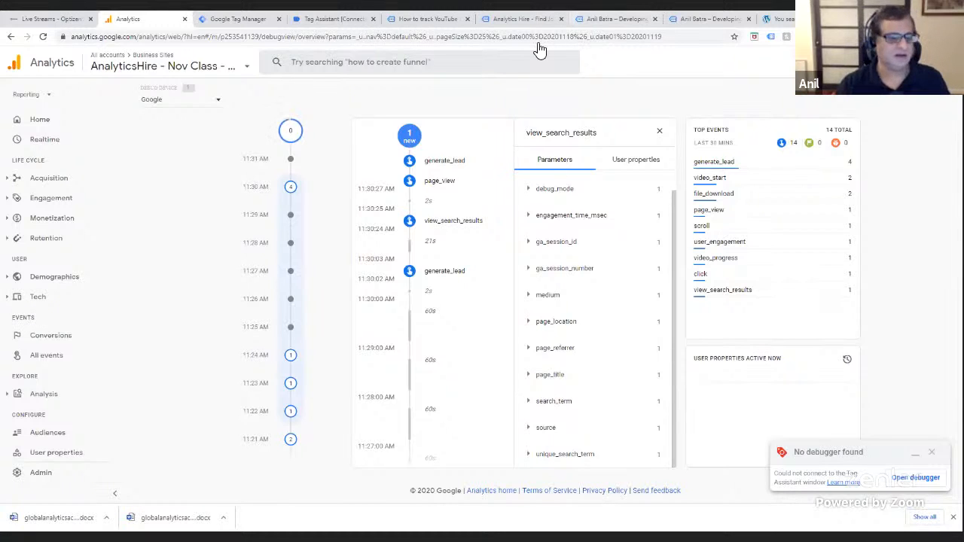
- Look at the property's User properties page and its Data Deletion Requests in the admin settings
{"action": "left_click", "coordinate": [56, 452]}
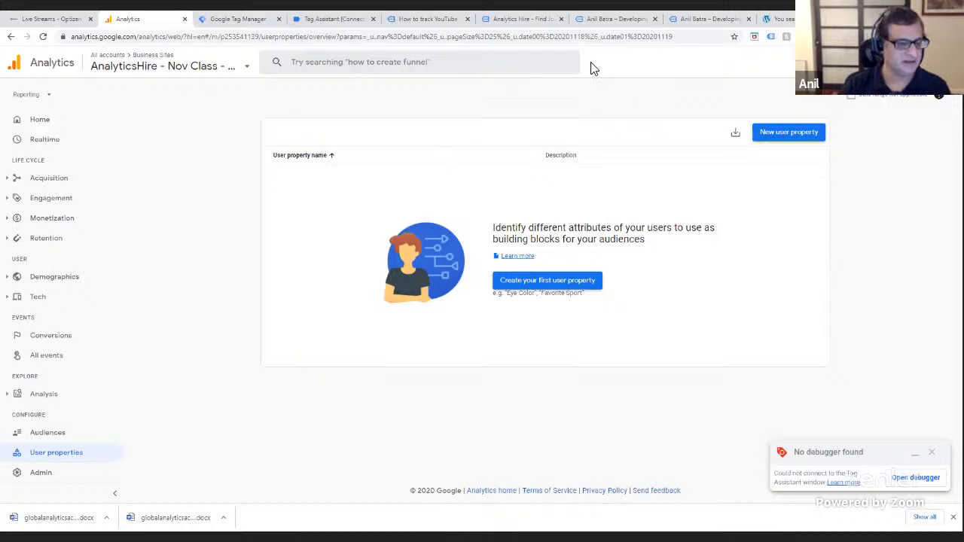
{"action": "left_click", "coordinate": [42, 474]}
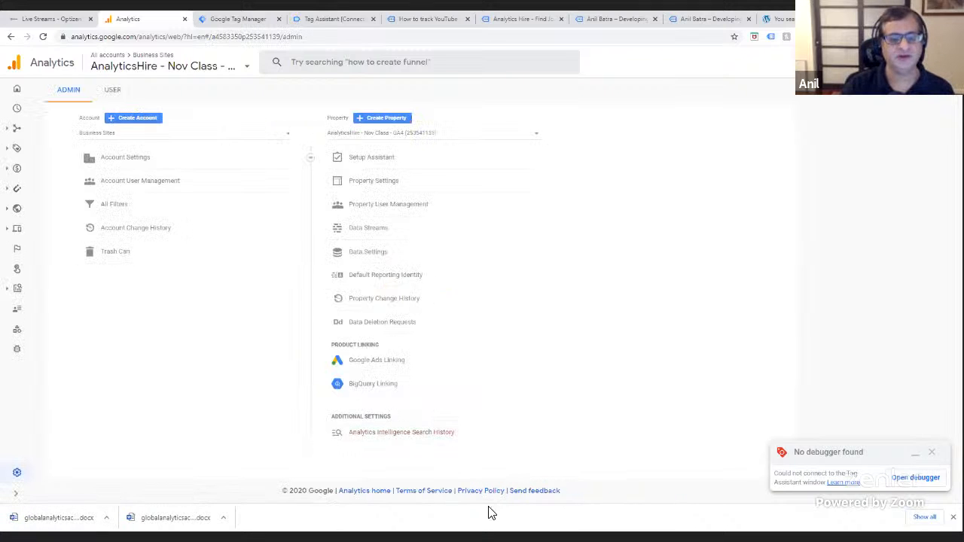
{"action": "left_click", "coordinate": [392, 326]}
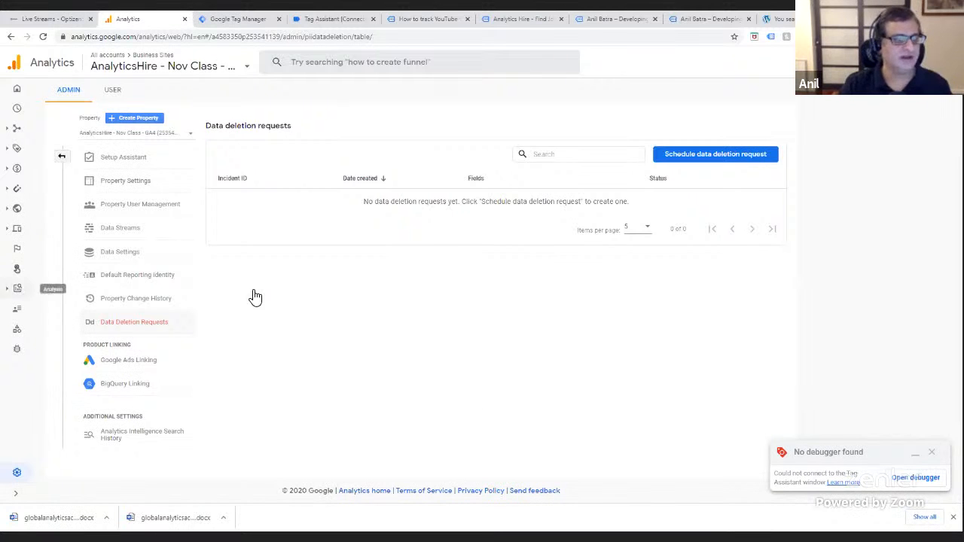
- Switch to the Optizent Test Account (App + Web) - CMNB property and show its list of all events
{"action": "left_click", "coordinate": [226, 69]}
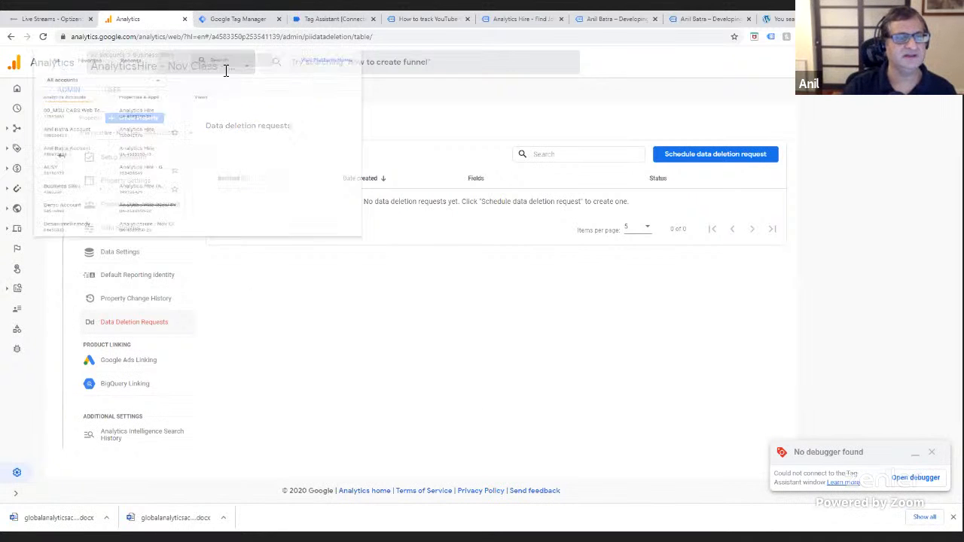
{"action": "scroll", "coordinate": [194, 284], "scroll_direction": "down", "scroll_amount": 5}
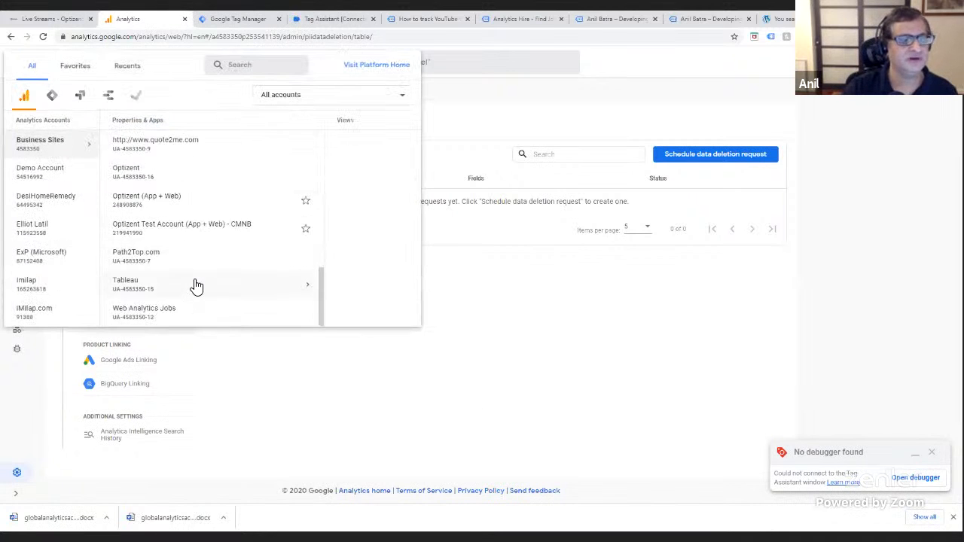
{"action": "left_click", "coordinate": [190, 224]}
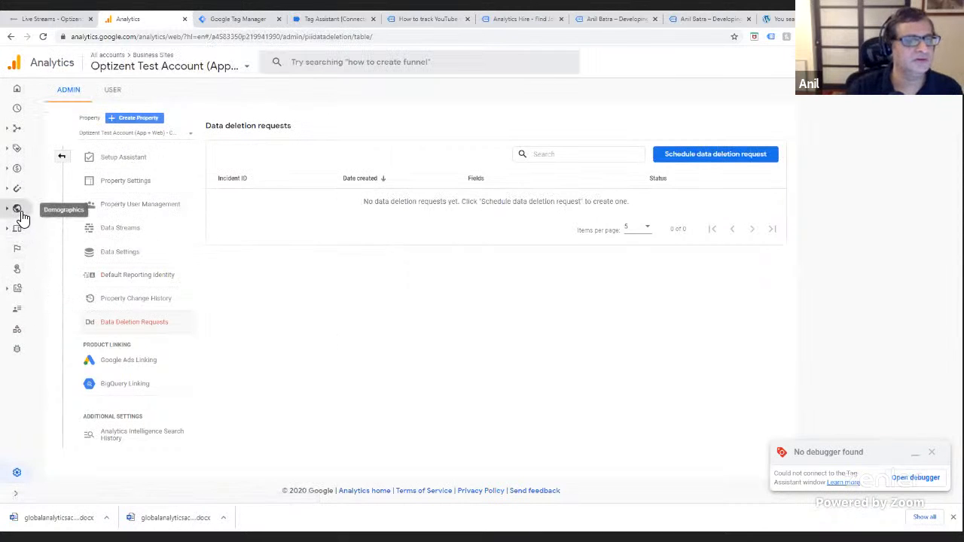
{"action": "left_click", "coordinate": [16, 272]}
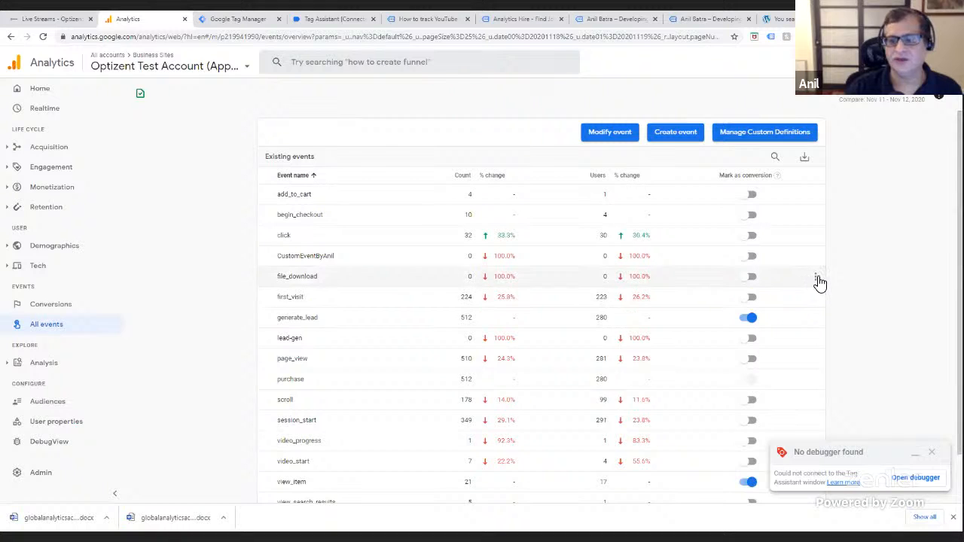
- Open the help article about NPA from the file_download event's options and read how to exclude events from ads personalization
{"action": "left_click", "coordinate": [817, 278]}
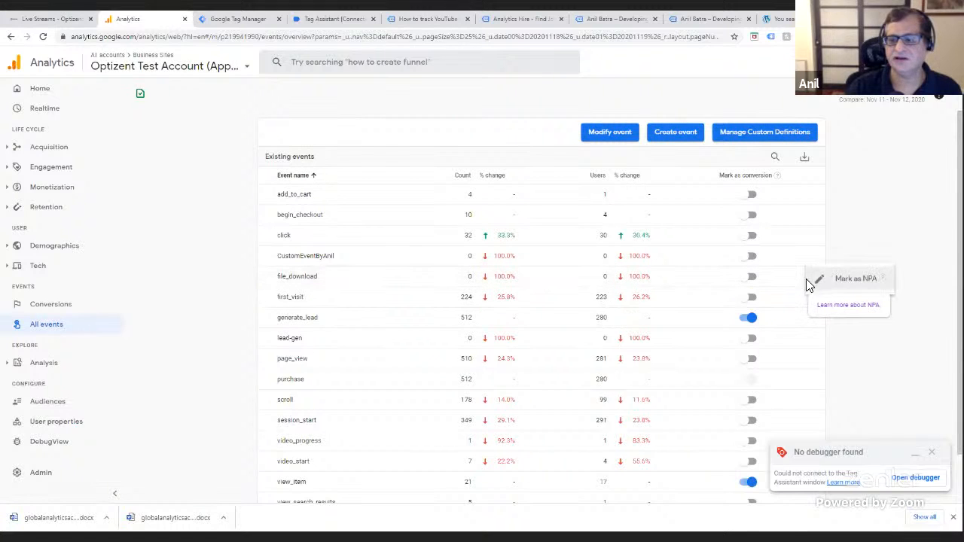
{"action": "left_click", "coordinate": [843, 304]}
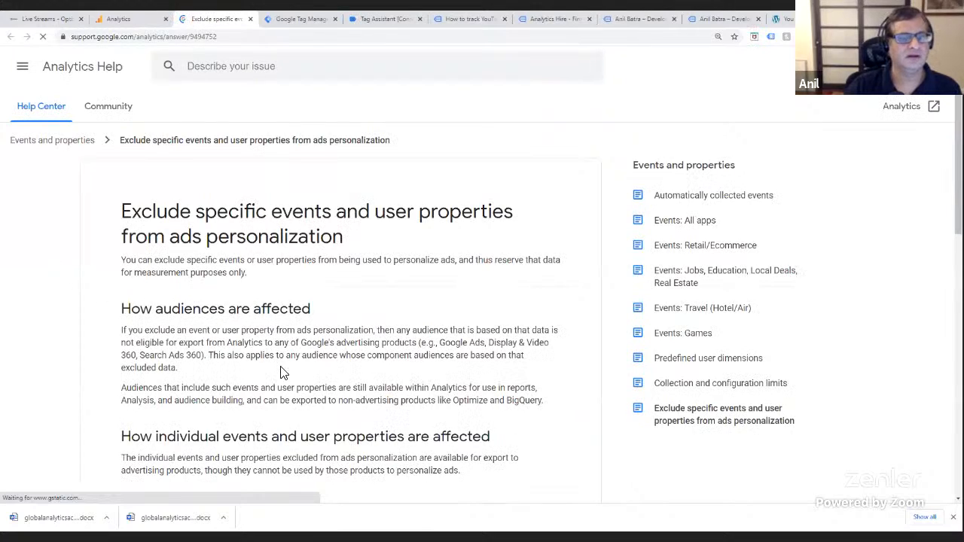
{"action": "scroll", "coordinate": [216, 356], "scroll_direction": "down", "scroll_amount": 2}
{"action": "scroll", "coordinate": [216, 356], "scroll_direction": "down", "scroll_amount": 1}
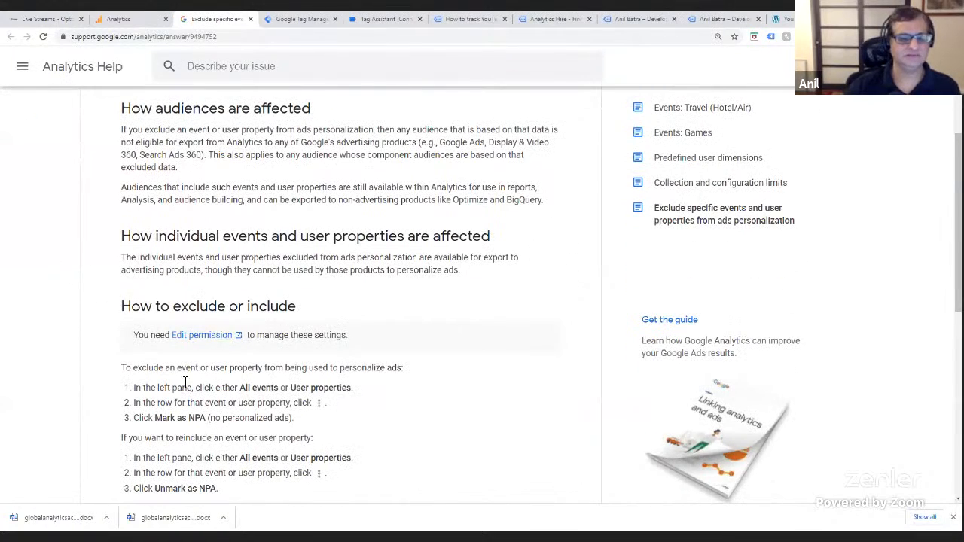
{"action": "scroll", "coordinate": [324, 324], "scroll_direction": "up", "scroll_amount": 3}
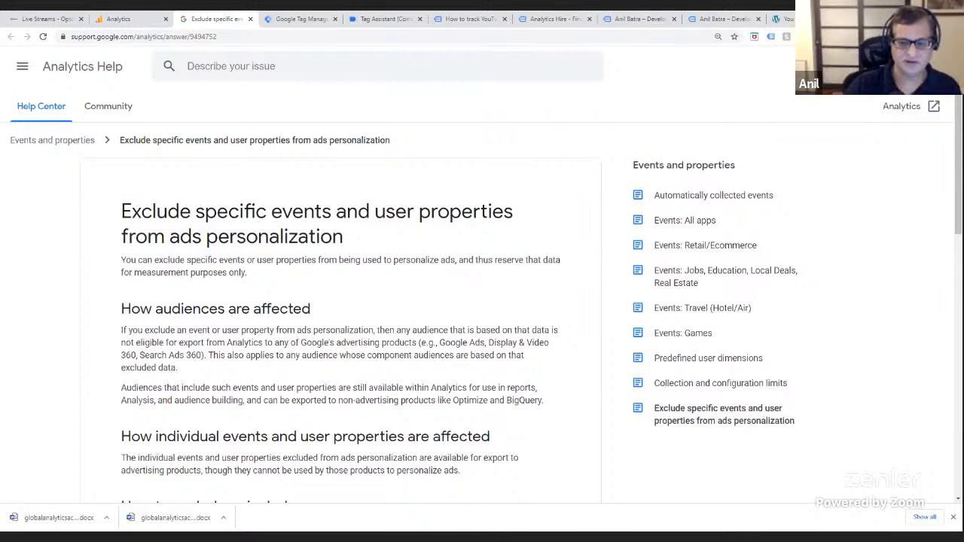
- Return to Analytics and view the conversion events of the Optizent test property
{"action": "left_click", "coordinate": [116, 19]}
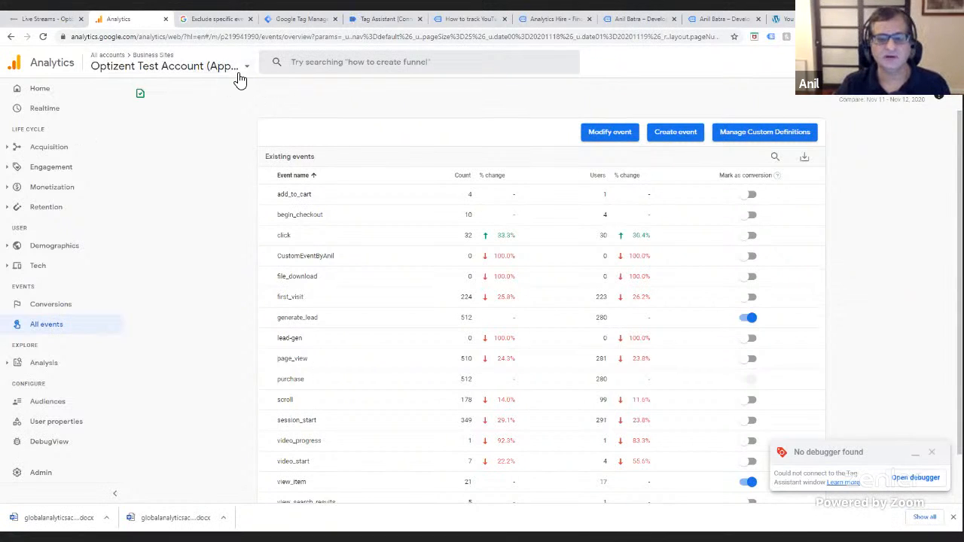
{"action": "left_click", "coordinate": [212, 66]}
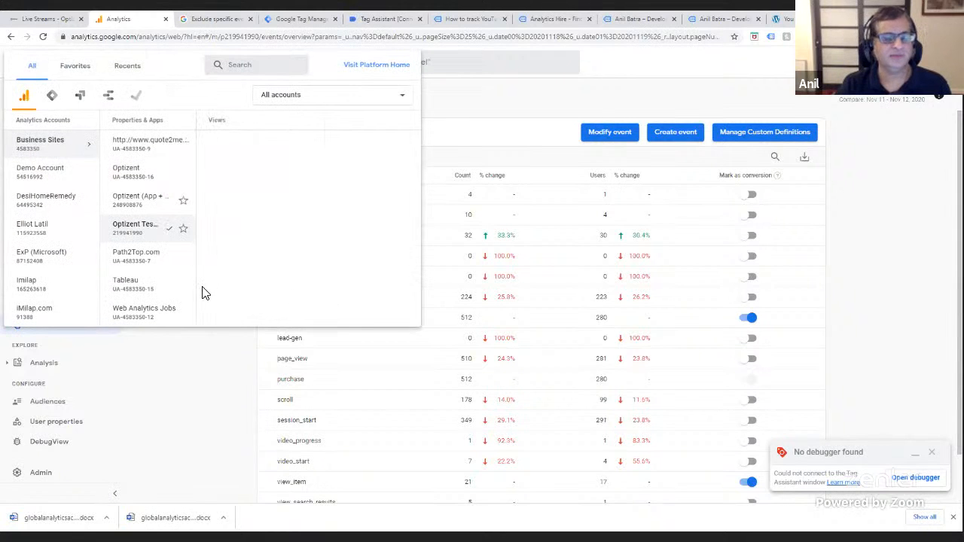
{"action": "left_click", "coordinate": [390, 427]}
{"action": "left_click", "coordinate": [51, 304]}
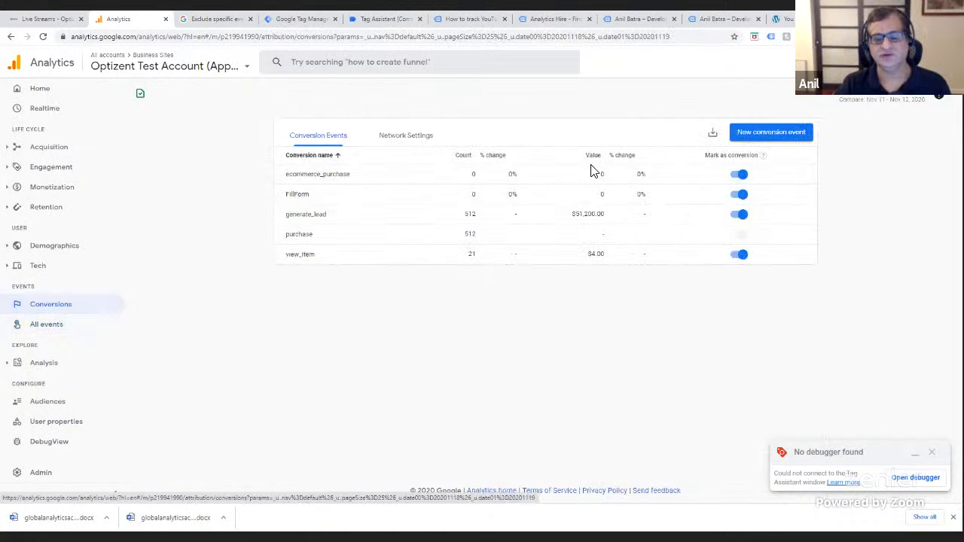
- Switch to the Optizent (App + Web) property, then back to the AnalyticsHire - Nov Class - GA4 property
{"action": "left_click", "coordinate": [206, 70]}
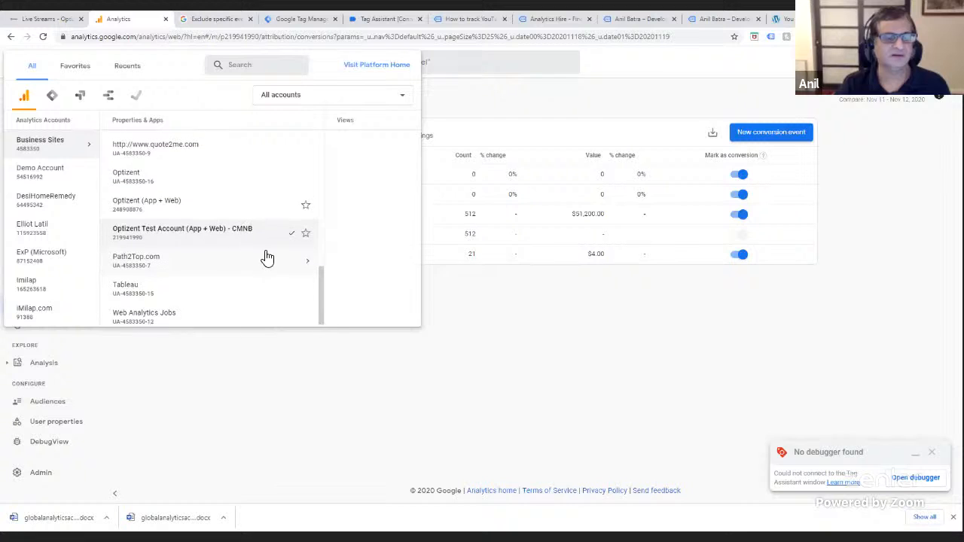
{"action": "left_click", "coordinate": [158, 205]}
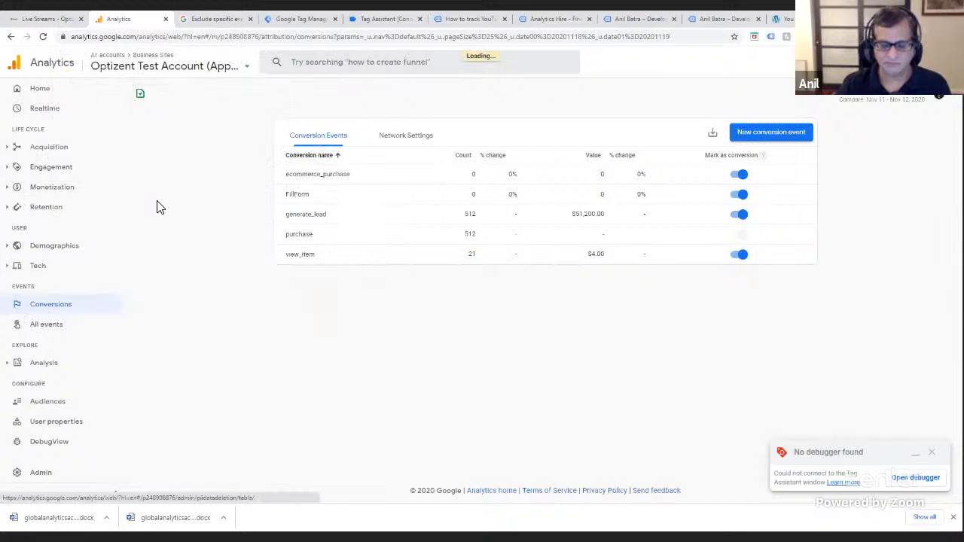
{"action": "left_click", "coordinate": [172, 66]}
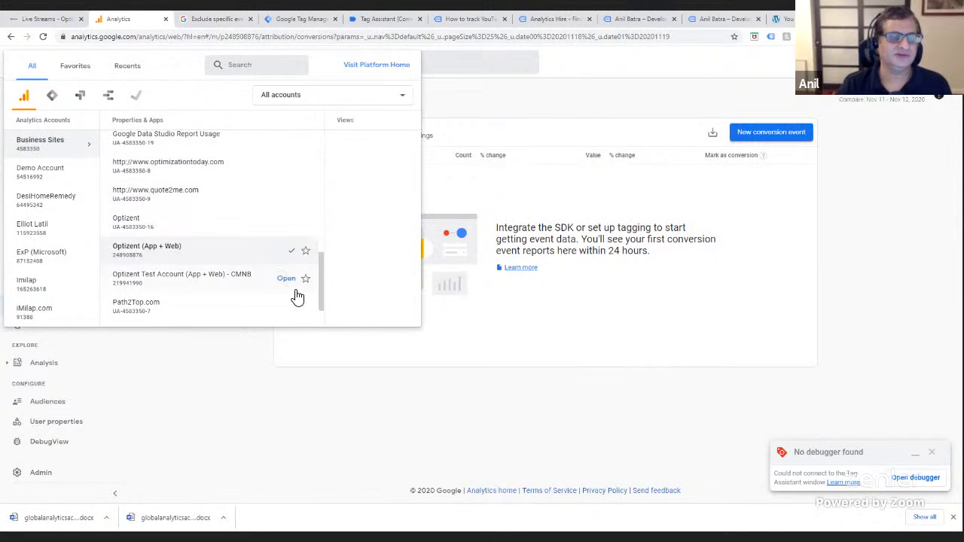
{"action": "left_click_drag", "start_coordinate": [322, 282], "coordinate": [321, 154]}
{"action": "left_click", "coordinate": [205, 255]}
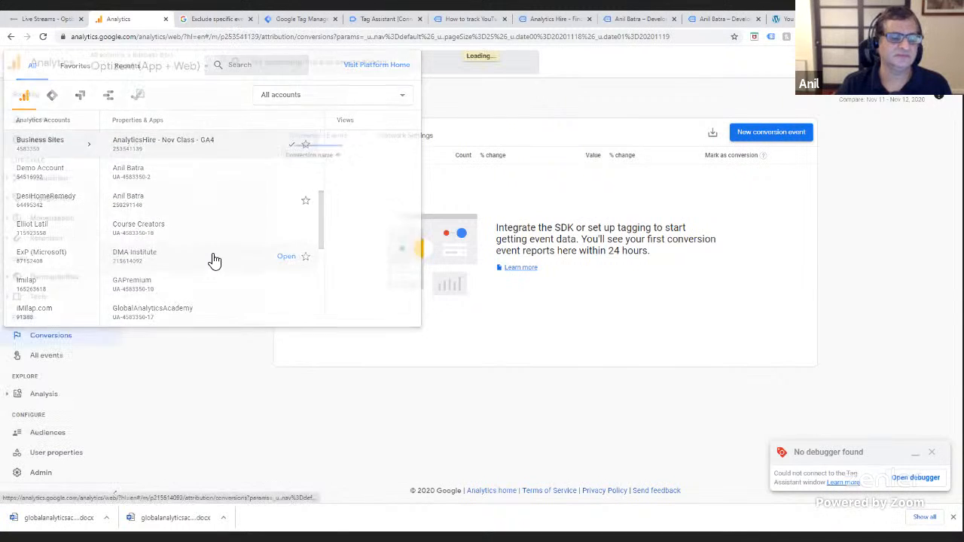
- Examine the Realtime overview, including the event counts by event name and the conversions card
{"action": "left_click", "coordinate": [46, 137]}
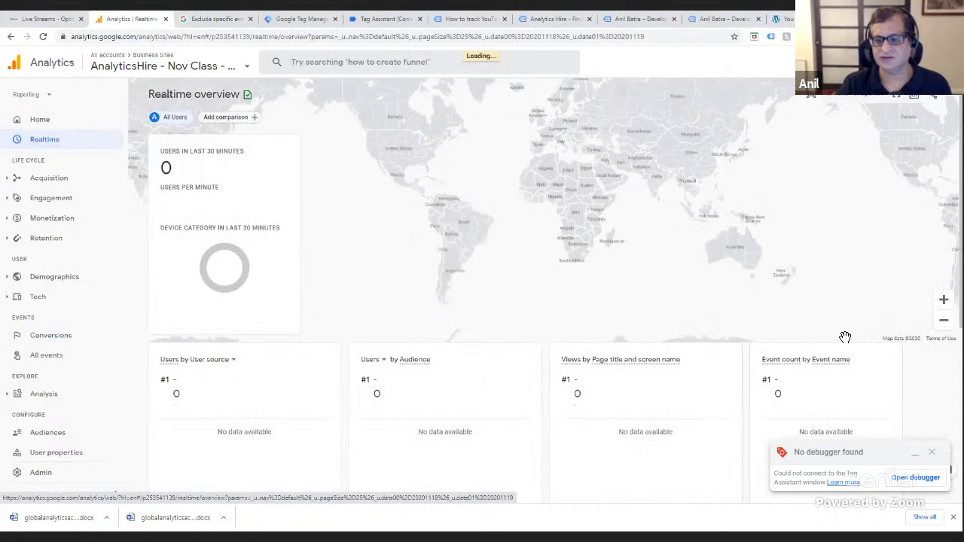
{"action": "scroll", "coordinate": [807, 391], "scroll_direction": "down", "scroll_amount": 3}
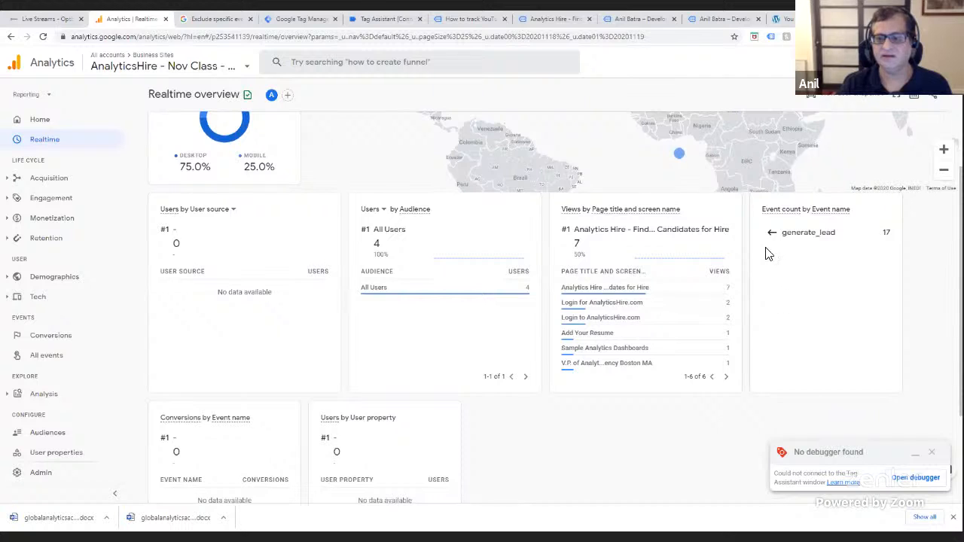
{"action": "scroll", "coordinate": [771, 236], "scroll_direction": "down", "scroll_amount": 2}
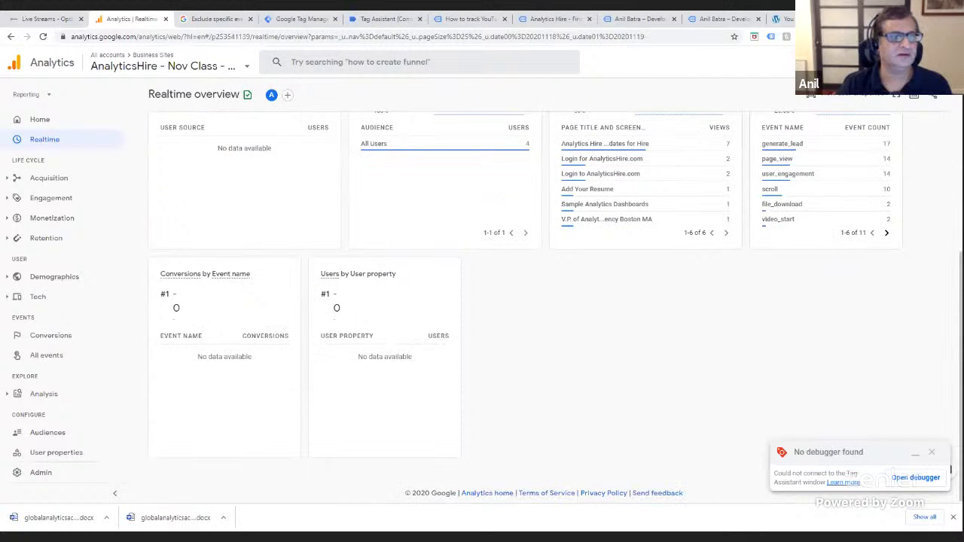
- Review the report cards on the property's Home page, from users and insights through top events and conversions
{"action": "left_click", "coordinate": [50, 122]}
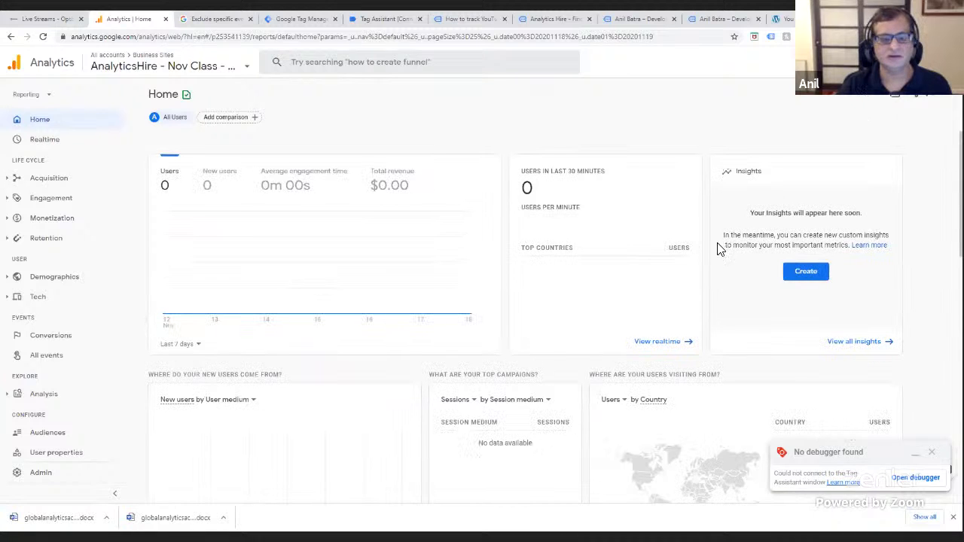
{"action": "scroll", "coordinate": [580, 326], "scroll_direction": "down", "scroll_amount": 5}
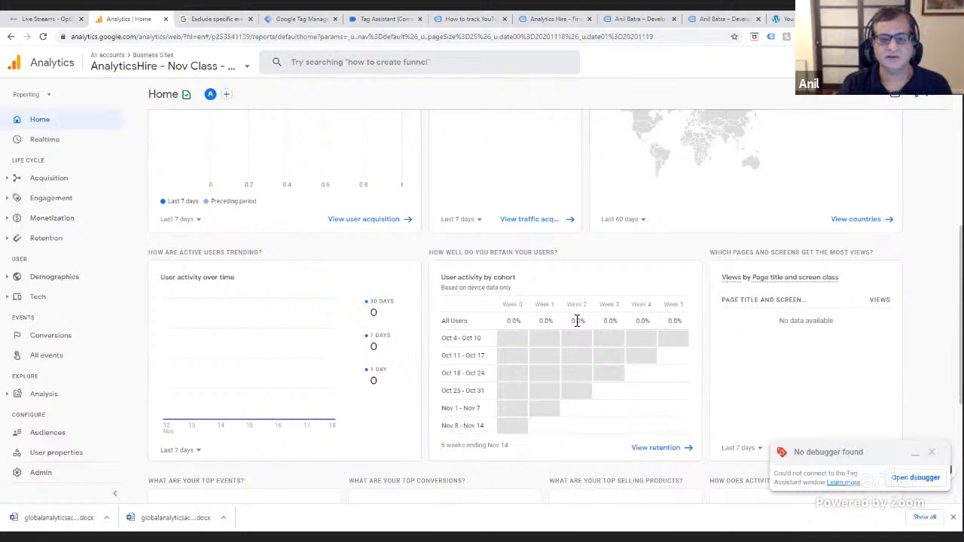
{"action": "scroll", "coordinate": [513, 357], "scroll_direction": "down", "scroll_amount": 3}
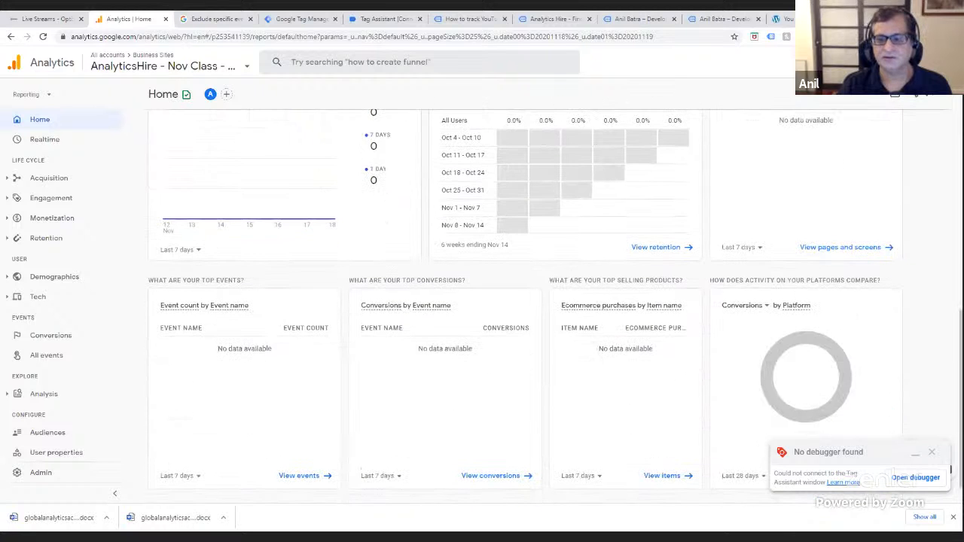
{"action": "scroll", "coordinate": [699, 218], "scroll_direction": "up", "scroll_amount": 8}
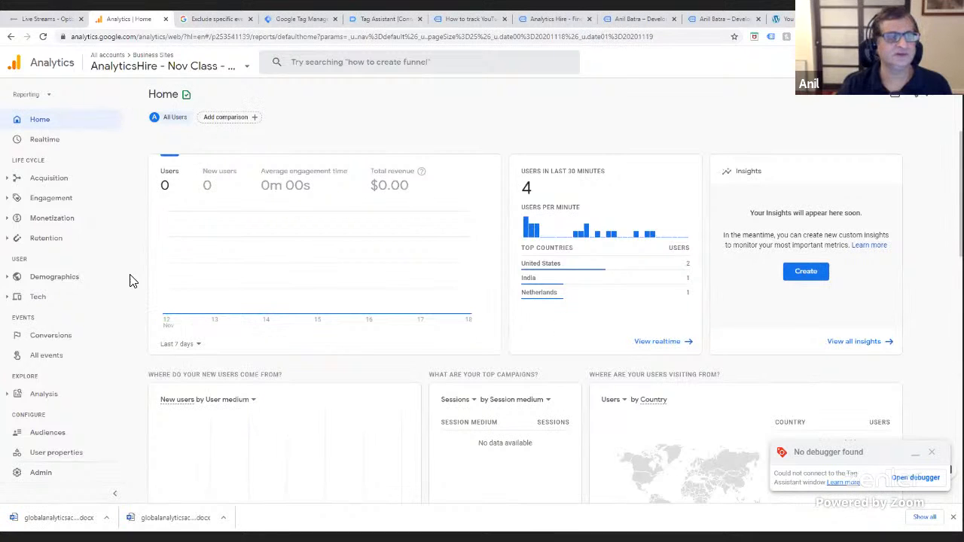
{"action": "scroll", "coordinate": [914, 358], "scroll_direction": "down", "scroll_amount": 4}
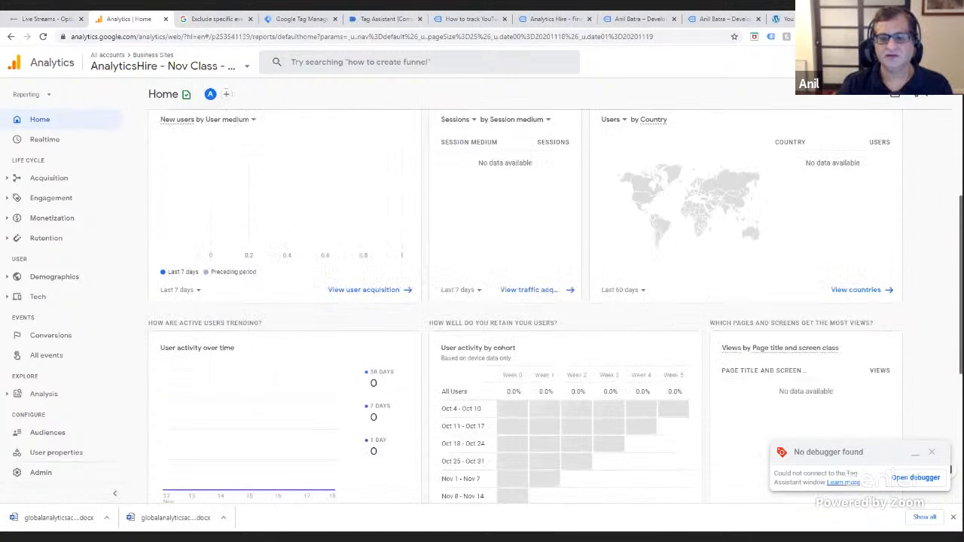
{"action": "scroll", "coordinate": [526, 307], "scroll_direction": "down", "scroll_amount": 3}
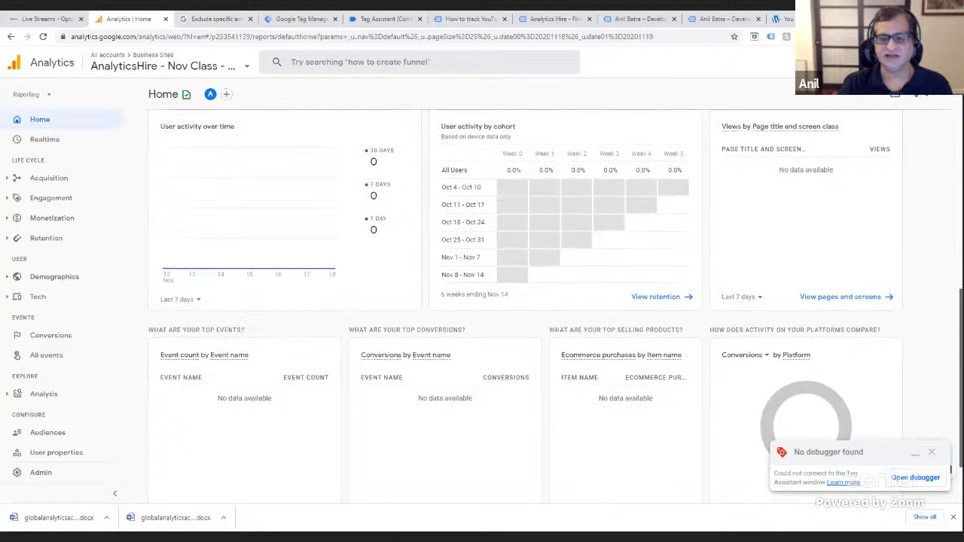
{"action": "scroll", "coordinate": [922, 112], "scroll_direction": "up", "scroll_amount": 7}
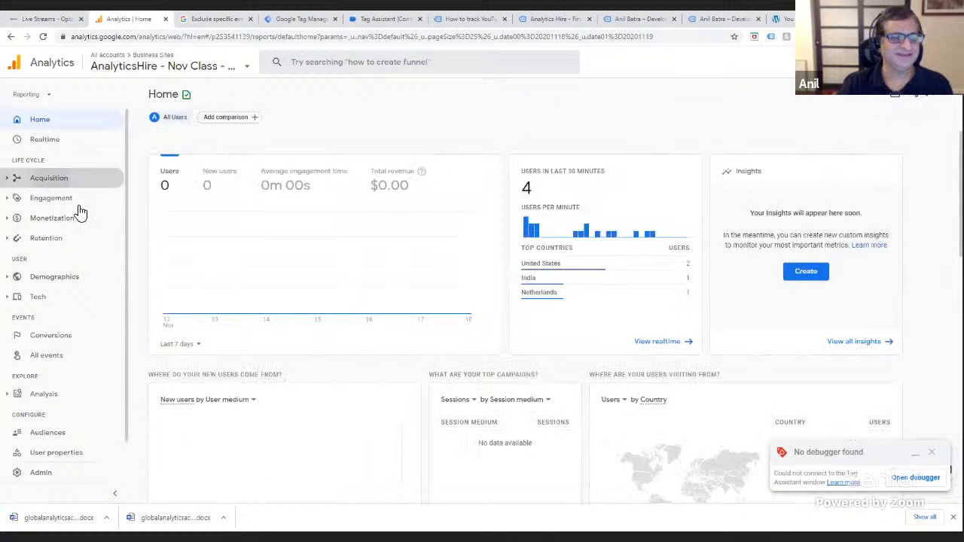
- Expand the Acquisition reports, then view the Retention overview and its cohort, retention and engagement charts
{"action": "left_click", "coordinate": [49, 178]}
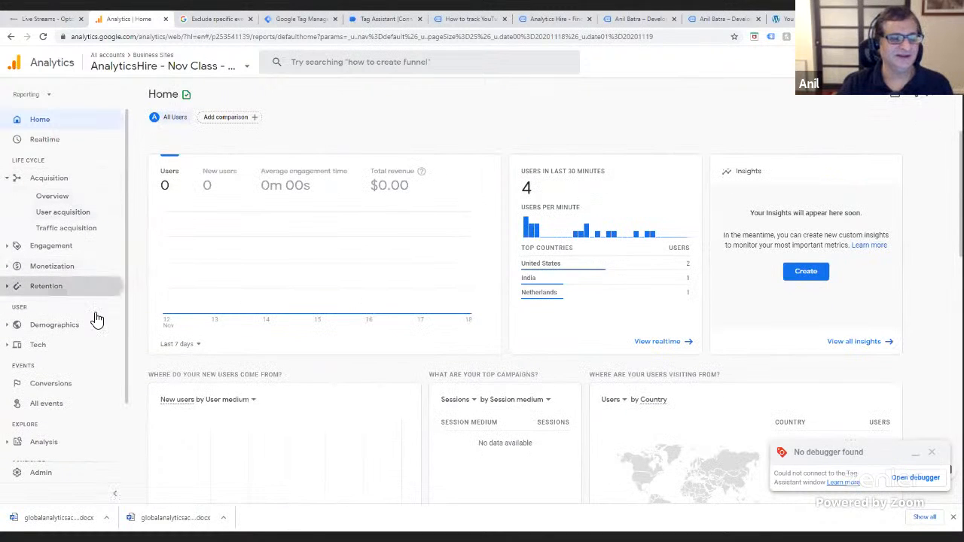
{"action": "left_click", "coordinate": [59, 289]}
{"action": "left_click", "coordinate": [70, 269]}
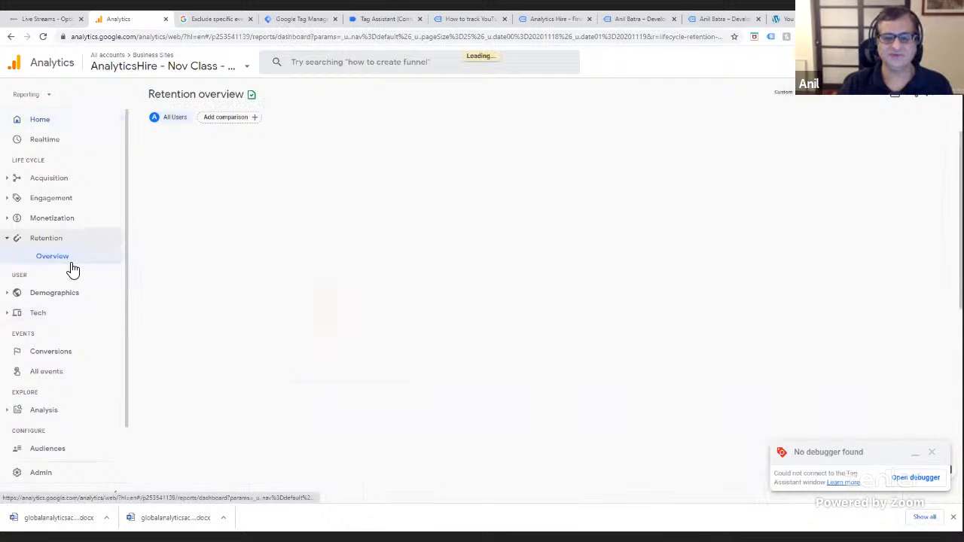
{"action": "scroll", "coordinate": [929, 301], "scroll_direction": "down", "scroll_amount": 2}
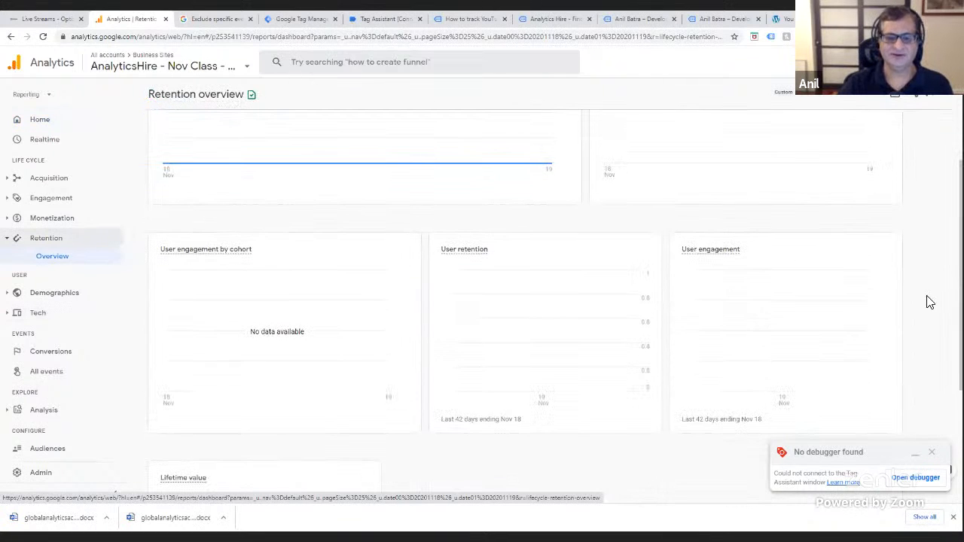
{"action": "scroll", "coordinate": [385, 385], "scroll_direction": "up", "scroll_amount": 2}
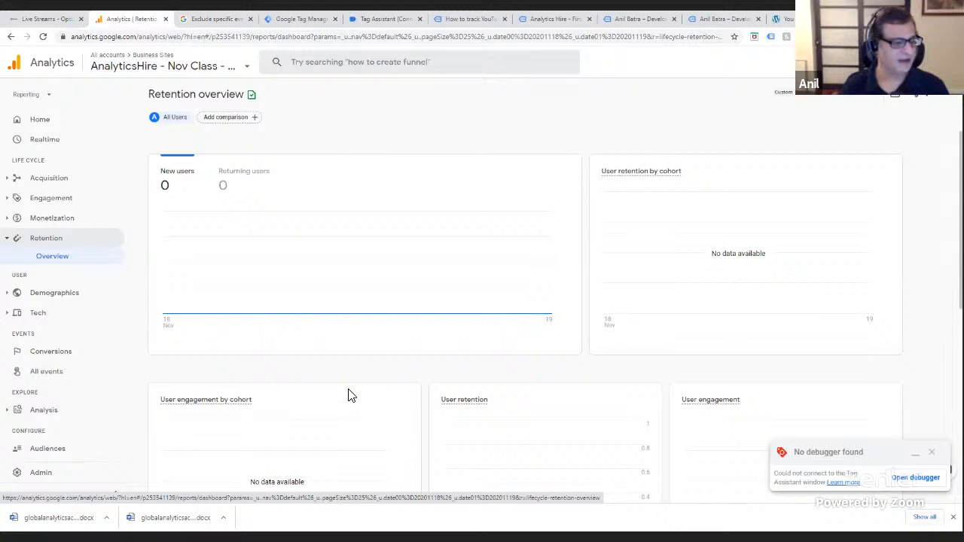
- View the source of the AnalyticsHire videos page and examine the YouTube IFrame Player API script
{"action": "left_click", "coordinate": [545, 20]}
{"action": "left_click", "coordinate": [467, 19]}
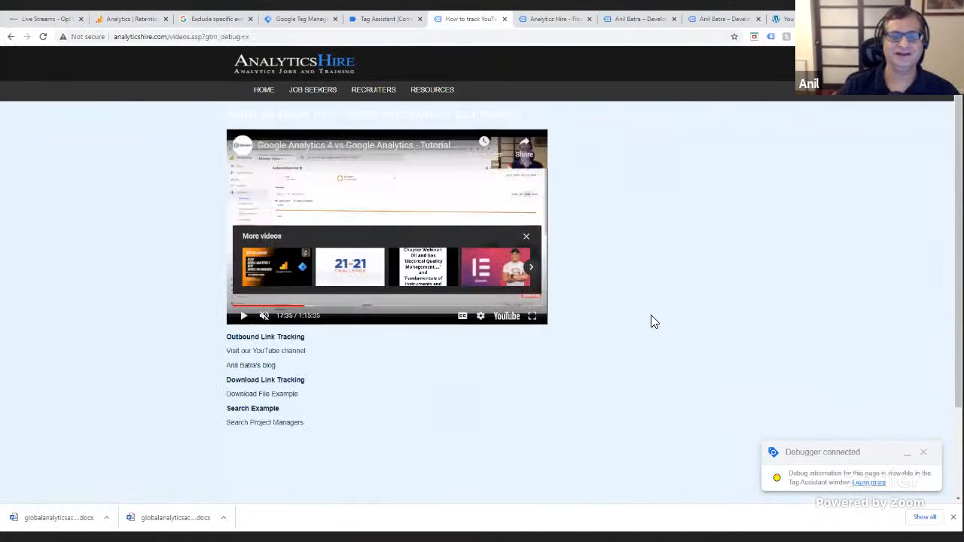
{"action": "right_click", "coordinate": [710, 299]}
{"action": "left_click", "coordinate": [749, 447]}
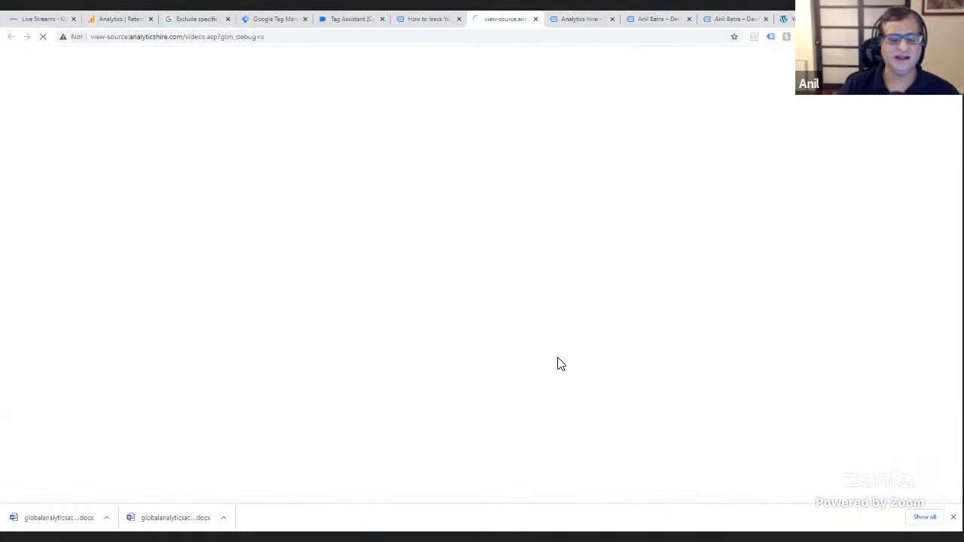
{"action": "left_click_drag", "start_coordinate": [959, 117], "coordinate": [959, 400]}
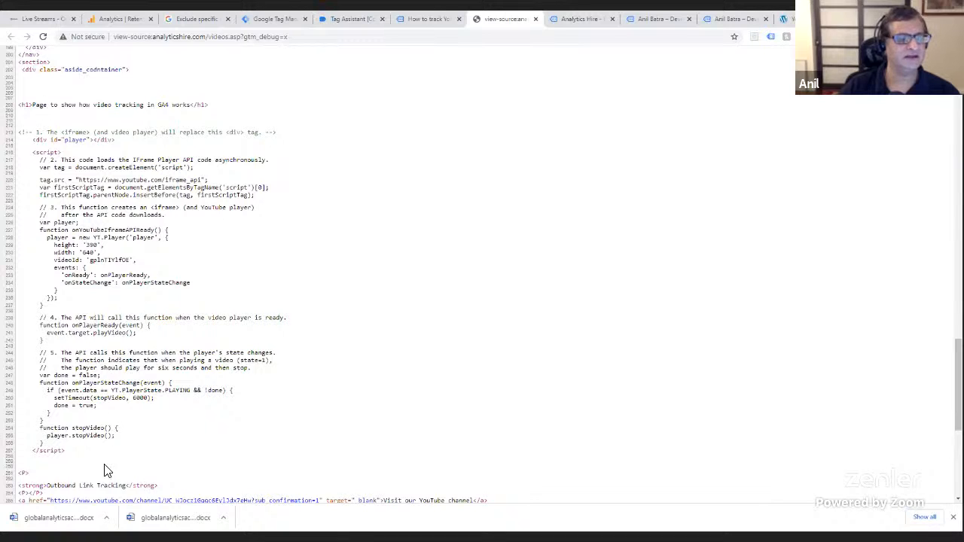
- Highlight the YouTube player code block in the page source, from the player div to the closing script tag, and its videoId value
{"action": "left_click_drag", "start_coordinate": [73, 457], "coordinate": [33, 256]}
{"action": "left_click_drag", "start_coordinate": [30, 208], "coordinate": [30, 178]}
{"action": "left_click", "coordinate": [180, 290]}
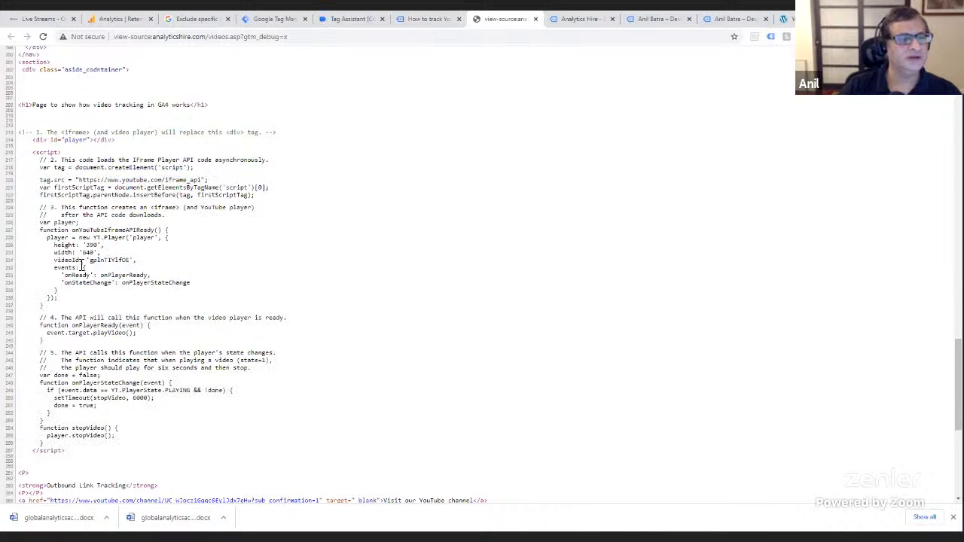
{"action": "left_click_drag", "start_coordinate": [90, 260], "coordinate": [130, 260]}
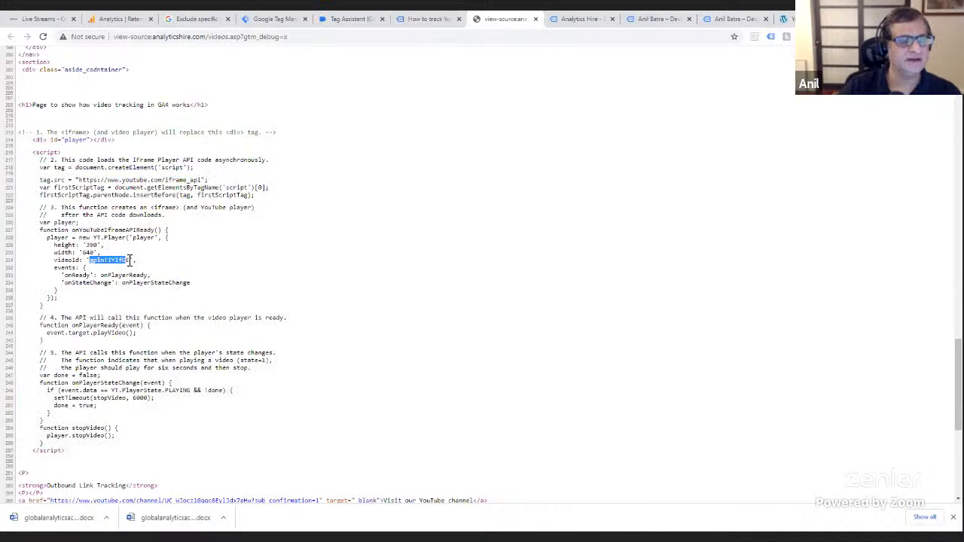
{"action": "left_click_drag", "start_coordinate": [69, 452], "coordinate": [23, 139]}
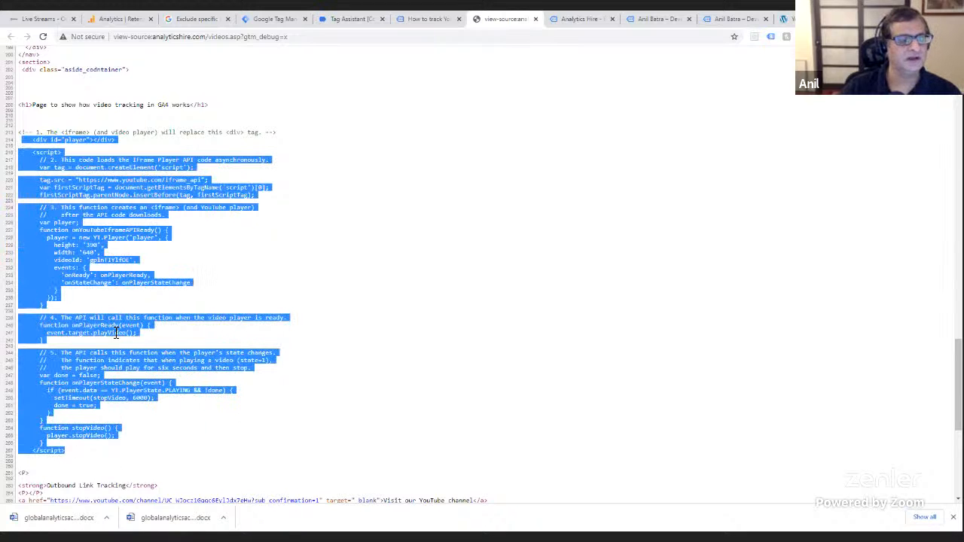
{"action": "left_click", "coordinate": [101, 269]}
{"action": "left_click_drag", "start_coordinate": [89, 261], "coordinate": [132, 261]}
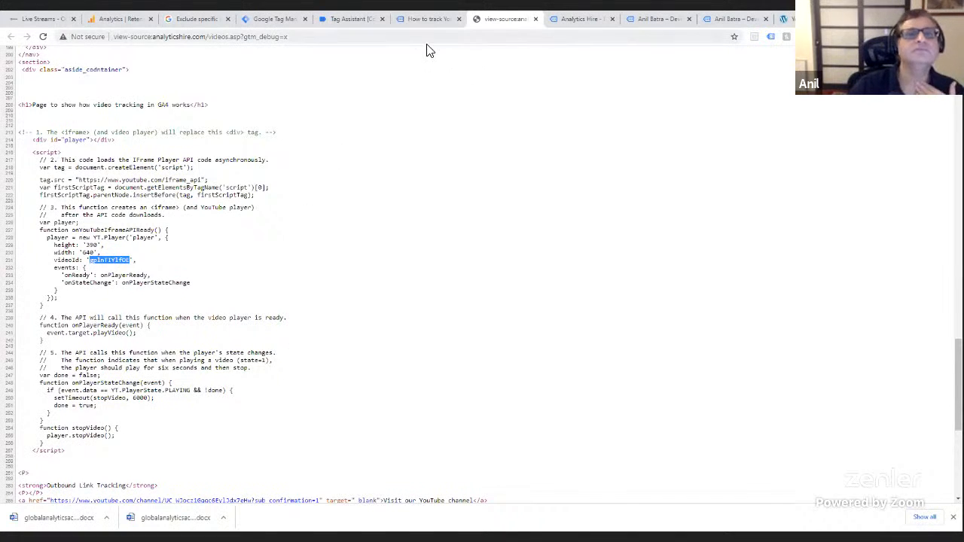
- Check the Retention overview in Google Analytics and switch to the AanlyticsHireGA4 workspace overview in Google Tag Manager
{"action": "left_click", "coordinate": [124, 20]}
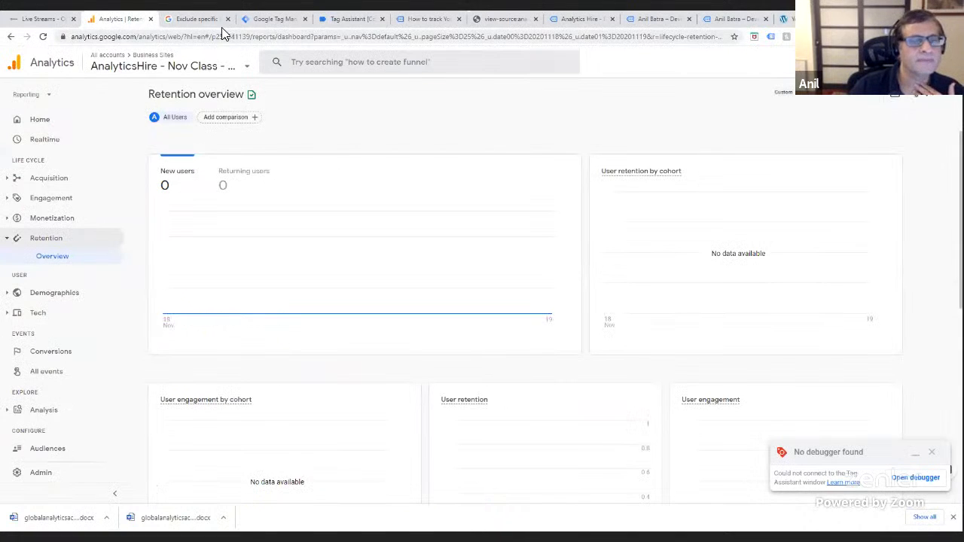
{"action": "left_click", "coordinate": [273, 21]}
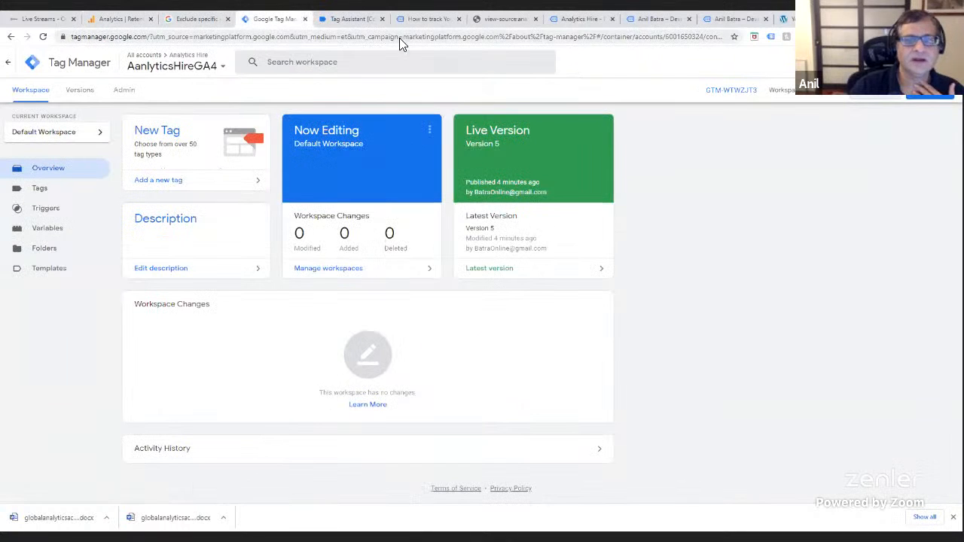